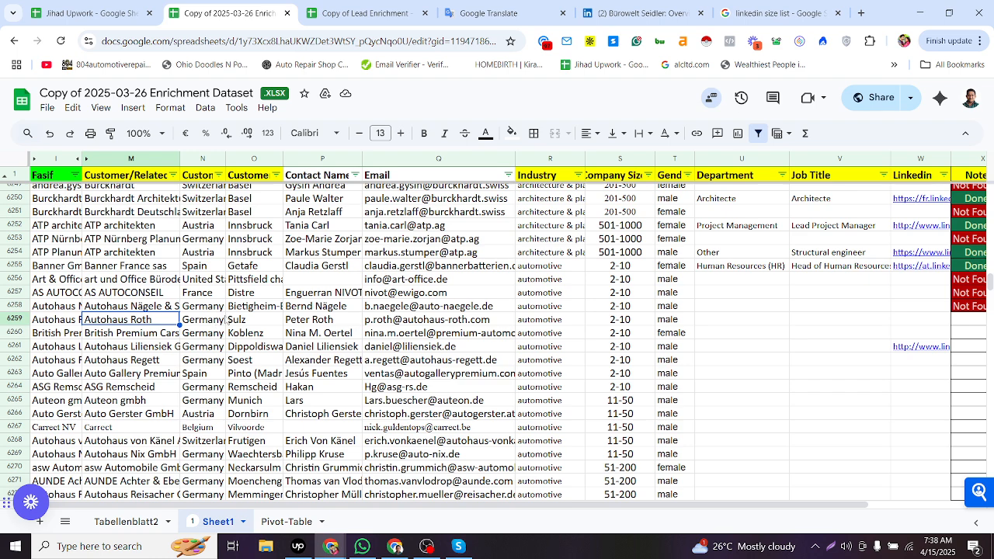
# - Examine the company, contact, email, industry and gender cells of the automotive rows around row 6259
pyautogui.click(271, 320)
pyautogui.click(313, 318)
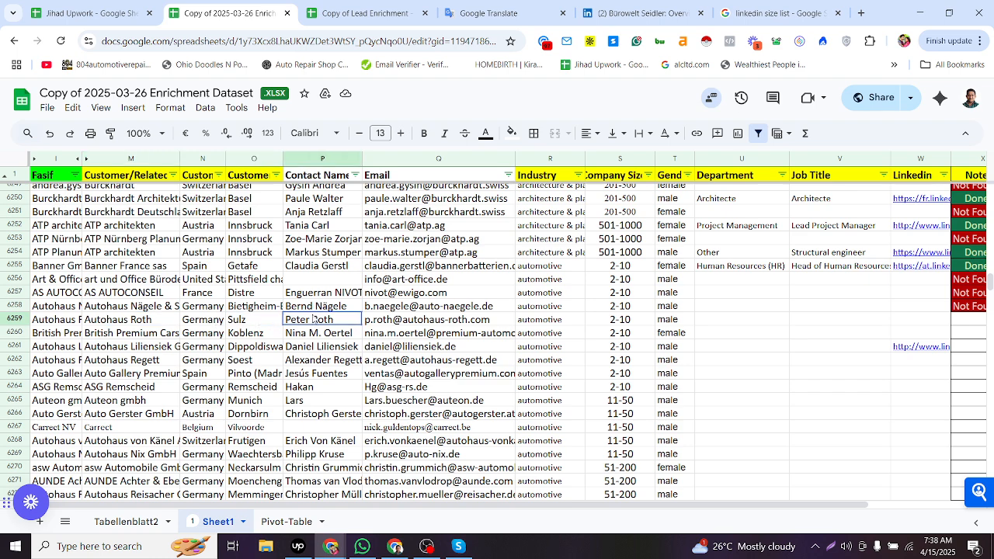
pyautogui.click(261, 322)
pyautogui.click(165, 319)
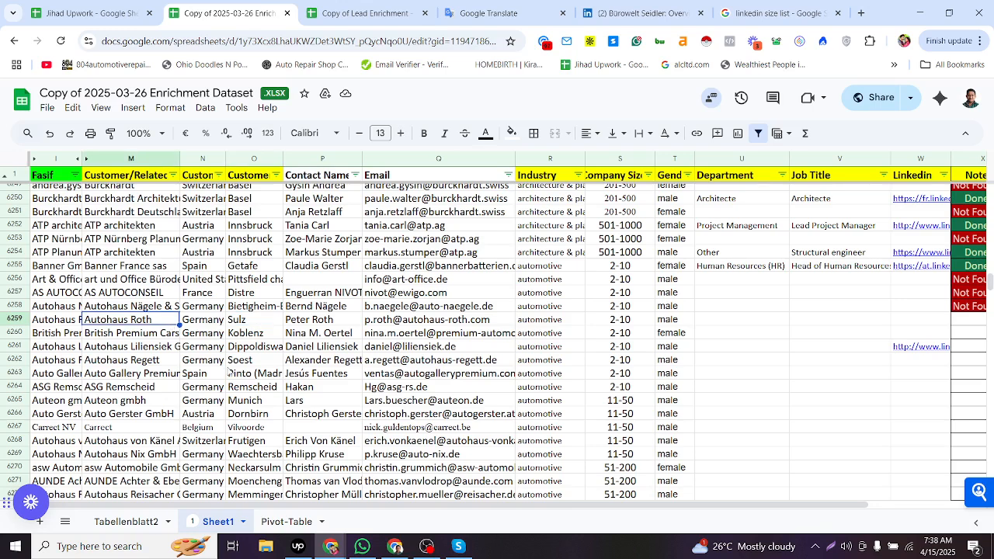
pyautogui.click(322, 321)
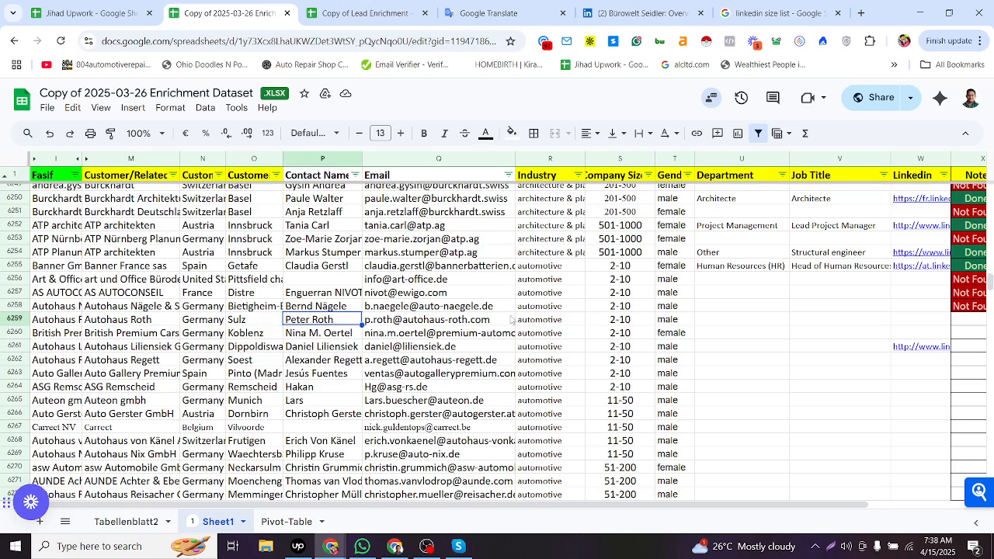
pyautogui.click(543, 322)
pyautogui.click(641, 321)
pyautogui.click(666, 321)
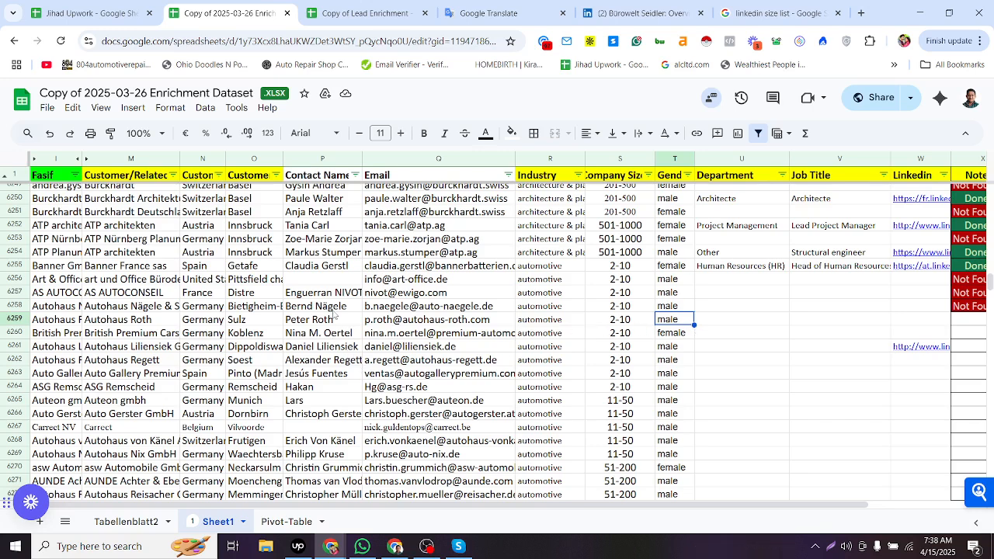
pyautogui.click(323, 284)
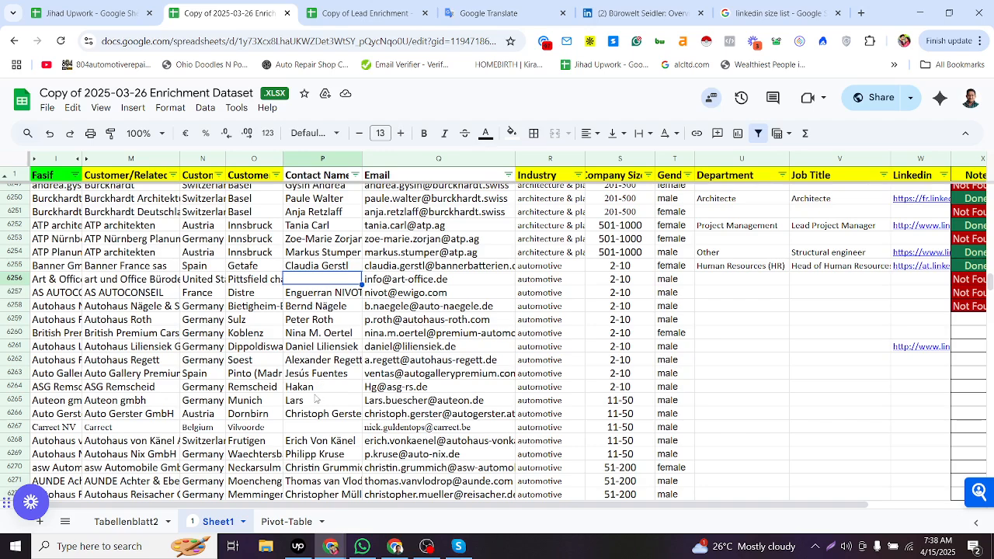
pyautogui.click(315, 391)
pyautogui.click(315, 400)
pyautogui.click(314, 387)
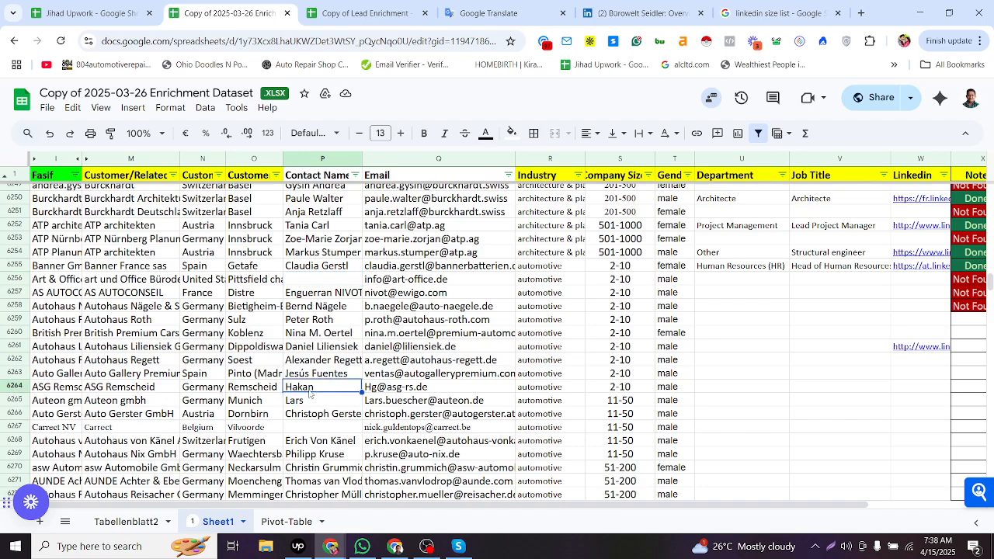
pyautogui.click(312, 404)
# - Scroll through the dataset inspecting contact-name and city cells further down, then return to the automotive rows
pyautogui.scroll(-3, 315, 403)
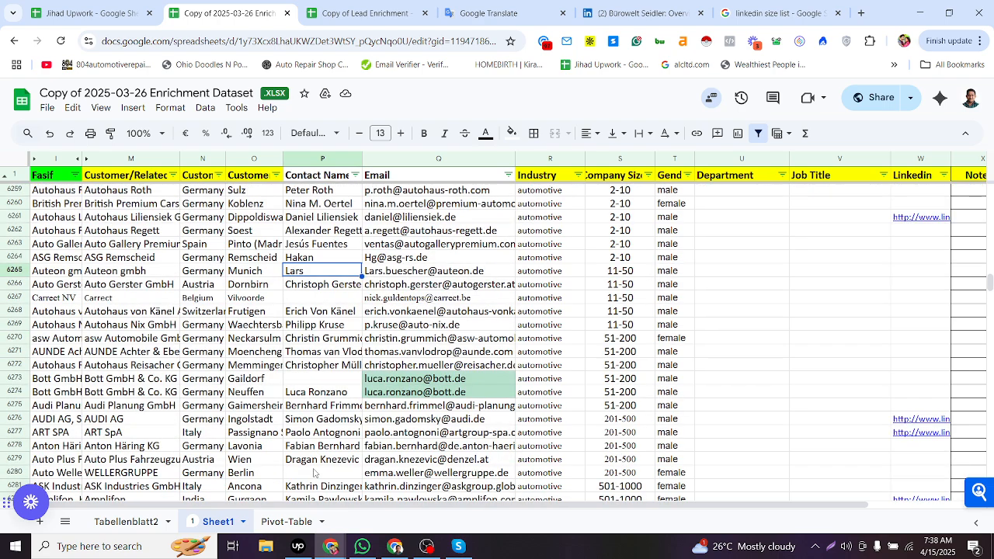
pyautogui.scroll(-9, 268, 483)
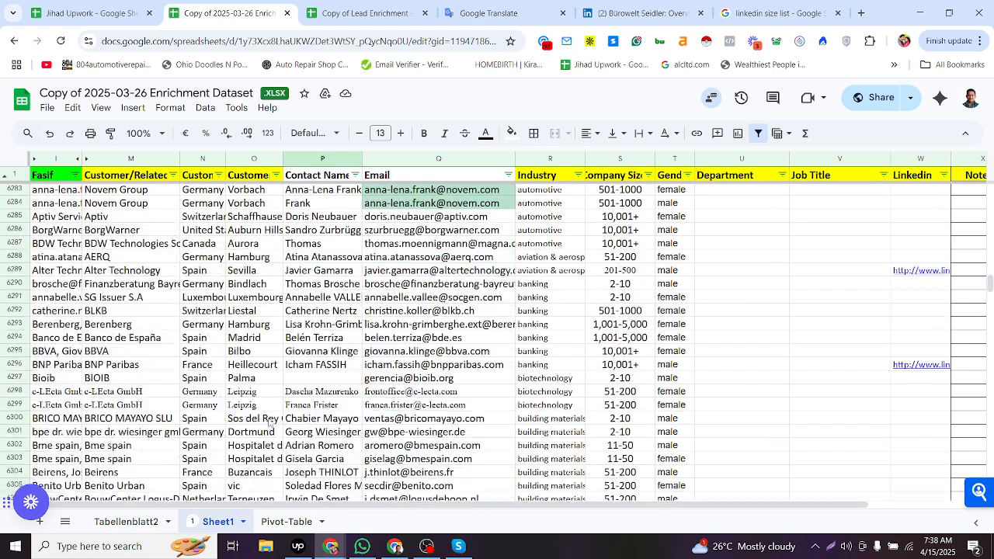
pyautogui.scroll(-9, 265, 458)
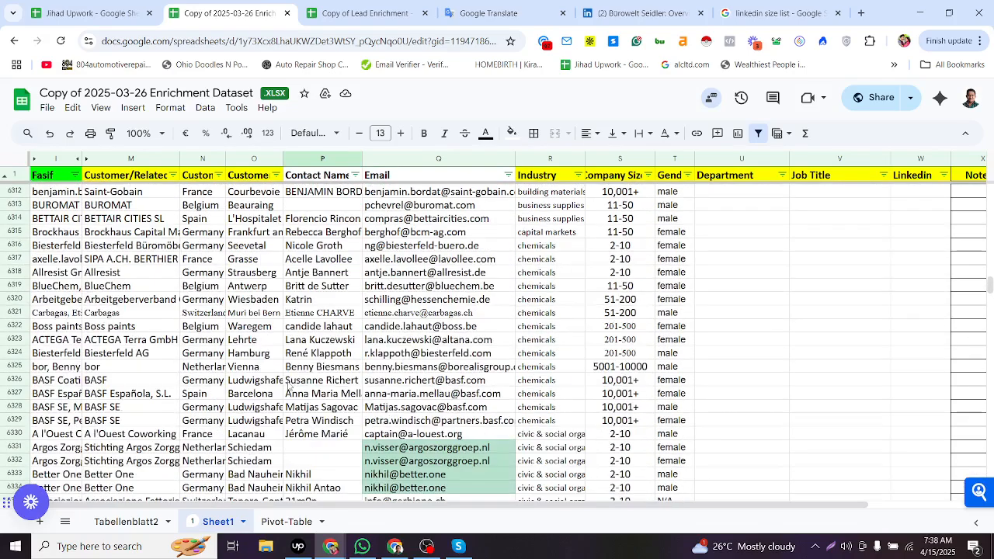
pyautogui.scroll(-3, 288, 386)
pyautogui.click(313, 325)
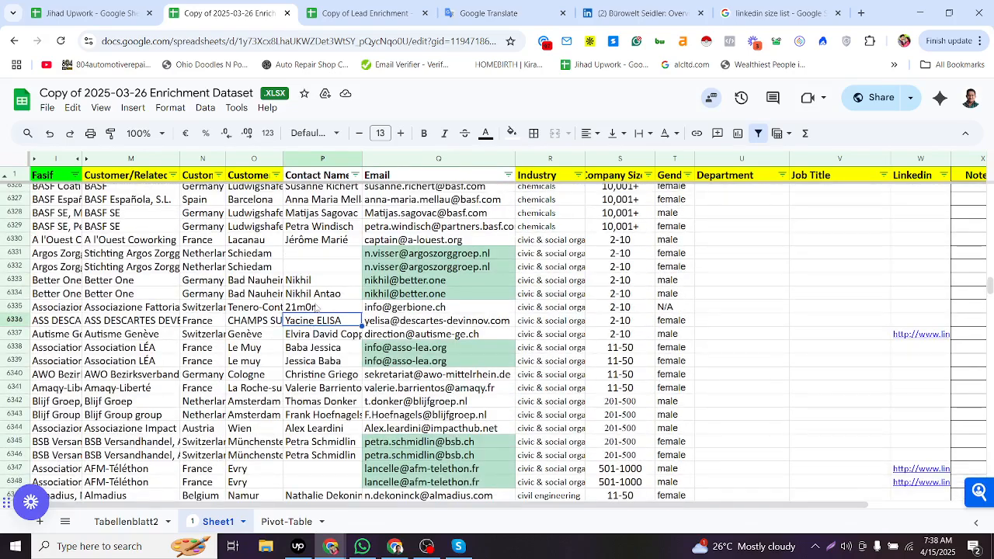
pyautogui.click(320, 281)
pyautogui.click(322, 254)
pyautogui.keyDown('shift'); pyautogui.click(321, 266); pyautogui.keyUp('shift')
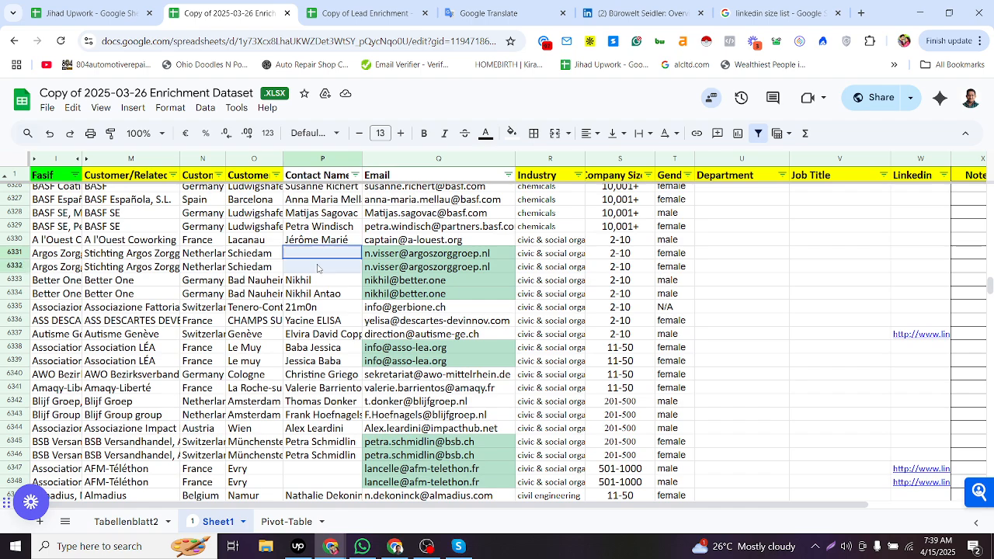
pyautogui.scroll(-5, 320, 280)
pyautogui.click(316, 287)
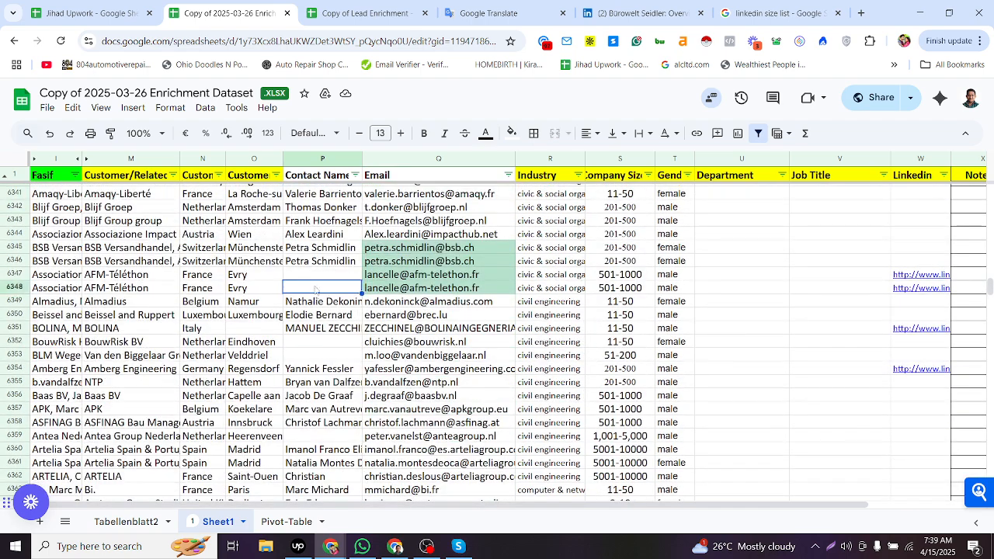
pyautogui.click(315, 278)
pyautogui.click(315, 288)
pyautogui.scroll(-2, 309, 306)
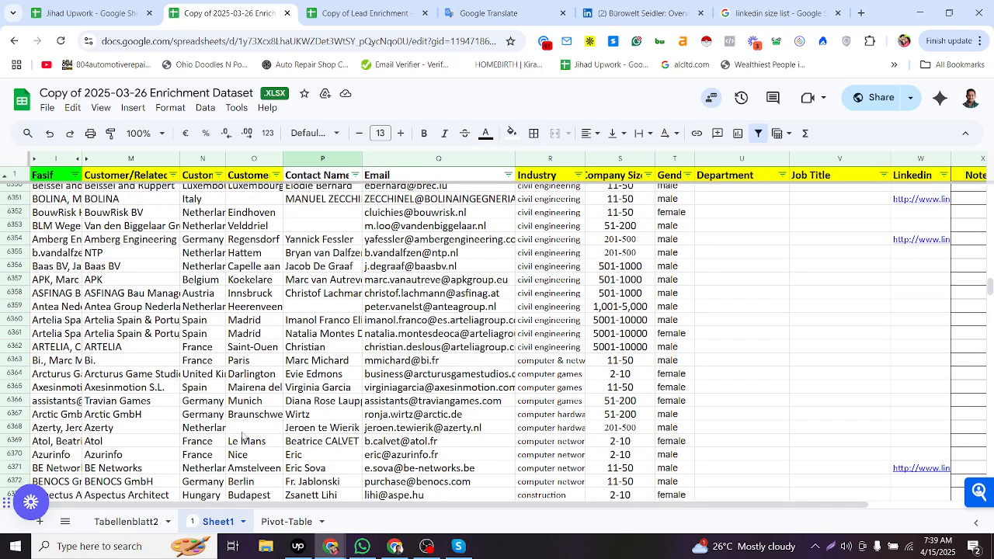
pyautogui.click(243, 429)
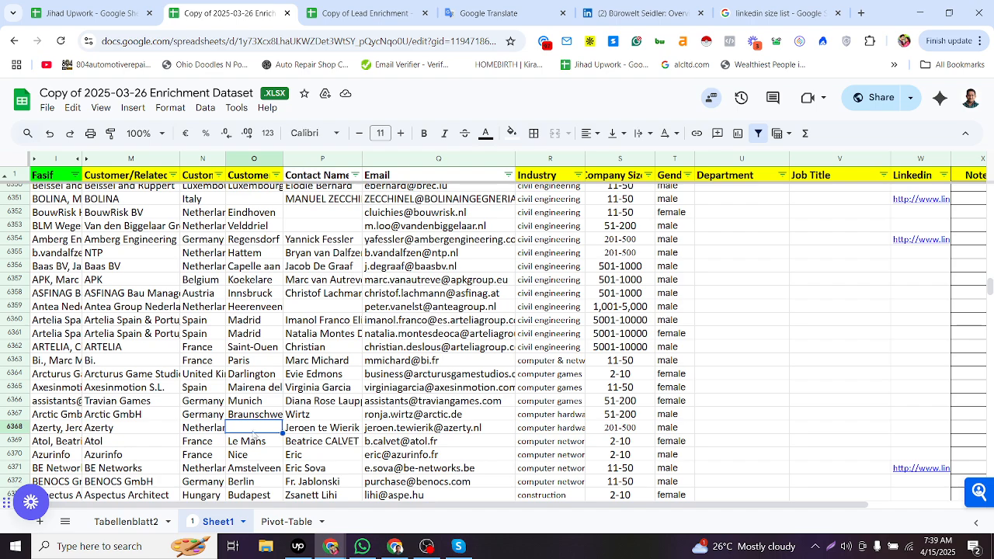
pyautogui.click(222, 433)
pyautogui.click(250, 429)
pyautogui.scroll(3, 329, 406)
pyautogui.scroll(15, 493, 372)
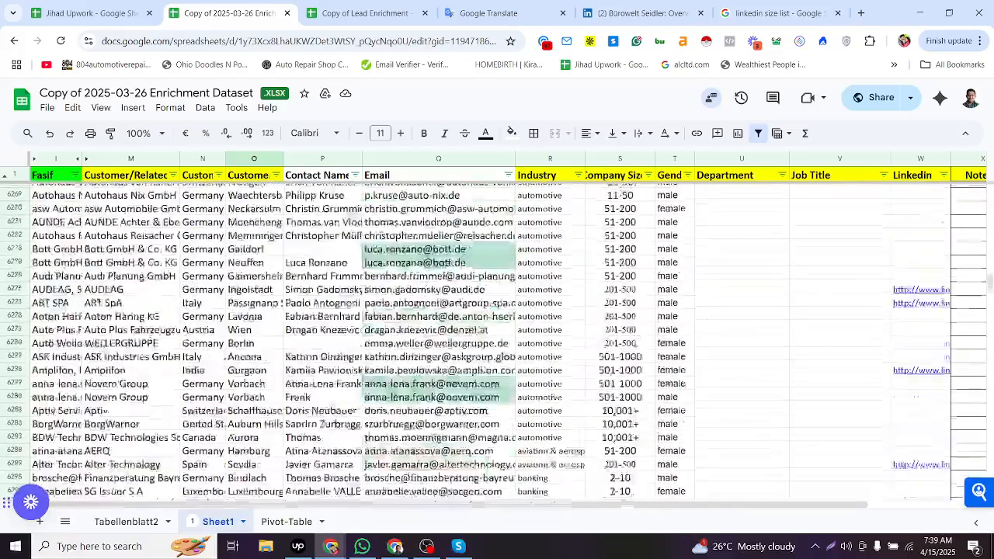
pyautogui.scroll(-2, 492, 372)
# - Copy the company name Autohaus Roth and its contact name in row 6259, then select that row's Department cell
pyautogui.click(673, 320)
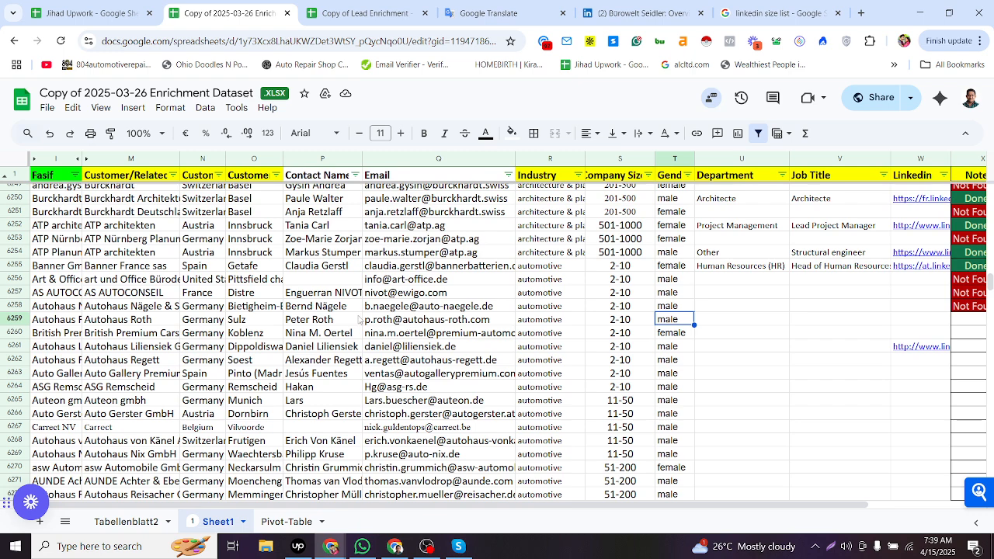
pyautogui.click(245, 323)
pyautogui.click(198, 323)
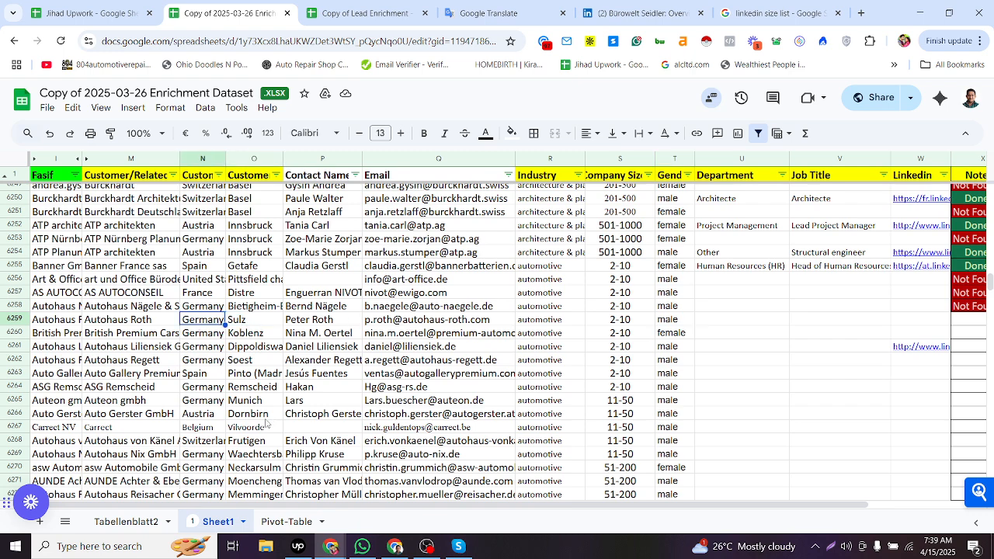
pyautogui.click(142, 320)
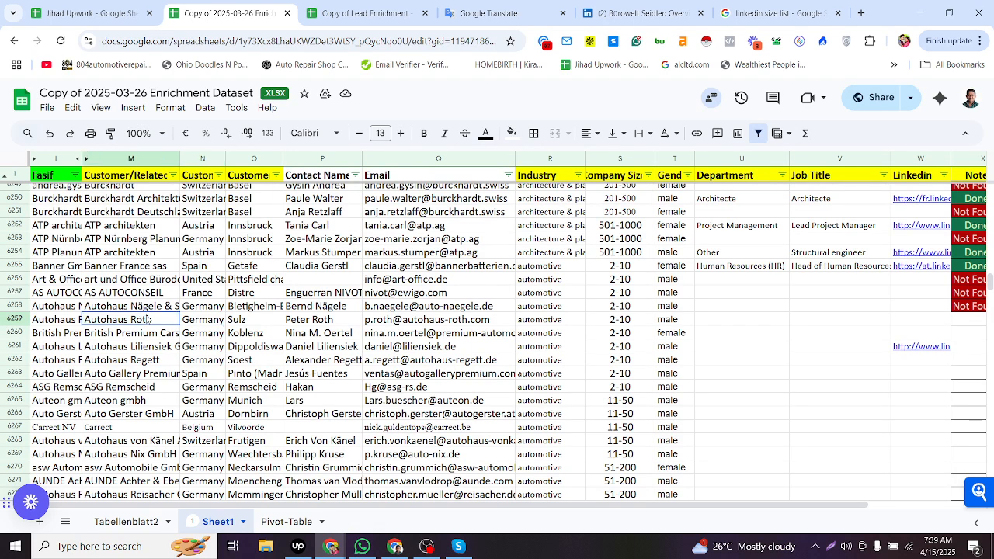
pyautogui.keyDown('ctrl'); pyautogui.click(304, 324); pyautogui.keyUp('ctrl')
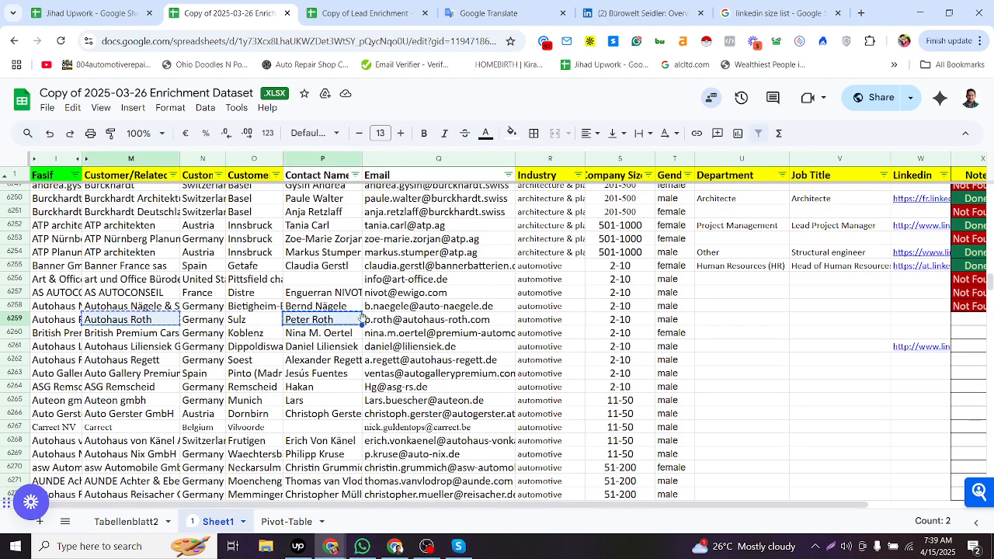
pyautogui.click(716, 320)
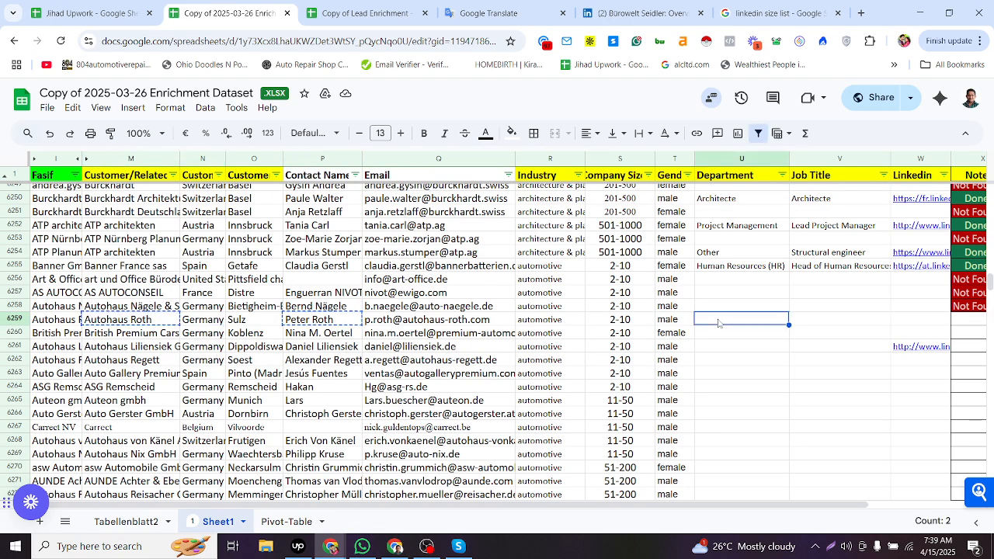
# - In the browser, search Google for the copied company and contact name followed by linkedin
pyautogui.hotkey('alt', 'Tab')
pyautogui.hotkey('ctrl', 'l')
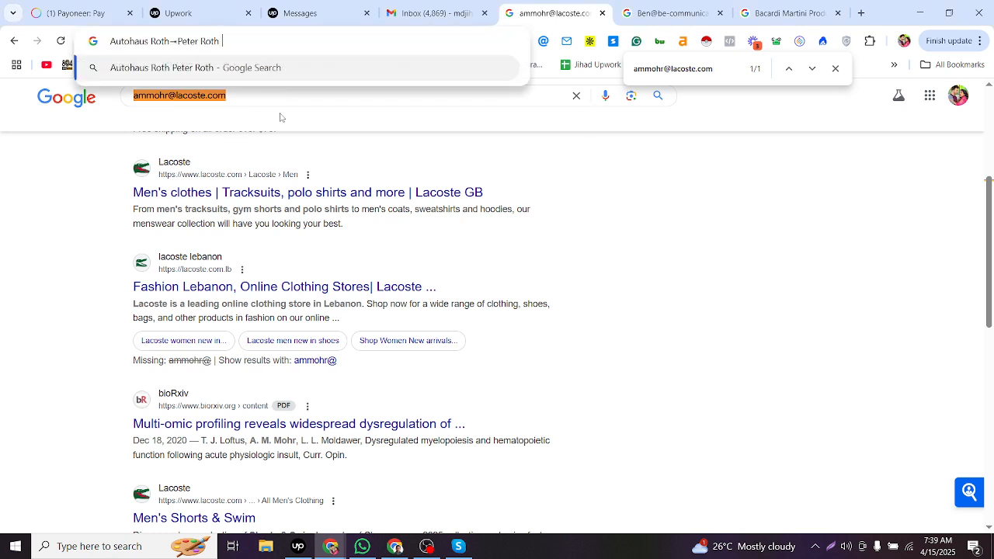
pyautogui.write('linkedin')
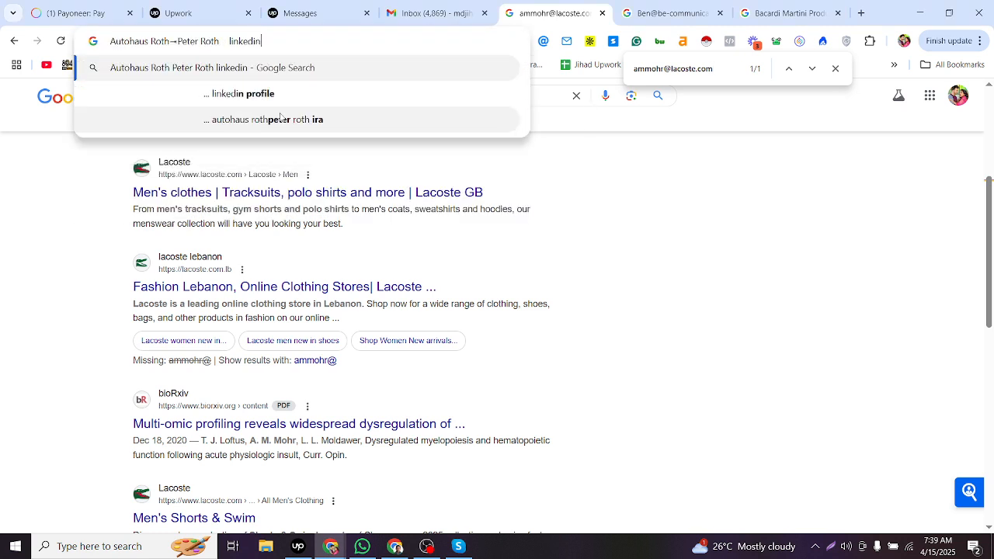
pyautogui.press('Return')
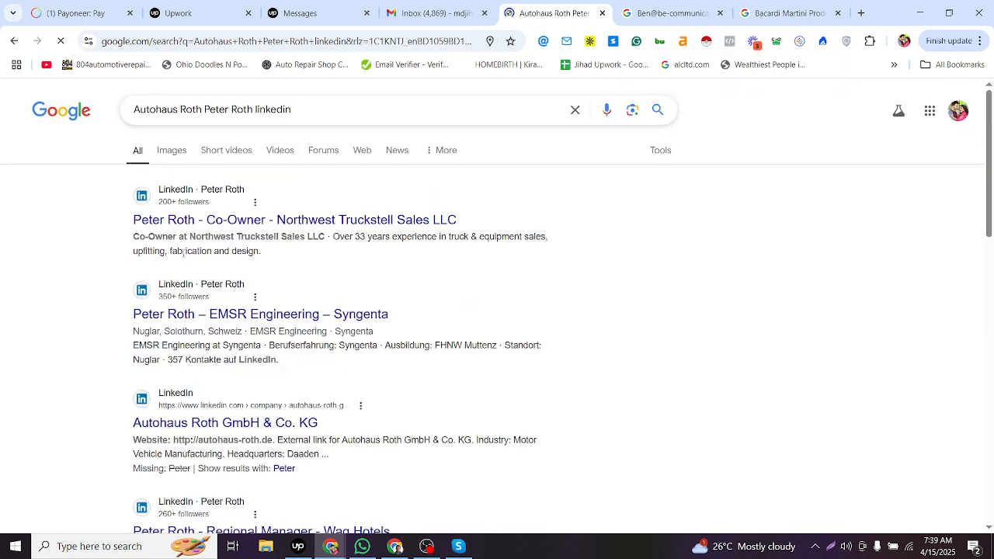
# - Open the first LinkedIn result, the Co-Owner at Northwest Truckstell Sales LLC profile, in a new tab
pyautogui.hotkey('alt', 'Tab')
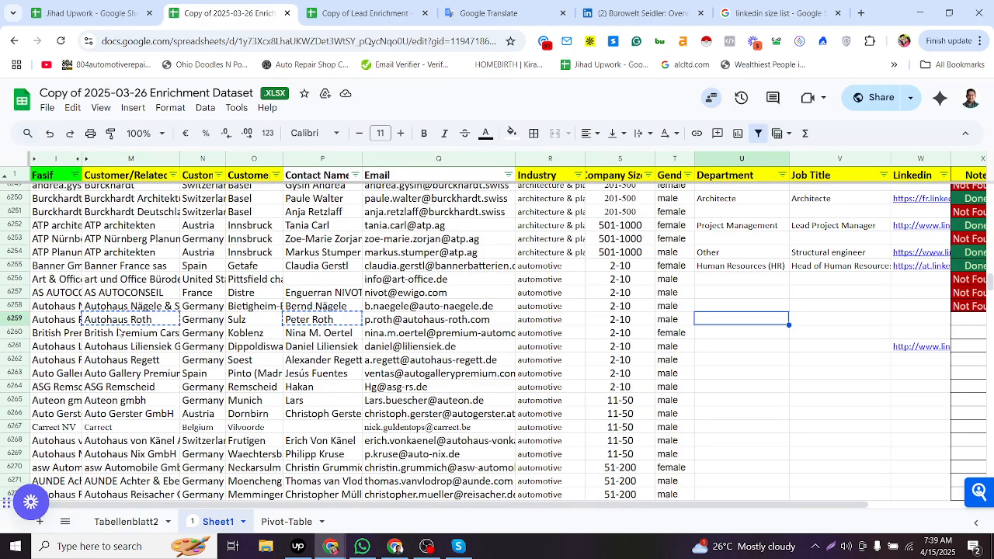
pyautogui.hotkey('alt', 'Tab')
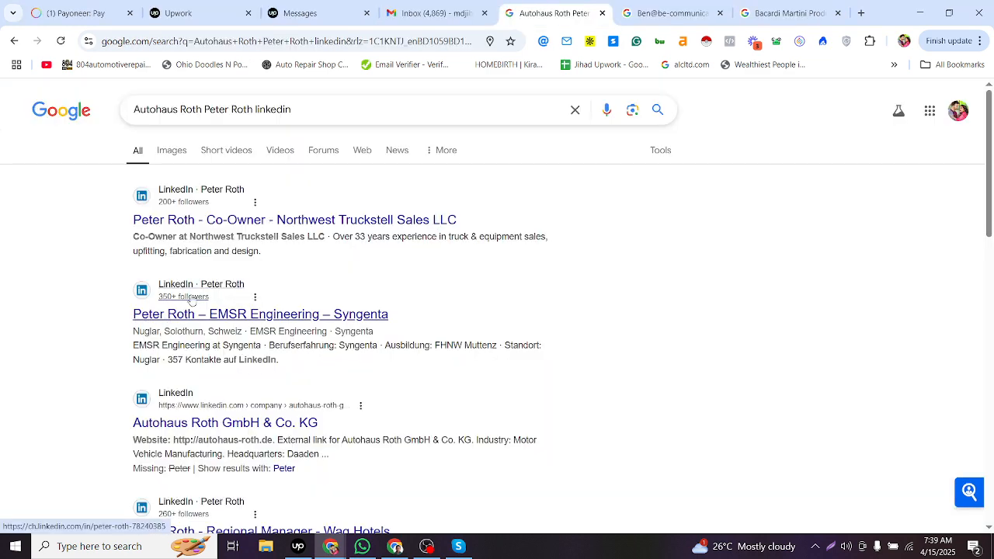
pyautogui.moveTo(240, 250); pyautogui.dragTo(276, 246)
pyautogui.click(242, 248)
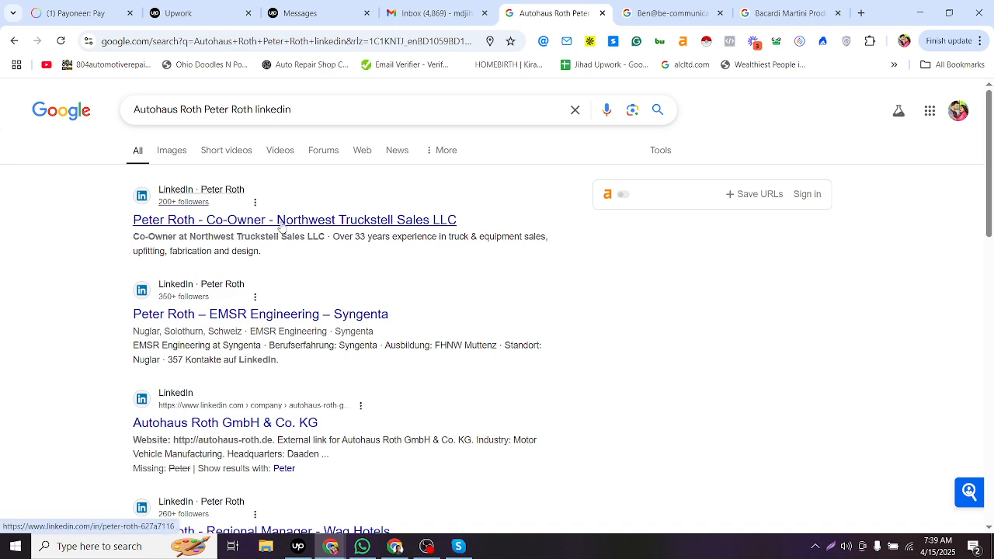
pyautogui.middleClick(346, 221)
pyautogui.click(586, 12)
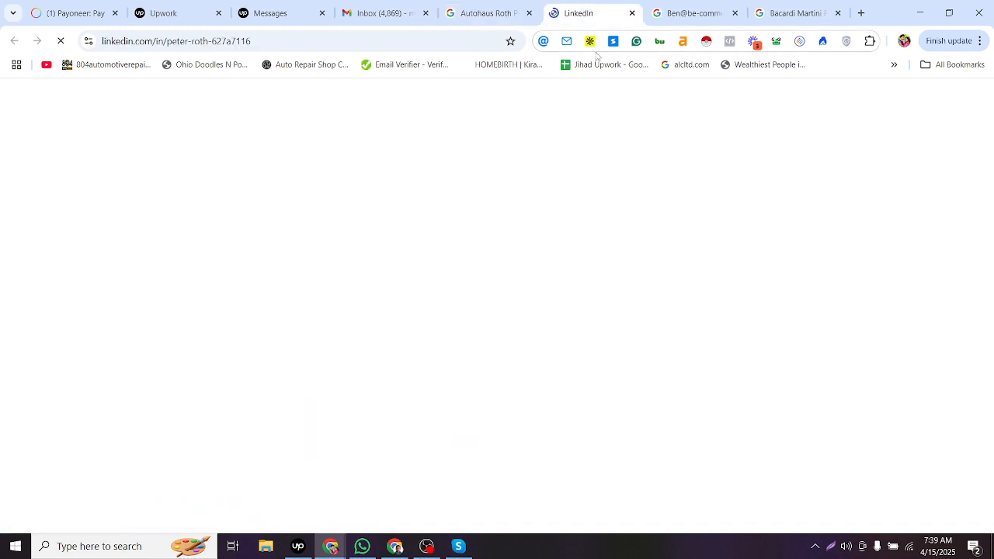
# - Check row 6259's company and Department cells in the sheet
pyautogui.hotkey('alt', 'Tab')
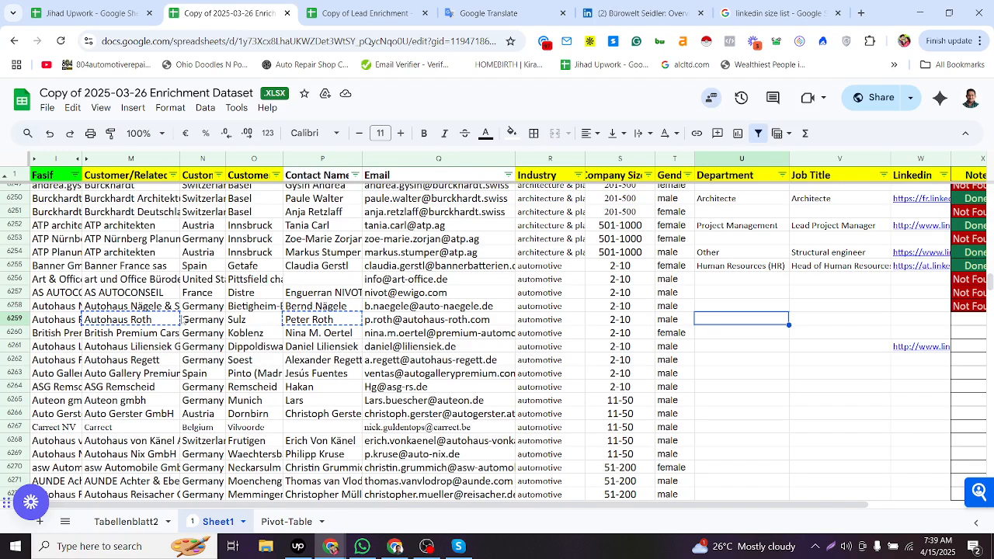
pyautogui.click(123, 325)
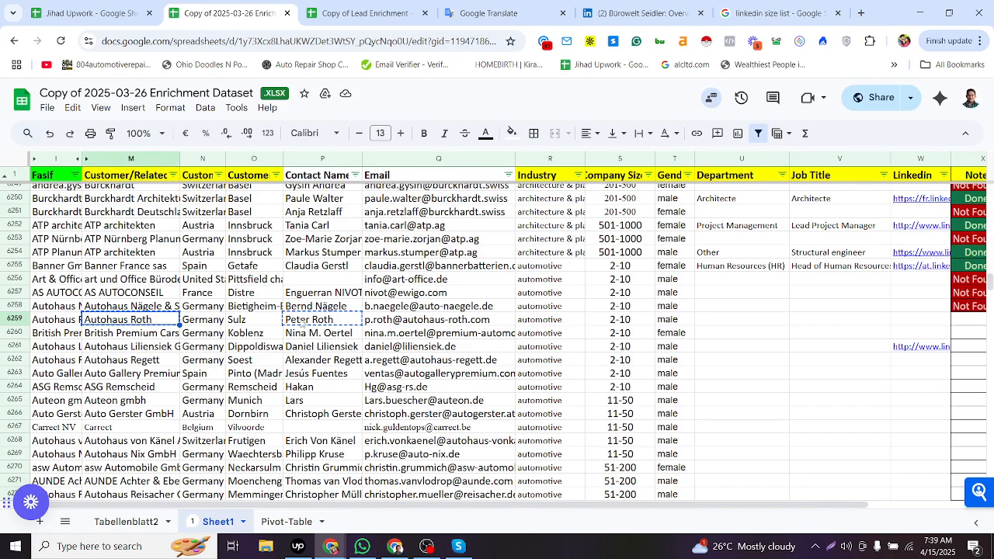
pyautogui.click(719, 324)
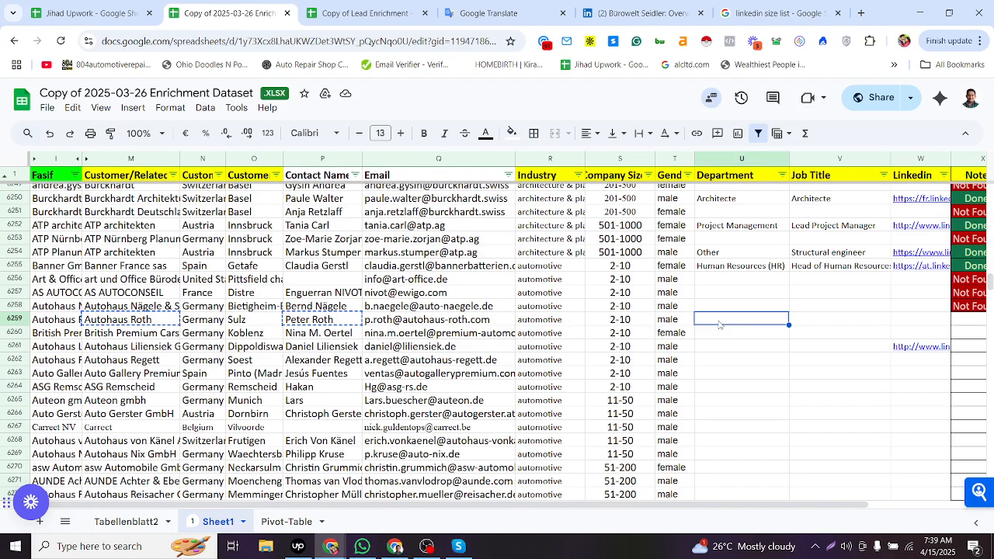
# - Review the LinkedIn profile's location and details, then return to the sheet at row 6259's email cell
pyautogui.hotkey('alt', 'Tab')
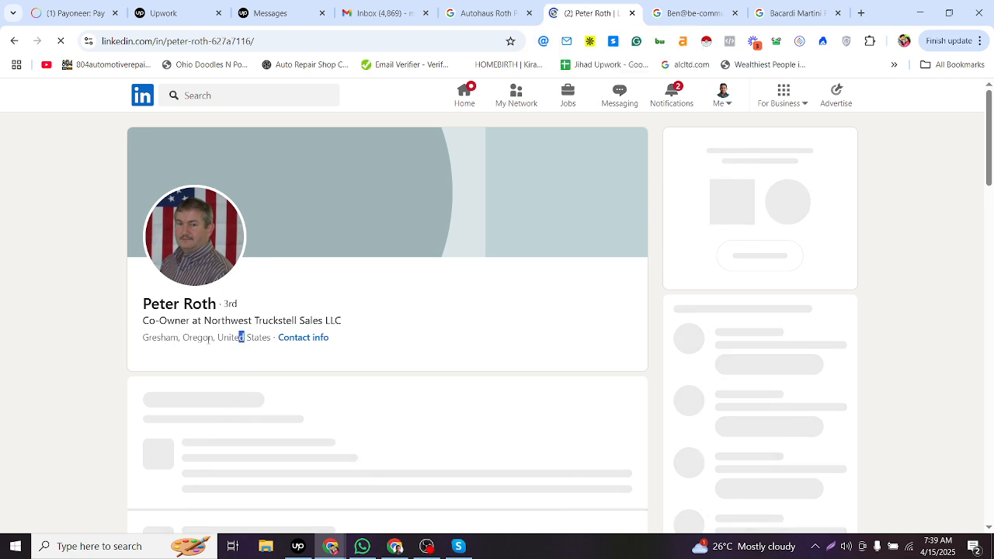
pyautogui.moveTo(245, 338); pyautogui.dragTo(203, 344)
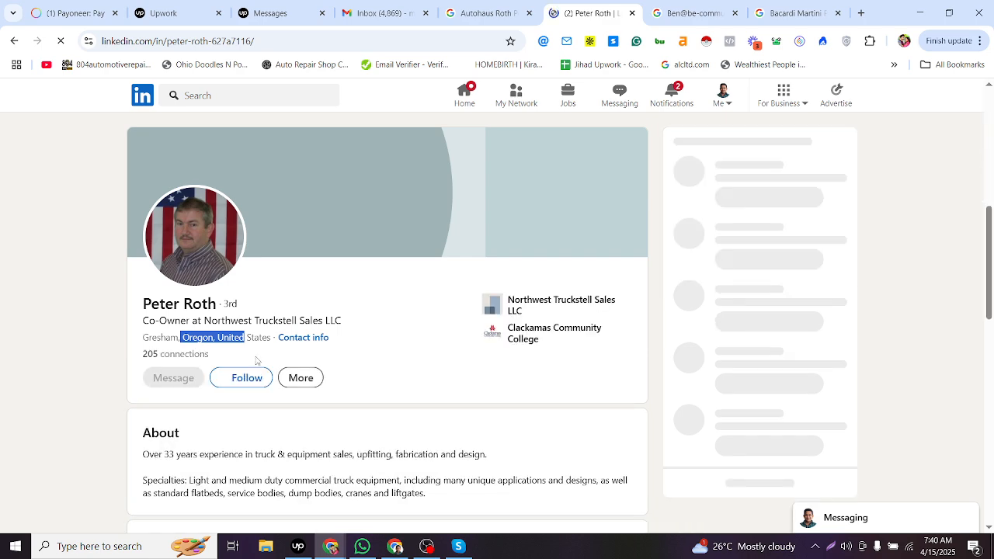
pyautogui.scroll(-10, 256, 357)
pyautogui.scroll(-2, 269, 352)
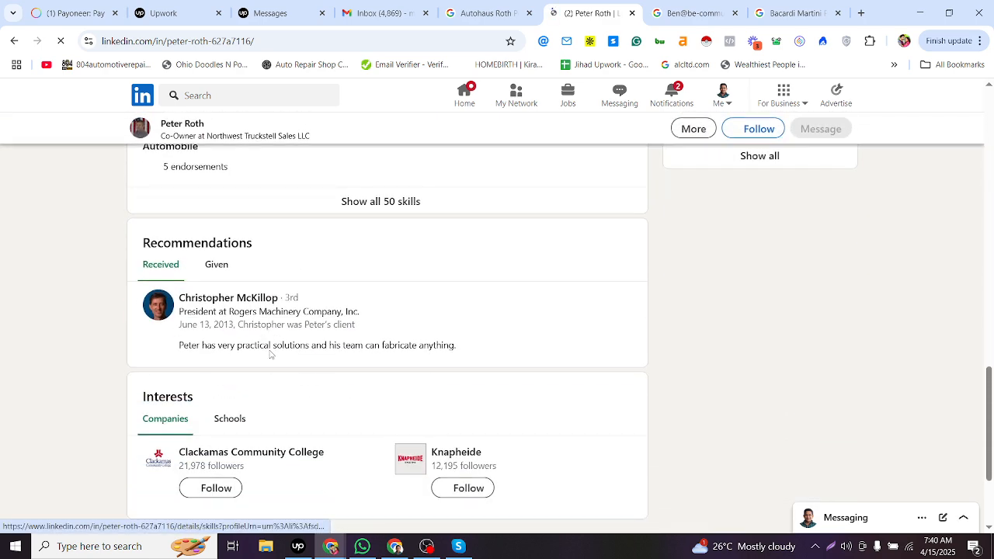
pyautogui.scroll(5, 271, 351)
pyautogui.click(506, 5)
pyautogui.hotkey('alt', 'Tab')
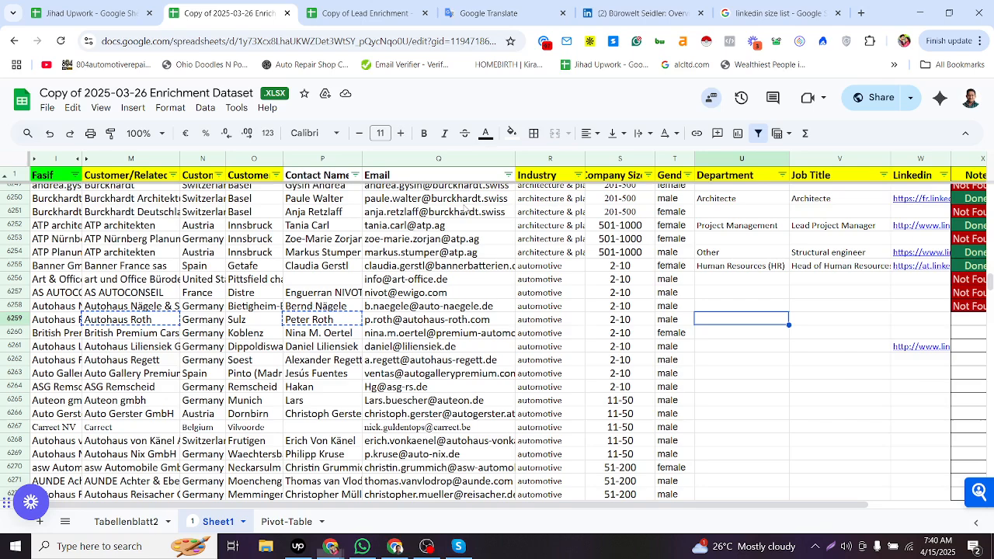
pyautogui.click(386, 323)
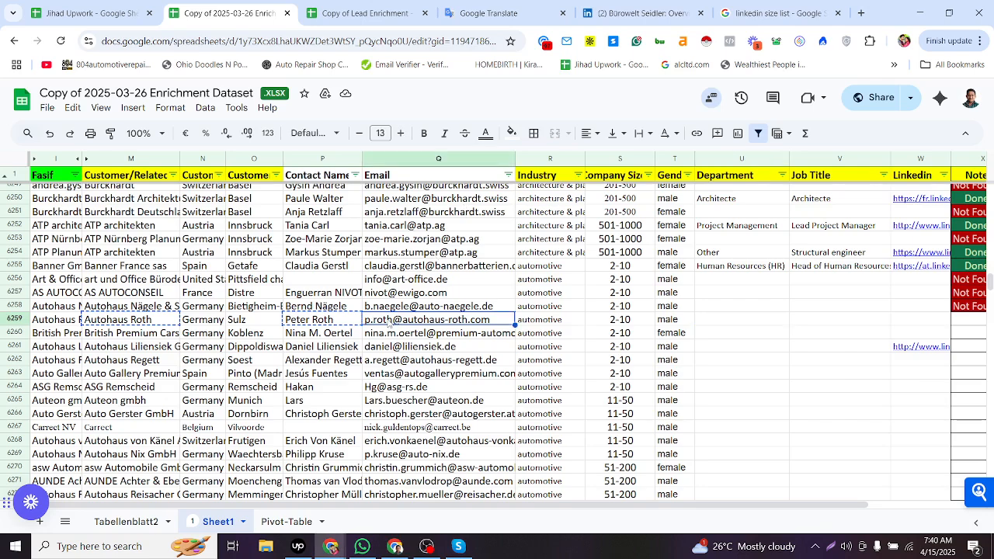
# - Search Google for the contact's copied email address followed by linkedin
pyautogui.hotkey('alt', 'Tab')
pyautogui.click(431, 37)
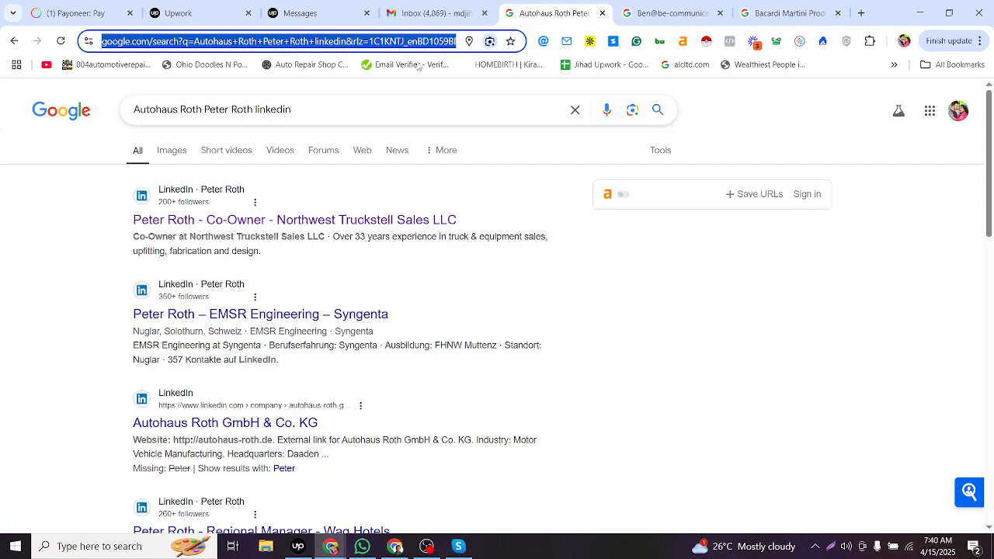
pyautogui.moveTo(253, 109); pyautogui.dragTo(133, 108)
pyautogui.hotkey('ctrl', 'v')
pyautogui.press('Return')
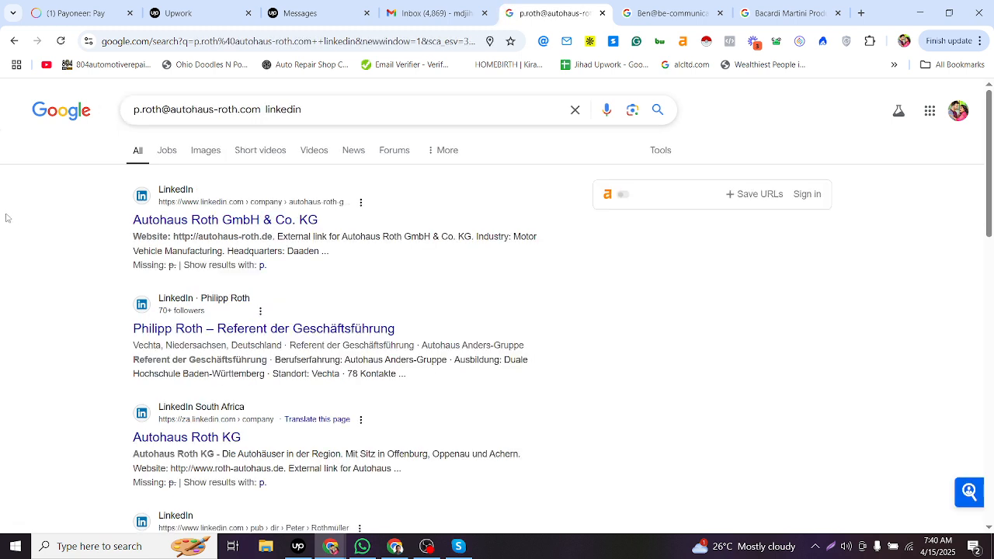
# - Open the Autohaus Roth GmbH & Co. KG LinkedIn company result in a new tab and scroll through the results
pyautogui.hotkey('alt', 'Tab')
pyautogui.hotkey('alt', 'Tab')
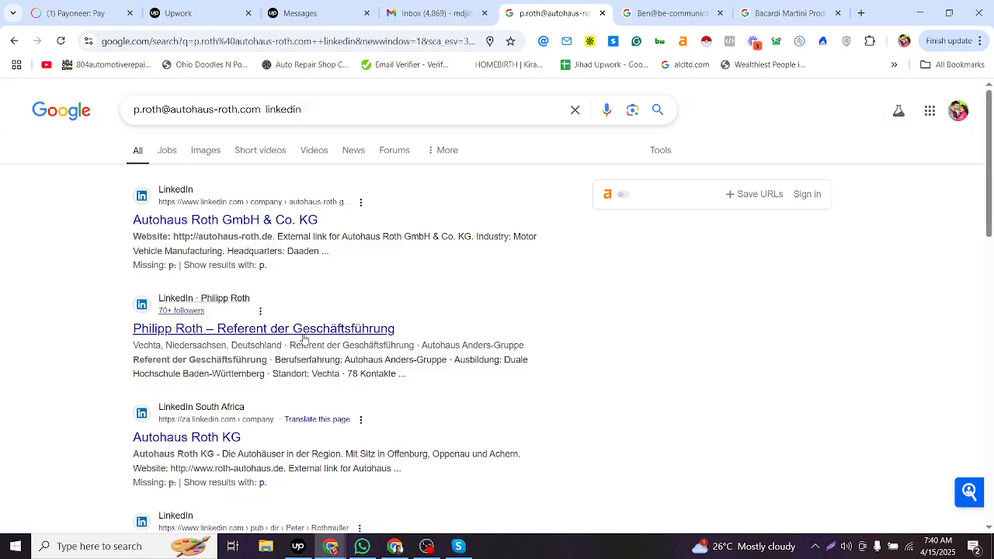
pyautogui.middleClick(284, 220)
pyautogui.scroll(-2, 322, 265)
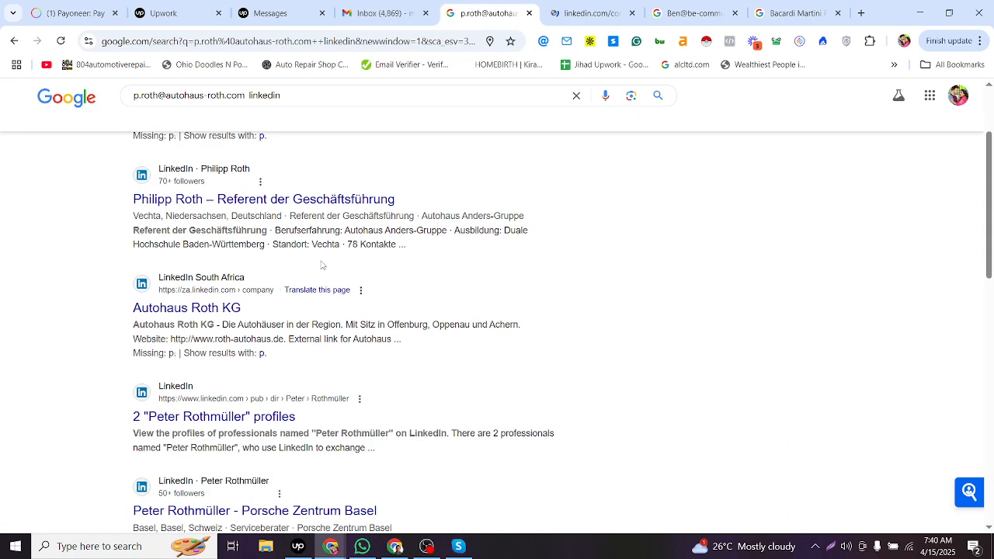
# - In another tab, search Google for the contact's email address alone
pyautogui.click(690, 13)
pyautogui.click(405, 41)
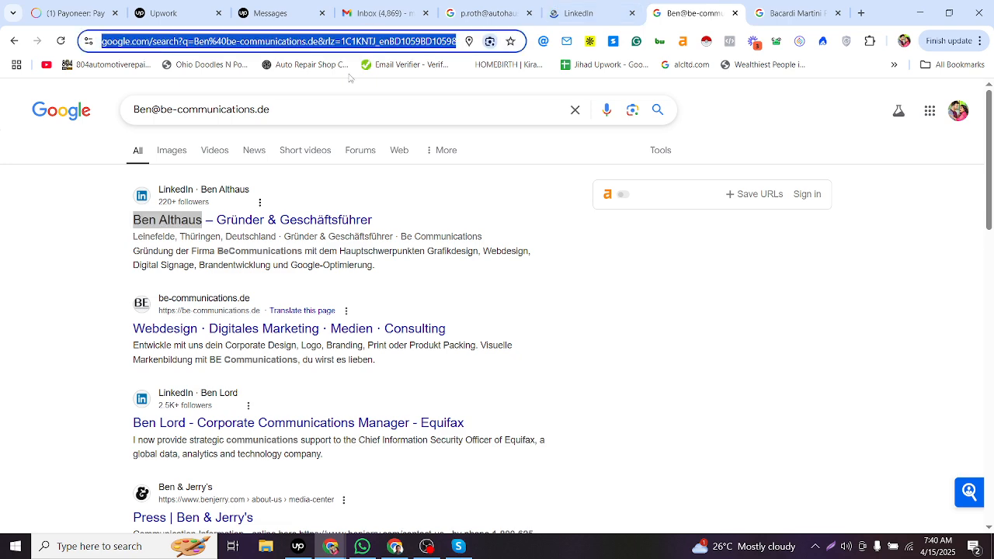
pyautogui.hotkey('ctrl', 'v')
pyautogui.press('Return')
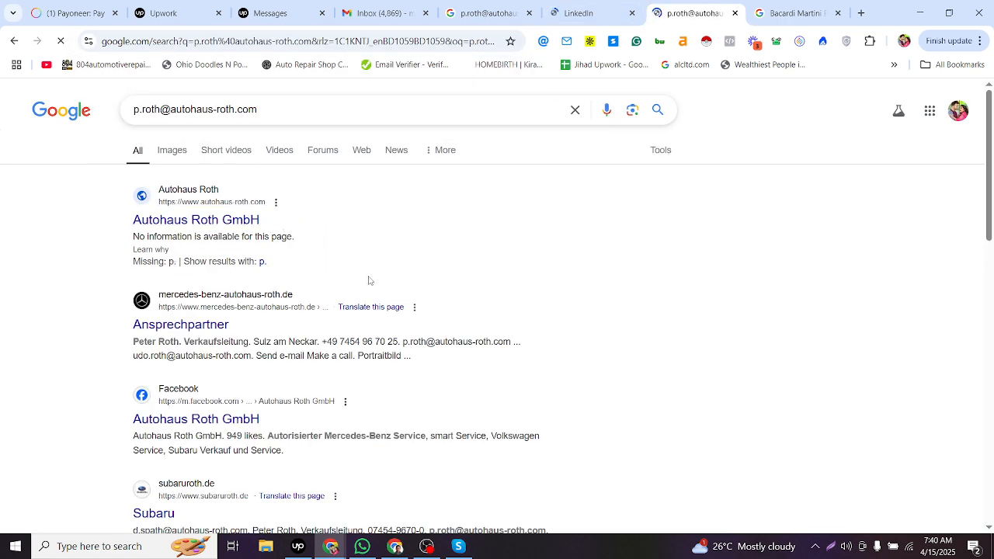
# - Find the email on the results page and select the job title next to the contact's name in the Ansprechpartner result
pyautogui.hotkey('ctrl', 'f')
pyautogui.hotkey('ctrl', 'v')
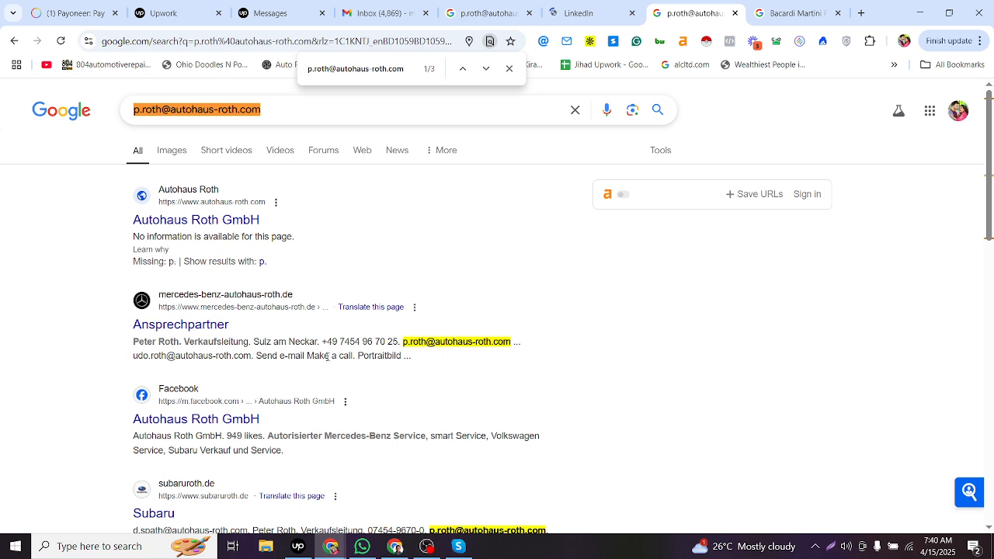
pyautogui.moveTo(138, 343); pyautogui.dragTo(249, 342)
pyautogui.hotkey('ctrl', 'c')
pyautogui.hotkey('alt', 'Tab')
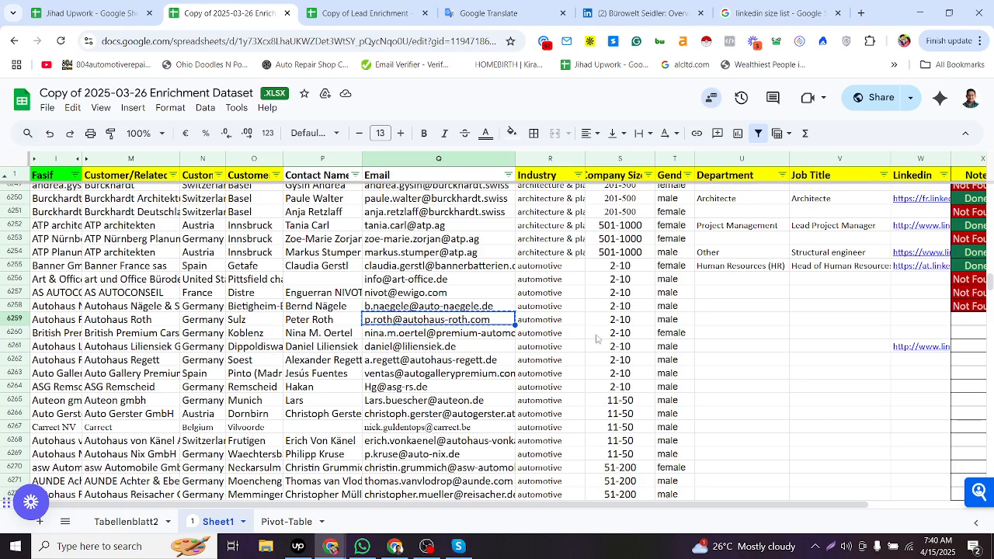
# - Paste Verkaufsleitung as the Job Title for row 6259
pyautogui.click(750, 325)
pyautogui.click(808, 324)
pyautogui.doubleClick(870, 319)
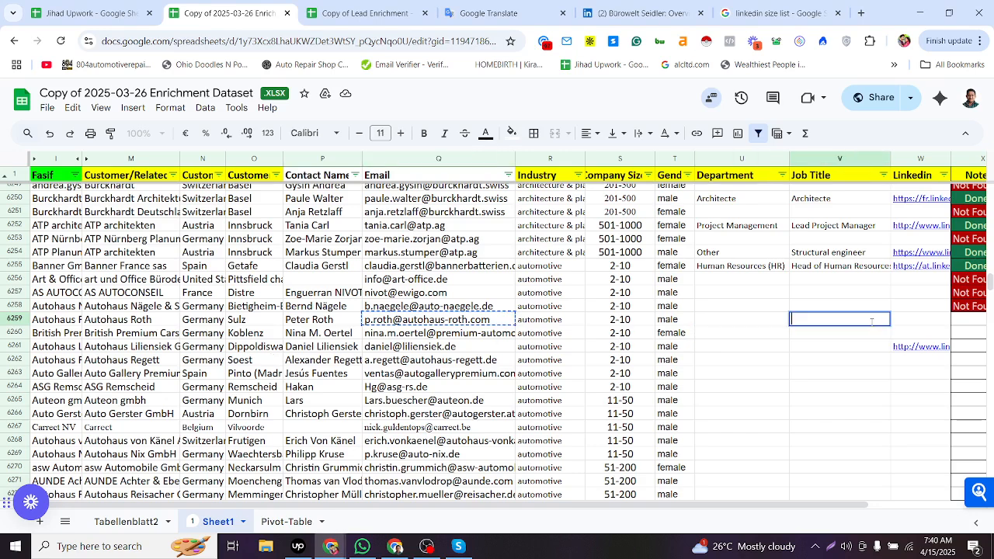
pyautogui.hotkey('ctrl', 'v')
pyautogui.press('Tab')
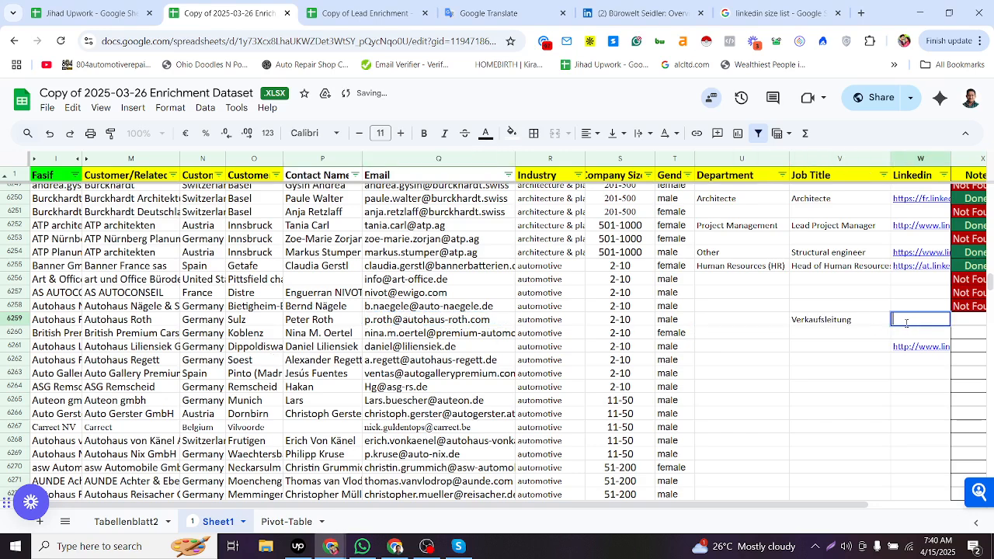
# - Copy the job title and browse the Tabellenblatt2 title-to-department mapping list
pyautogui.click(779, 321)
pyautogui.click(800, 321)
pyautogui.hotkey('ctrl', 'c')
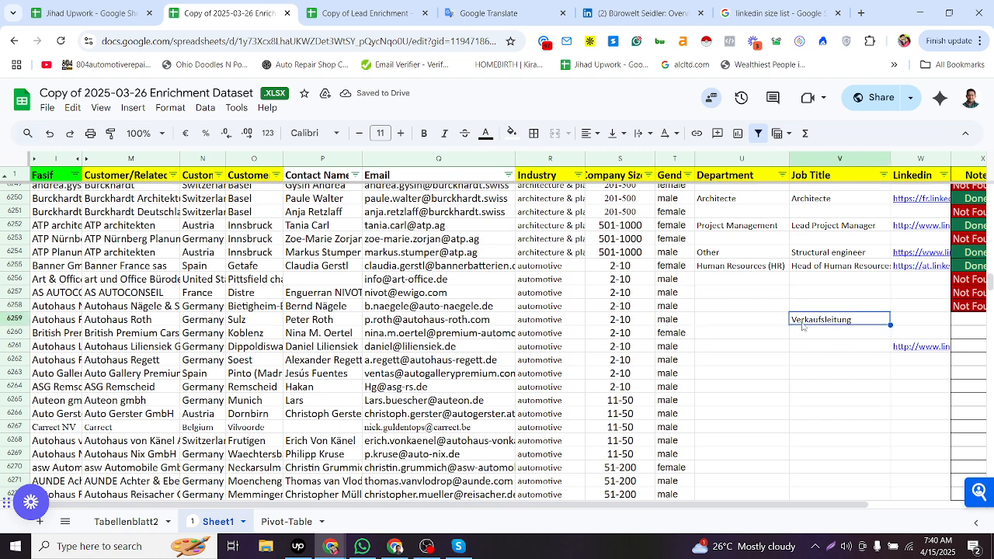
pyautogui.click(782, 320)
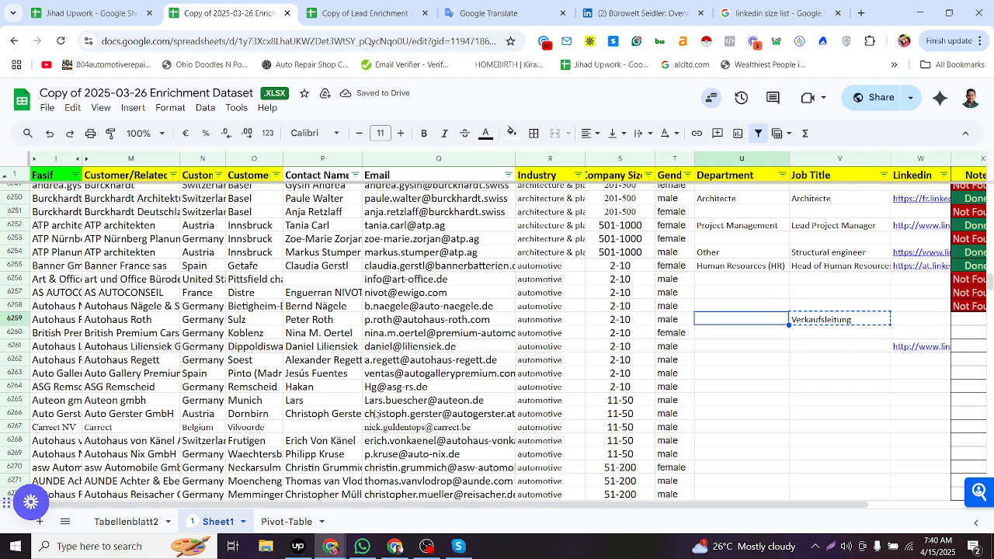
pyautogui.click(152, 521)
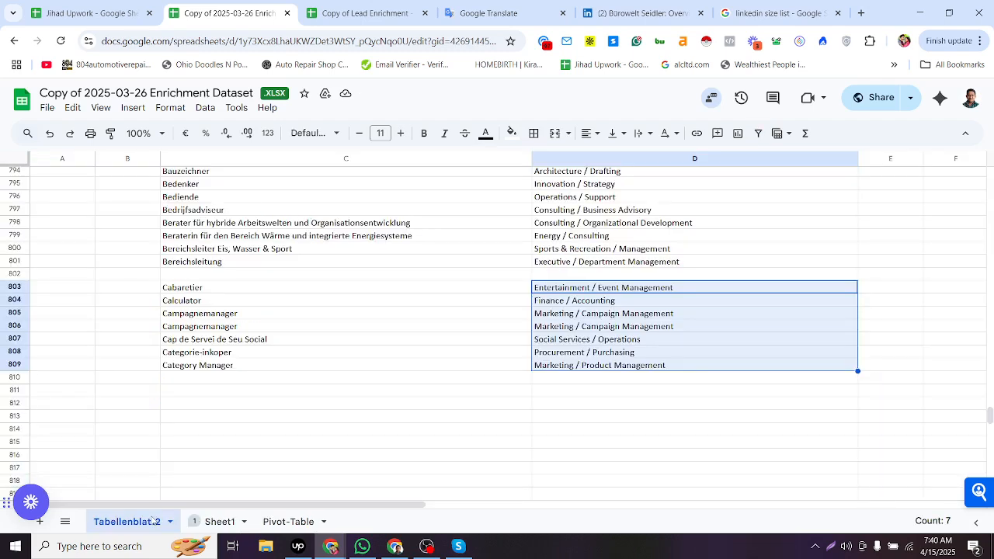
pyautogui.moveTo(231, 235); pyautogui.dragTo(239, 364)
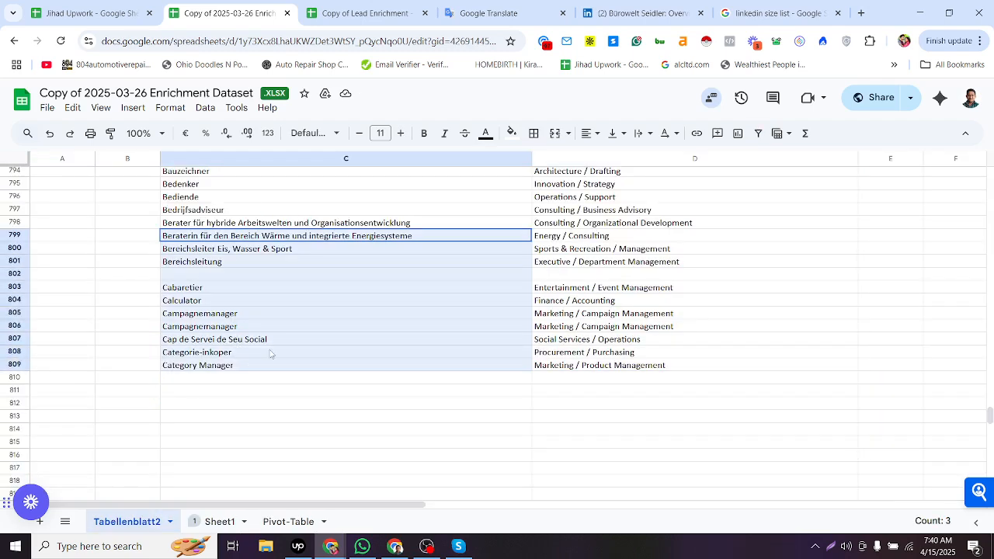
pyautogui.moveTo(590, 213); pyautogui.dragTo(593, 318)
pyautogui.scroll(4, 592, 318)
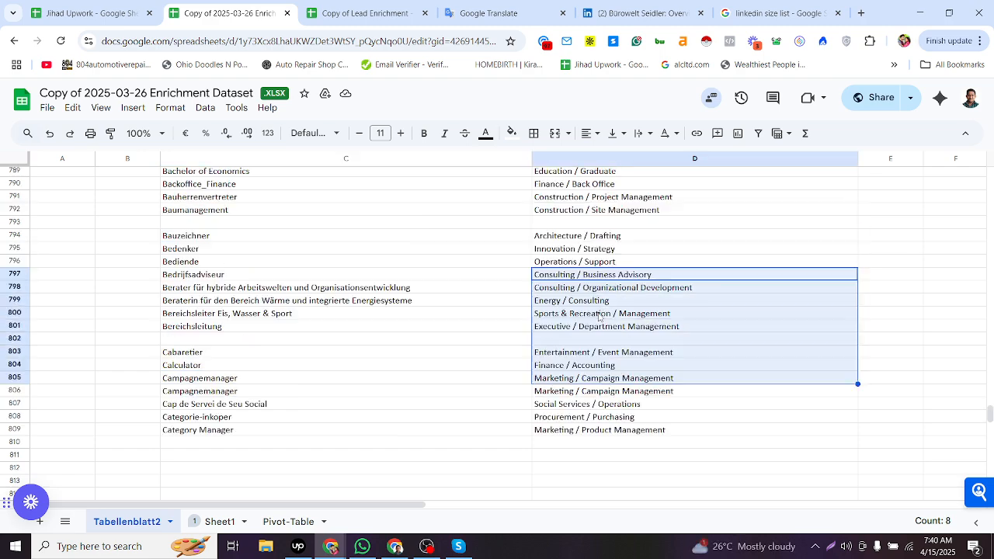
pyautogui.moveTo(292, 248); pyautogui.dragTo(267, 404)
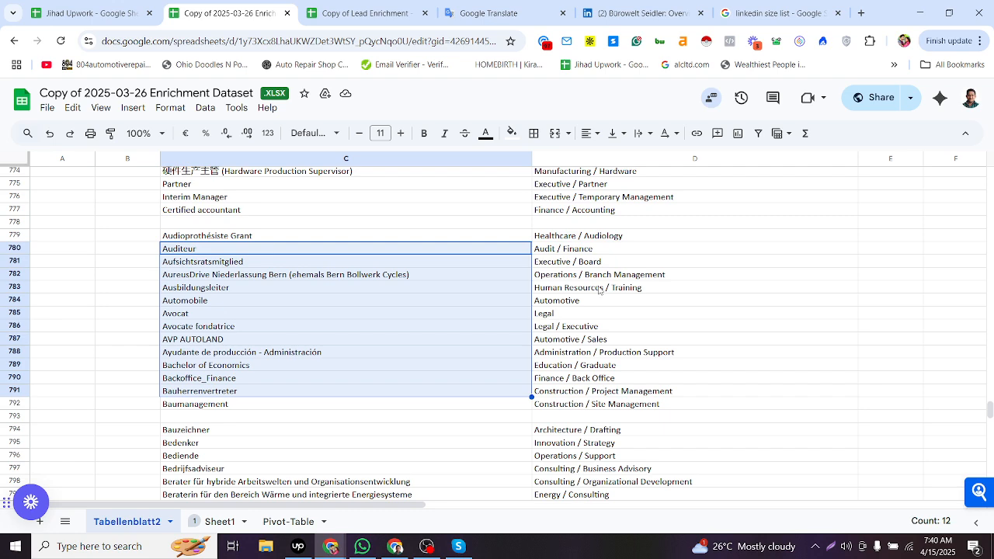
pyautogui.moveTo(579, 235); pyautogui.dragTo(569, 330)
# - Search the mapping sheet for Verkaufsle and copy the Sales department beside Verkaufsleiter
pyautogui.hotkey('ctrl', 'f')
pyautogui.hotkey('ctrl', 'v')
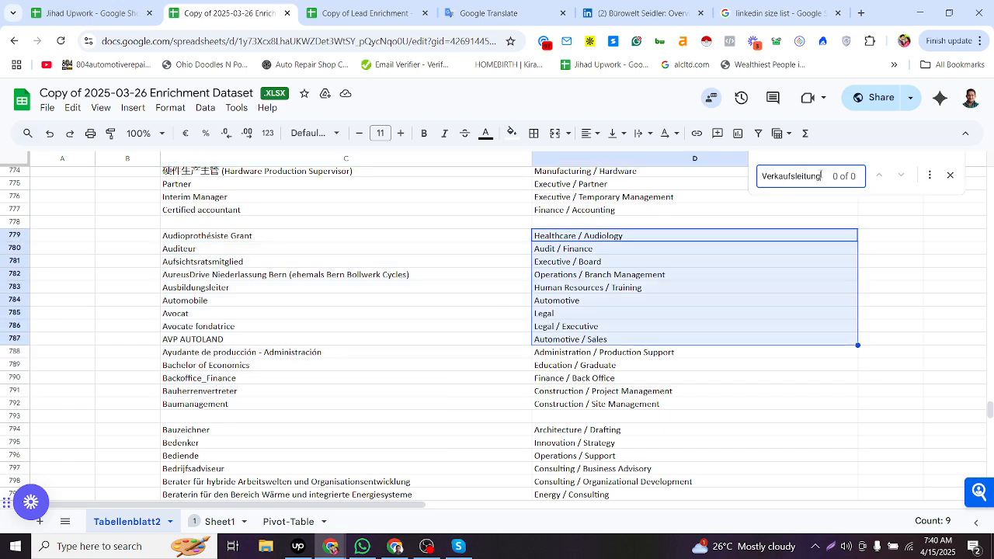
pyautogui.press('BackSpace')
pyautogui.press('BackSpace')
pyautogui.press('BackSpace')
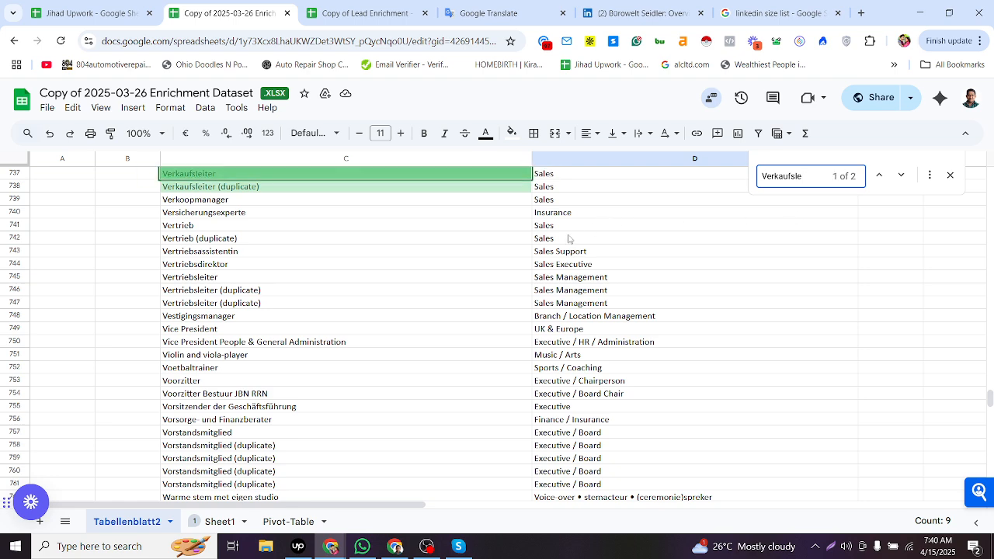
pyautogui.click(557, 177)
pyautogui.scroll(2, 543, 268)
pyautogui.hotkey('ctrl', 'c')
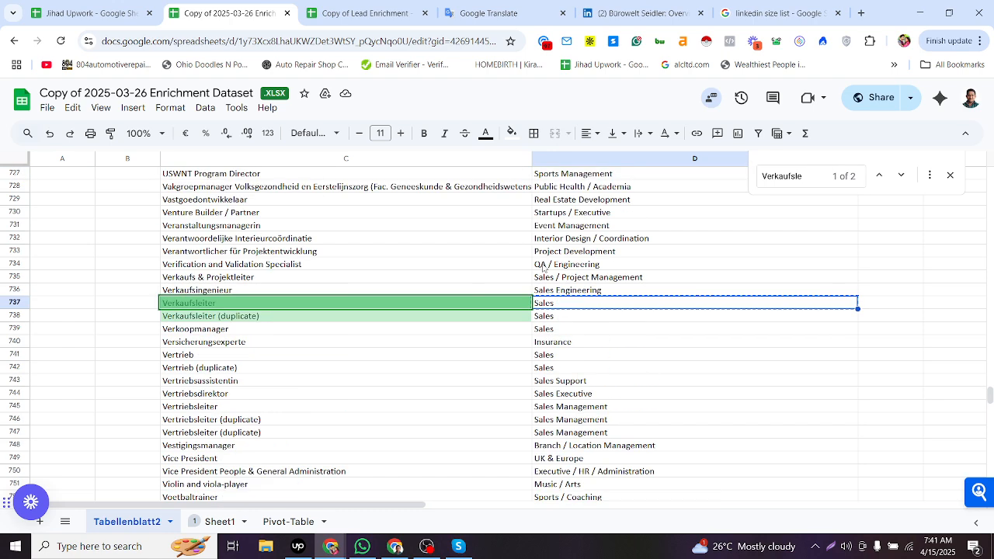
# - Enter Sales as row 6259's Department and close the search bar
pyautogui.click(210, 520)
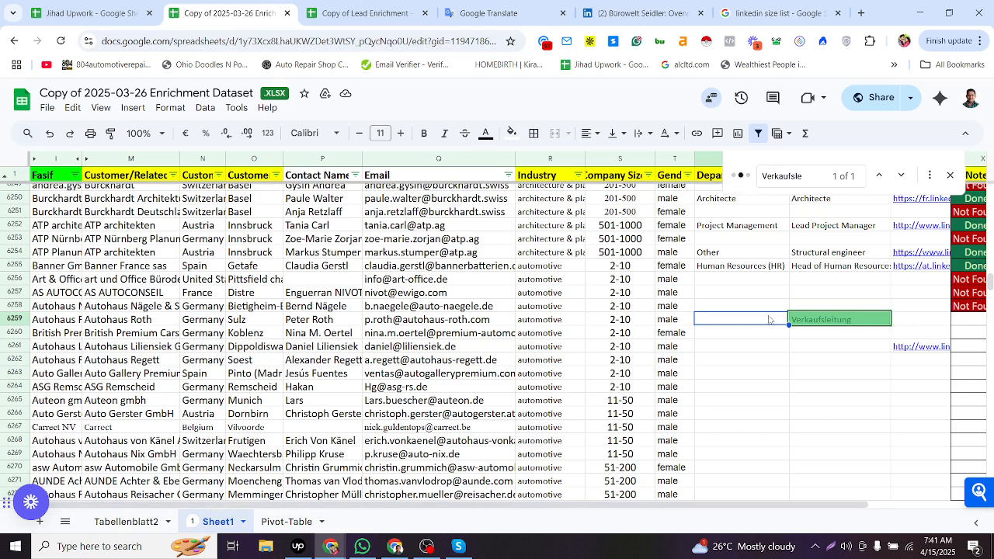
pyautogui.write('Sales')
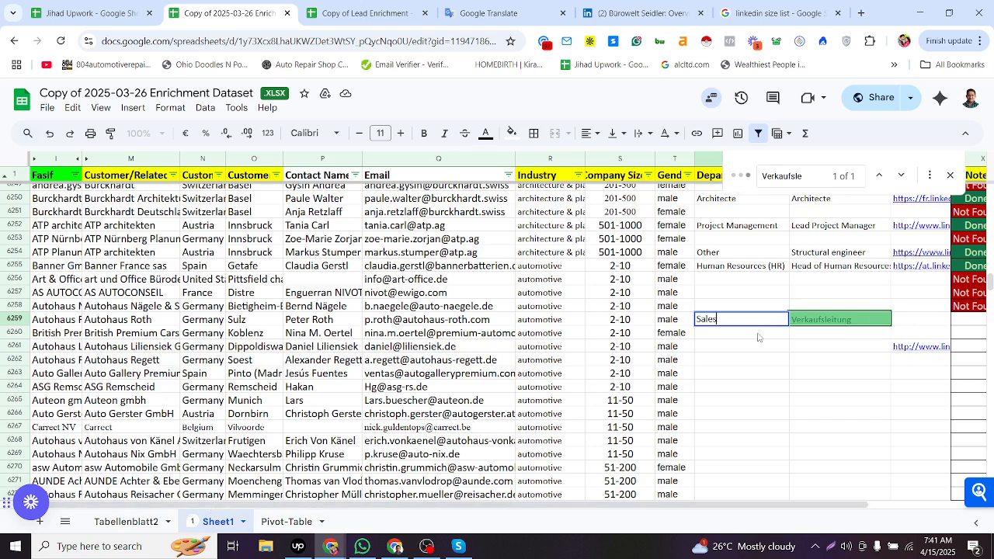
pyautogui.press('Return')
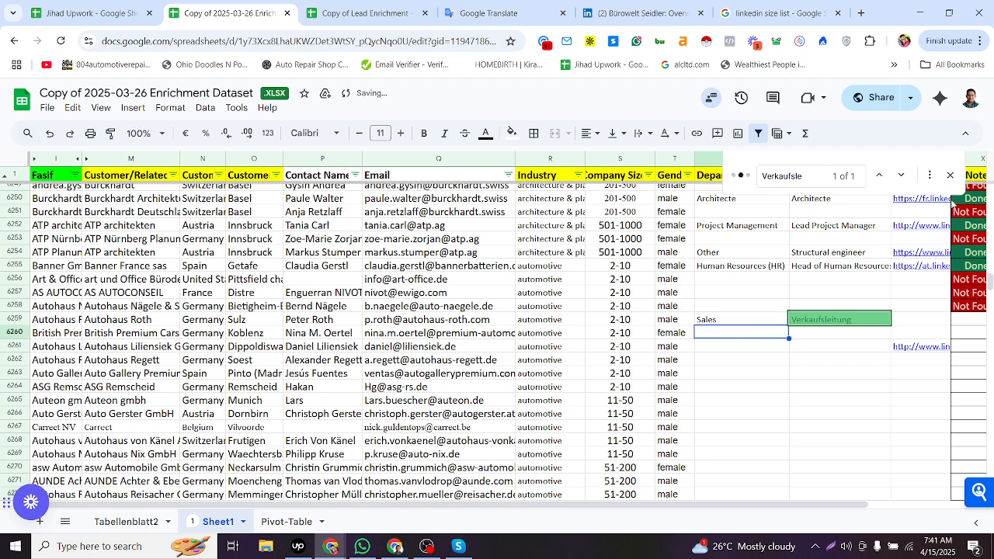
pyautogui.click(950, 176)
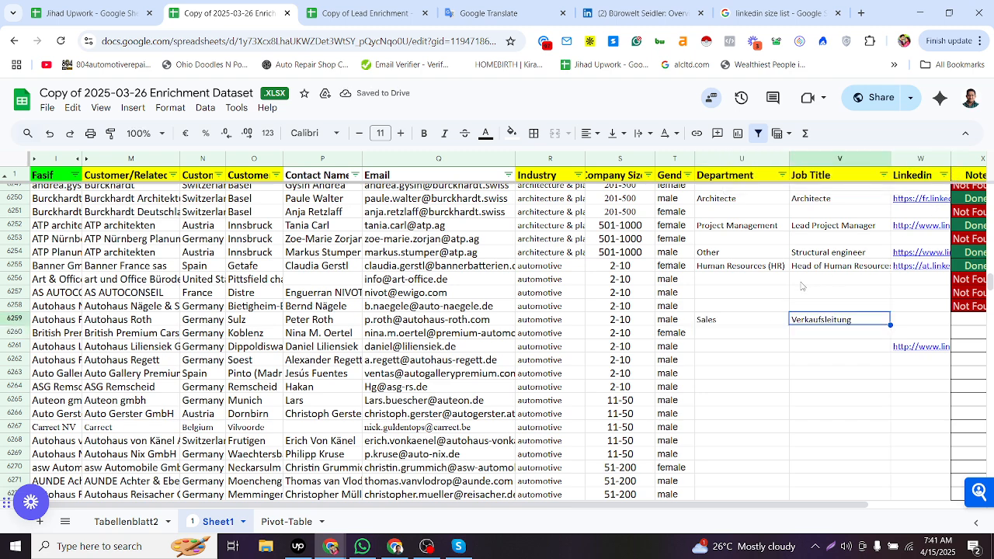
# - Review row 6259's entries and set its Note status to Done
pyautogui.click(712, 320)
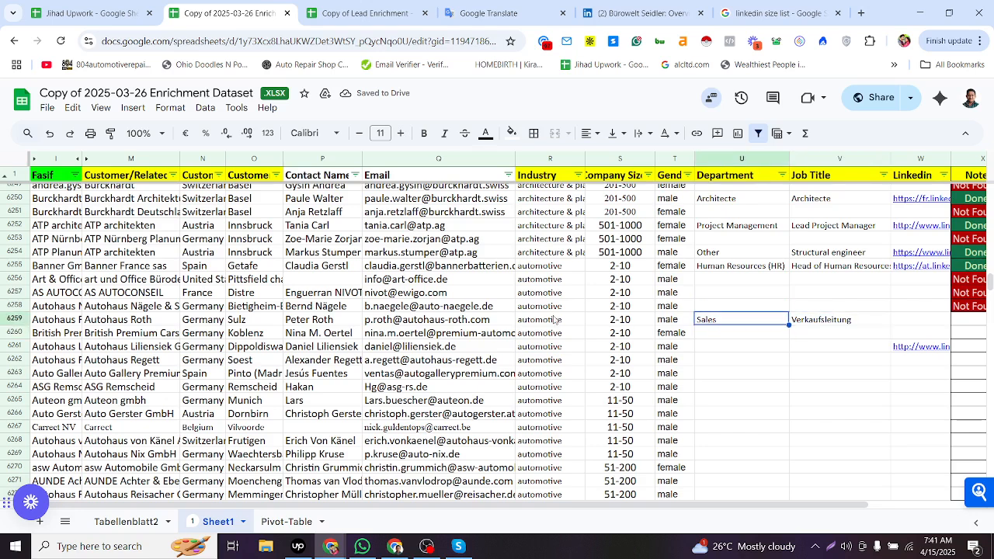
pyautogui.click(203, 321)
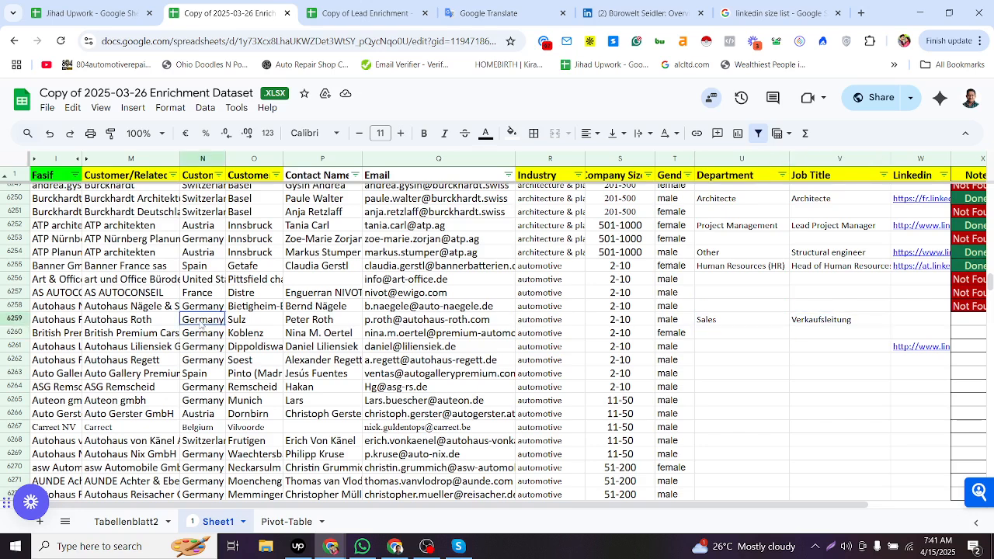
pyautogui.keyDown('shift'); pyautogui.click(415, 335); pyautogui.keyUp('shift')
pyautogui.click(784, 324)
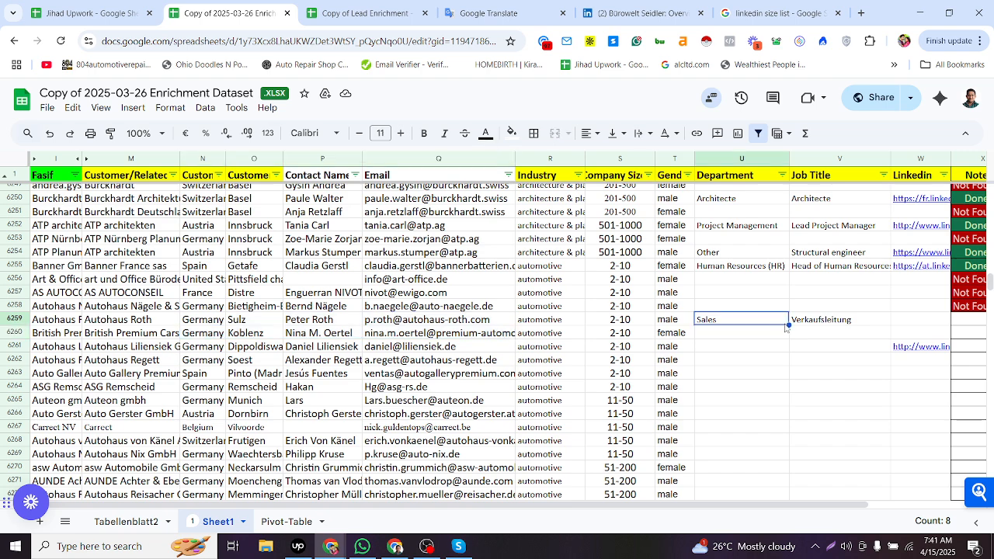
pyautogui.click(805, 326)
pyautogui.click(779, 327)
pyautogui.click(935, 326)
pyautogui.click(970, 271)
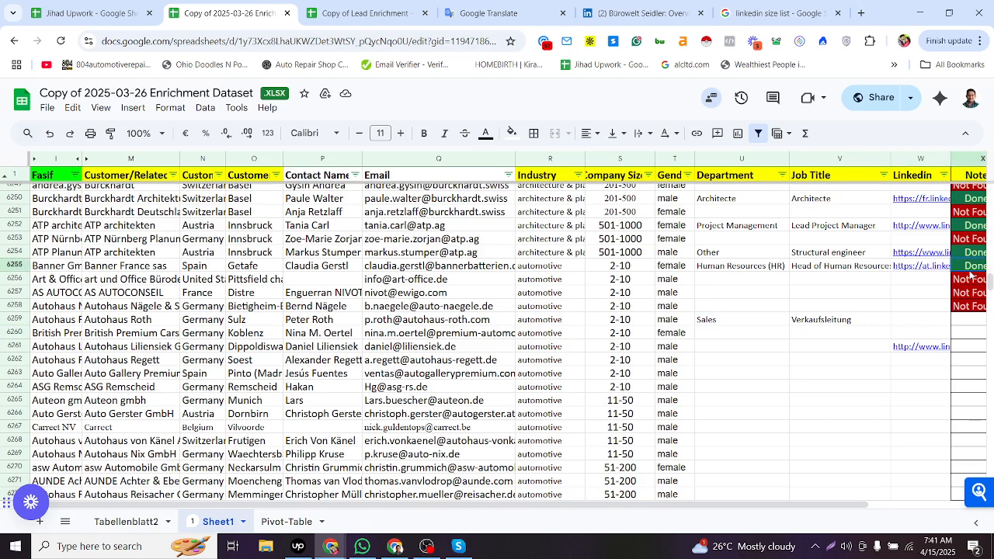
pyautogui.click(952, 334)
# - Compare row 6259's job title with the Verkaufsleitung text in the search results
pyautogui.click(798, 343)
pyautogui.click(801, 332)
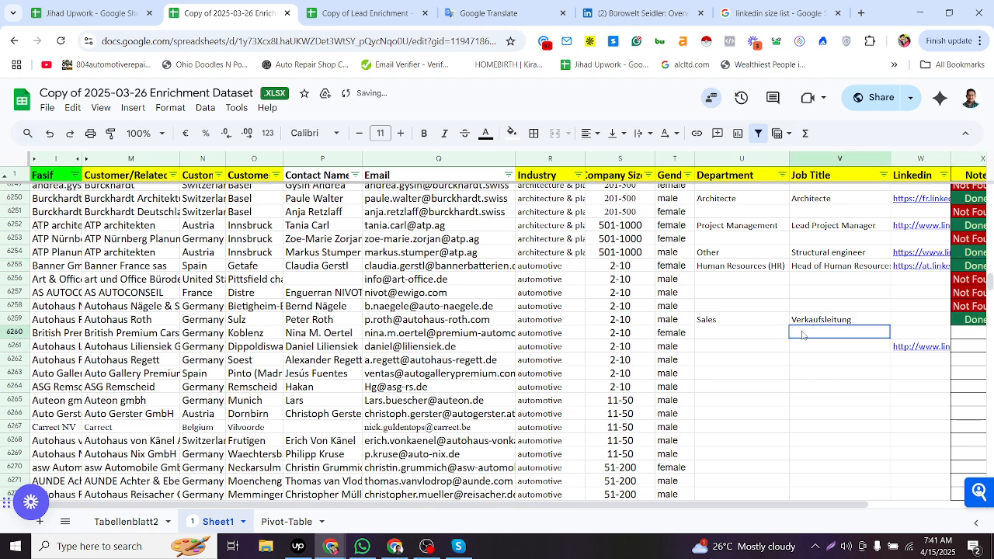
pyautogui.click(903, 322)
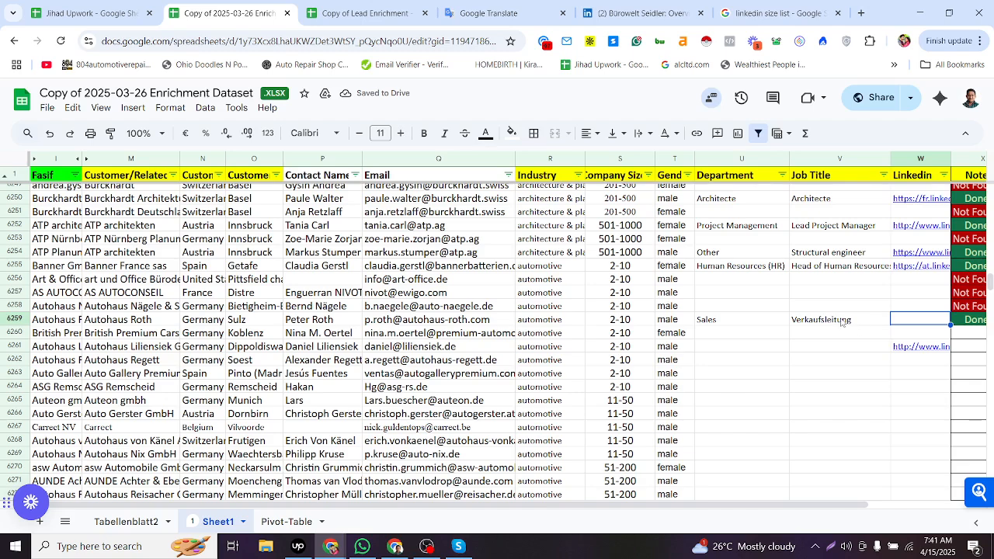
pyautogui.click(424, 322)
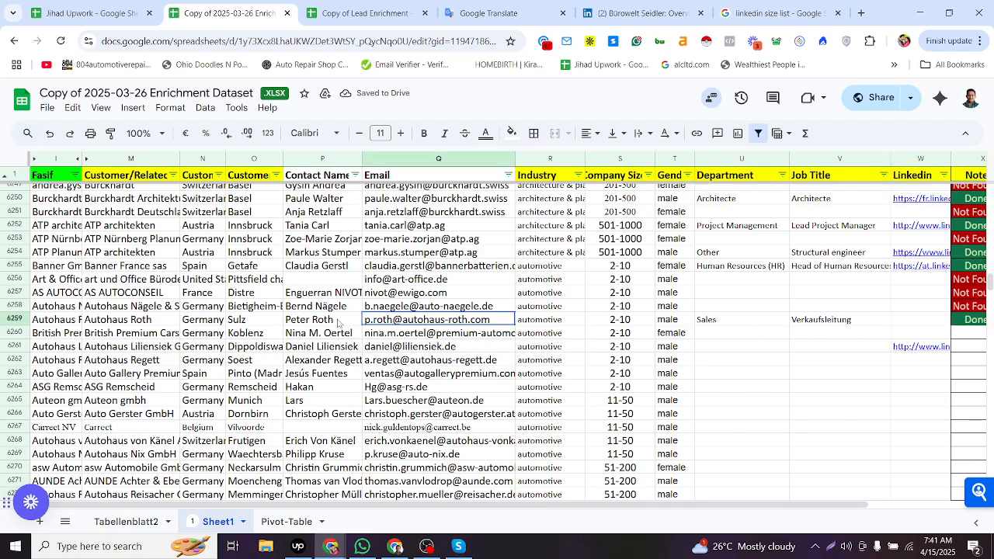
pyautogui.hotkey('alt', 'Tab')
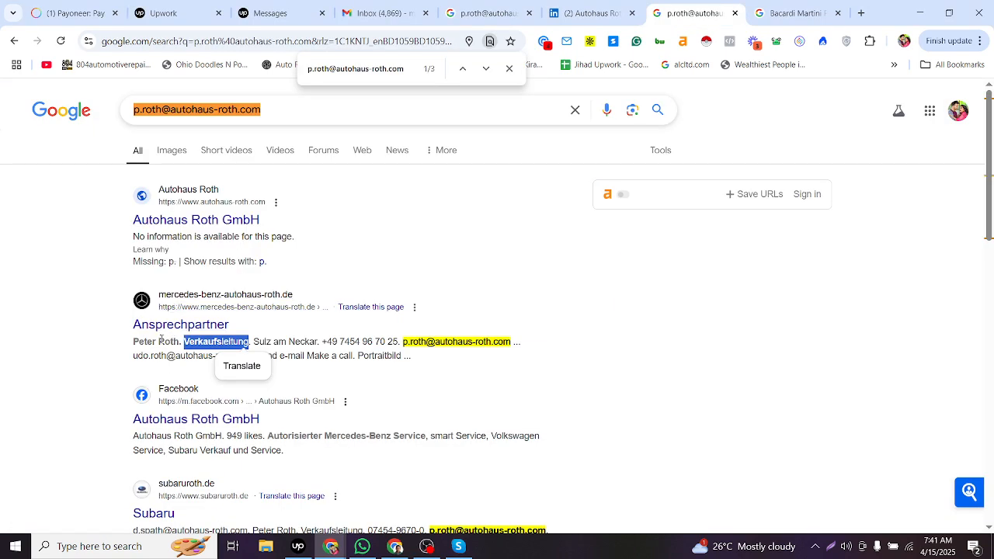
pyautogui.moveTo(189, 341); pyautogui.dragTo(223, 343)
pyautogui.hotkey('alt', 'Tab')
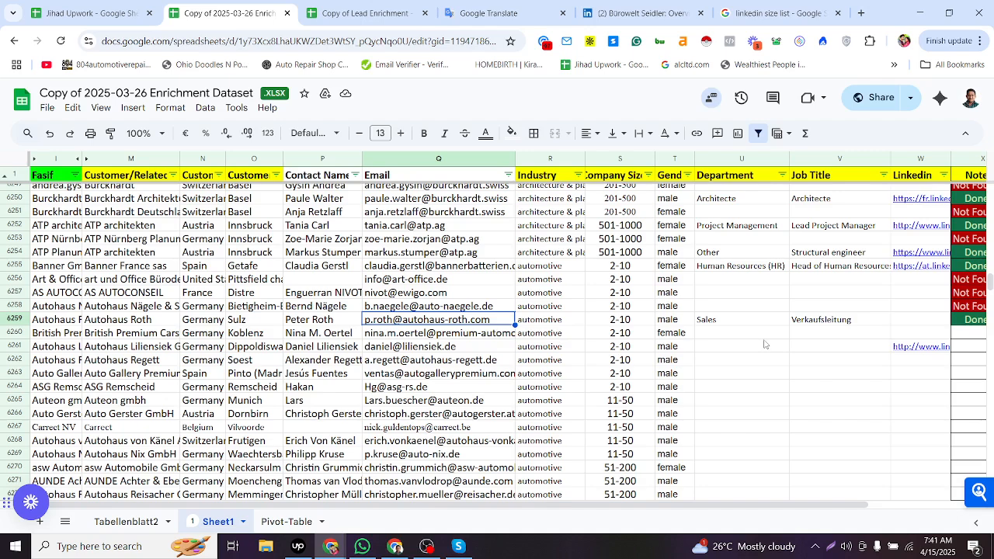
pyautogui.click(820, 324)
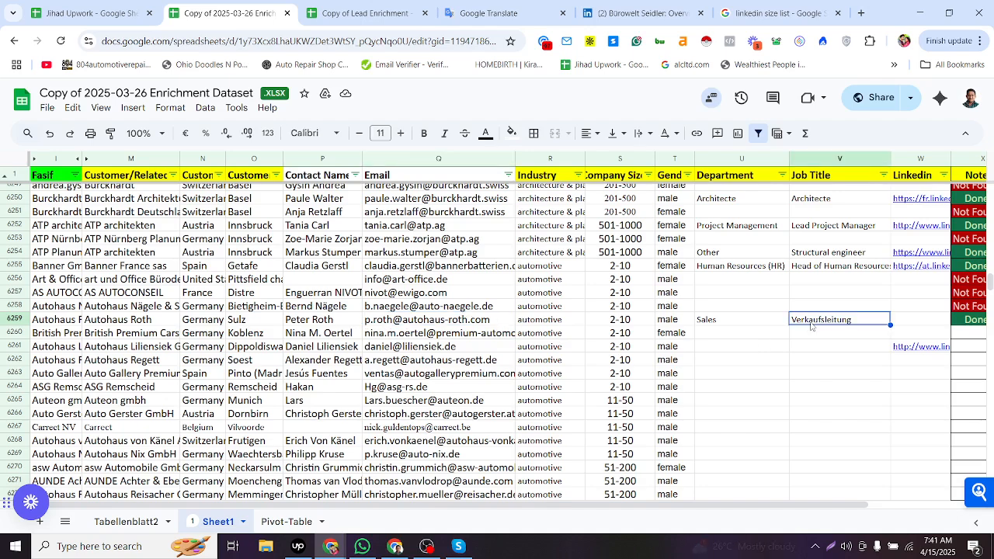
# - Recheck the Sales department mappings for Verkaufsleiter in Tabellenblatt2, then return to Sheet1
pyautogui.click(114, 521)
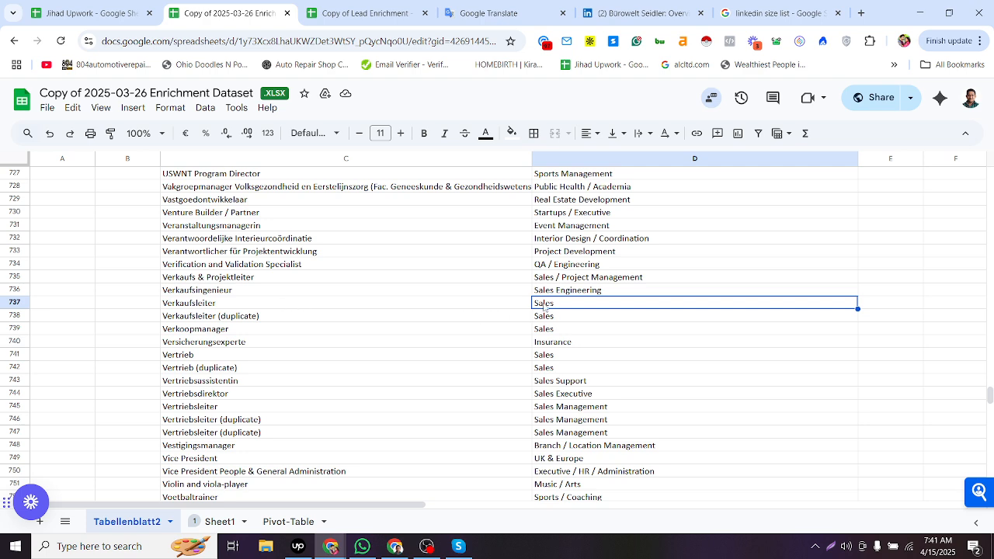
pyautogui.moveTo(544, 306); pyautogui.dragTo(554, 330)
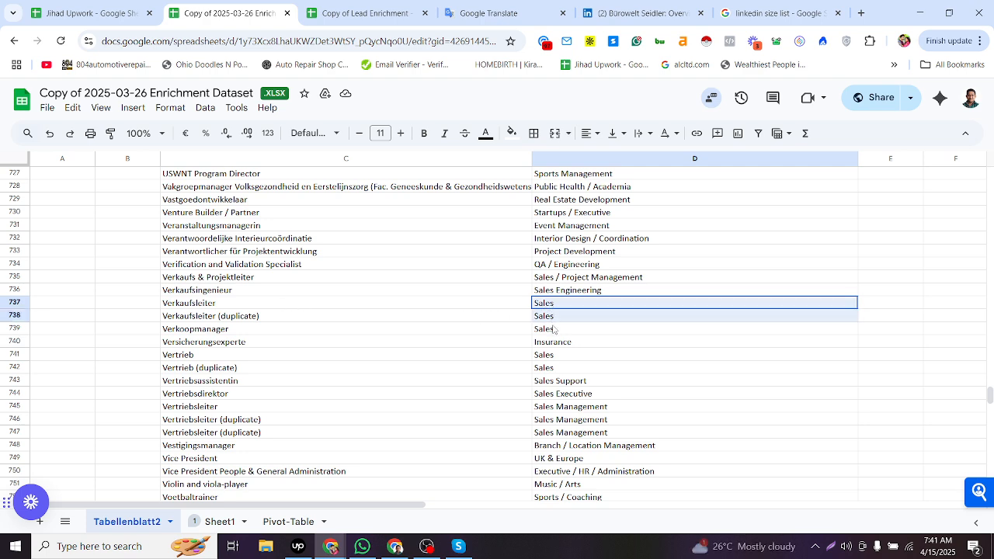
pyautogui.click(216, 523)
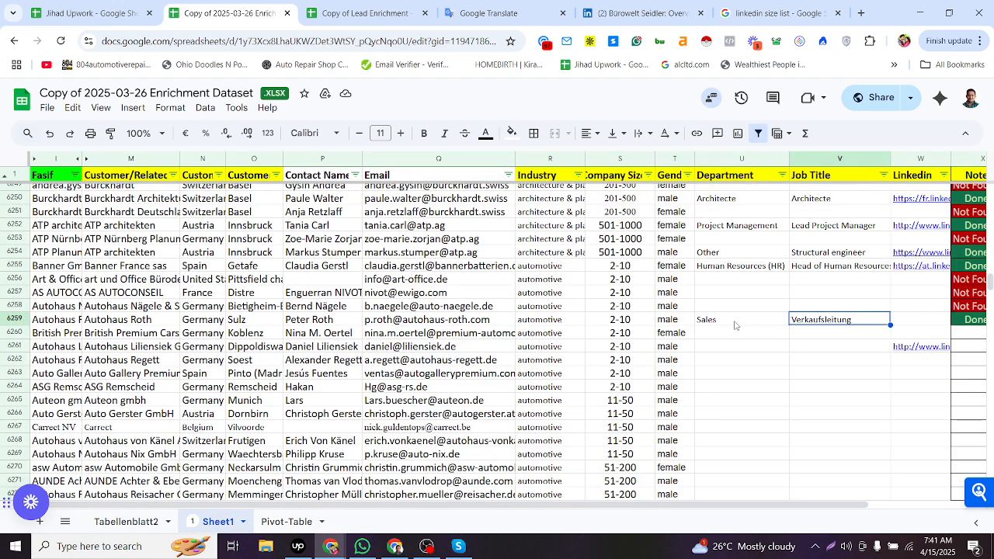
# - Search the web for row 6260's company and contact name together with linkedin
pyautogui.click(734, 325)
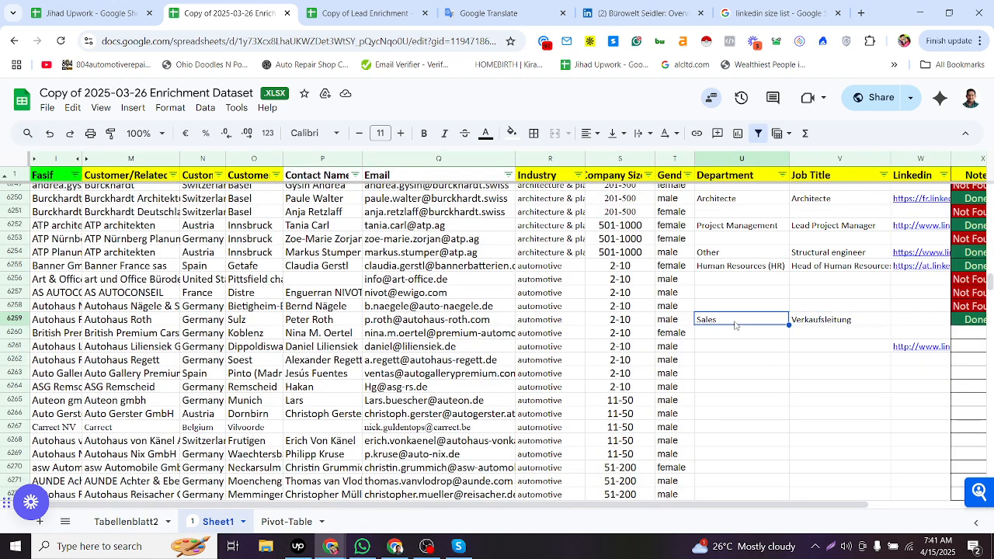
pyautogui.click(941, 321)
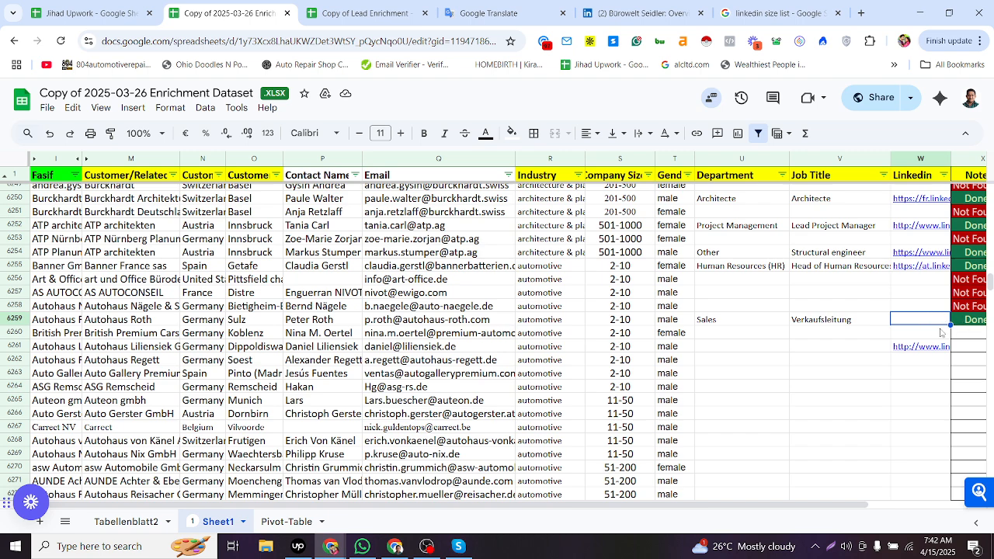
pyautogui.click(725, 331)
pyautogui.click(451, 335)
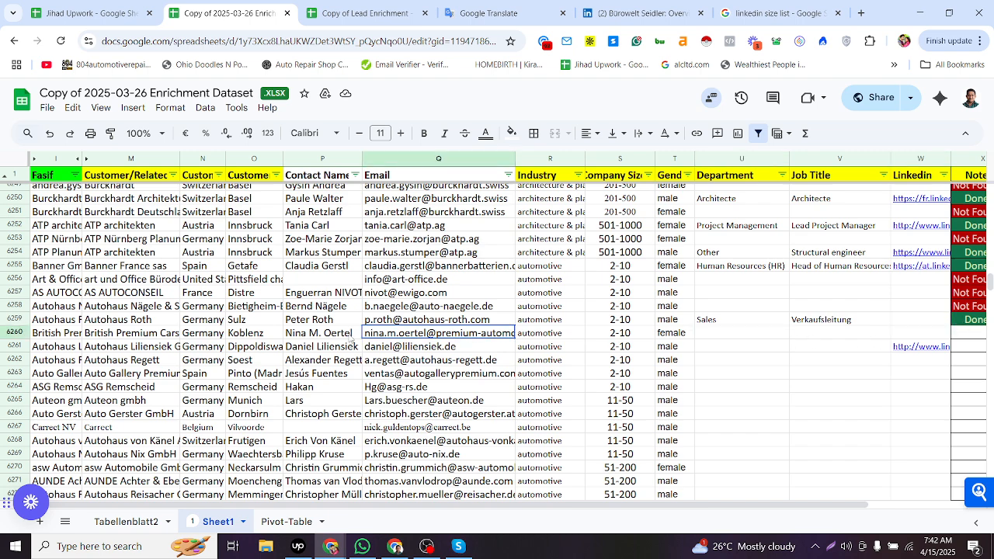
pyautogui.click(174, 332)
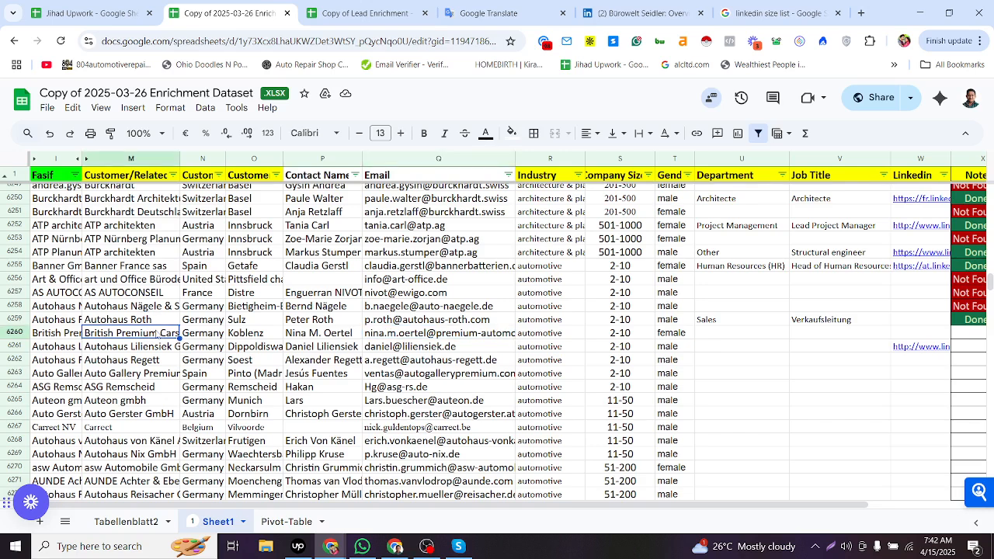
pyautogui.hotkey('ctrl', 'c')
pyautogui.click(303, 336)
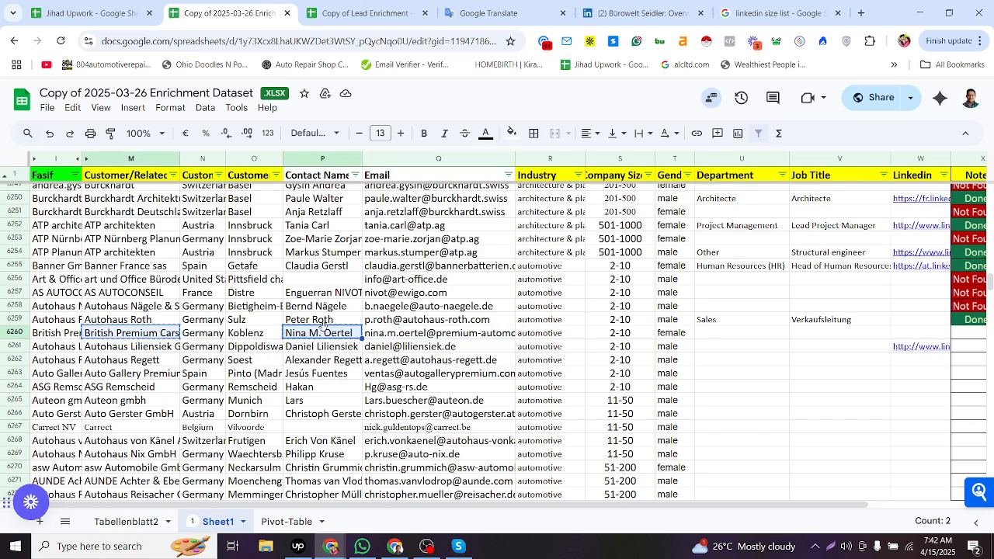
pyautogui.hotkey('alt', 'Tab')
pyautogui.click(506, 9)
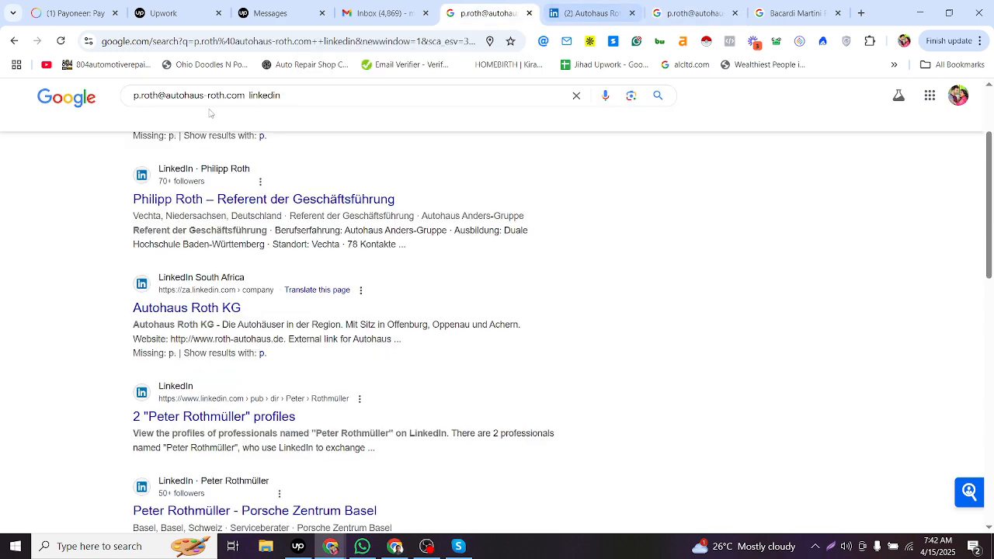
pyautogui.moveTo(247, 95); pyautogui.dragTo(4, 200)
pyautogui.hotkey('ctrl', 'v')
pyautogui.press('Return')
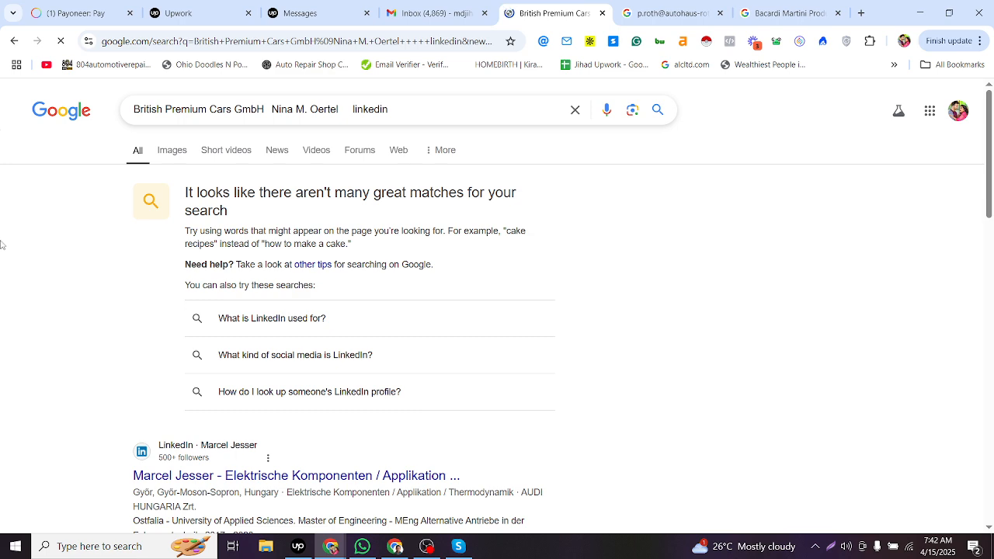
pyautogui.scroll(-2, 129, 287)
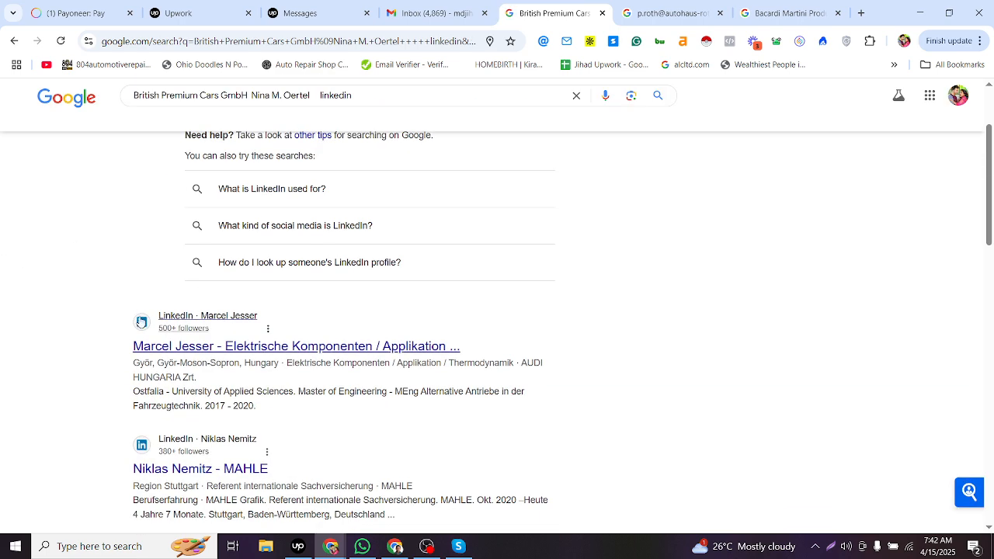
# - Search the web for row 6260's contact email address
pyautogui.hotkey('alt', 'Tab')
pyautogui.click(397, 339)
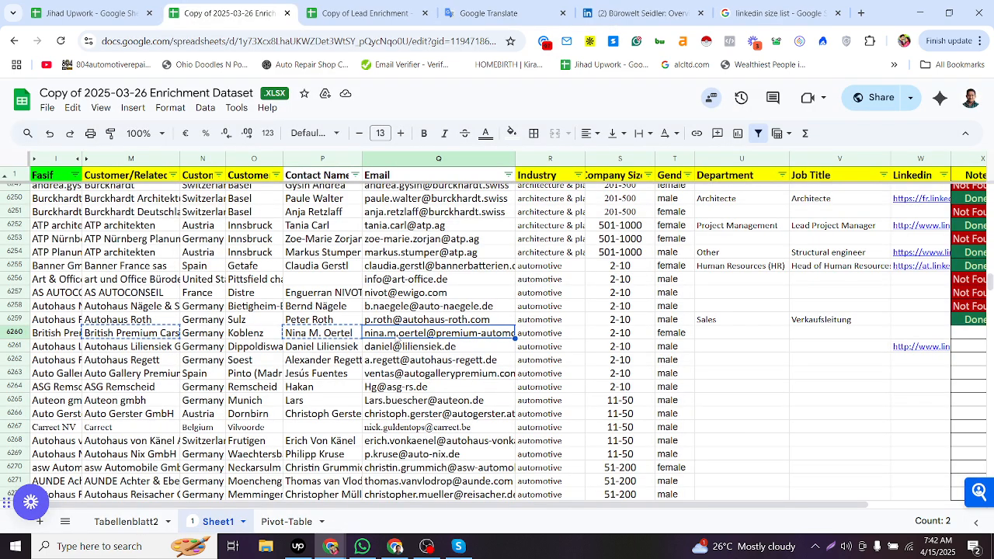
pyautogui.hotkey('ctrl', 'c')
pyautogui.hotkey('alt', 'Tab')
pyautogui.click(669, 17)
pyautogui.hotkey('ctrl', 'l')
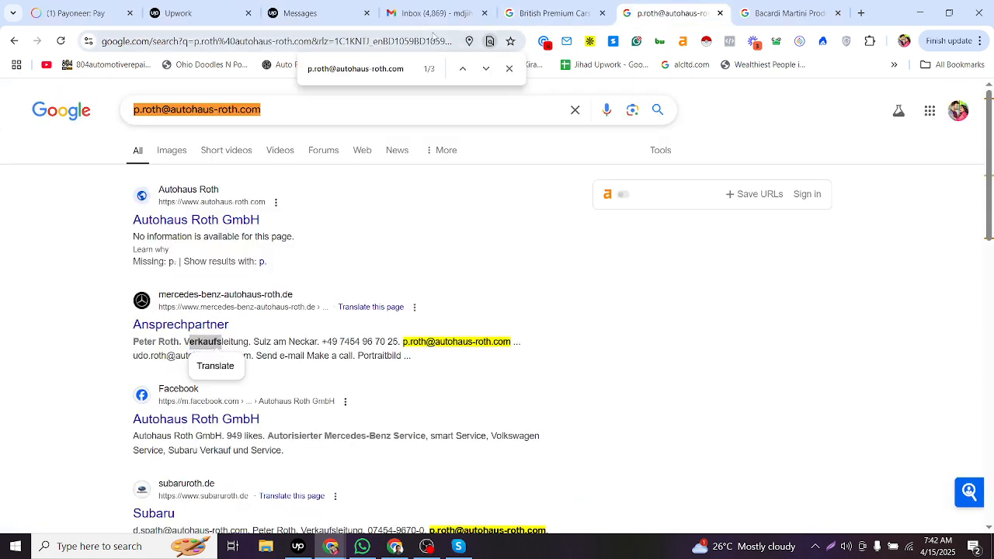
pyautogui.hotkey('ctrl', 'v')
pyautogui.press('Return')
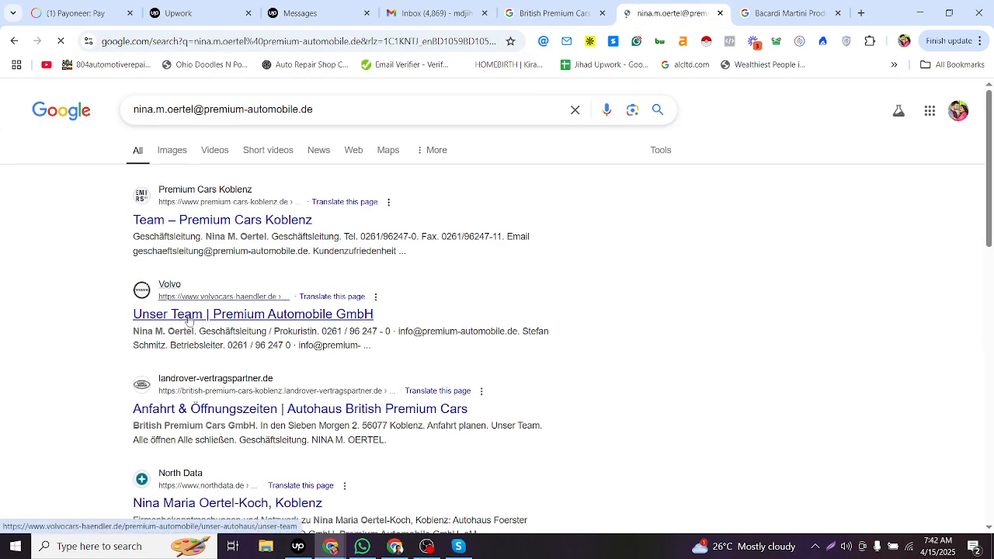
# - Copy Geschäftsleitung from the search results into row 6260's Job Title
pyautogui.hotkey('alt', 'Tab')
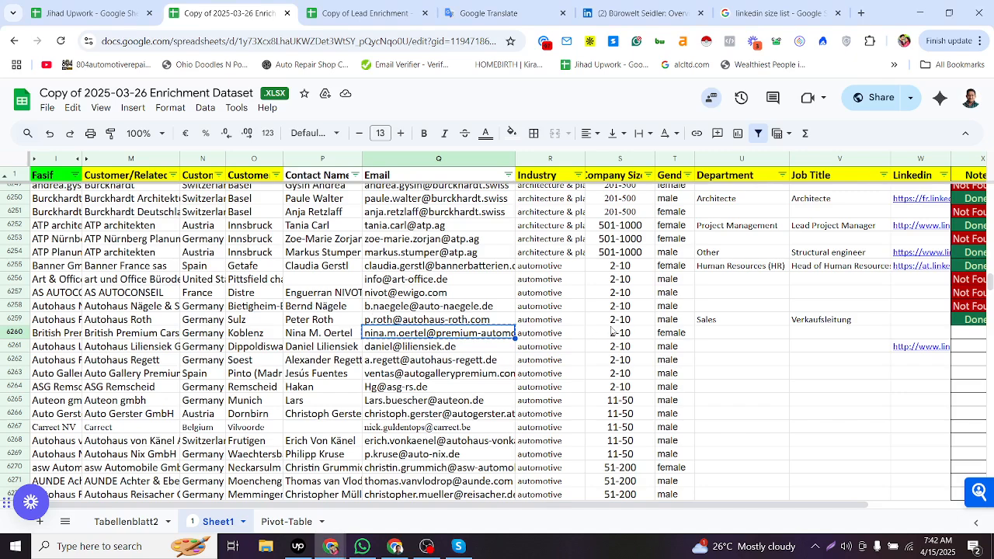
pyautogui.click(704, 334)
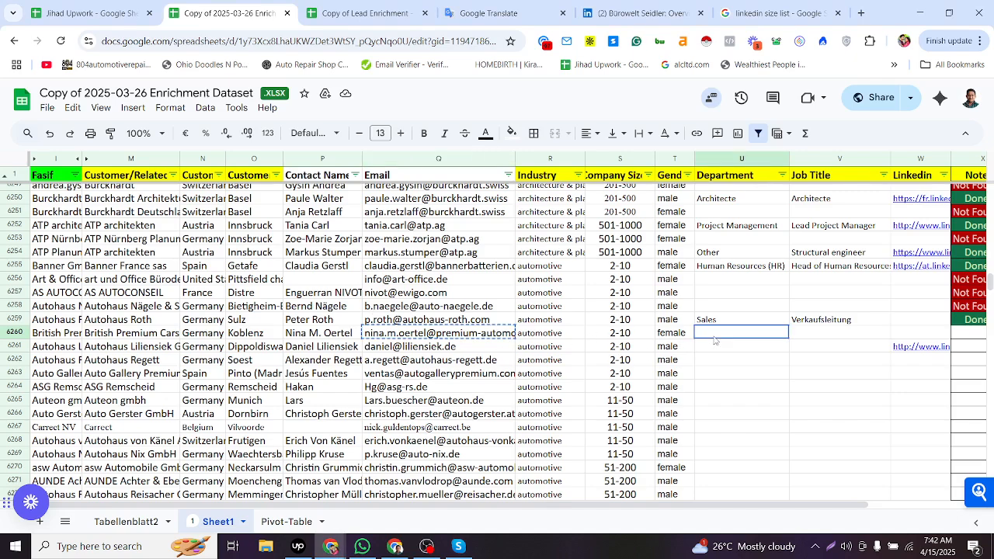
pyautogui.click(812, 336)
pyautogui.hotkey('alt', 'Tab')
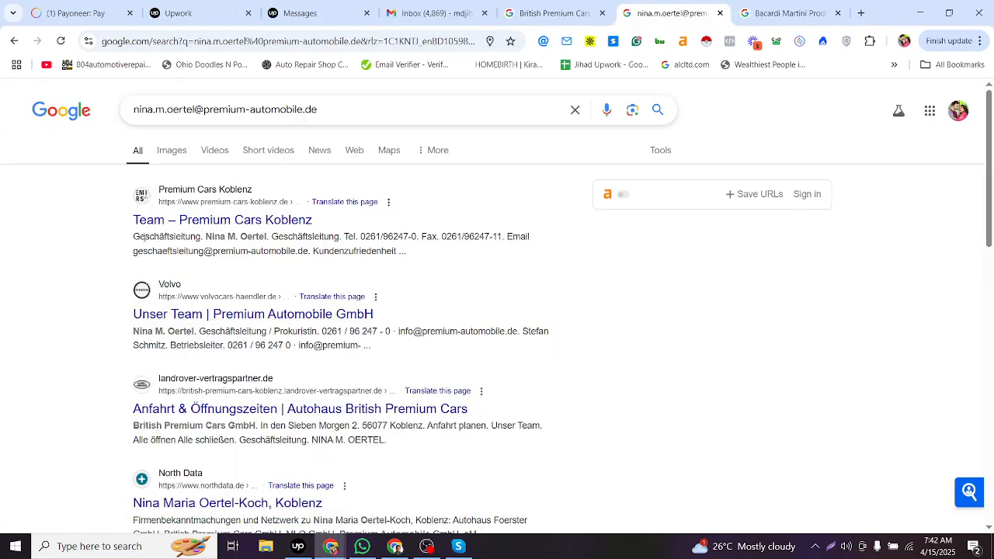
pyautogui.moveTo(133, 239); pyautogui.dragTo(202, 239)
pyautogui.hotkey('ctrl', 'c')
pyautogui.hotkey('alt', 'Tab')
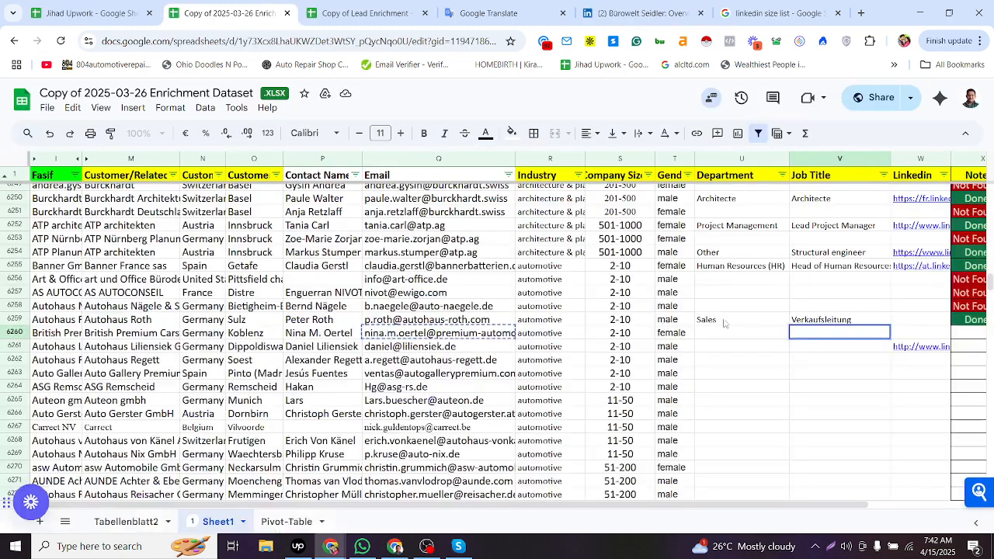
pyautogui.hotkey('ctrl', 'v')
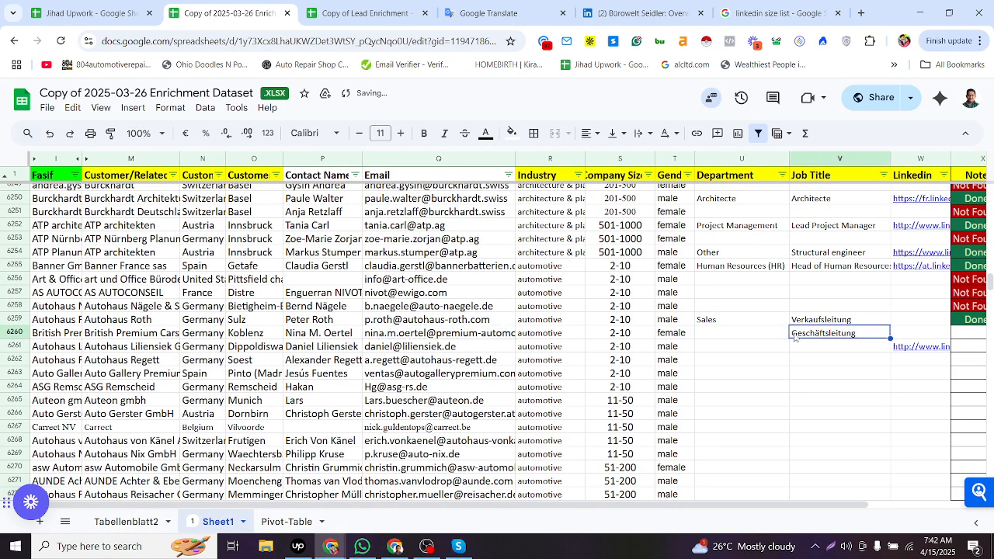
# - Copy the Executive / Management department from row 6247 into row 6260's Department
pyautogui.click(783, 334)
pyautogui.click(770, 296)
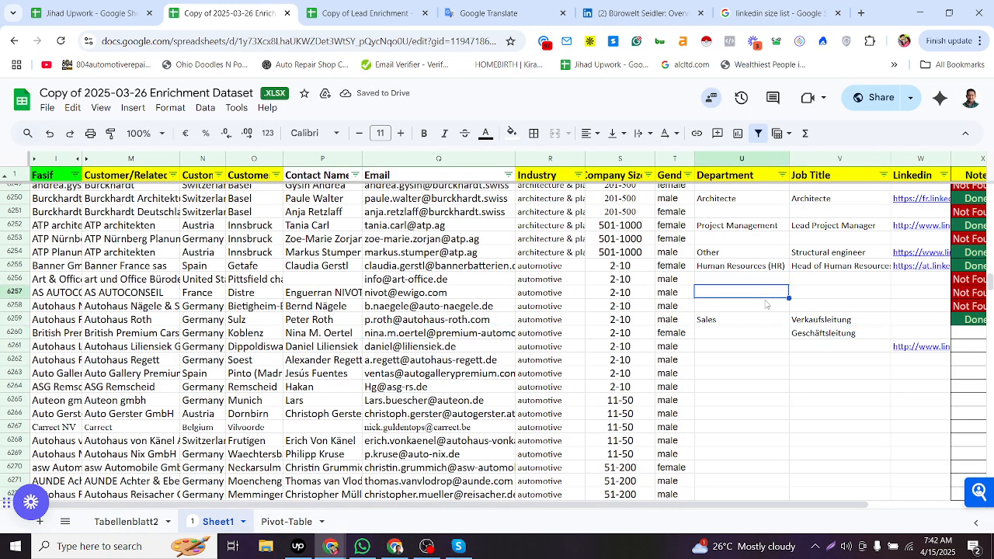
pyautogui.scroll(5, 765, 303)
pyautogui.click(750, 289)
pyautogui.click(753, 461)
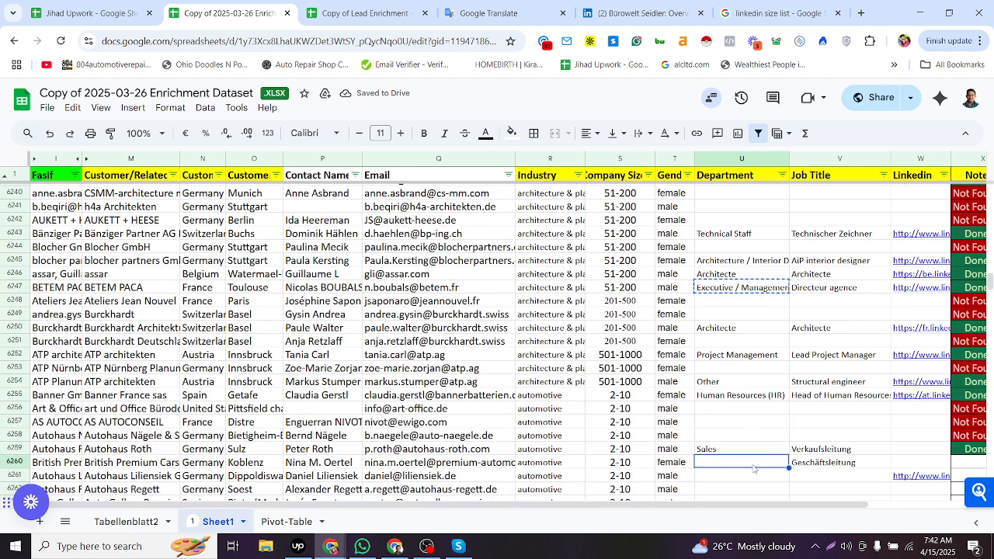
pyautogui.hotkey('ctrl', 'v')
# - Copy the Done status from row 6259 into row 6260's Note
pyautogui.click(905, 464)
pyautogui.hscroll(4, 905, 463)
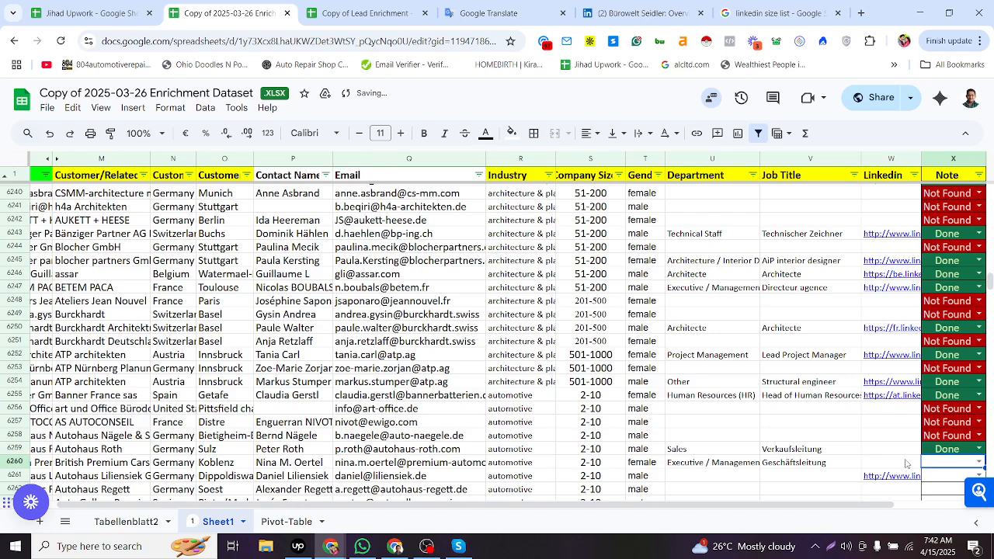
pyautogui.click(820, 454)
pyautogui.hotkey('ctrl', 'c')
pyautogui.click(823, 462)
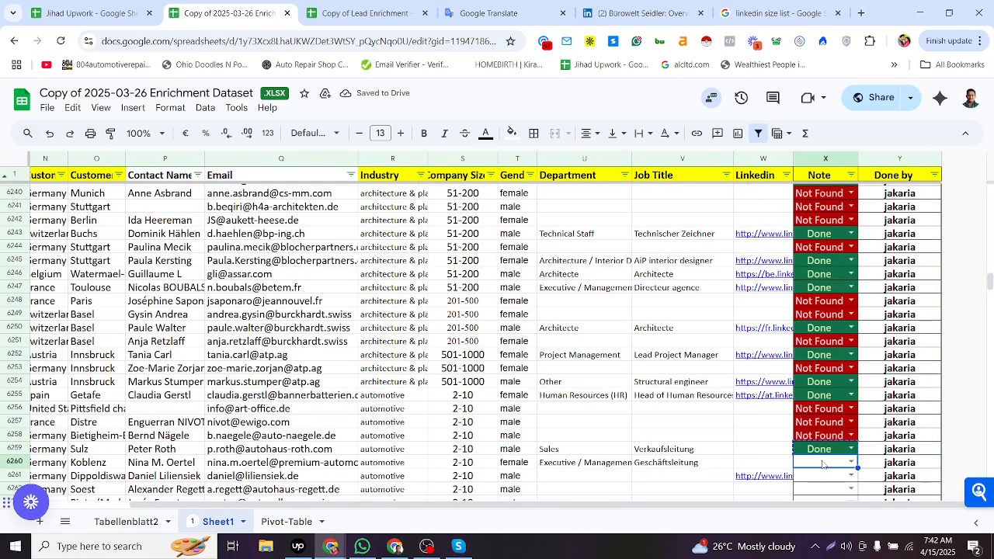
pyautogui.hotkey('ctrl', 'v')
# - Search the web for row 6261's company and contact name together with linkedin
pyautogui.click(666, 475)
pyautogui.scroll(-3, 695, 392)
pyautogui.press('Left')
pyautogui.press('Left')
pyautogui.press('Left')
pyautogui.press('Left')
pyautogui.press('Left')
pyautogui.press('Left')
pyautogui.press('Left')
pyautogui.press('Left')
pyautogui.press('Left')
pyautogui.press('Left')
pyautogui.press('Left')
pyautogui.press('Left')
pyautogui.press('Left')
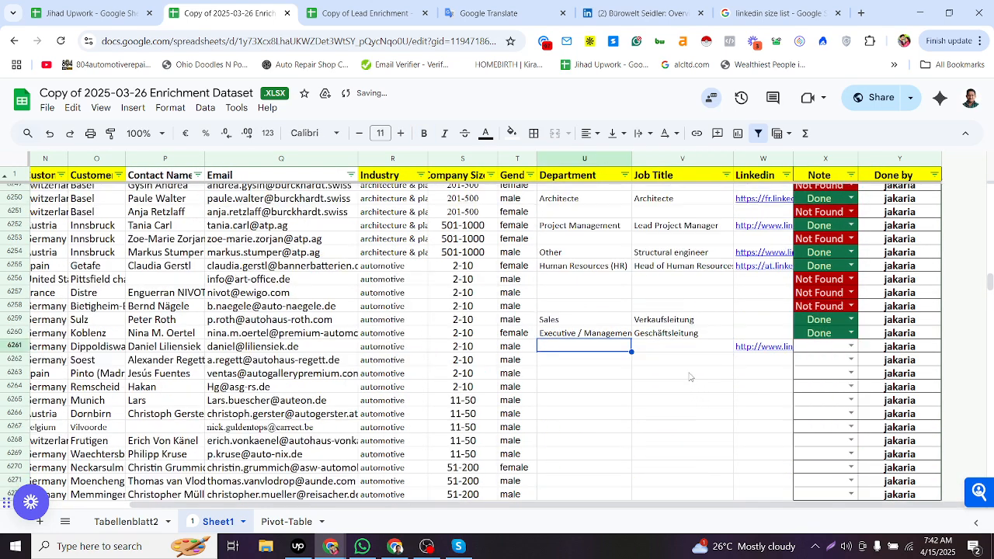
pyautogui.click(179, 350)
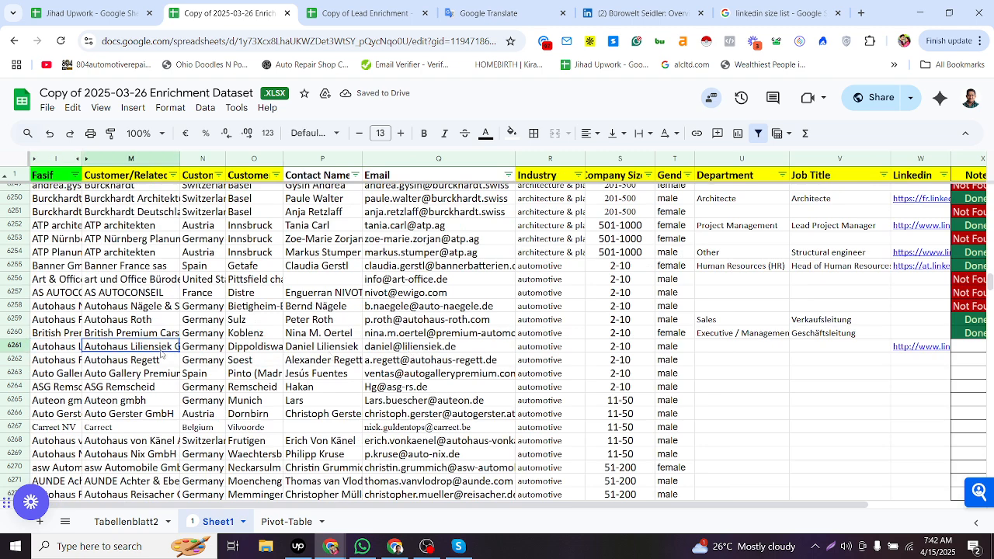
pyautogui.keyDown('ctrl'); pyautogui.click(320, 351); pyautogui.keyUp('ctrl')
pyautogui.hotkey('ctrl', 'c')
pyautogui.hotkey('alt', 'Tab')
pyautogui.click(561, 11)
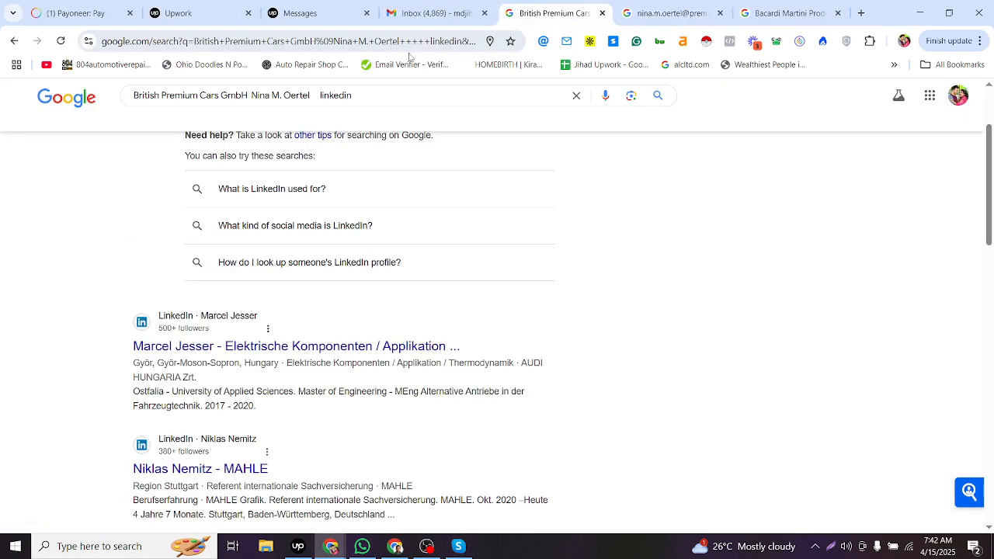
pyautogui.moveTo(316, 95); pyautogui.dragTo(128, 96)
pyautogui.hotkey('ctrl', 'v')
pyautogui.press('Return')
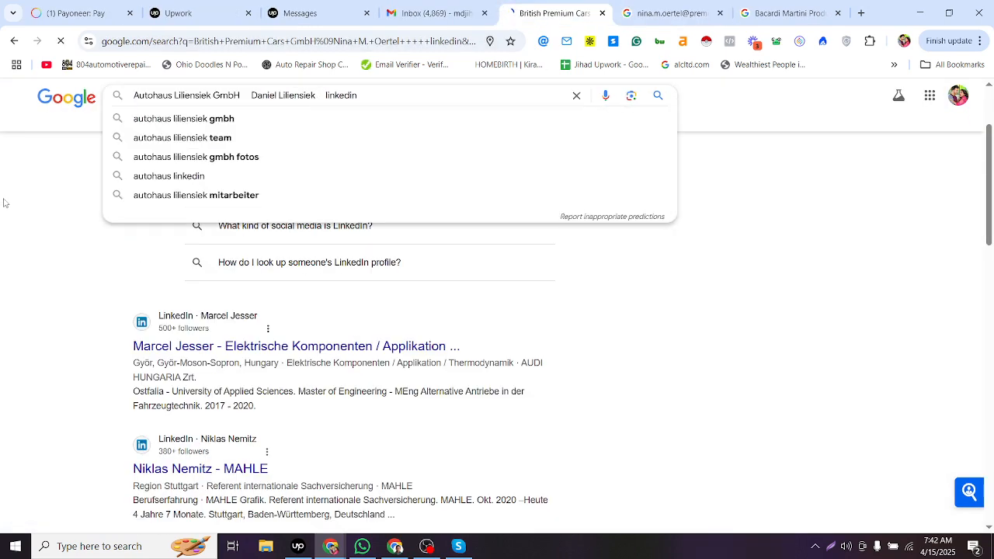
pyautogui.hotkey('alt', 'Tab')
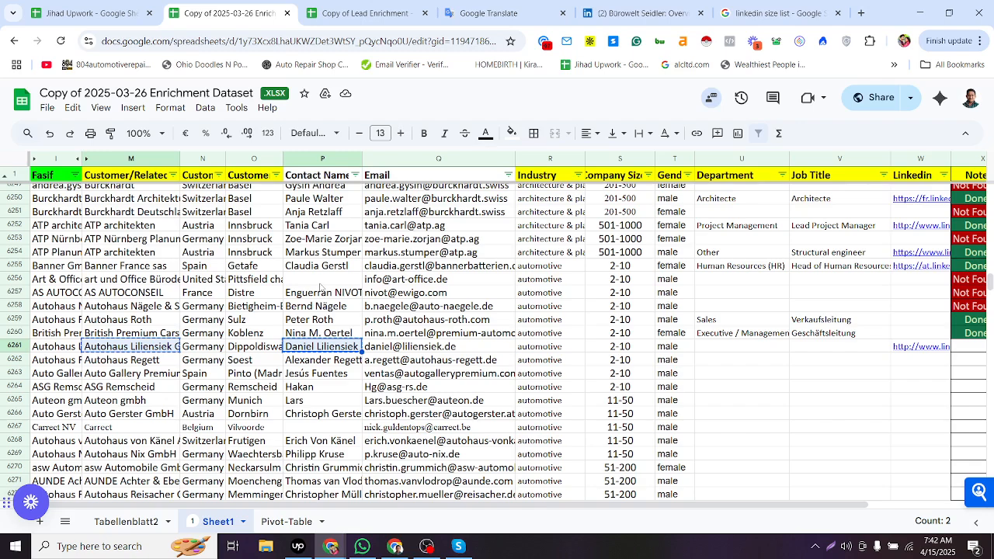
pyautogui.hotkey('alt', 'Tab')
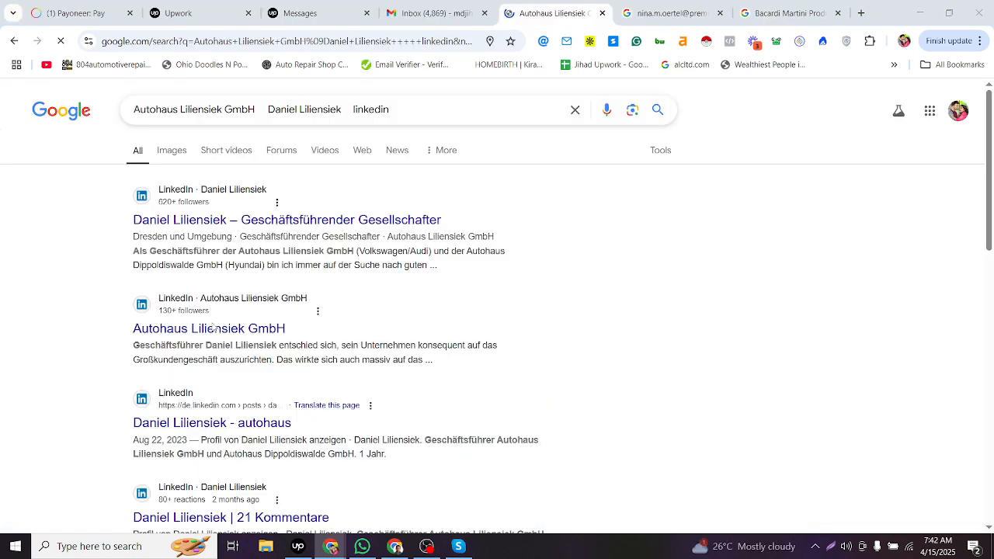
pyautogui.hotkey('alt', 'Tab')
pyautogui.hotkey('alt', 'Tab')
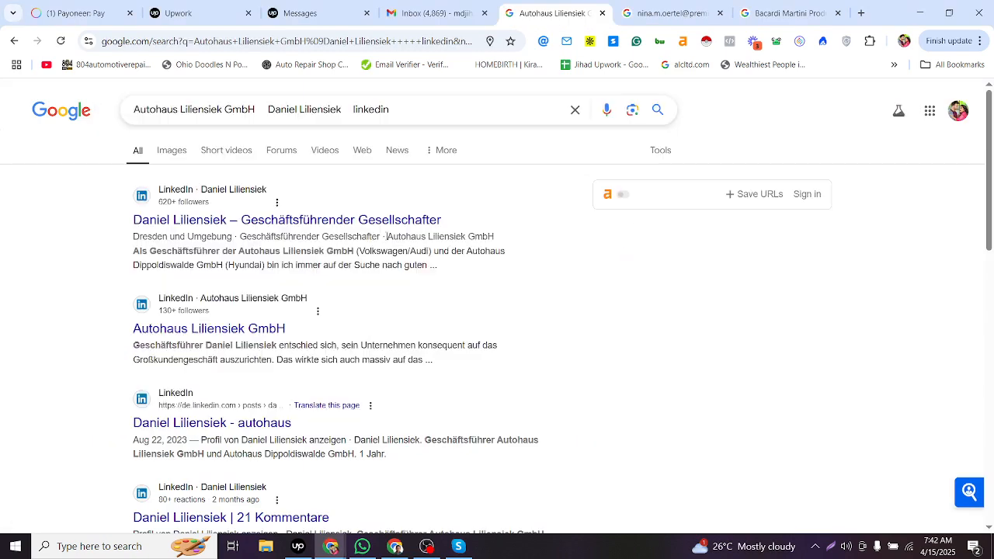
pyautogui.moveTo(387, 236); pyautogui.dragTo(538, 242)
pyautogui.hotkey('alt', 'Tab')
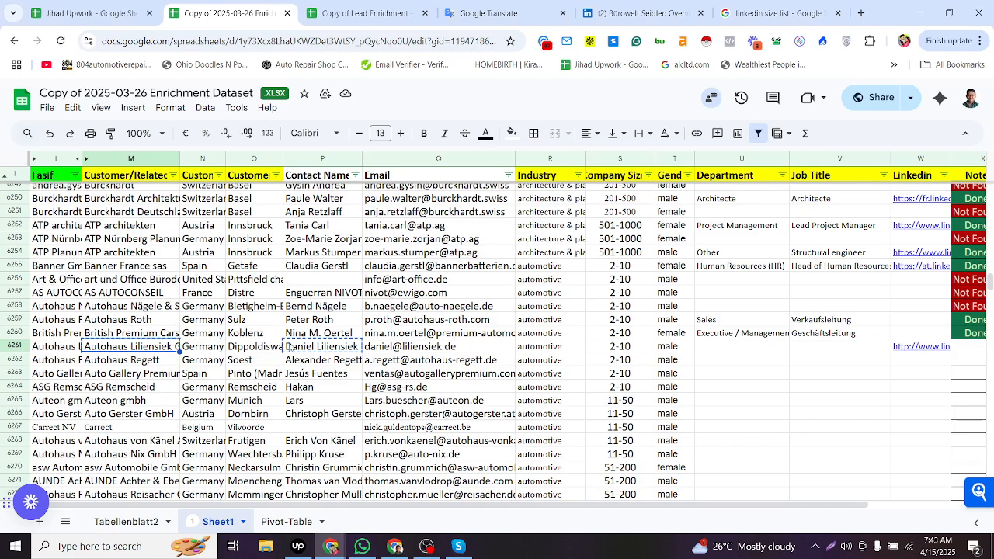
pyautogui.click(292, 347)
pyautogui.hotkey('alt', 'Tab')
pyautogui.moveTo(133, 220); pyautogui.dragTo(381, 240)
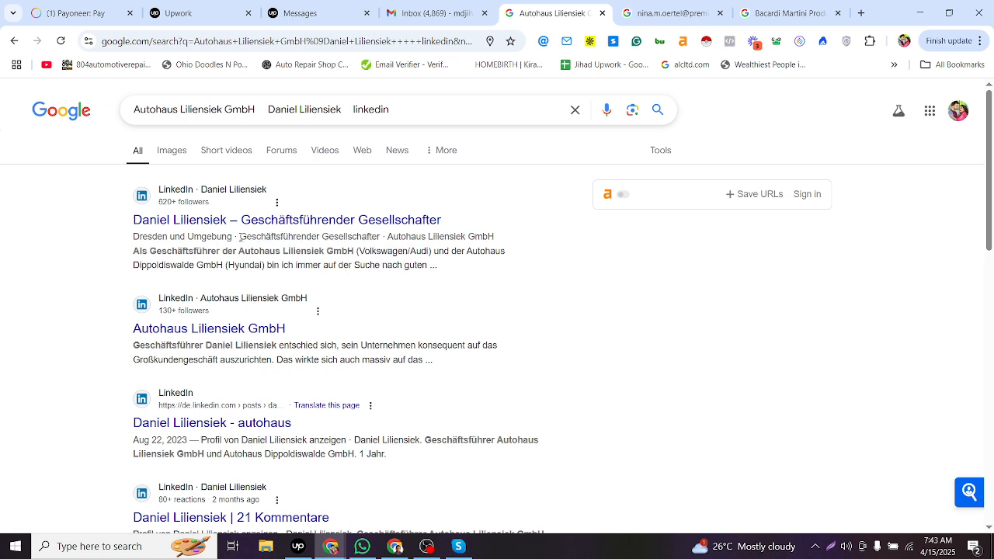
pyautogui.moveTo(241, 237); pyautogui.dragTo(523, 245)
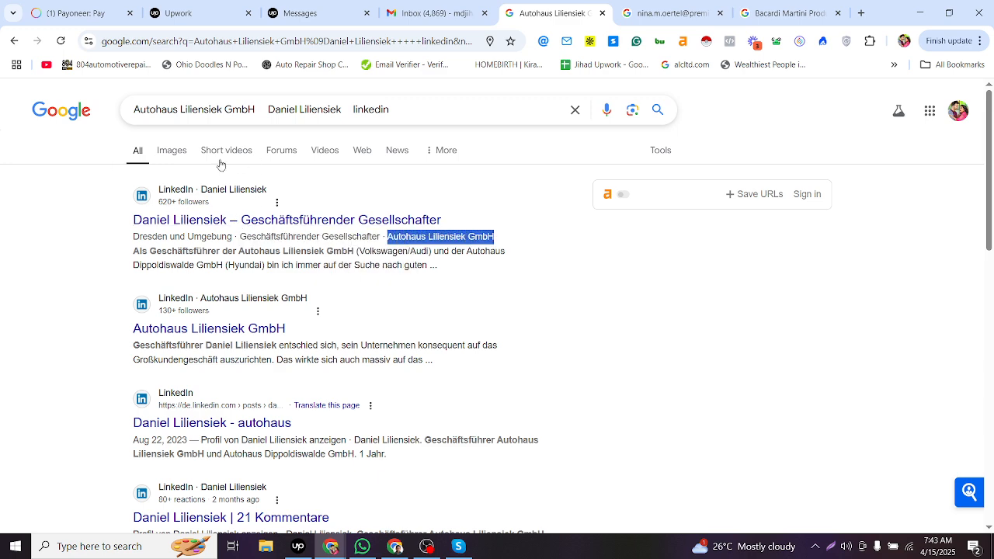
pyautogui.hotkey('alt', 'Tab')
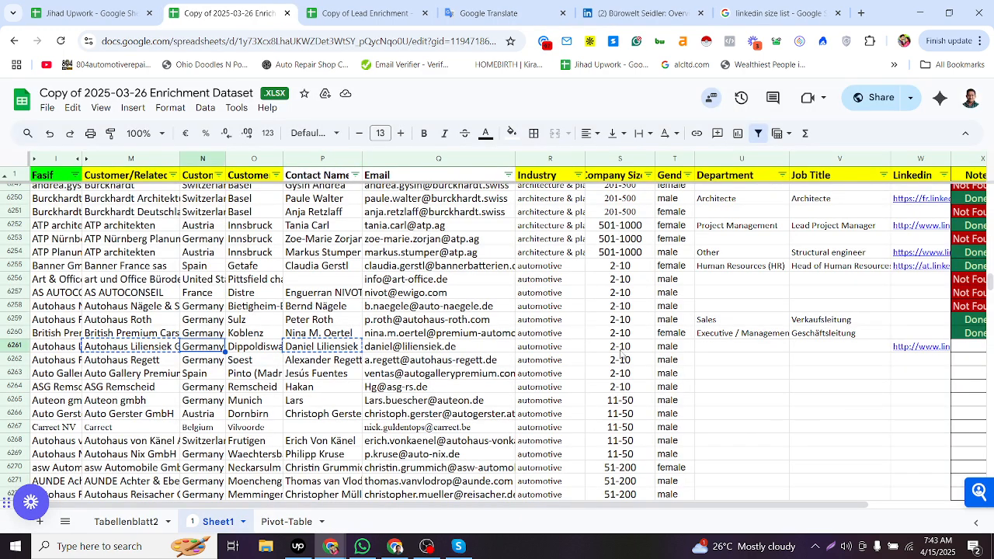
# - Enter Geschäftsführender Gesellschafter from the search result as row 6261's Job Title
pyautogui.click(734, 333)
pyautogui.click(736, 347)
pyautogui.hotkey('alt', 'Tab')
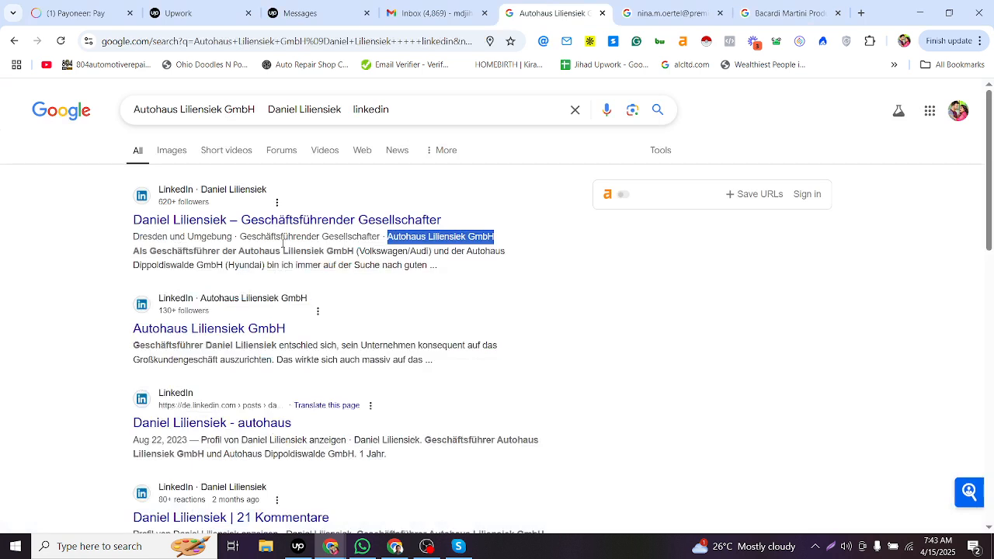
pyautogui.moveTo(239, 236)
pyautogui.mouseDown()
pyautogui.moveTo(381, 233)
pyautogui.moveTo(239, 236)
pyautogui.mouseUp()
pyautogui.click(379, 236)
pyautogui.hotkey('alt', 'Tab')
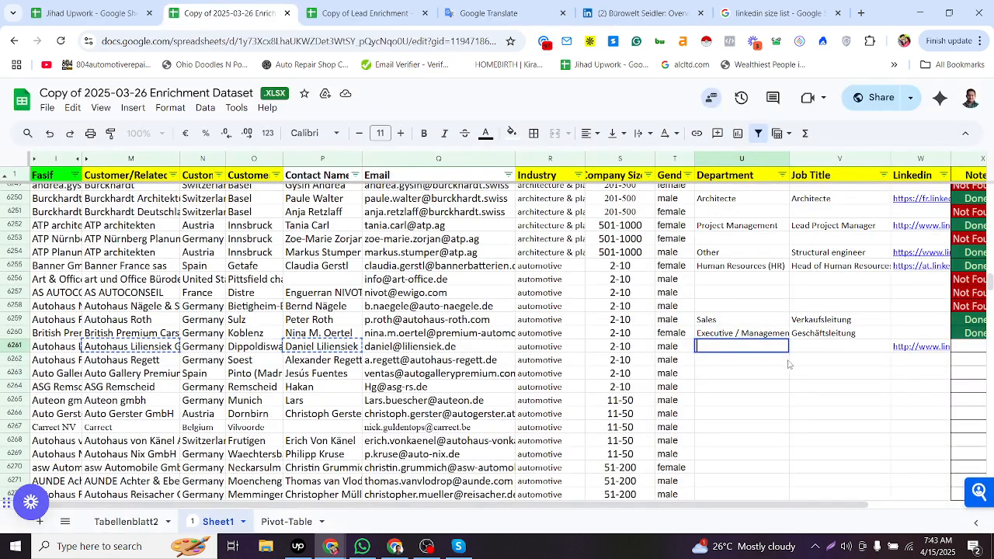
pyautogui.hotkey('ctrl', 'v')
pyautogui.hotkey('ctrl', 'c')
pyautogui.click(815, 350)
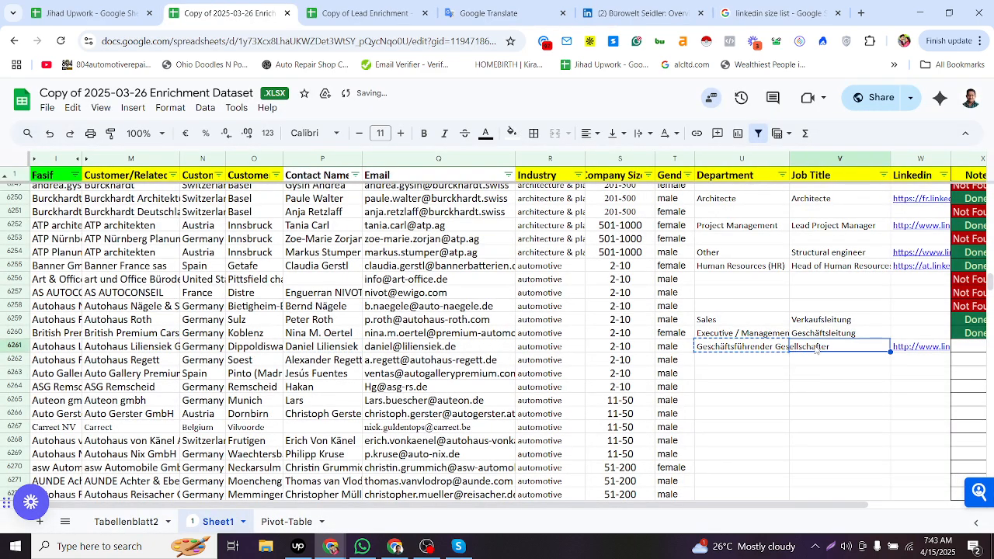
pyautogui.hotkey('ctrl', 'v')
# - Copy the Executive / Management department from row 6260 into row 6261's Department
pyautogui.click(768, 336)
pyautogui.hotkey('ctrl', 'c')
pyautogui.click(766, 347)
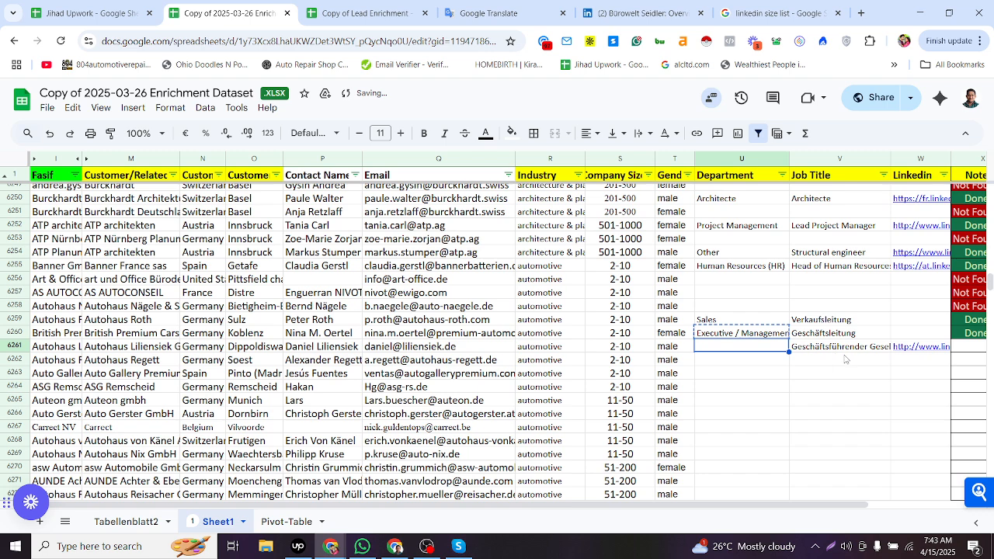
pyautogui.hotkey('ctrl', 'v')
# - Set row 6261's Note to Done
pyautogui.click(862, 351)
pyautogui.click(924, 350)
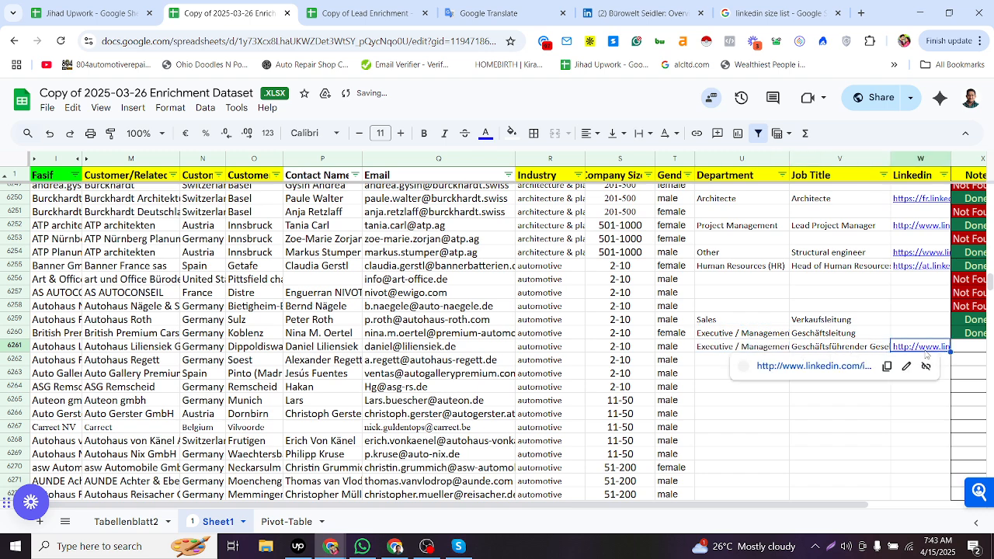
pyautogui.click(968, 344)
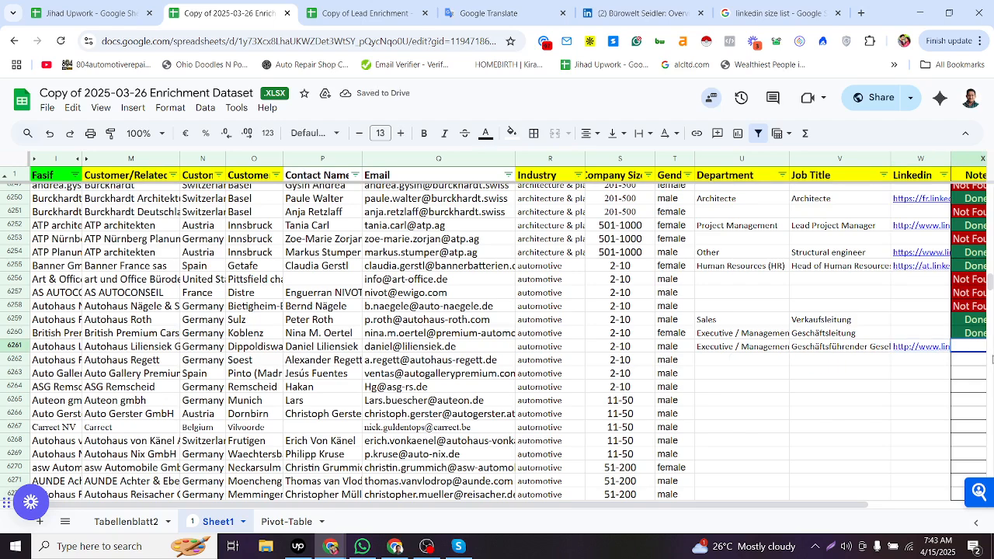
pyautogui.hscroll(3, 984, 362)
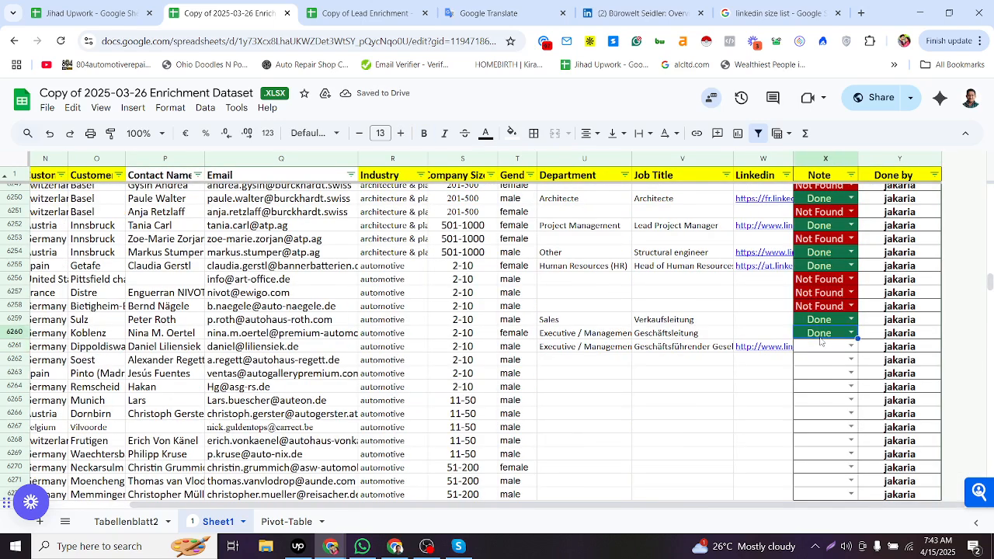
pyautogui.hotkey('ctrl', 'v')
# - Search the web for row 6262's company and contact name together with linkedin
pyautogui.click(817, 362)
pyautogui.press('Left')
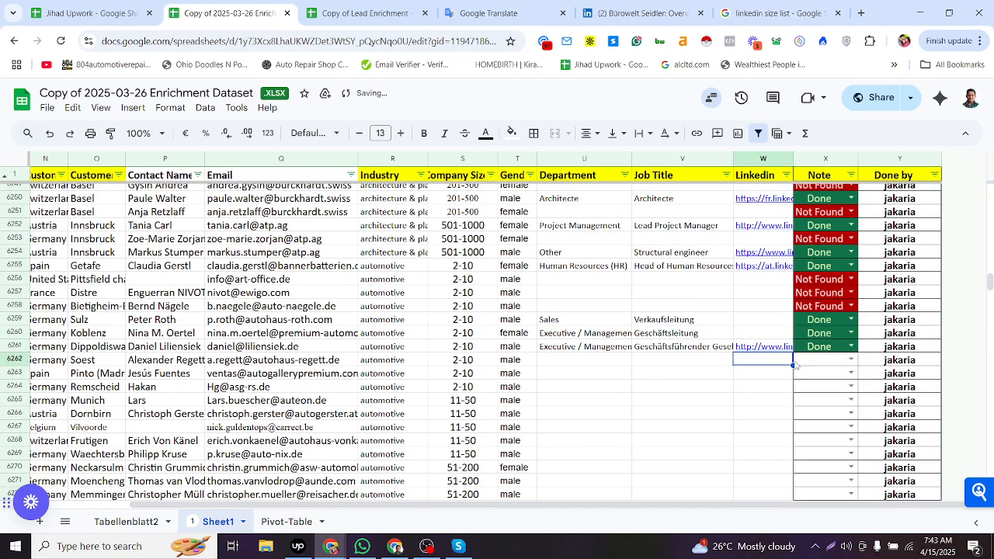
pyautogui.press('Home')
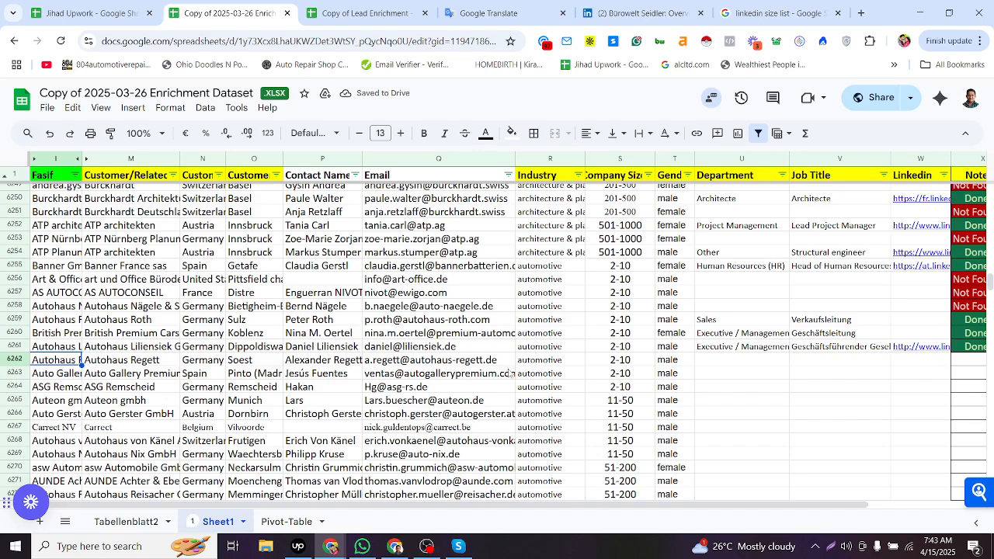
pyautogui.click(235, 364)
pyautogui.click(212, 365)
pyautogui.click(170, 360)
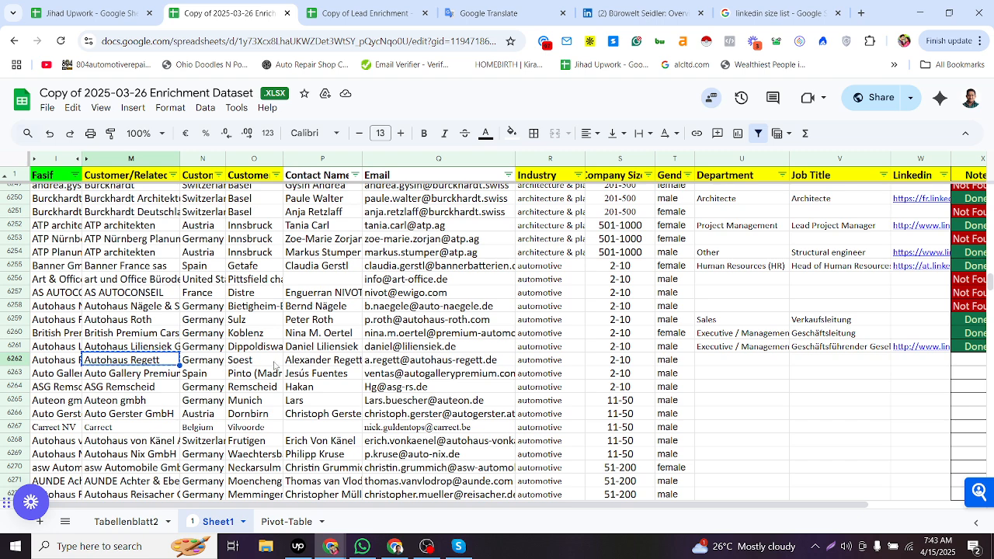
pyautogui.keyDown('ctrl'); pyautogui.click(316, 361); pyautogui.keyUp('ctrl')
pyautogui.hotkey('ctrl', 'c')
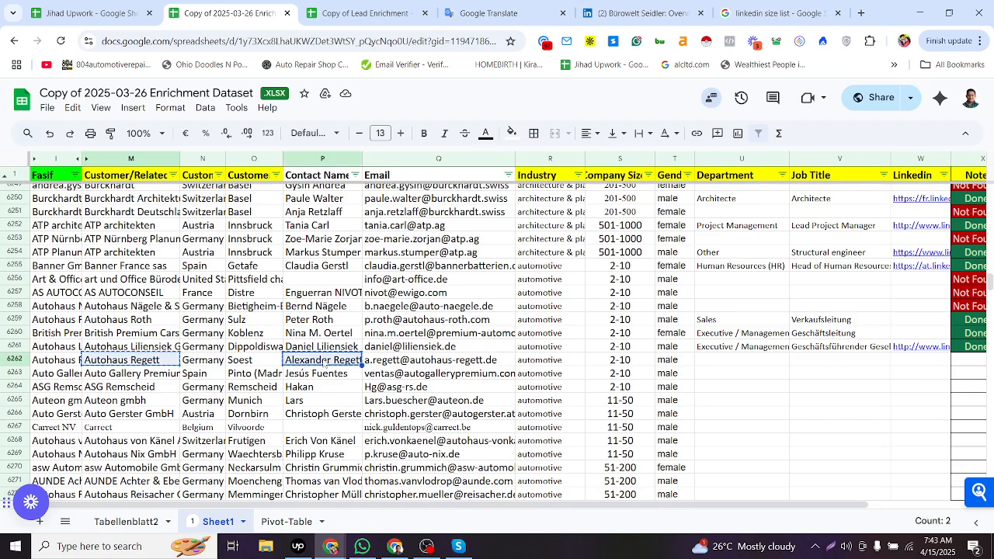
pyautogui.hotkey('alt', 'Tab')
pyautogui.moveTo(342, 110); pyautogui.dragTo(5, 237)
pyautogui.hotkey('ctrl', 'v')
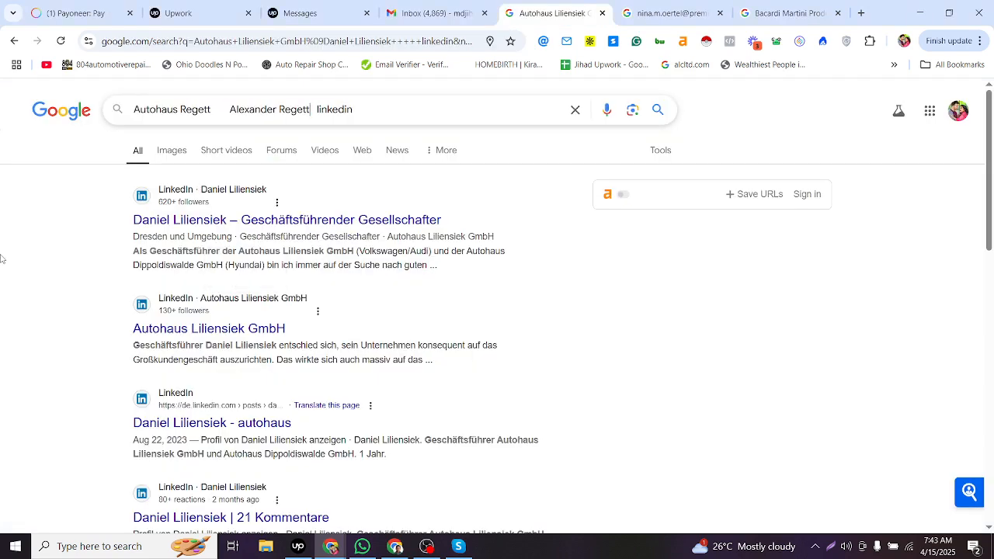
pyautogui.press('Return')
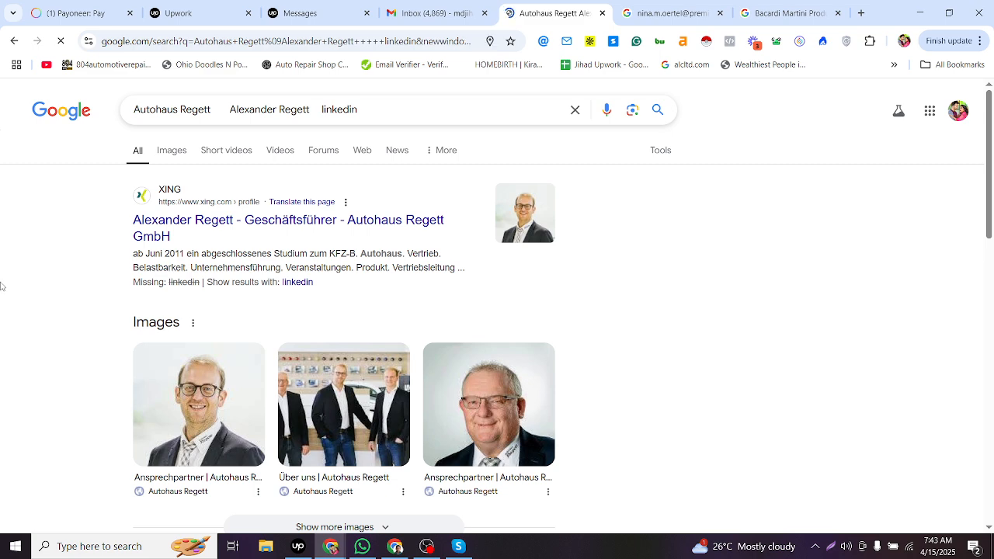
# - Enter Geschäftsführer from the XING search result as row 6262's Job Title
pyautogui.hotkey('alt', 'Tab')
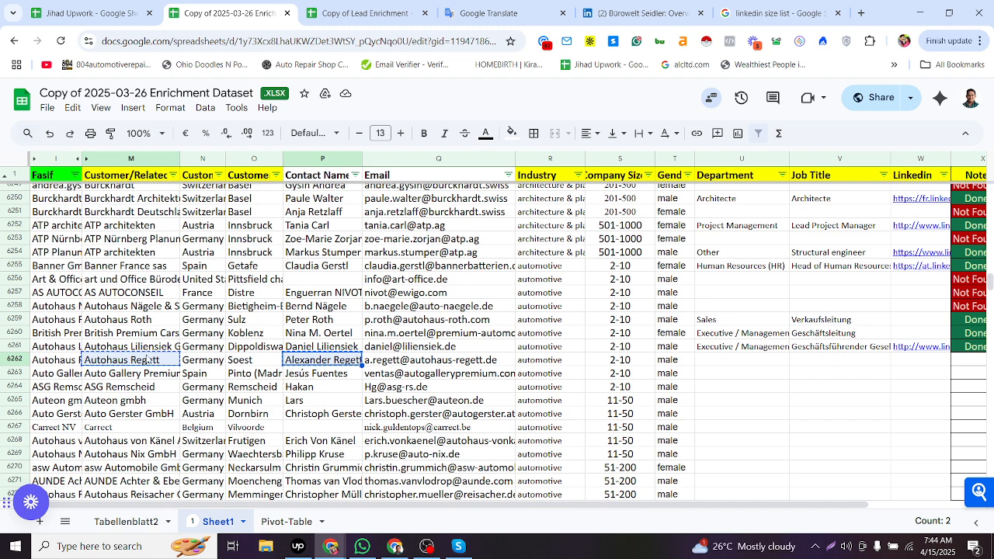
pyautogui.hotkey('alt', 'Tab')
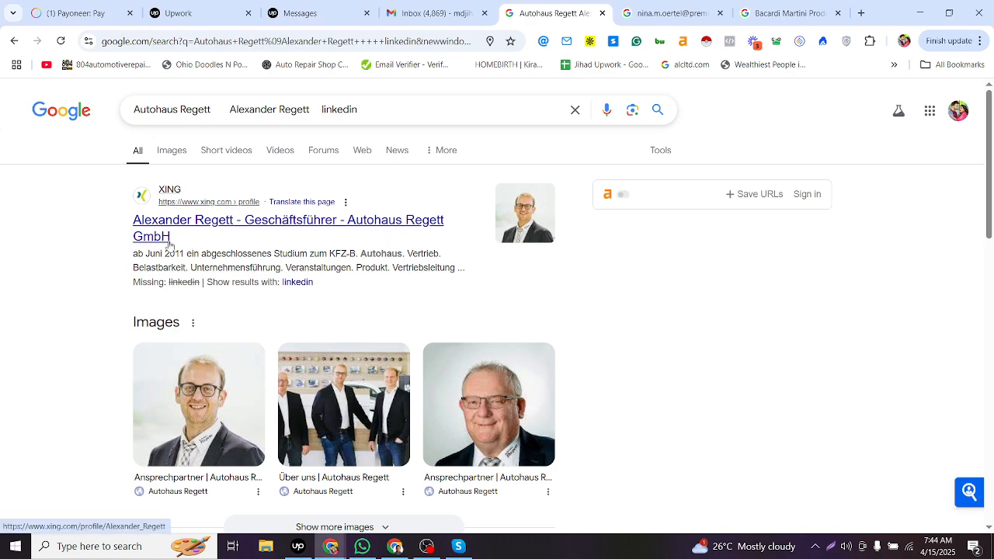
pyautogui.hotkey('alt', 'Tab')
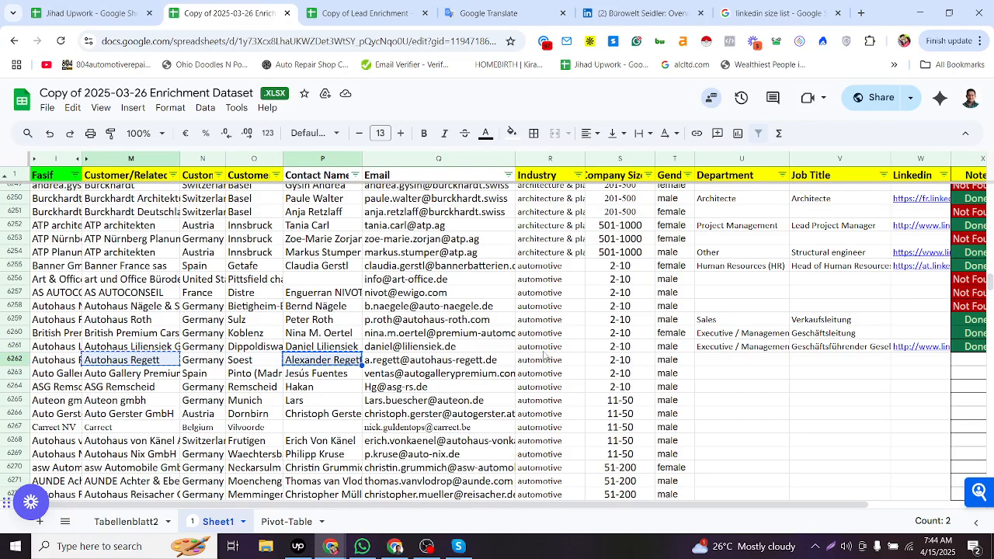
pyautogui.hotkey('ctrl', 'c')
pyautogui.click(786, 362)
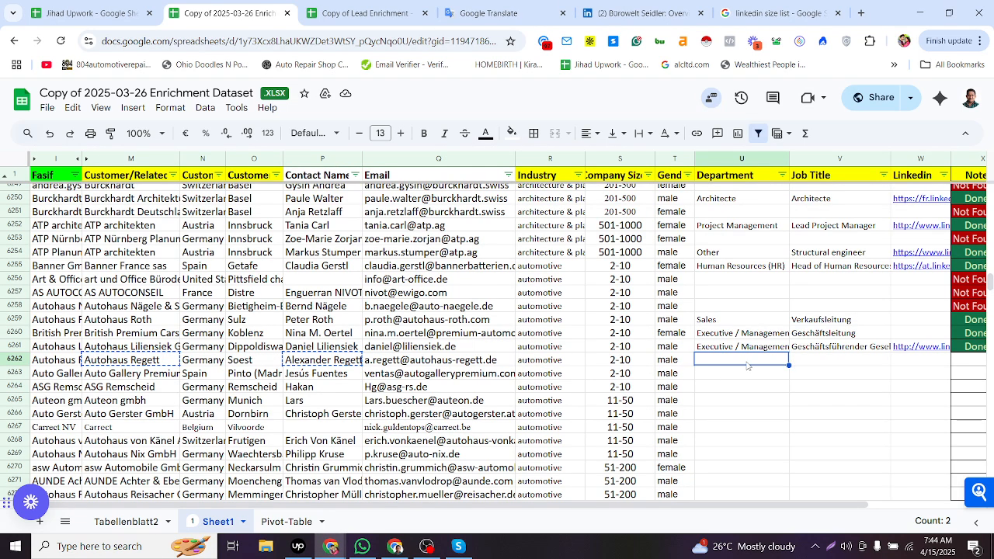
pyautogui.click(448, 365)
pyautogui.hotkey('alt', 'Tab')
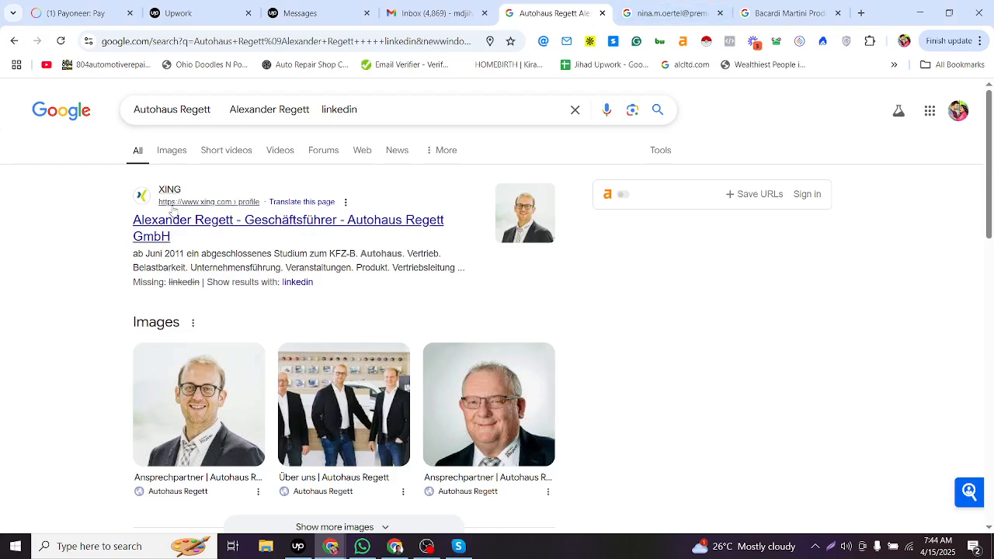
pyautogui.moveTo(128, 225); pyautogui.dragTo(336, 222)
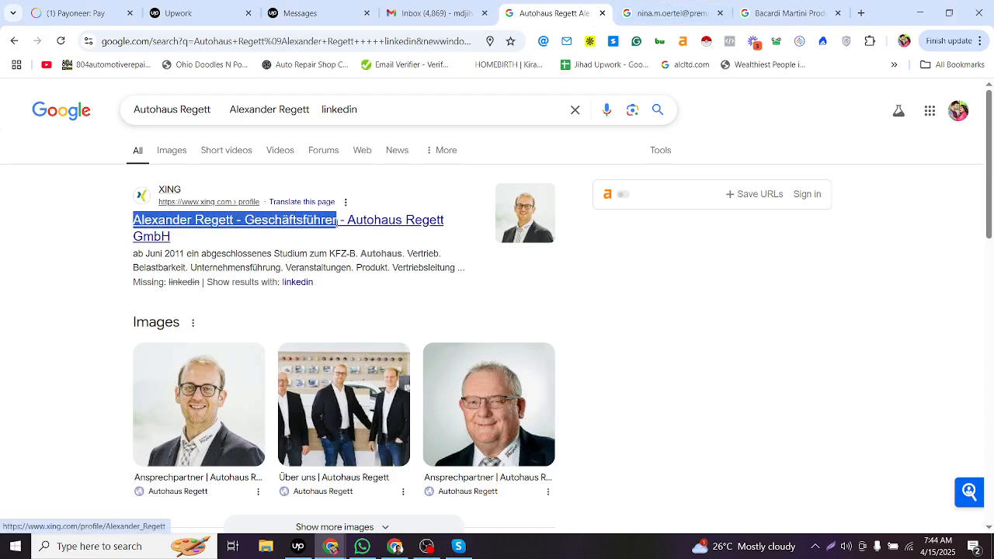
pyautogui.hotkey('alt', 'Tab')
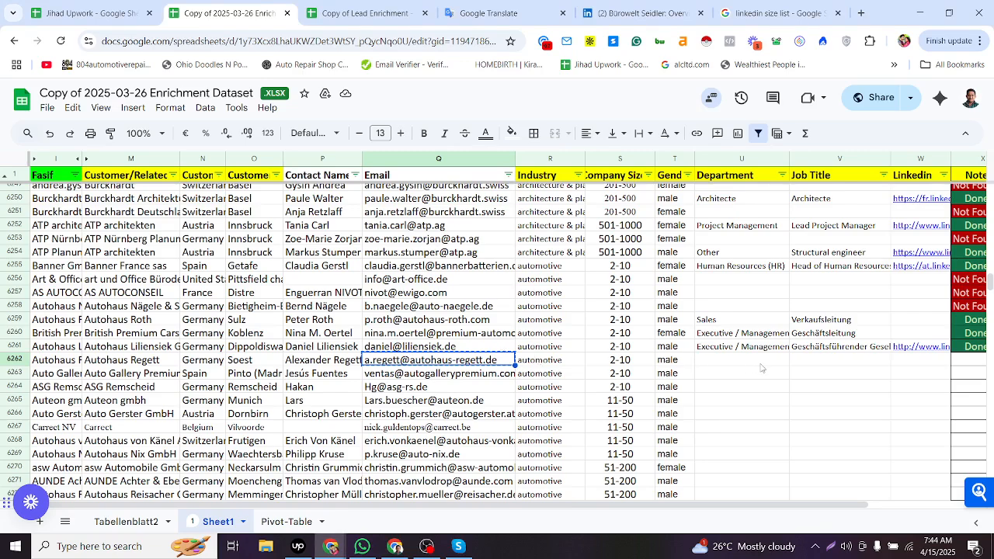
pyautogui.doubleClick(799, 361)
pyautogui.hotkey('ctrl', 'v')
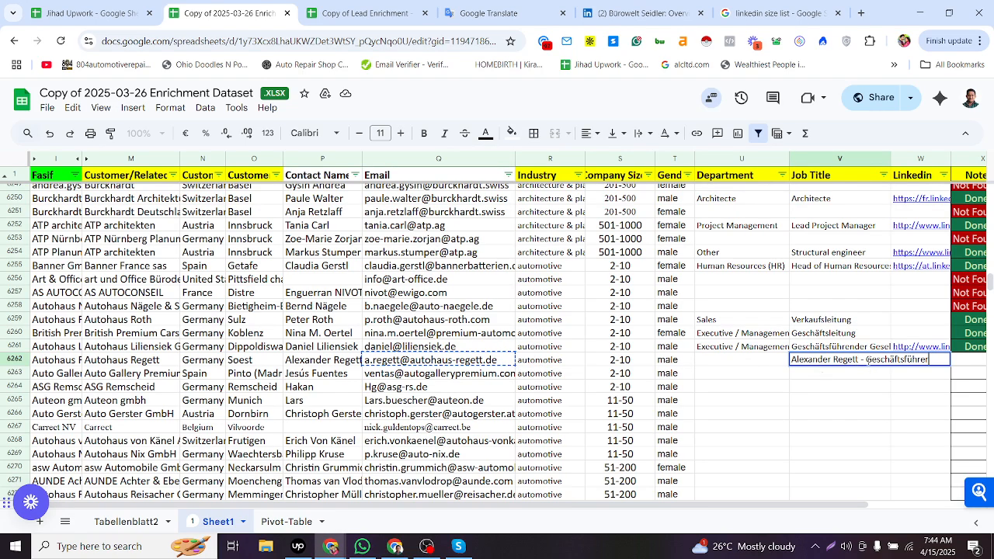
pyautogui.moveTo(867, 359); pyautogui.dragTo(742, 370)
pyautogui.press('BackSpace')
pyautogui.click(760, 369)
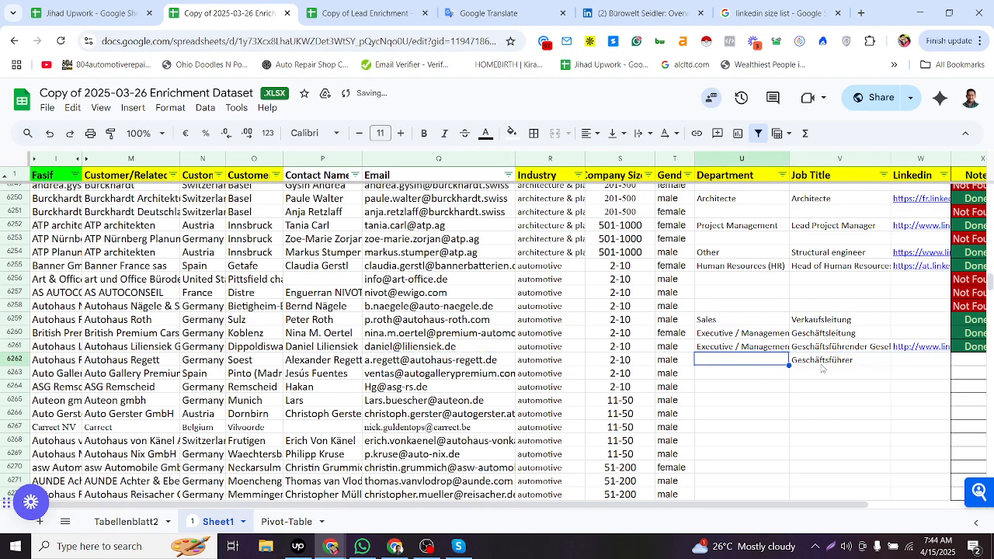
# - Copy the Executive / Management department from row 6261 into row 6262's Department
pyautogui.click(757, 349)
pyautogui.hotkey('ctrl', 'c')
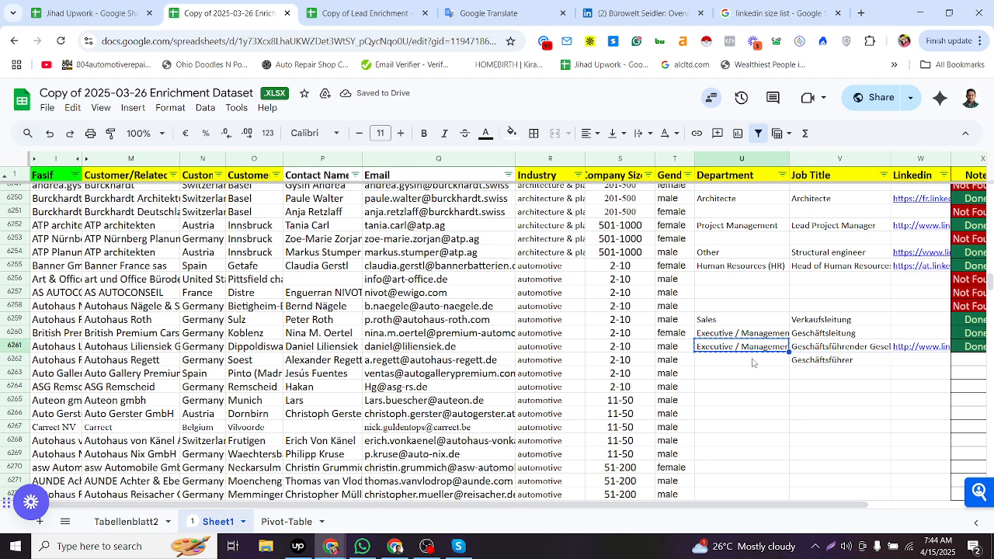
pyautogui.click(752, 362)
pyautogui.hotkey('ctrl', 'v')
# - Copy the Done status from row 6261 into row 6262's Note
pyautogui.click(960, 361)
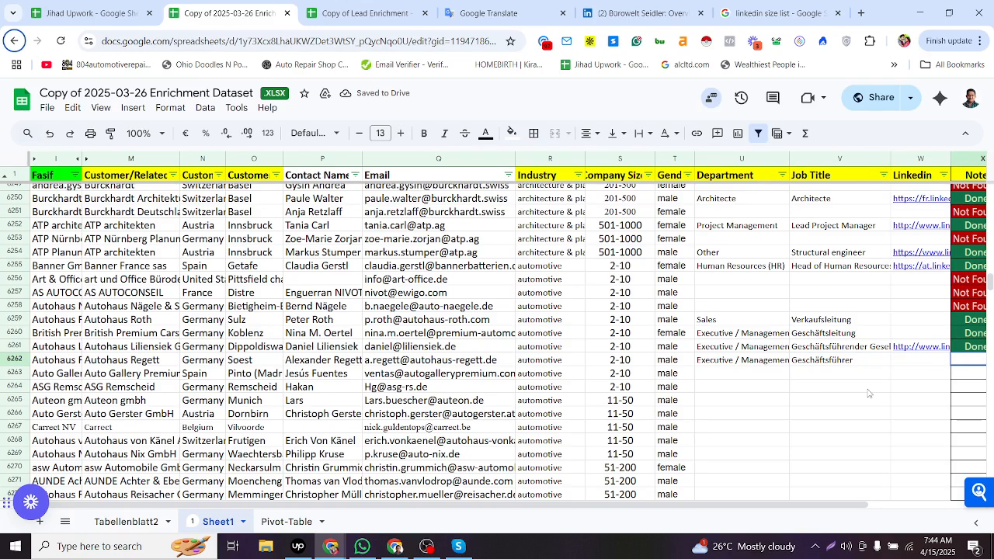
pyautogui.click(962, 347)
pyautogui.hotkey('ctrl', 'c')
pyautogui.click(962, 361)
pyautogui.hotkey('ctrl', 'v')
pyautogui.click(931, 363)
# - Search the web for row 6263's company and contact name together with linkedin
pyautogui.click(781, 374)
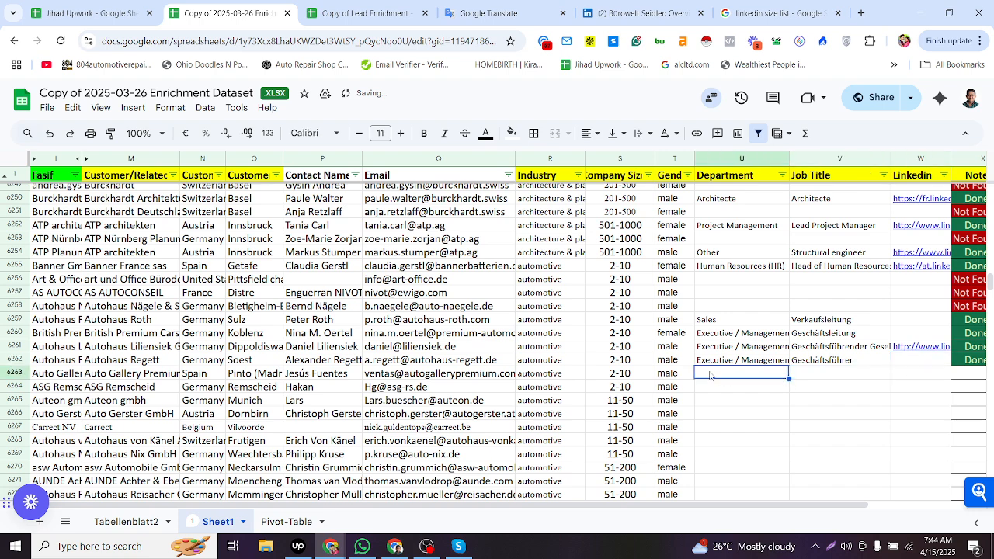
pyautogui.click(222, 374)
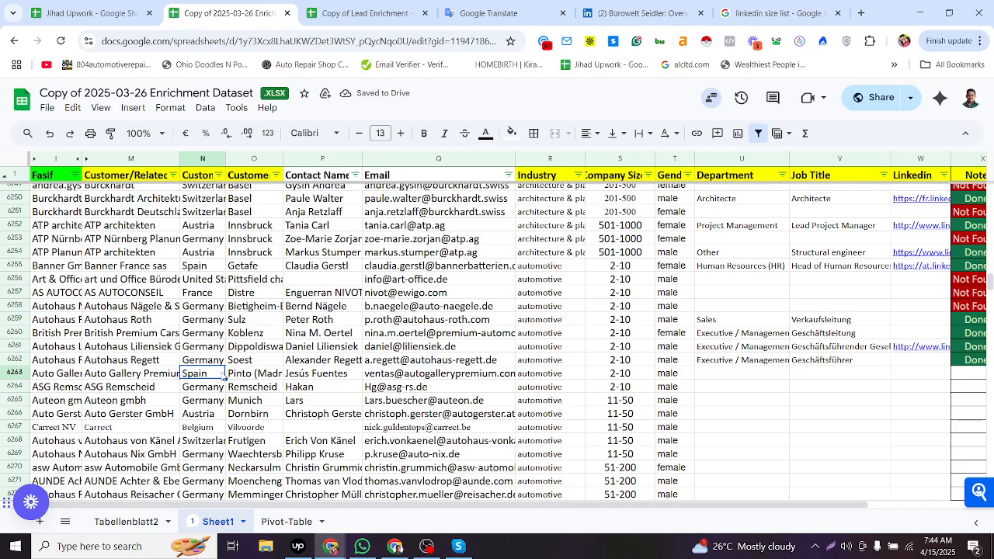
pyautogui.click(159, 376)
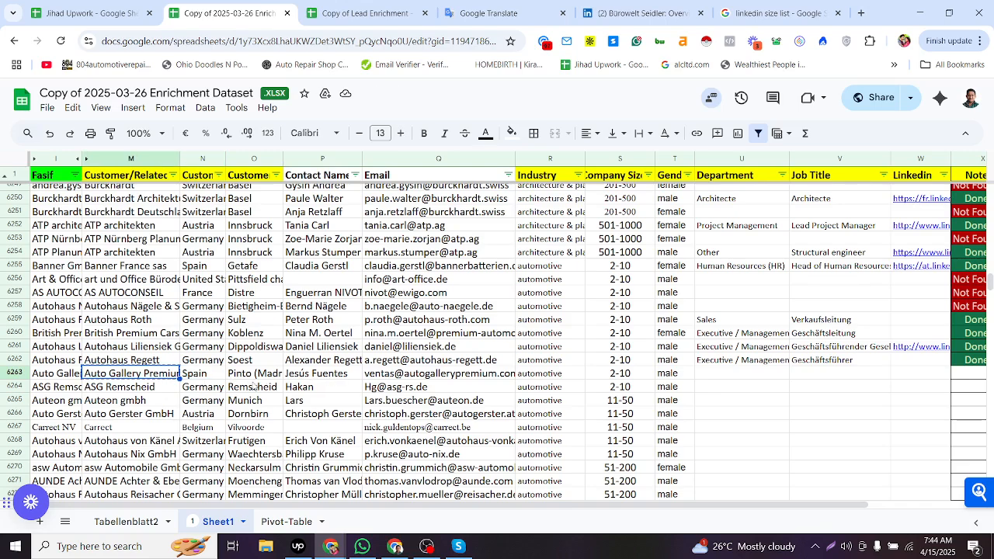
pyautogui.hotkey('ctrl', 'c')
pyautogui.click(321, 376)
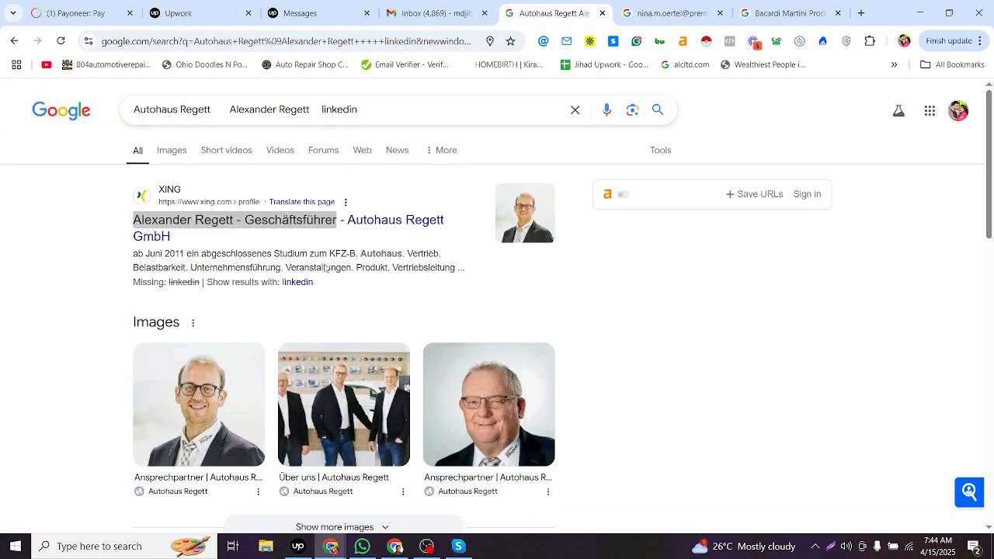
pyautogui.hotkey('alt', 'Tab')
pyautogui.moveTo(321, 99); pyautogui.dragTo(2, 262)
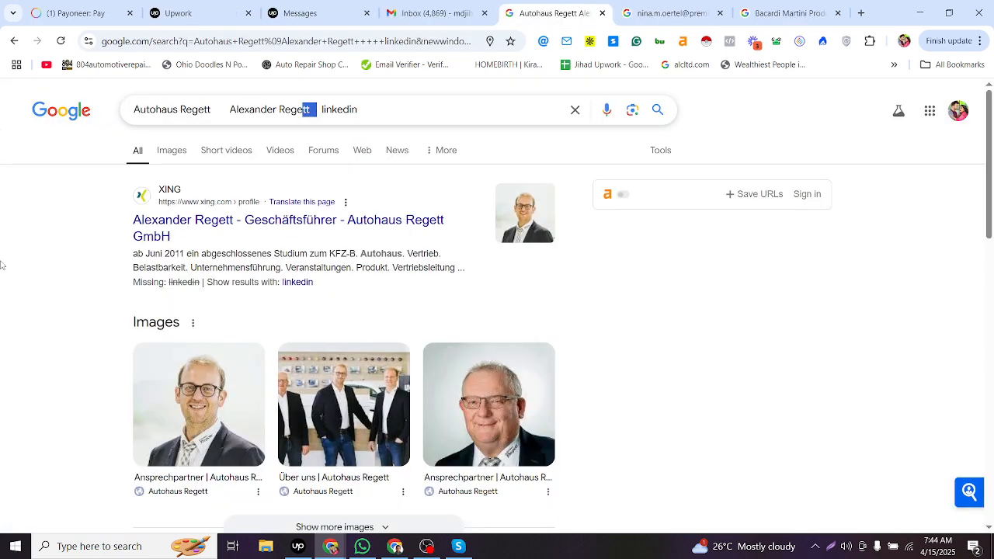
pyautogui.hotkey('ctrl', 'v')
pyautogui.press('Return')
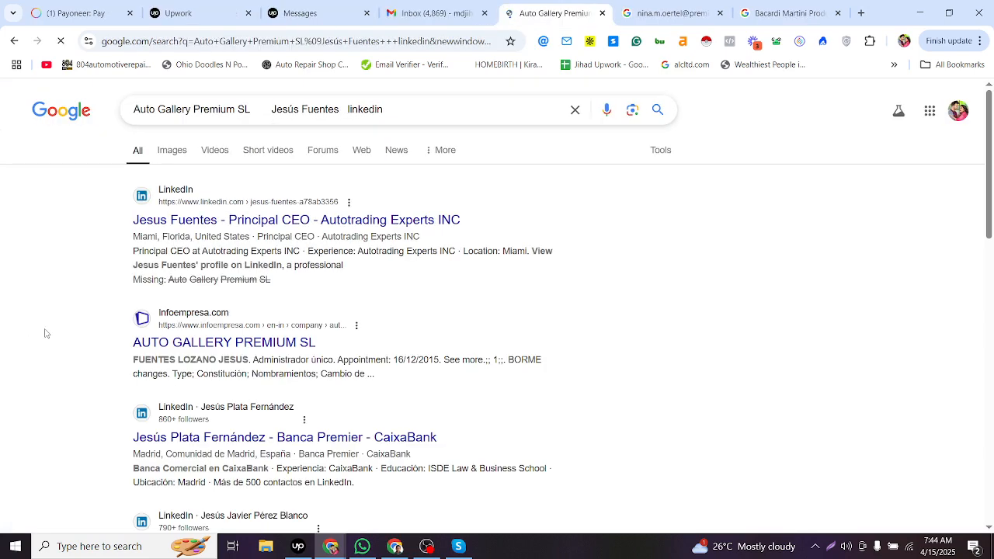
# - Examine the top LinkedIn result for row 6263's contact and their location and role
pyautogui.moveTo(135, 236); pyautogui.dragTo(296, 237)
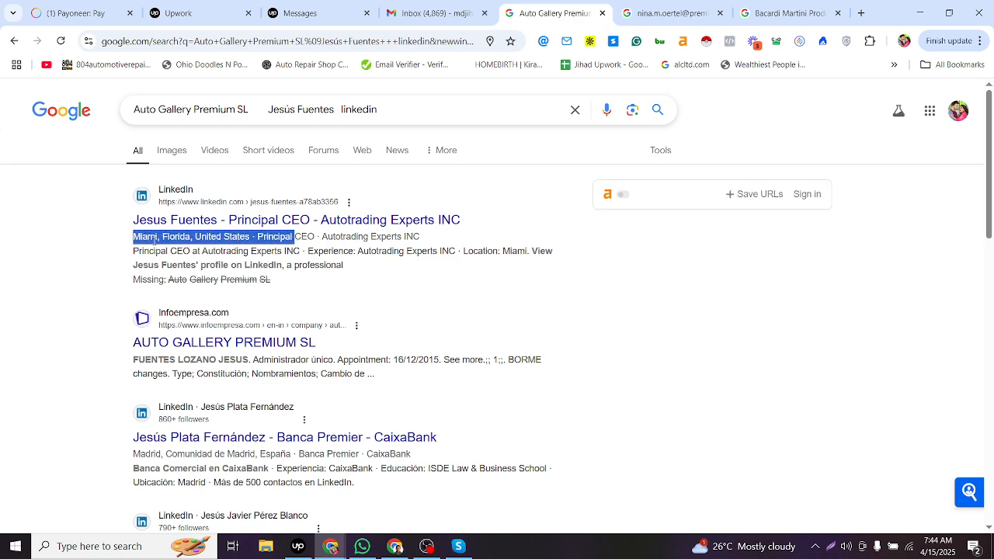
pyautogui.hotkey('alt', 'Tab')
pyautogui.hotkey('alt', 'Tab')
pyautogui.click(170, 237)
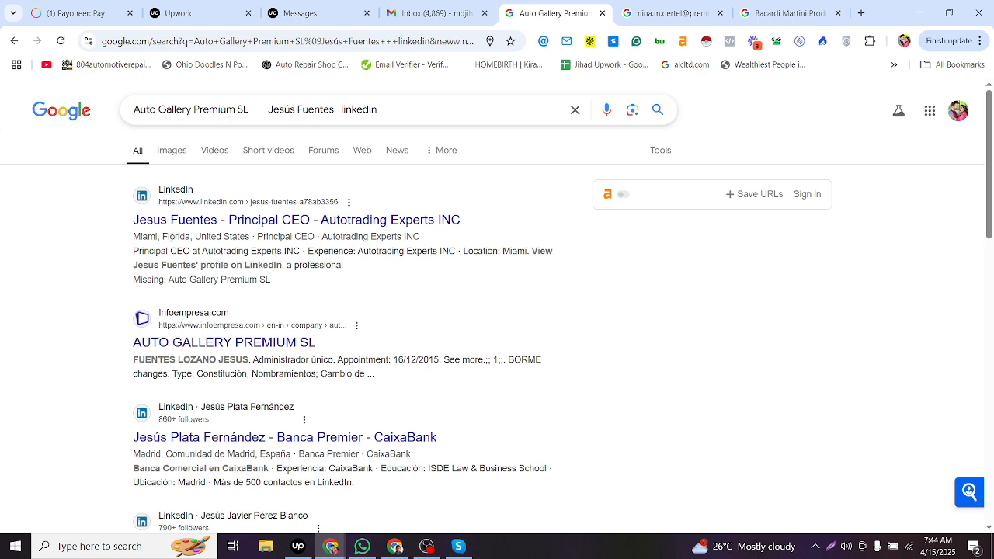
pyautogui.hotkey('alt', 'Tab')
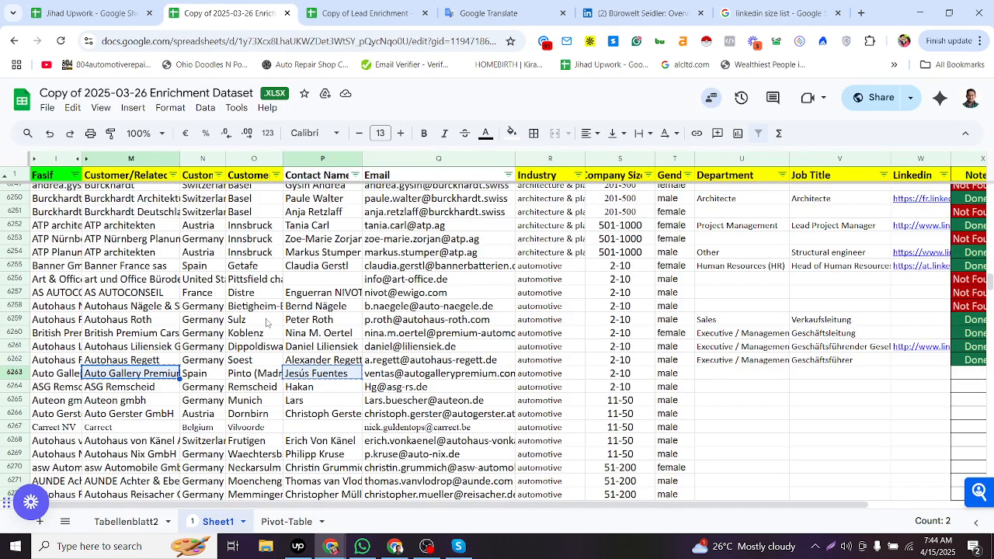
# - Search the web for row 6263's contact e-mail address in another search tab
pyautogui.click(256, 373)
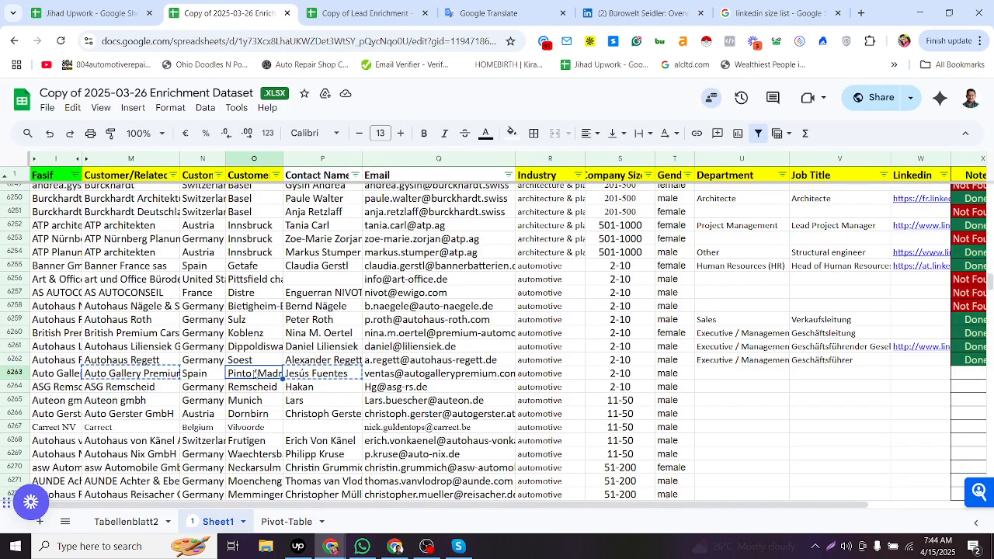
pyautogui.click(202, 374)
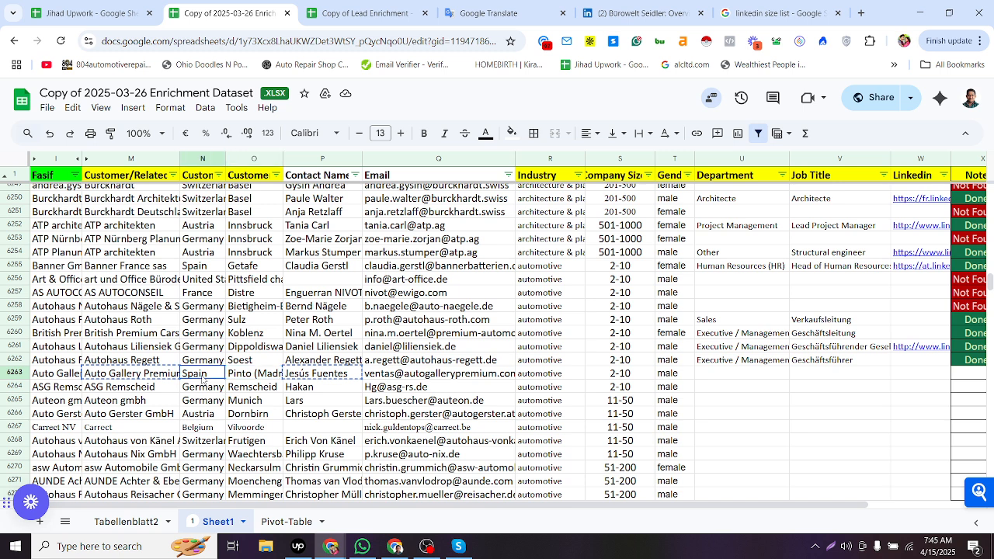
pyautogui.click(403, 378)
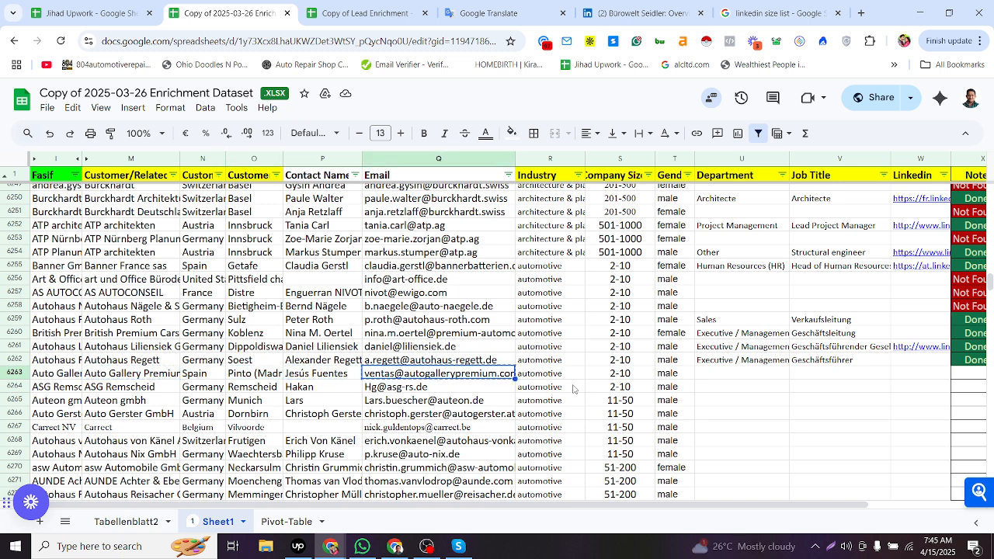
pyautogui.click(727, 376)
pyautogui.hotkey('alt', 'Tab')
pyautogui.click(669, 12)
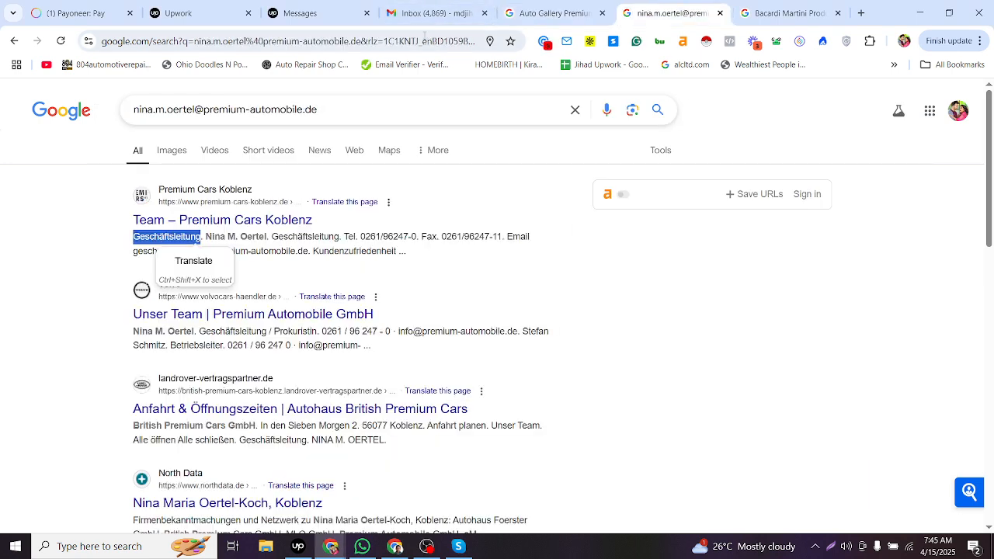
pyautogui.click(423, 40)
pyautogui.hotkey('ctrl', 'v')
pyautogui.press('Return')
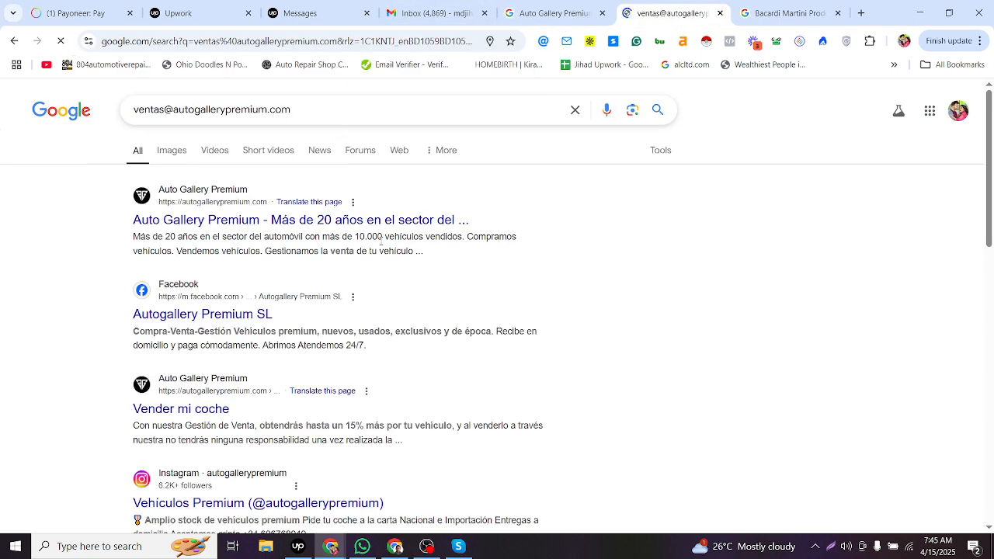
# - Search the e-mail results page for row 6263's contact name
pyautogui.hotkey('alt', 'Tab')
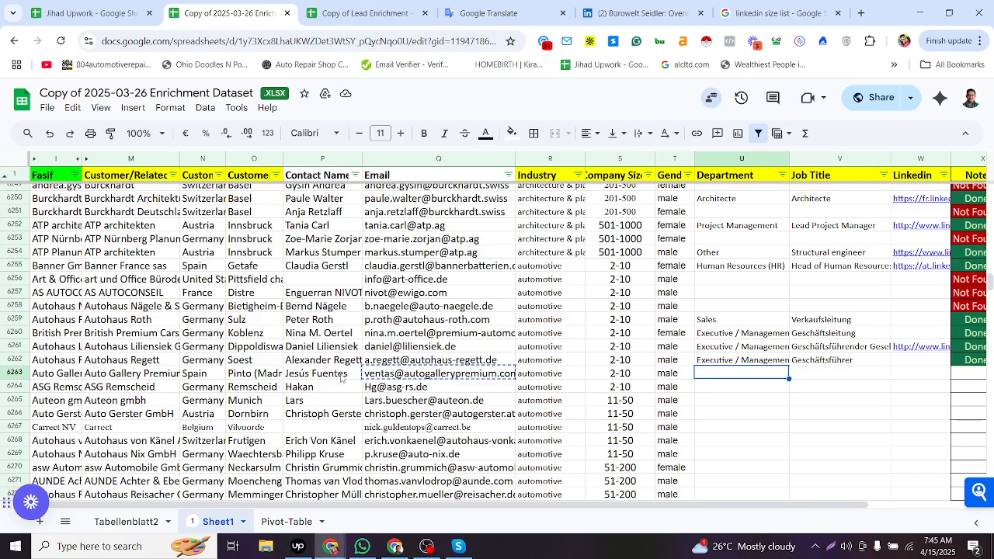
pyautogui.click(340, 376)
pyautogui.hotkey('ctrl', 'c')
pyautogui.hotkey('alt', 'Tab')
pyautogui.hotkey('ctrl', 'f')
pyautogui.hotkey('ctrl', 'v')
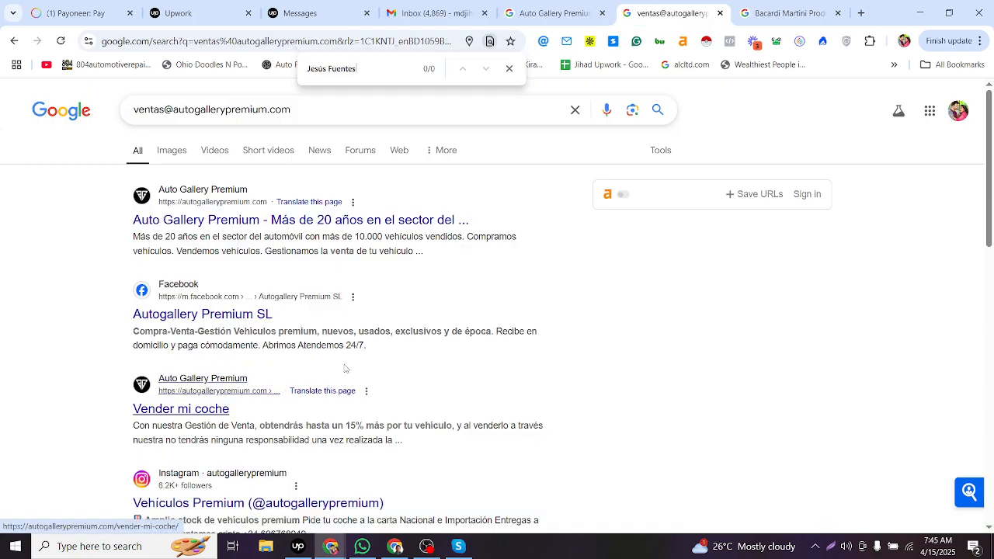
pyautogui.scroll(-2, 346, 368)
pyautogui.scroll(2, 340, 377)
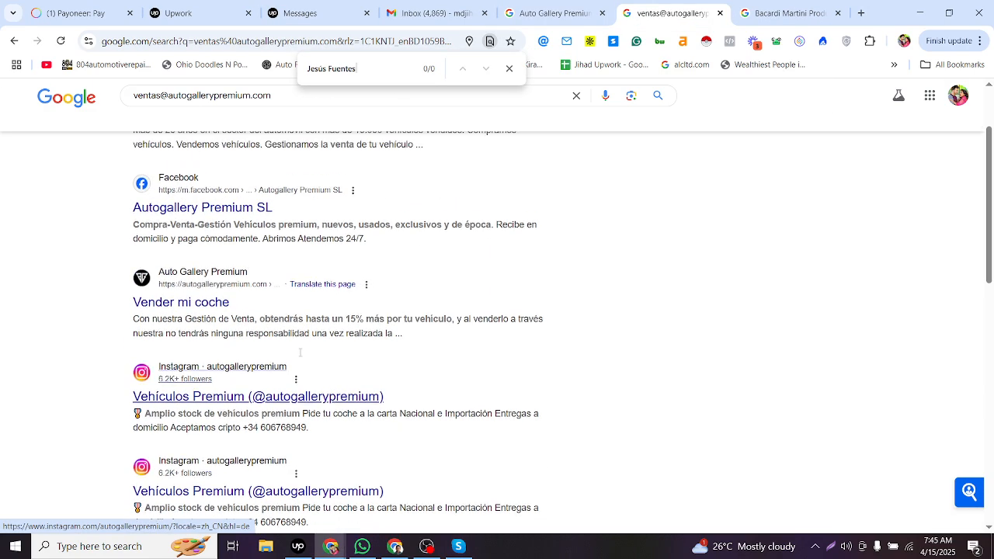
pyautogui.scroll(-5, 333, 277)
pyautogui.hotkey('alt', 'Tab')
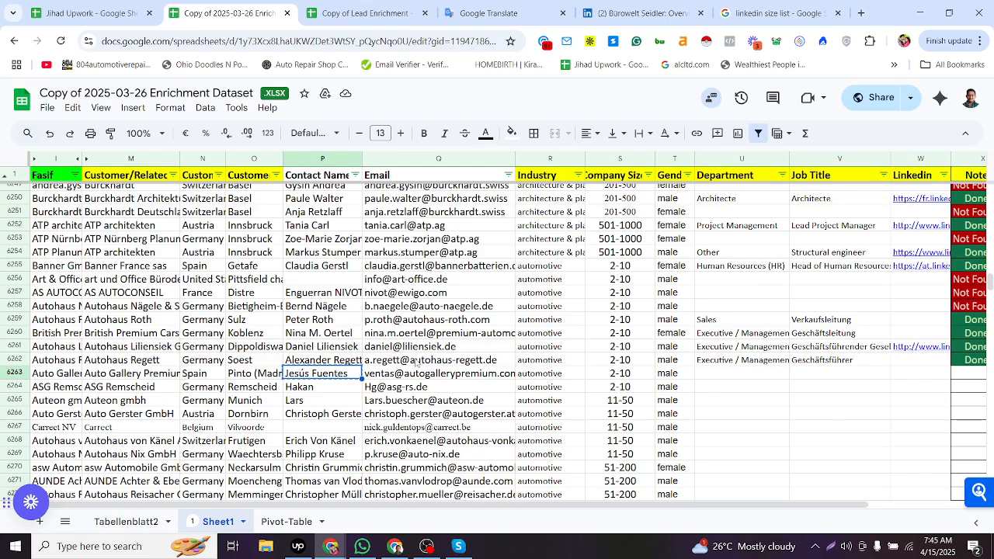
# - Set row 6263's Note status to Not Found
pyautogui.click(540, 376)
pyautogui.click(798, 378)
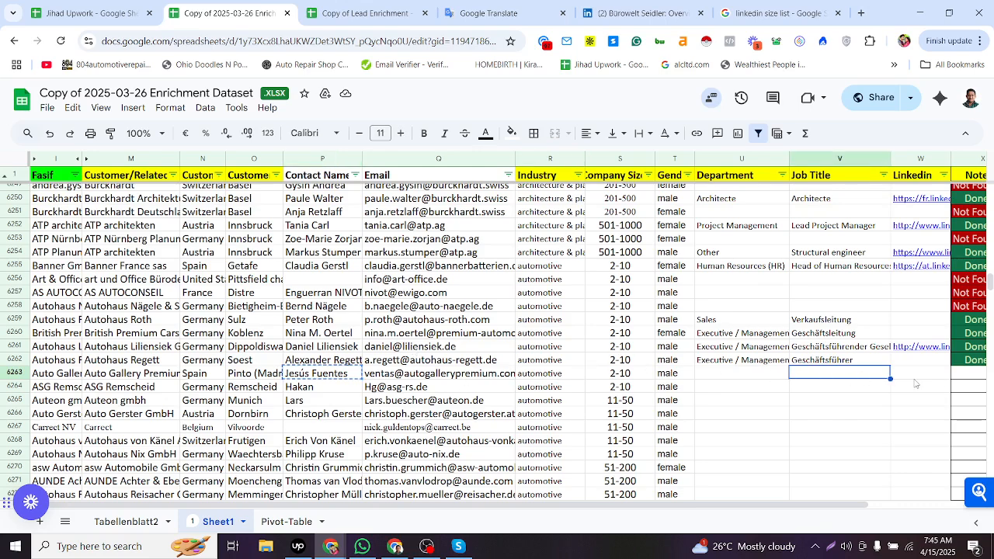
pyautogui.click(916, 378)
pyautogui.click(964, 373)
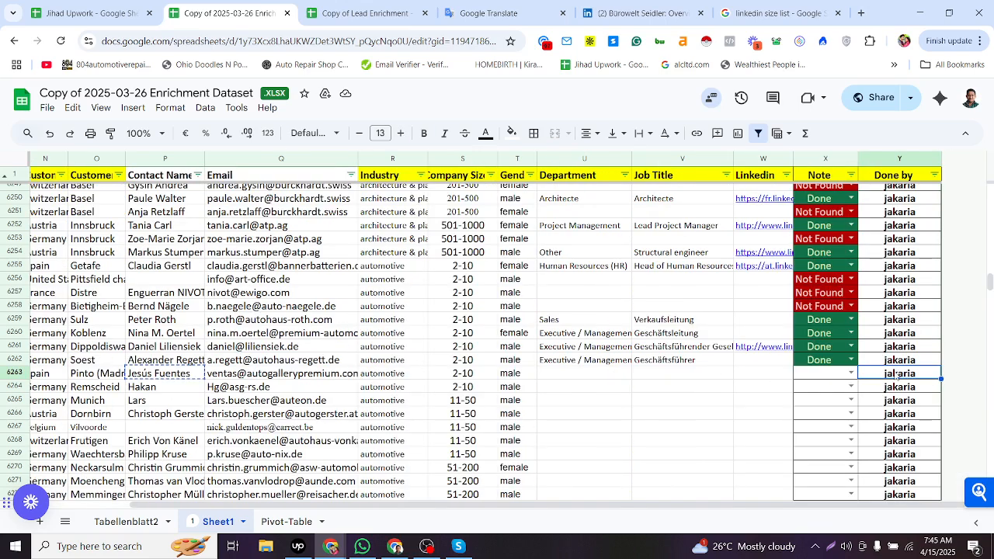
pyautogui.click(851, 373)
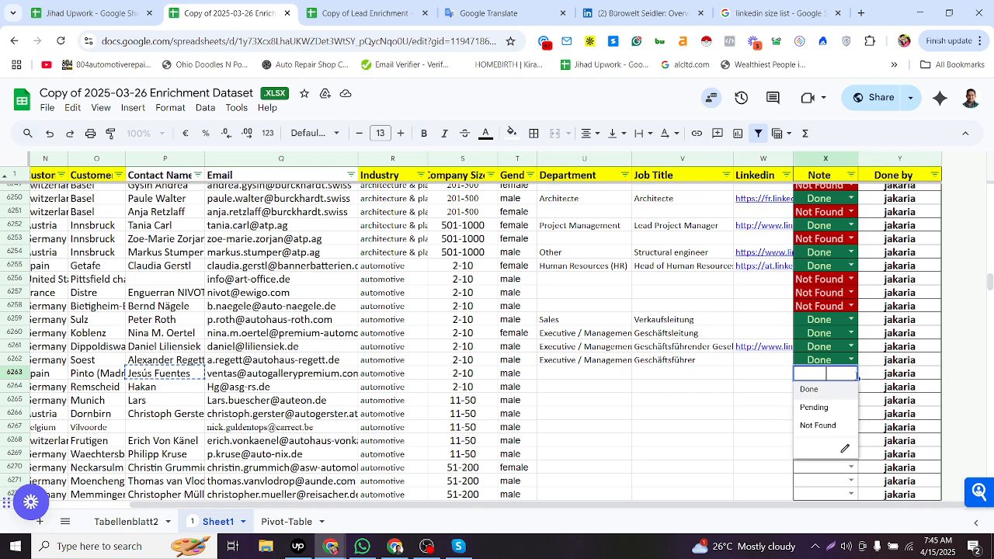
pyautogui.click(817, 424)
# - Search the web for row 6264's company and contact name together
pyautogui.click(748, 388)
pyautogui.press('Left')
pyautogui.press('Left')
pyautogui.press('Left')
pyautogui.press('Left')
pyautogui.press('Left')
pyautogui.press('Left')
pyautogui.press('Left')
pyautogui.press('Left')
pyautogui.press('Left')
pyautogui.press('Left')
pyautogui.press('Left')
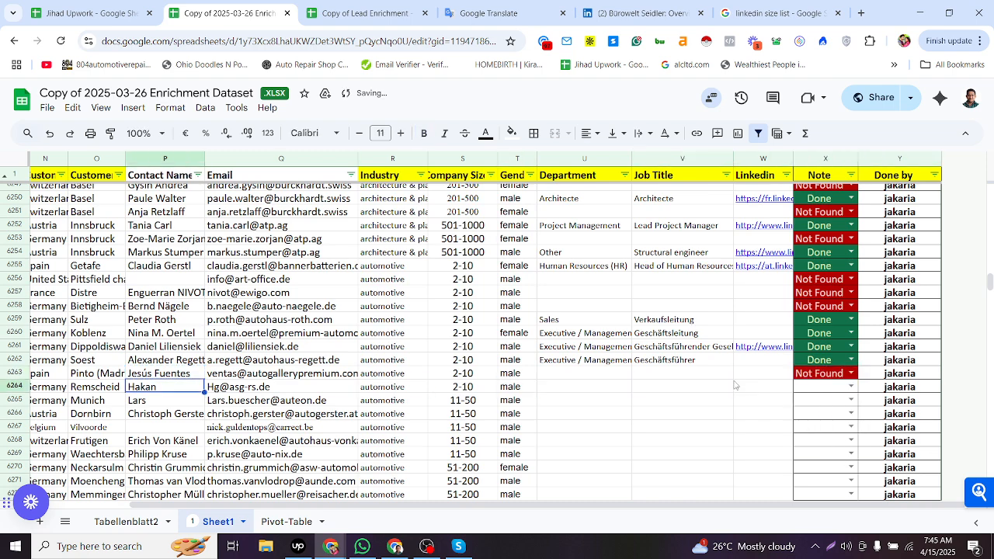
pyautogui.click(149, 391)
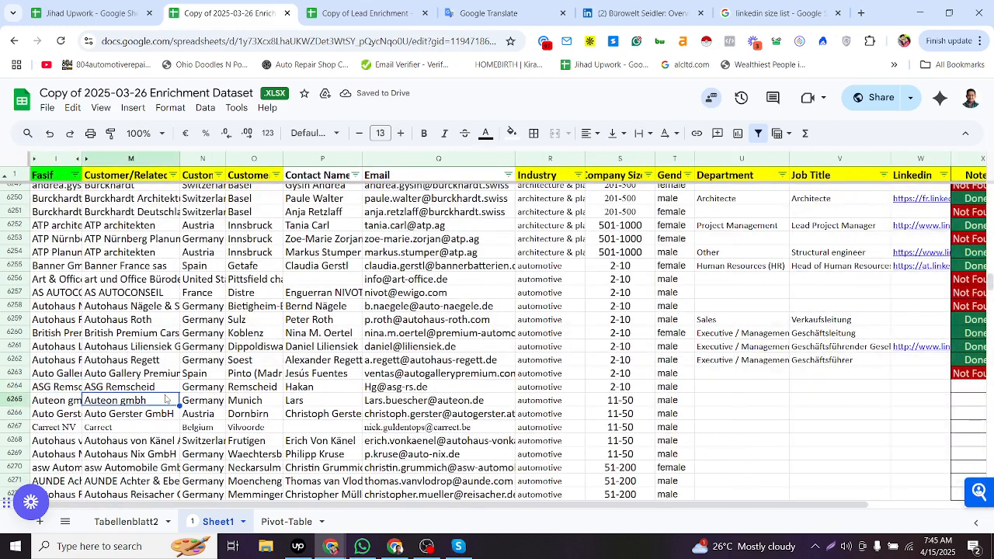
pyautogui.click(313, 394)
pyautogui.hotkey('alt', 'Tab')
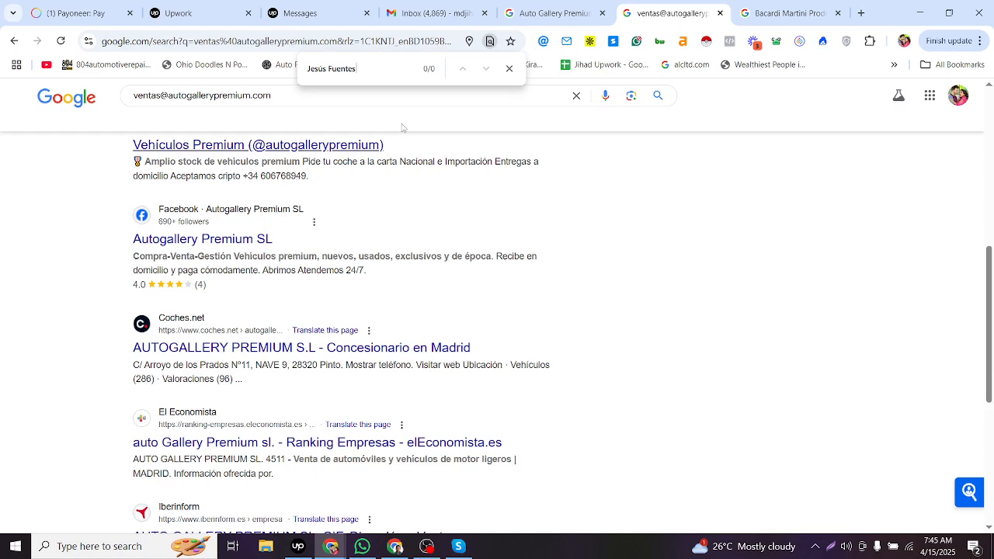
pyautogui.click(519, 15)
pyautogui.click(411, 41)
pyautogui.hotkey('ctrl', 'v')
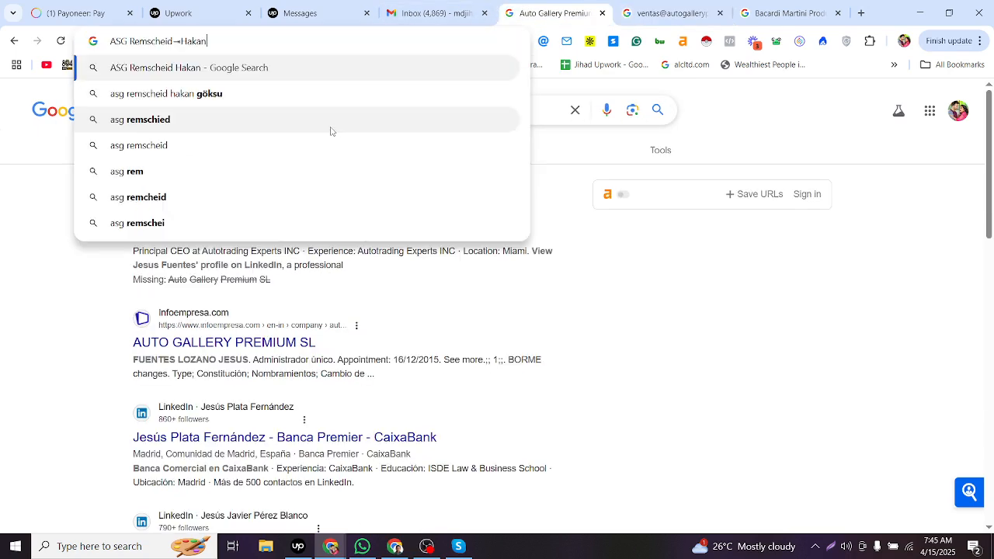
pyautogui.press('Return')
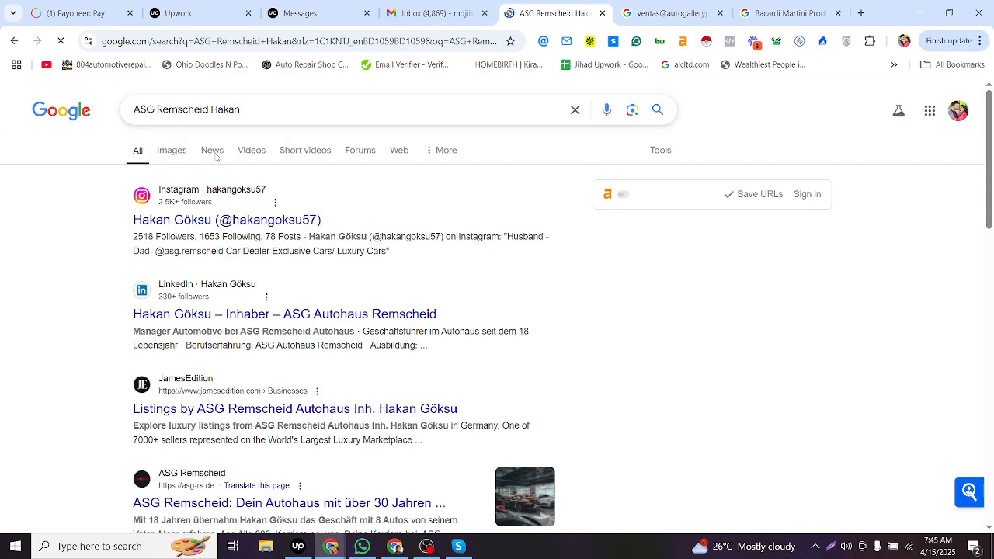
# - Replace row 6264's contact name with the contact's full name copied from the top search result
pyautogui.hotkey('alt', 'Tab')
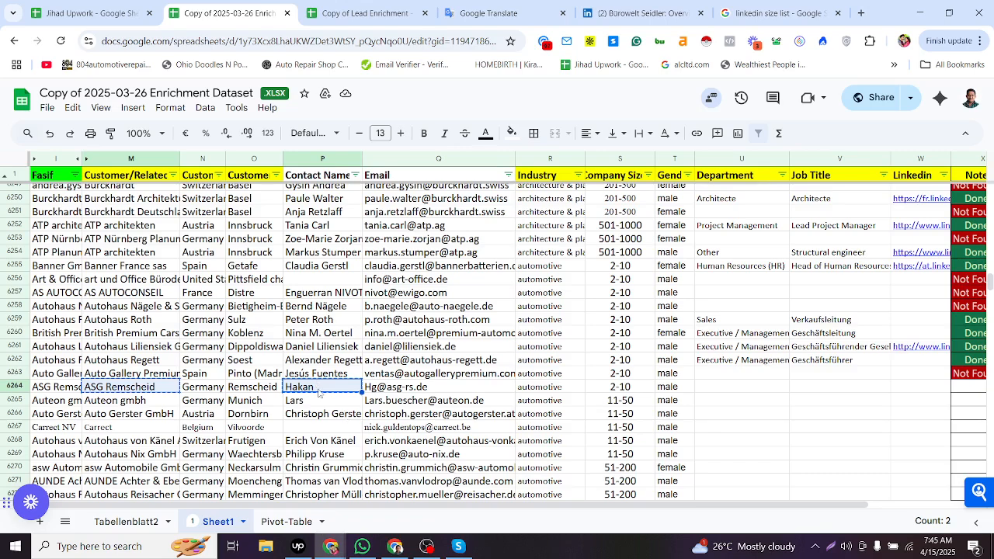
pyautogui.click(372, 394)
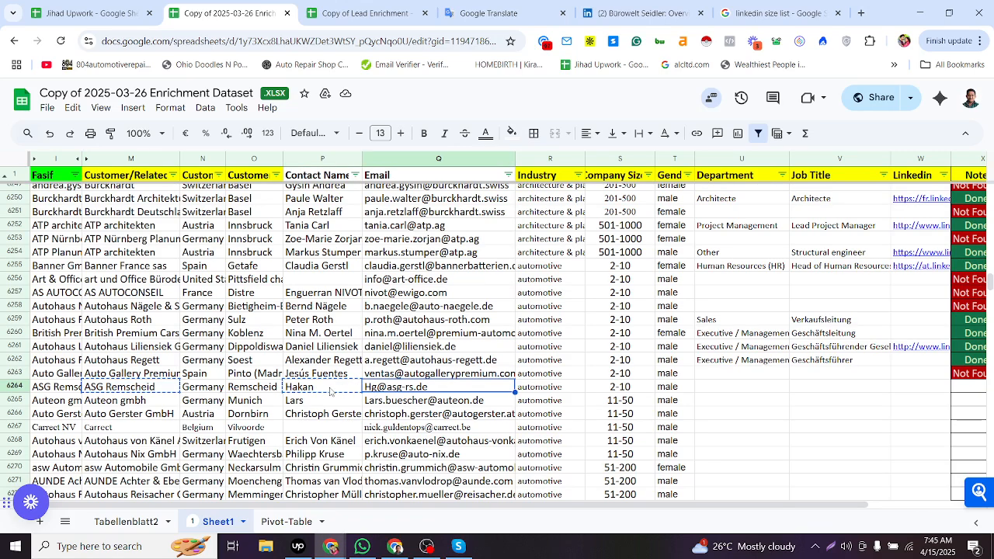
pyautogui.click(315, 392)
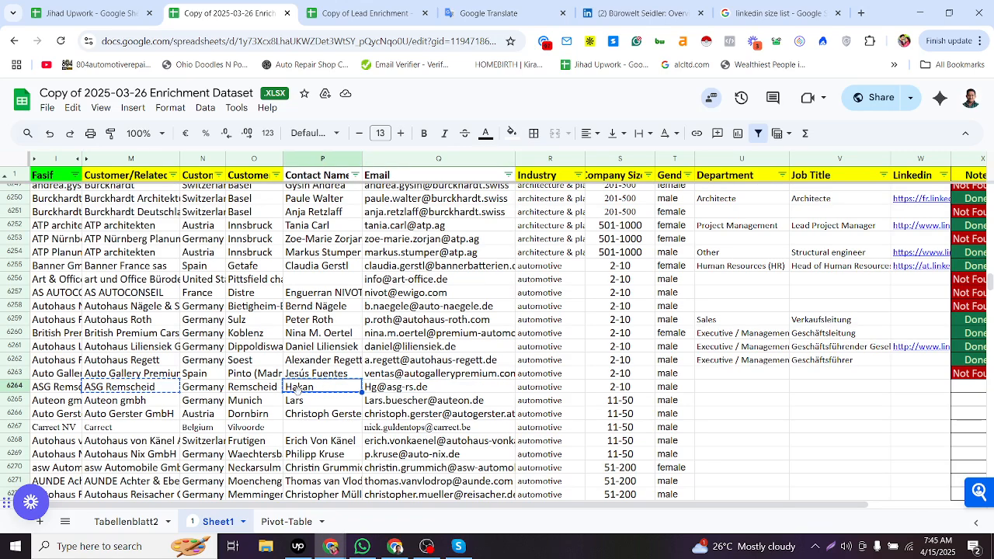
pyautogui.hotkey('alt', 'Tab')
pyautogui.moveTo(132, 220); pyautogui.dragTo(215, 222)
pyautogui.hotkey('alt', 'Tab')
pyautogui.doubleClick(314, 387)
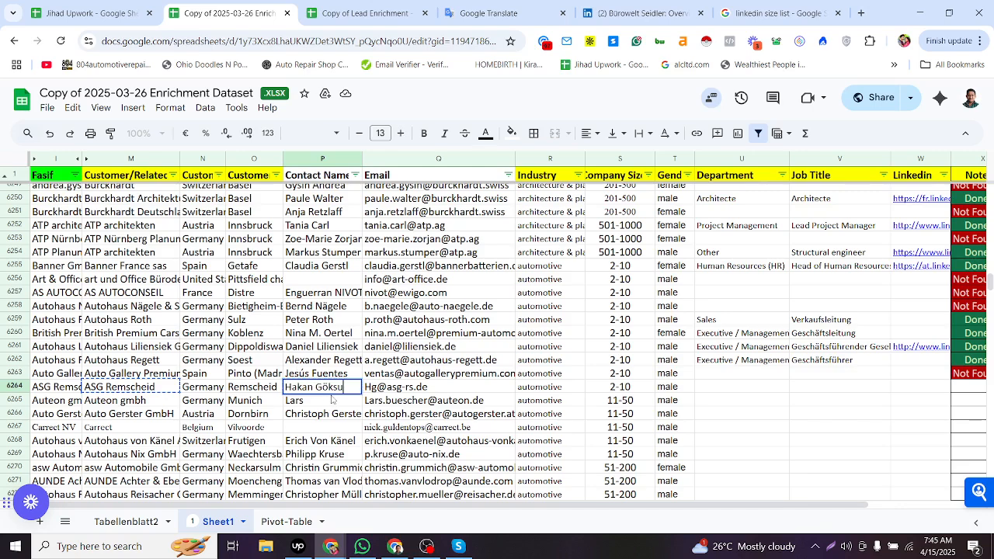
pyautogui.hotkey('ctrl', 'v')
pyautogui.click(422, 391)
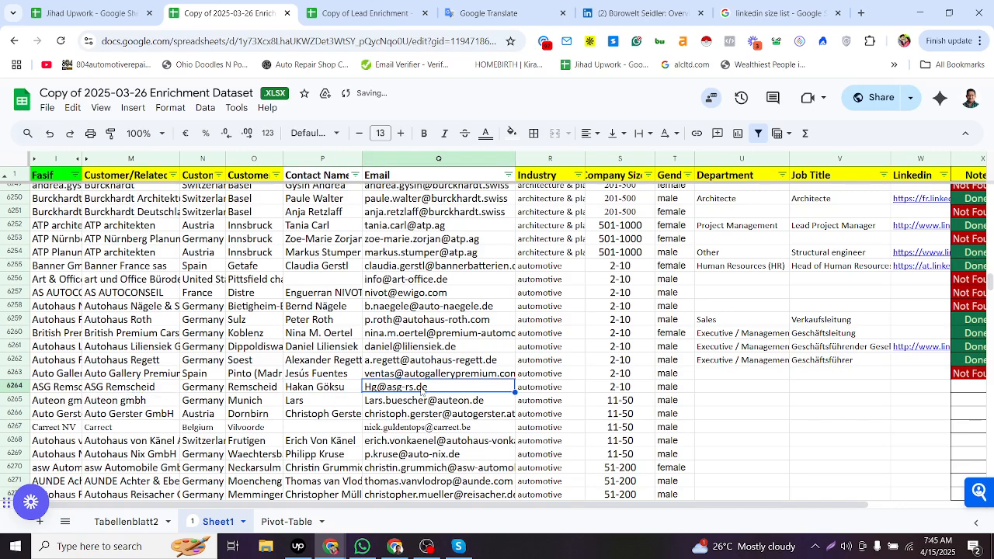
# - Search the web for row 6264's company and full contact name together with linkedin
pyautogui.click(356, 392)
pyautogui.click(163, 392)
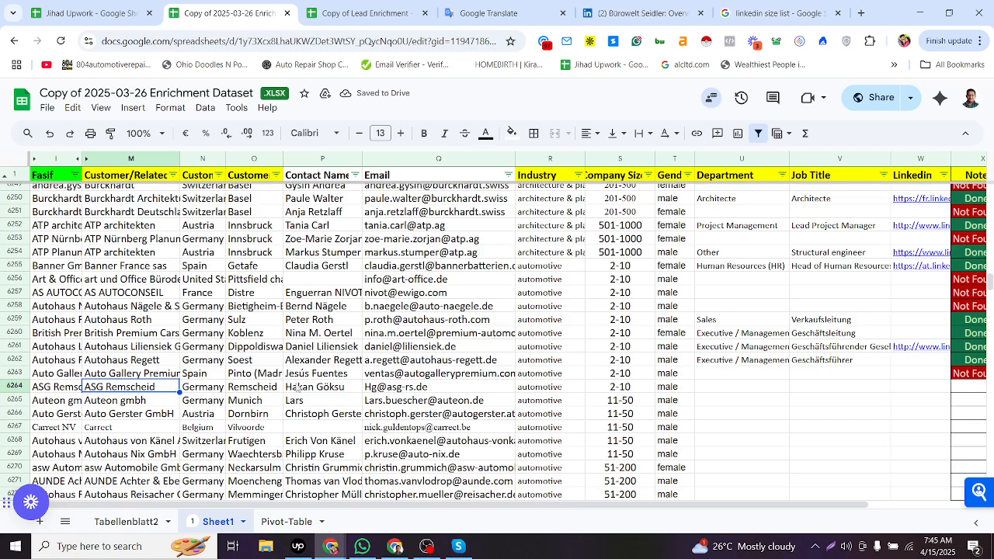
pyautogui.click(314, 389)
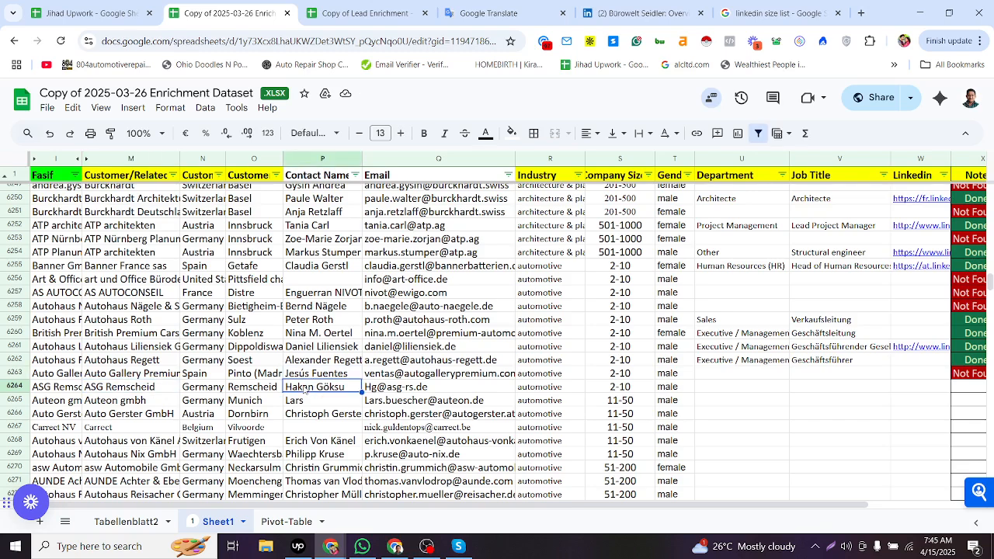
pyautogui.click(154, 392)
pyautogui.click(313, 388)
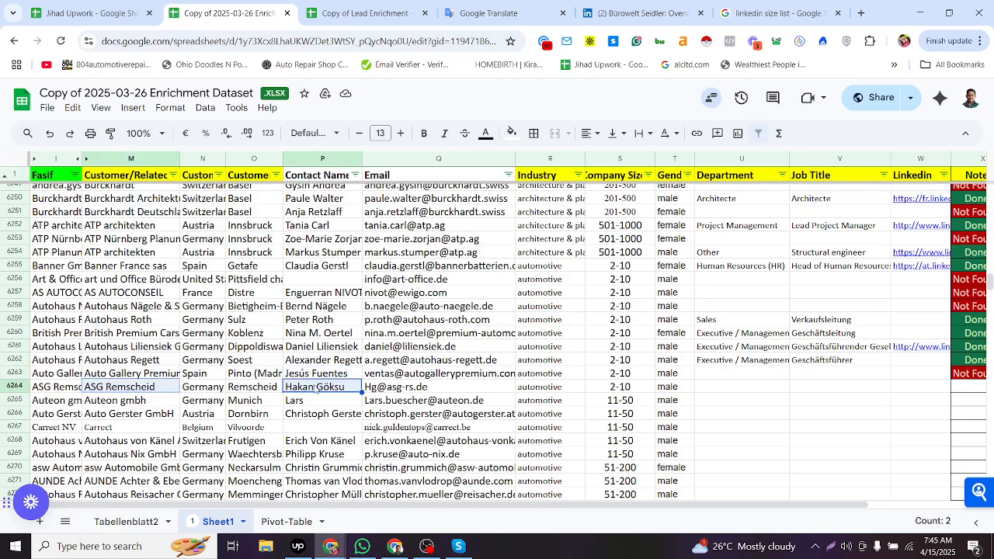
pyautogui.hotkey('alt', 'Tab')
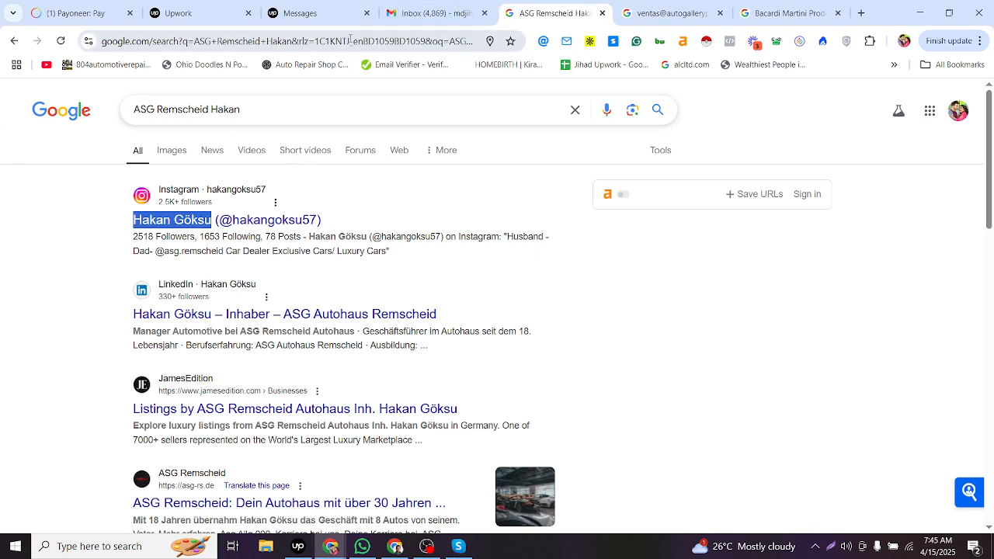
pyautogui.click(435, 42)
pyautogui.write('linkedin')
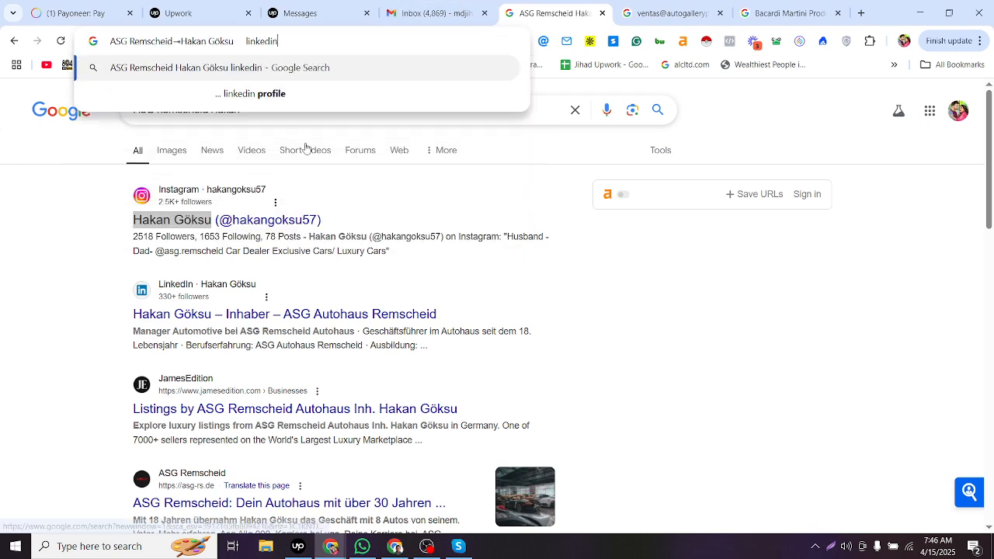
pyautogui.press('Return')
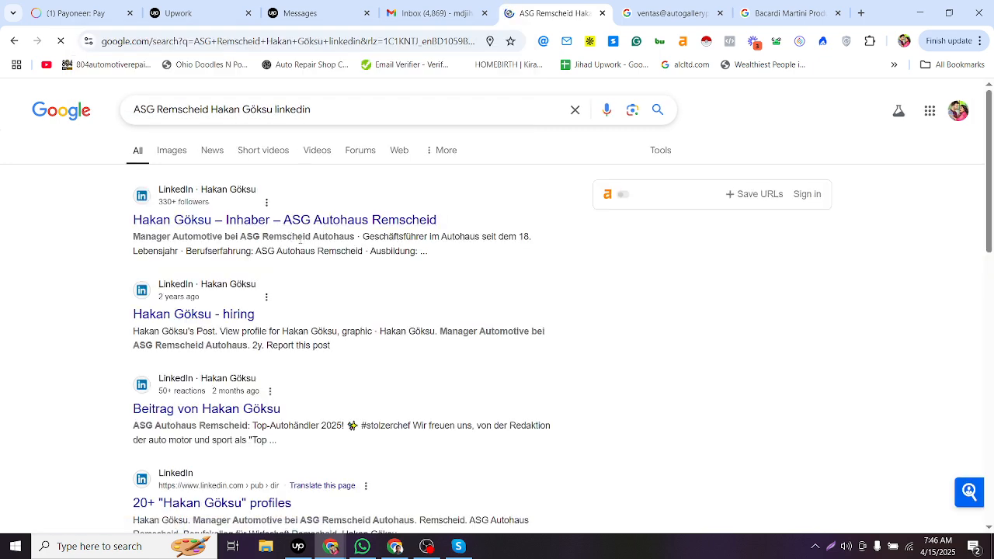
# - Compare the top LinkedIn result with row 6264's company and contact details
pyautogui.hotkey('alt', 'Tab')
pyautogui.hotkey('alt', 'Tab')
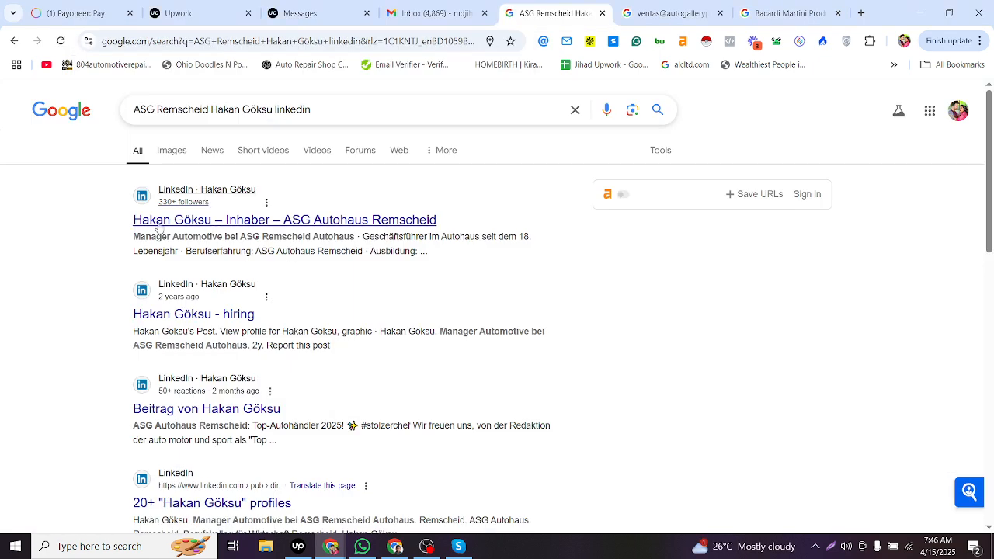
pyautogui.hotkey('alt', 'Tab')
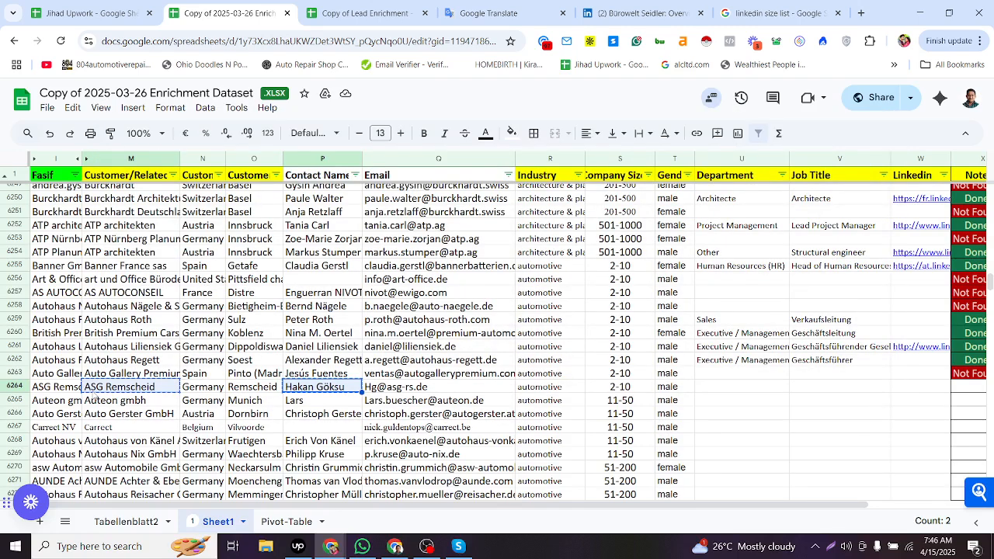
pyautogui.hotkey('alt', 'Tab')
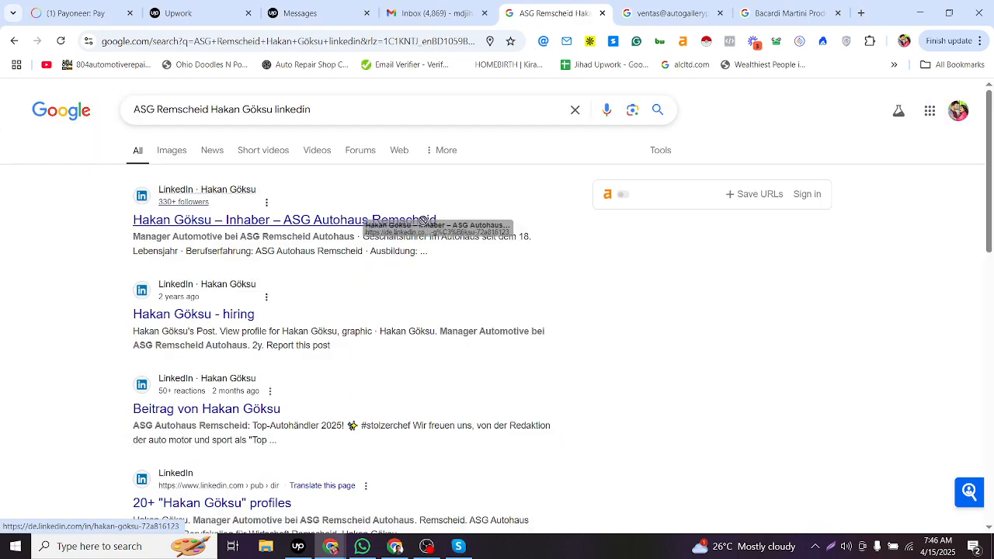
pyautogui.hotkey('alt', 'Tab')
pyautogui.hotkey('ctrl', 'c')
pyautogui.click(306, 390)
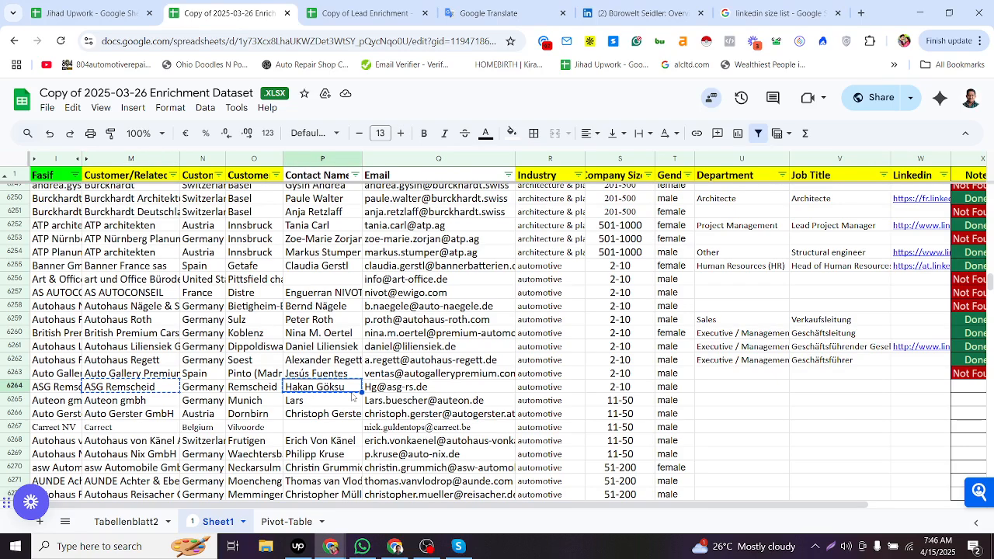
pyautogui.click(534, 385)
pyautogui.click(708, 393)
pyautogui.hotkey('alt', 'Tab')
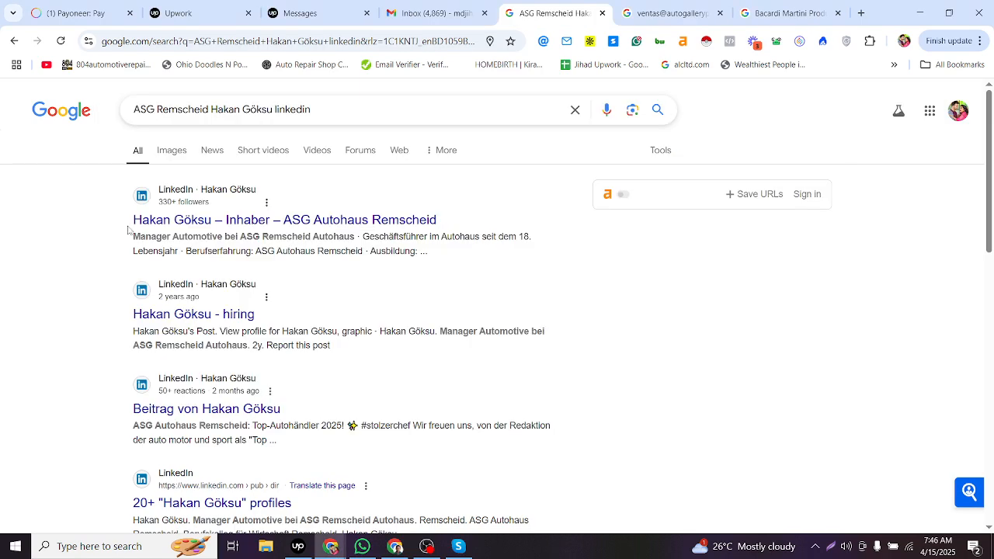
# - Set row 6264's Job Title to Inhaber, taken from the LinkedIn result's headline
pyautogui.moveTo(128, 224); pyautogui.dragTo(266, 223)
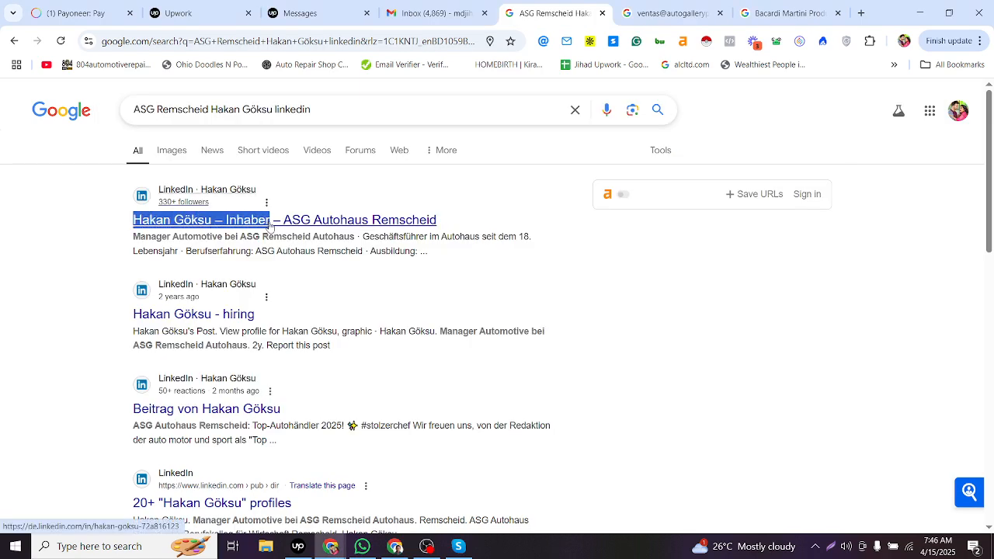
pyautogui.hotkey('alt', 'Tab')
pyautogui.doubleClick(819, 392)
pyautogui.hotkey('ctrl', 'v')
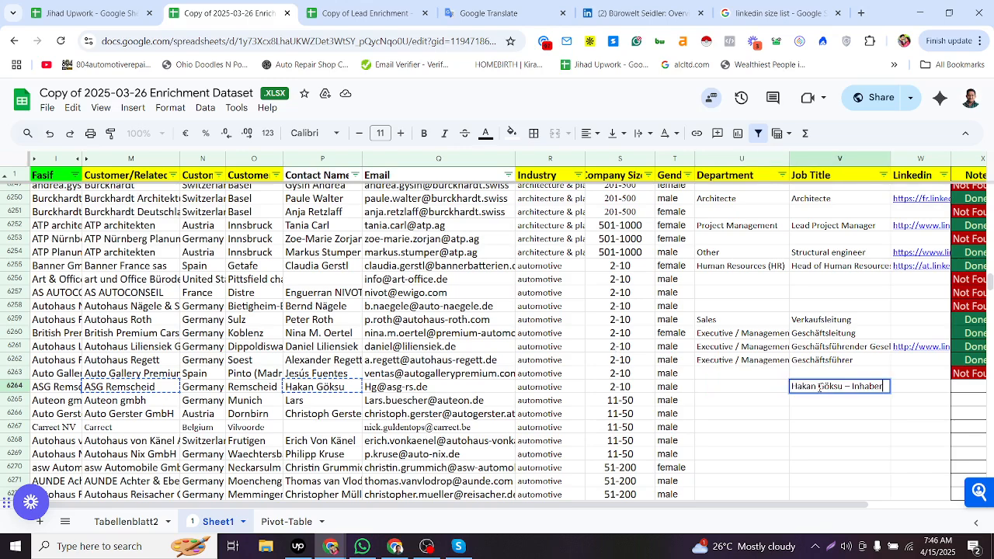
pyautogui.moveTo(851, 385); pyautogui.dragTo(758, 388)
pyautogui.press('BackSpace')
pyautogui.click(759, 390)
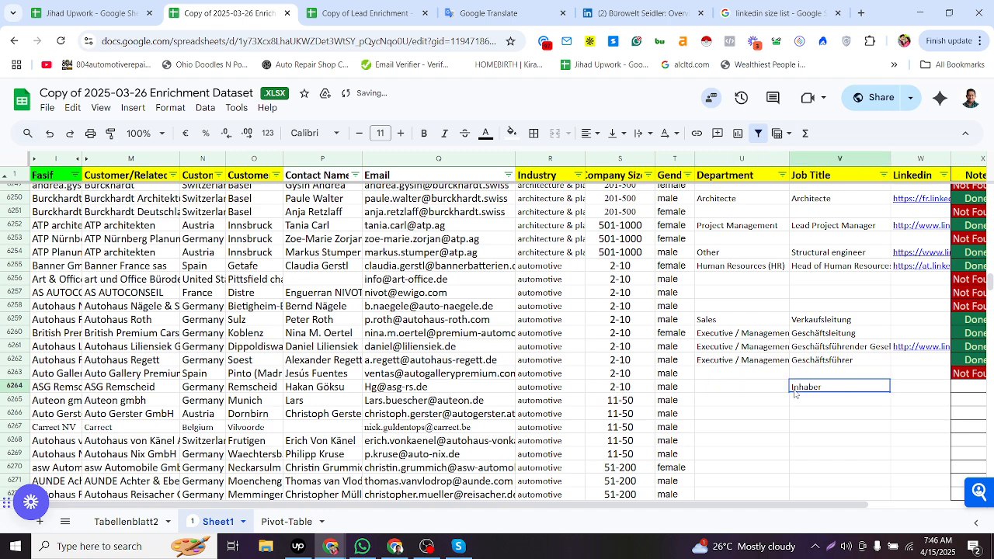
# - Look up Inhaber in the Tabellenblatt2 title-to-department list
pyautogui.click(795, 390)
pyautogui.hotkey('ctrl', 'c')
pyautogui.click(776, 393)
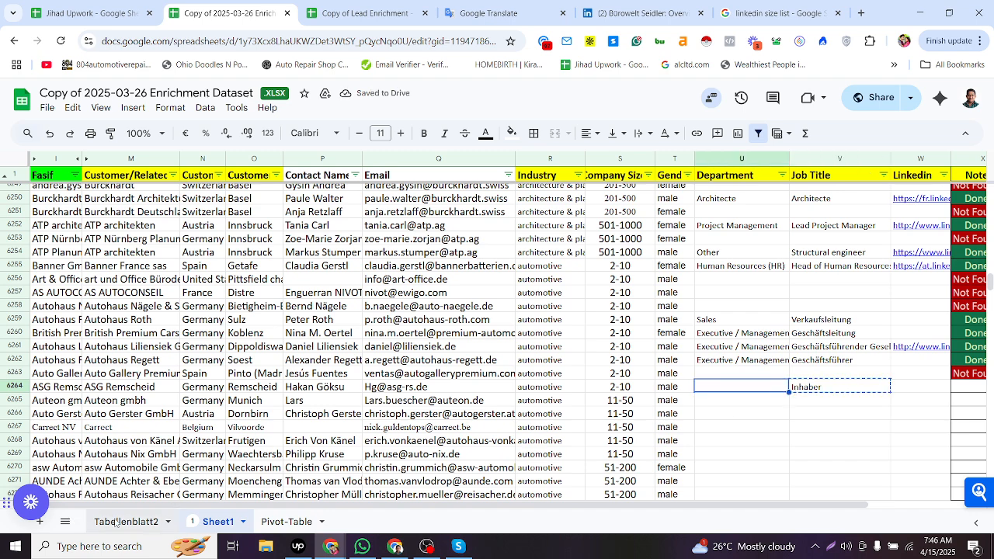
pyautogui.click(139, 521)
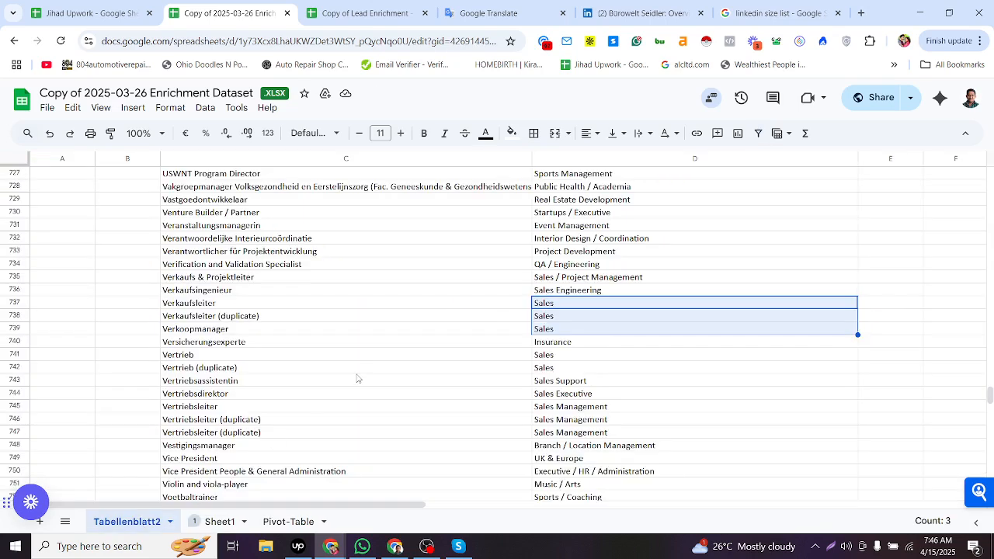
pyautogui.click(357, 373)
pyautogui.hotkey('ctrl', 'f')
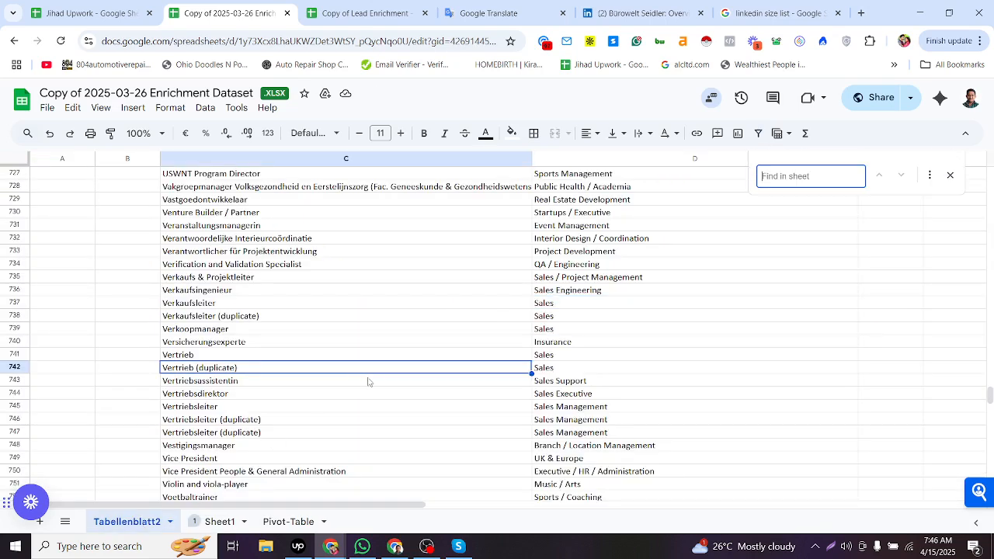
pyautogui.write('Inhaber')
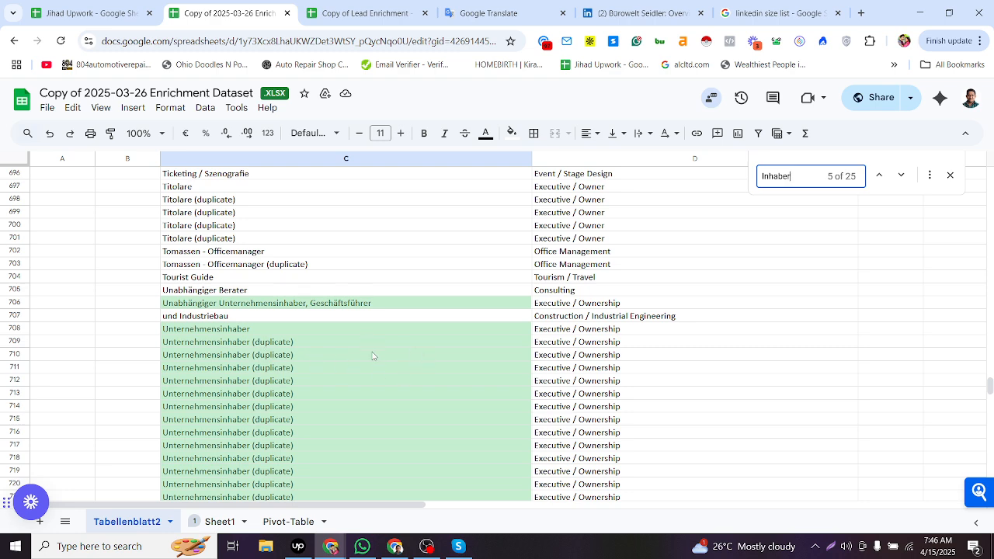
pyautogui.click(876, 178)
pyautogui.click(876, 179)
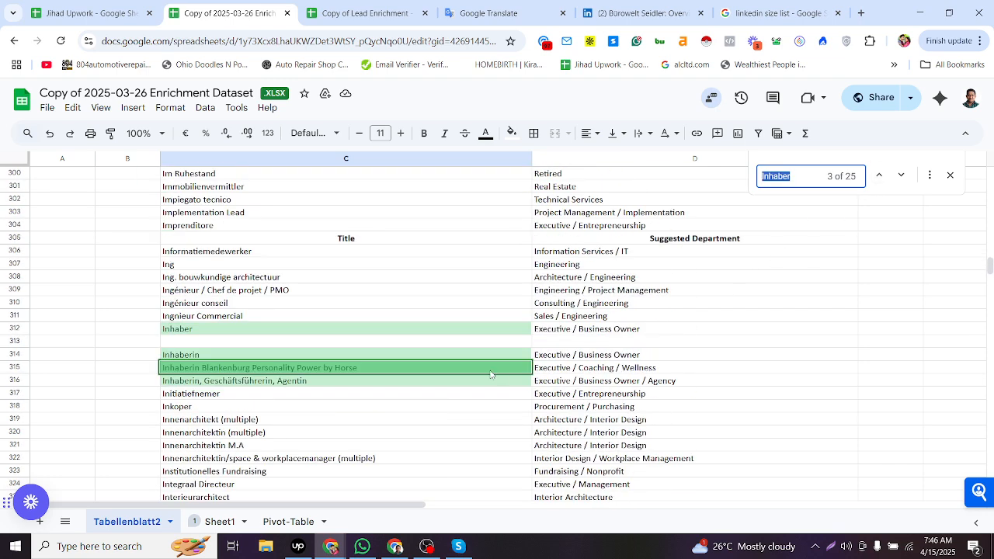
# - Fill row 6264's Department with Executive / Management, copied from row 6262's department cell
pyautogui.click(490, 375)
pyautogui.click(247, 334)
pyautogui.click(585, 336)
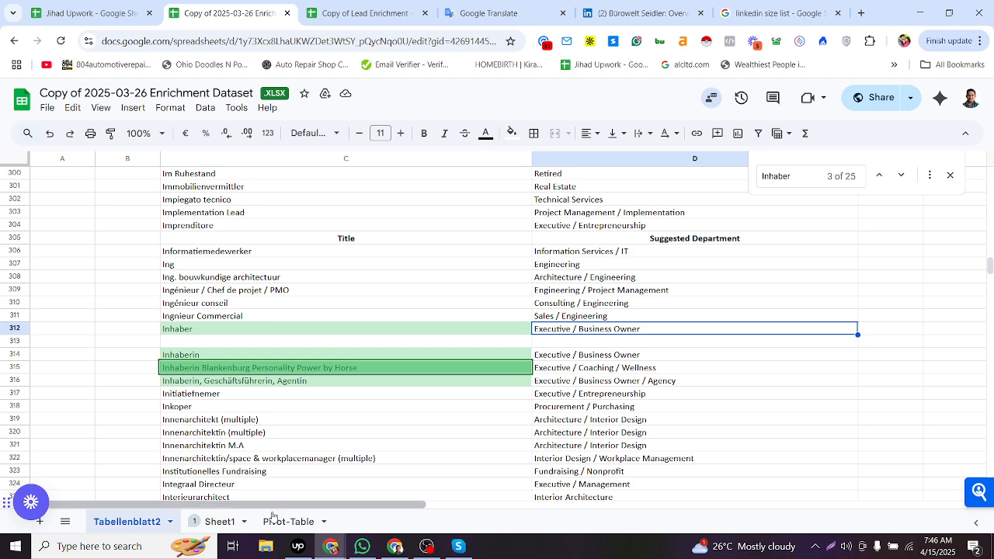
pyautogui.click(209, 526)
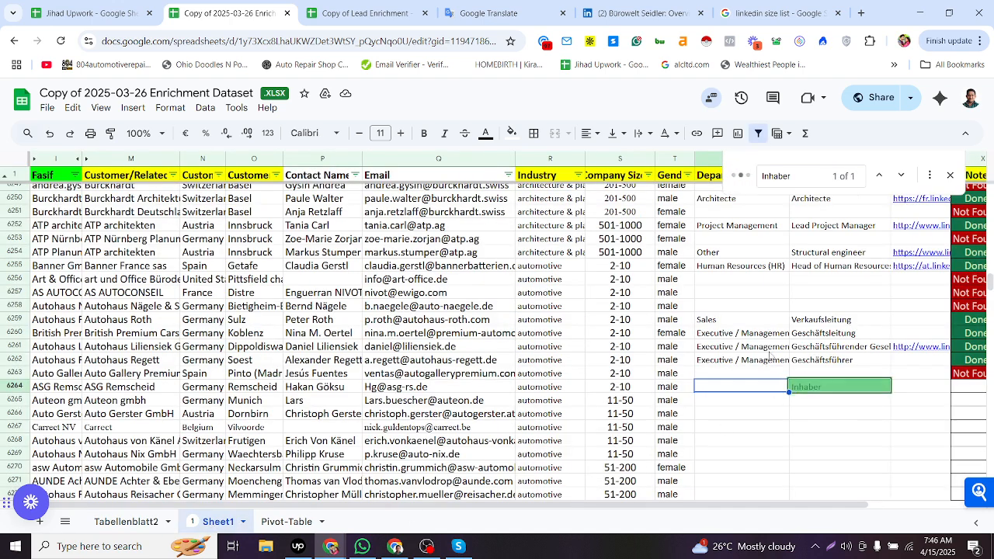
pyautogui.click(765, 361)
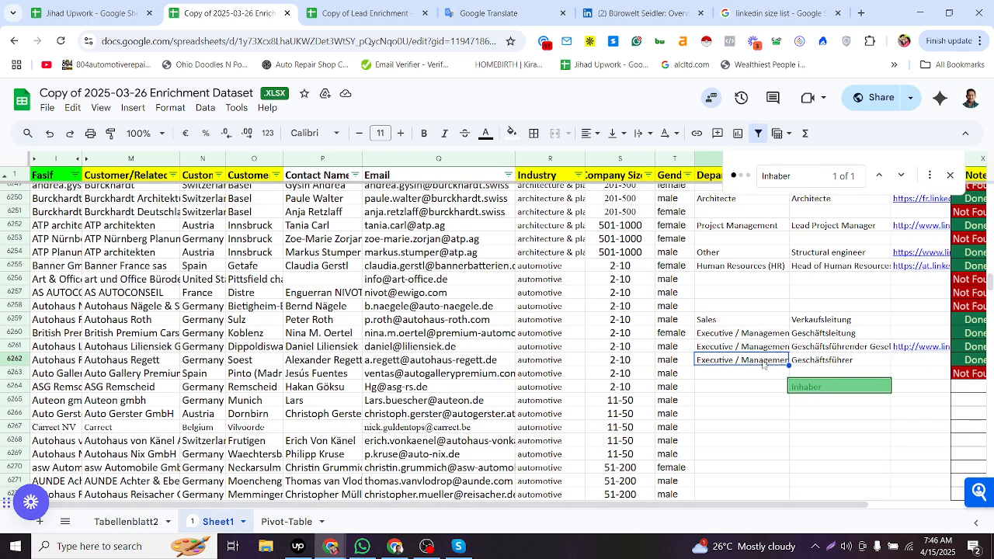
pyautogui.hotkey('ctrl', 'c')
pyautogui.click(759, 387)
pyautogui.hotkey('ctrl', 'v')
pyautogui.click(150, 526)
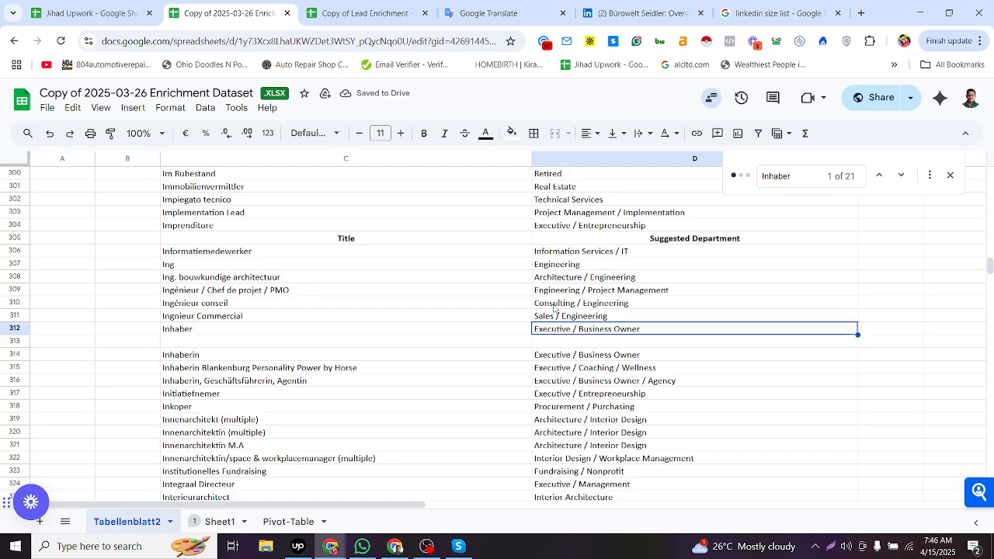
pyautogui.click(949, 175)
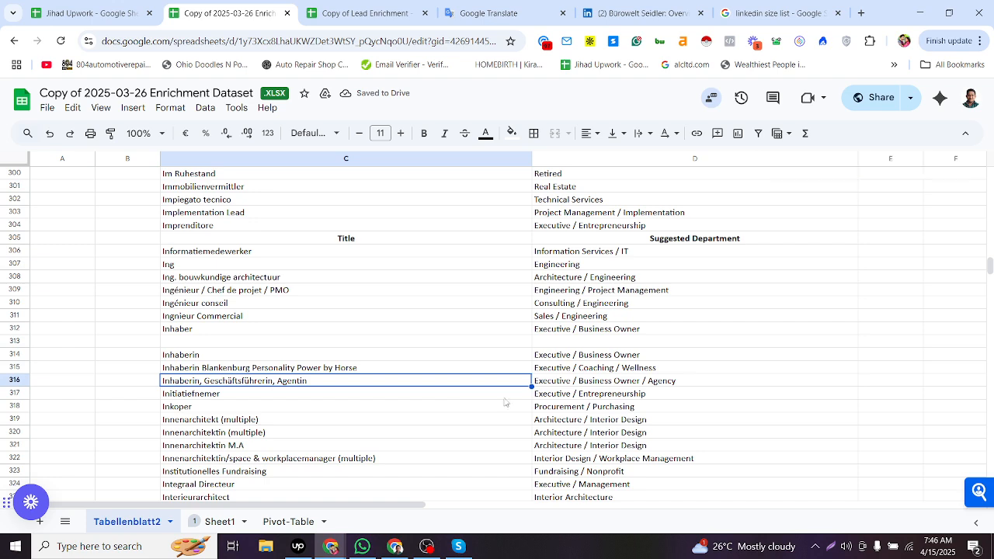
pyautogui.click(233, 518)
pyautogui.click(867, 388)
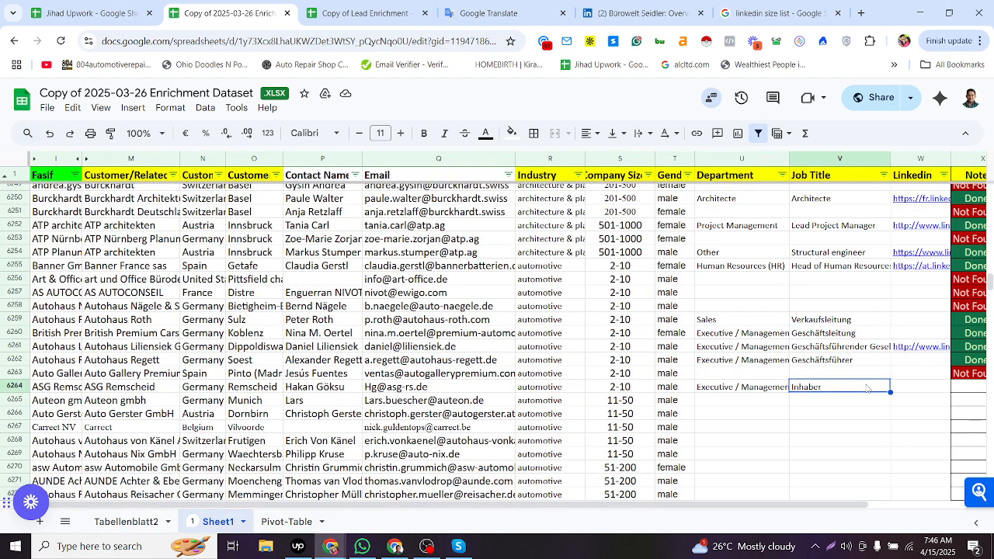
pyautogui.scroll(-4, 490, 412)
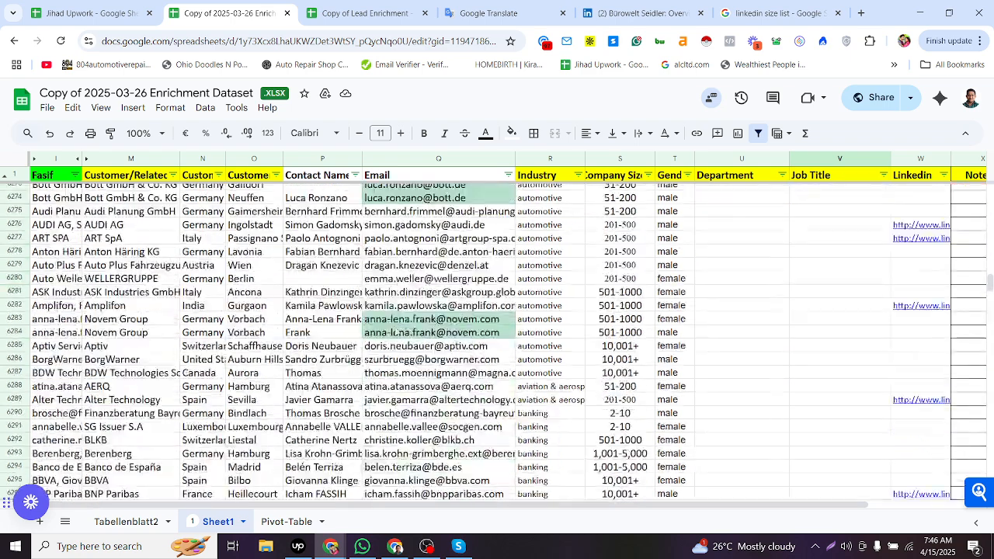
pyautogui.click(318, 281)
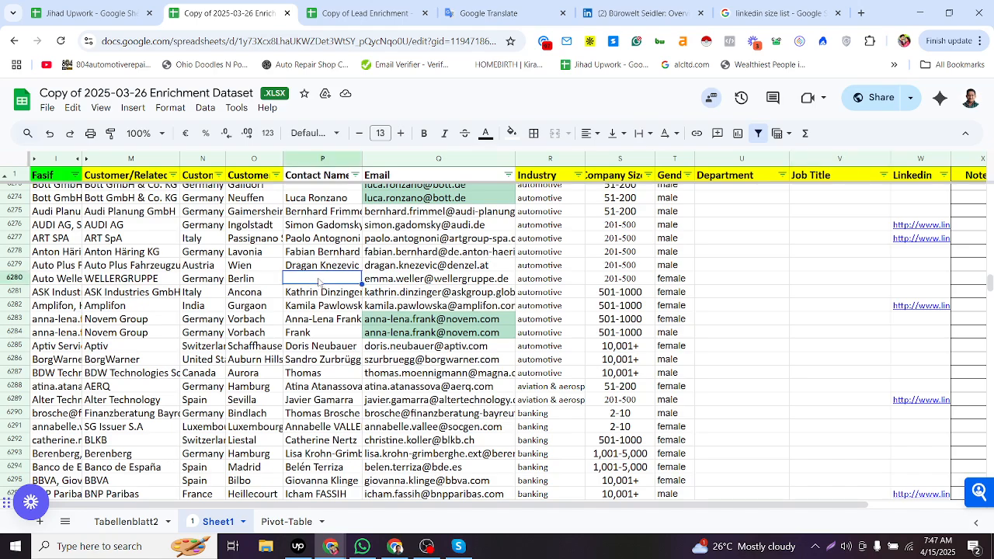
pyautogui.scroll(2, 318, 302)
pyautogui.scroll(3, 322, 307)
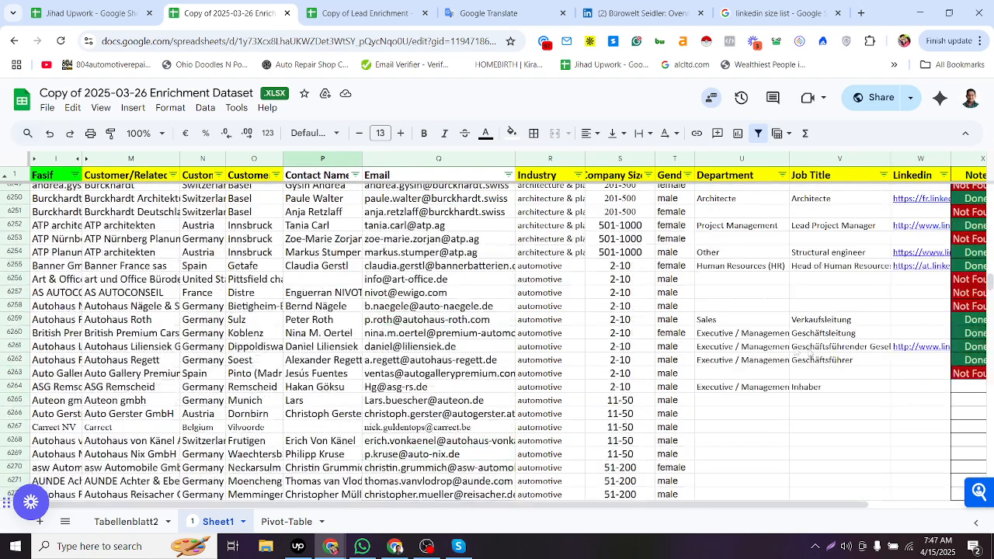
# - Paste the LinkedIn profile link from the search result into row 6264's LinkedIn cell
pyautogui.click(845, 393)
pyautogui.click(916, 391)
pyautogui.hotkey('alt', 'Tab')
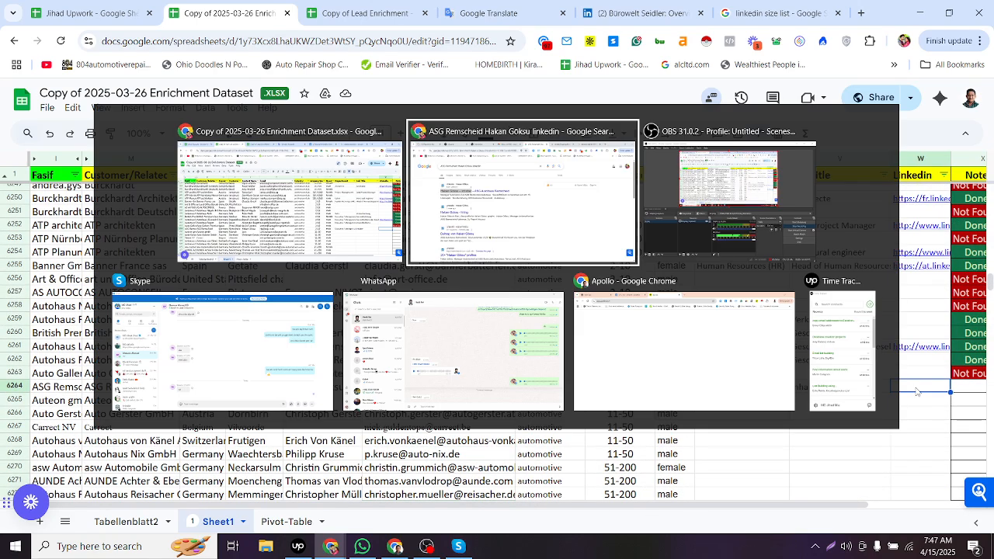
pyautogui.rightClick(295, 220)
pyautogui.click(365, 335)
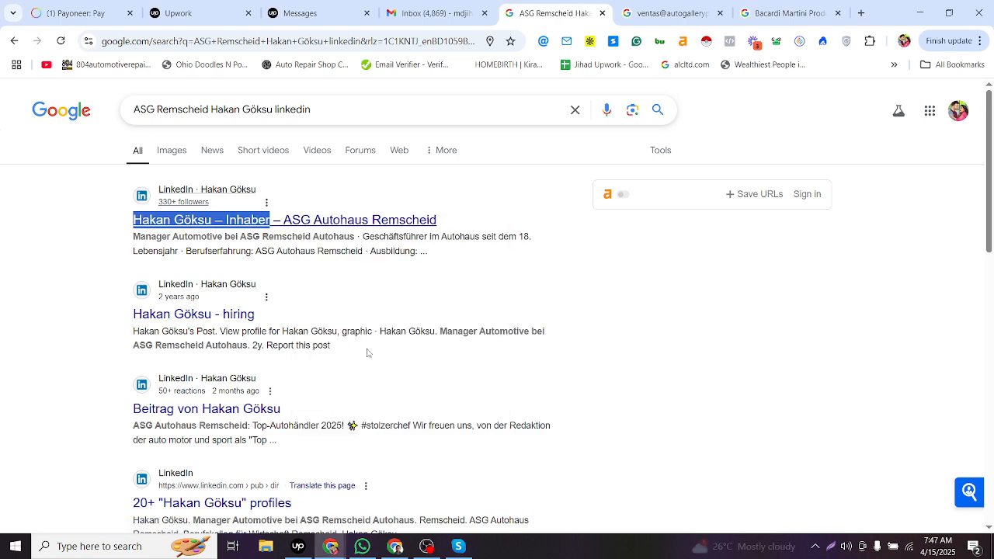
pyautogui.hotkey('alt', 'Tab')
pyautogui.hotkey('ctrl', 'v')
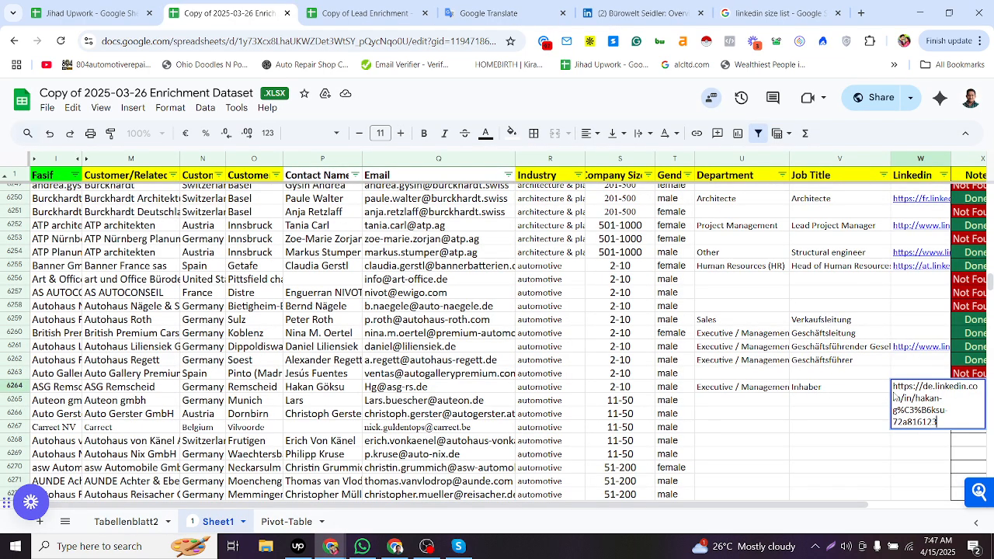
# - Set row 6264's Note status to Done by copying it from row 6262
pyautogui.press('Tab')
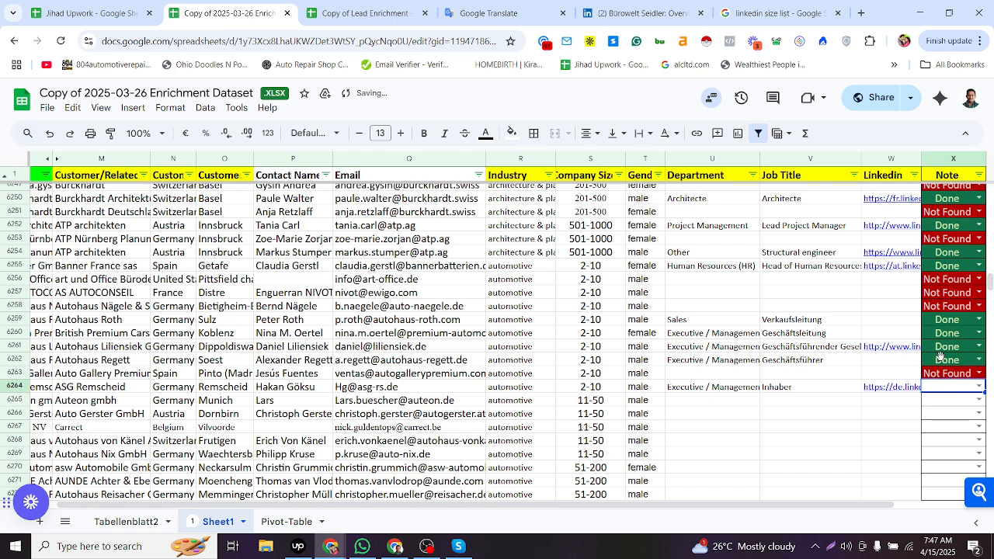
pyautogui.press('Tab')
pyautogui.click(811, 359)
pyautogui.hotkey('ctrl', 'c')
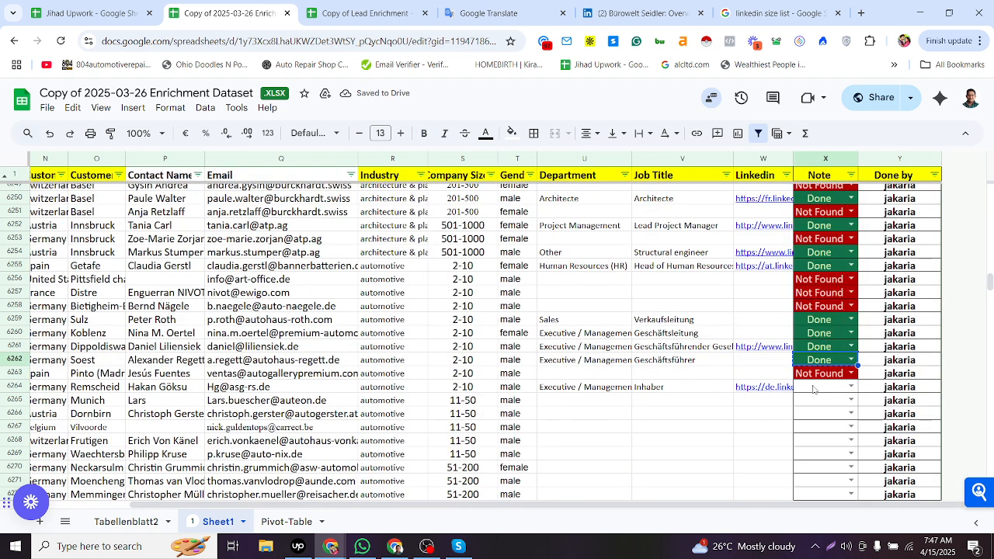
pyautogui.click(814, 388)
pyautogui.hotkey('ctrl', 'v')
# - Search the web for row 6265's contact email address
pyautogui.click(777, 404)
pyautogui.press('Left')
pyautogui.press('Left')
pyautogui.press('Left')
pyautogui.press('Left')
pyautogui.press('Left')
pyautogui.press('Left')
pyautogui.press('Left')
pyautogui.press('Left')
pyautogui.press('Left')
pyautogui.press('Left')
pyautogui.press('Left')
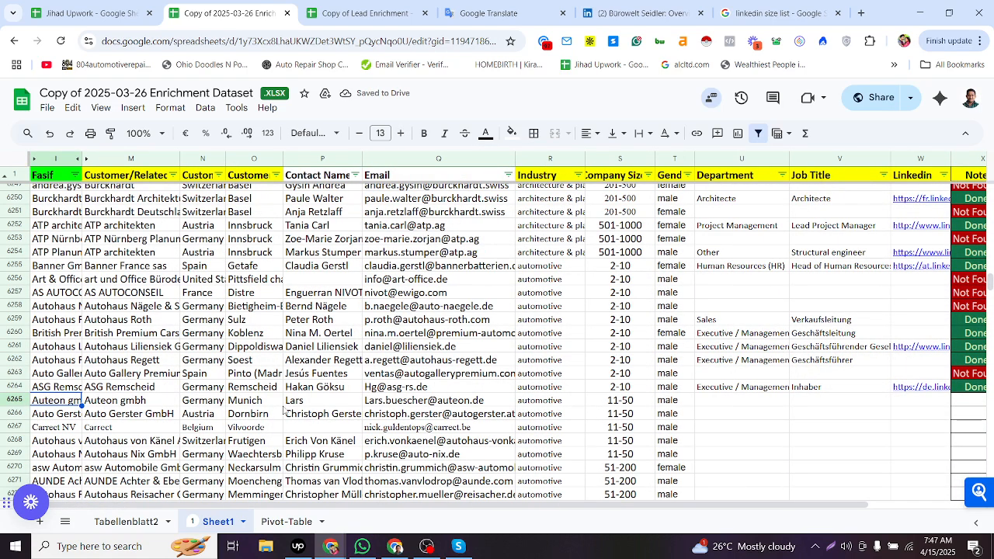
pyautogui.press('Right')
pyautogui.scroll(-2, 232, 373)
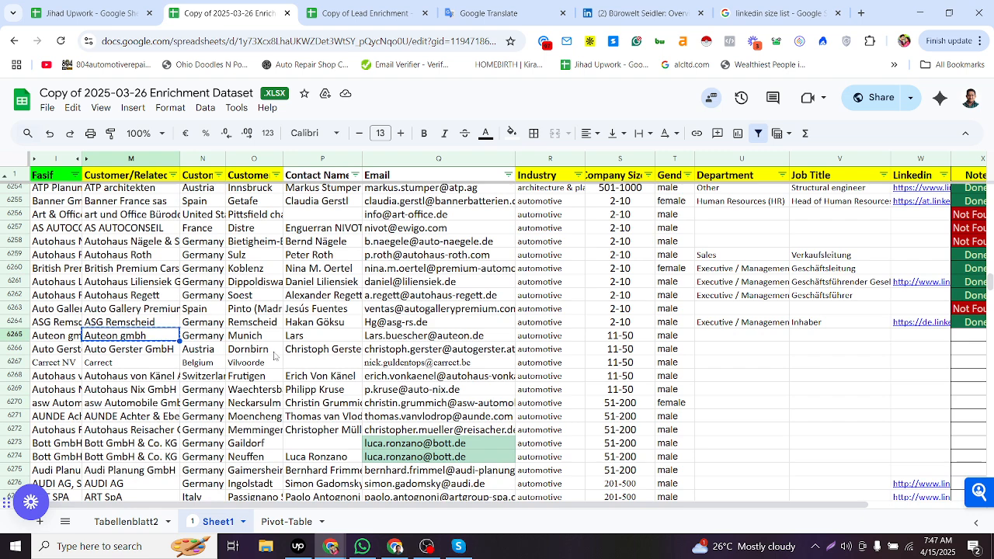
pyautogui.click(417, 339)
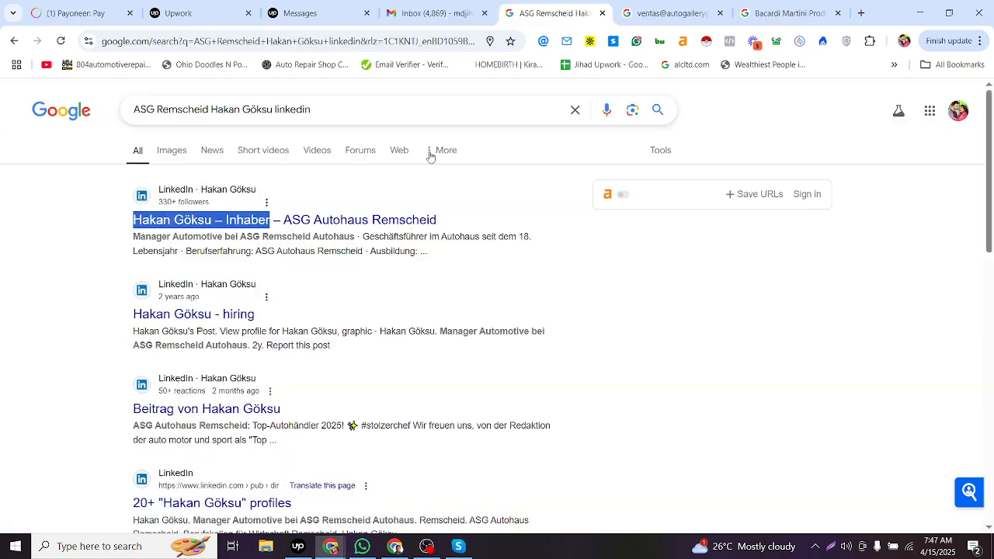
pyautogui.hotkey('alt', 'Tab')
pyautogui.hotkey('ctrl', 'l')
pyautogui.hotkey('ctrl', 'v')
pyautogui.press('Return')
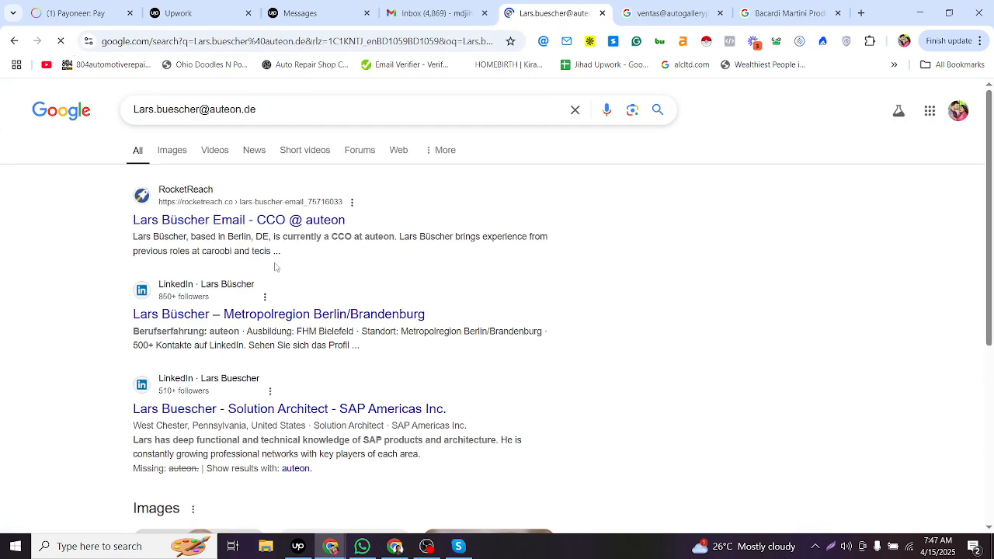
# - Replace row 6265's contact name with the full name taken from the top search result
pyautogui.moveTo(129, 220); pyautogui.dragTo(209, 221)
pyautogui.hotkey('alt', 'Tab')
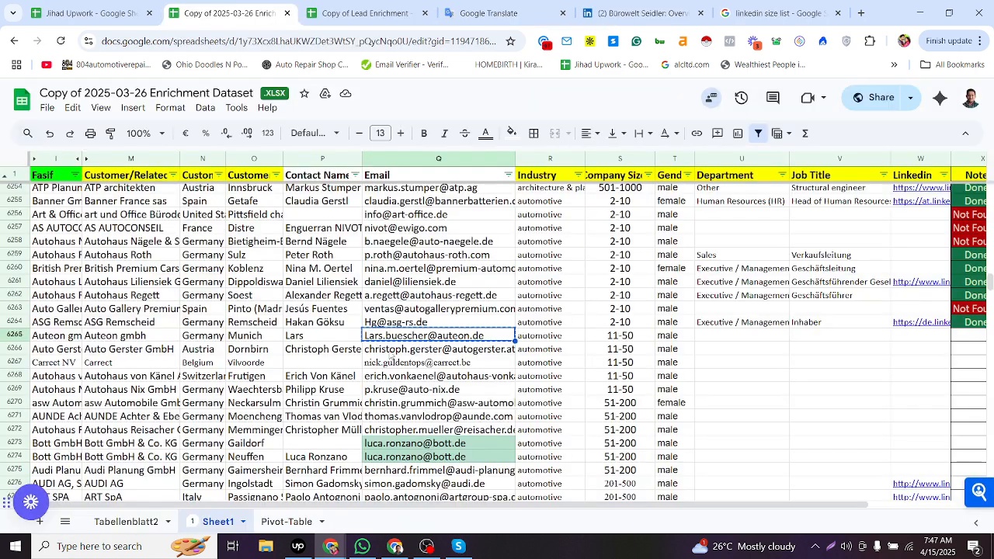
pyautogui.doubleClick(336, 339)
pyautogui.hotkey('ctrl', 'a')
pyautogui.hotkey('ctrl', 'v')
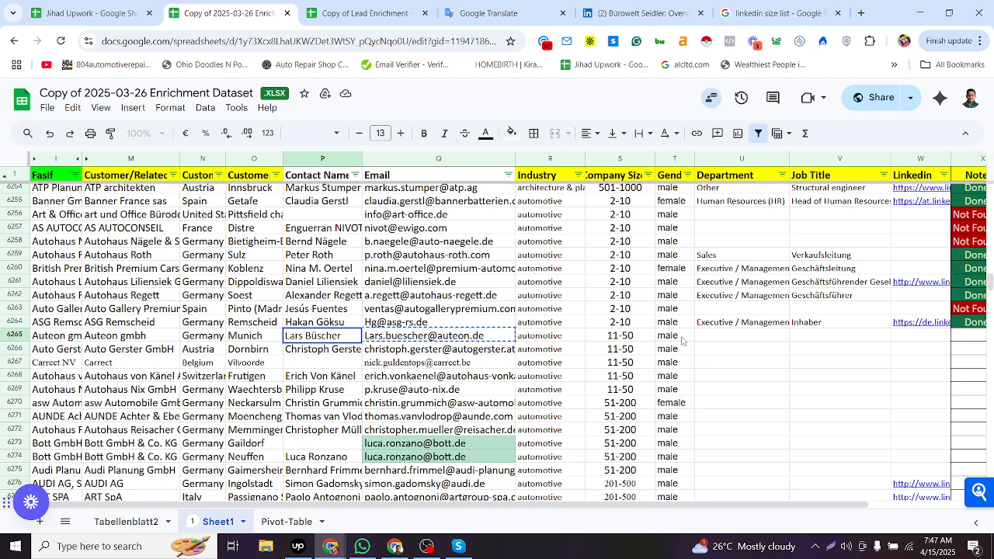
# - Paste the contact's LinkedIn profile link from the search results into row 6265's LinkedIn cell
pyautogui.hotkey('alt', 'Tab')
pyautogui.click(276, 344)
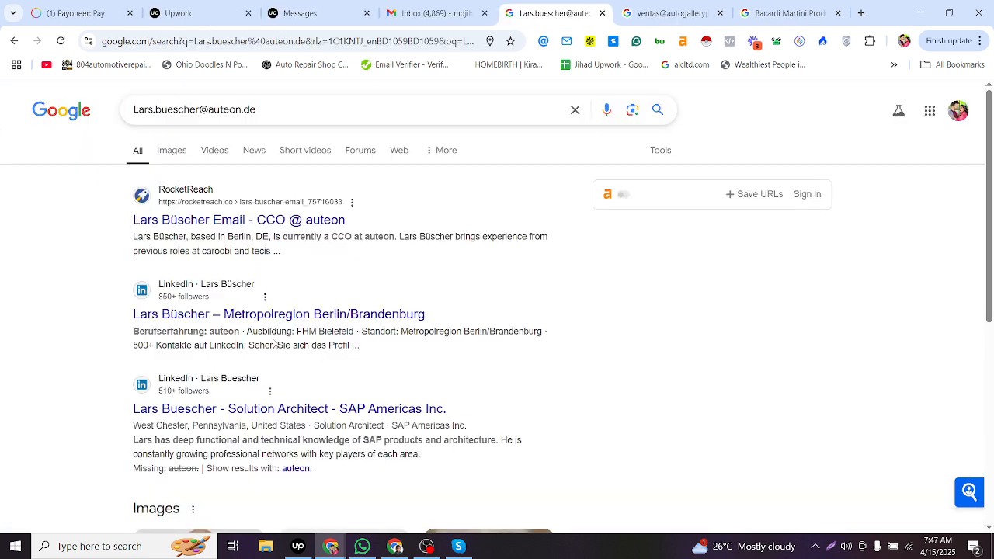
pyautogui.rightClick(257, 314)
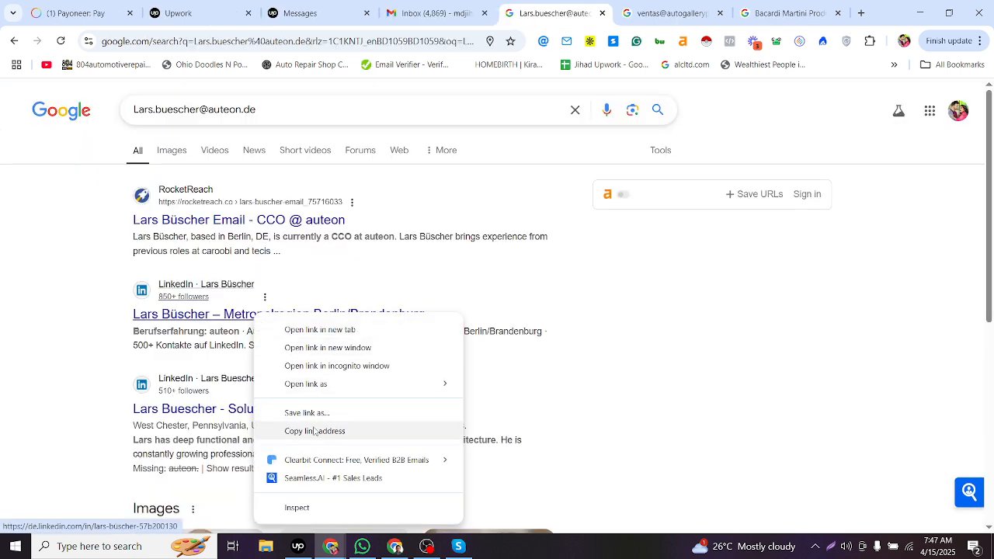
pyautogui.click(311, 430)
pyautogui.hotkey('alt', 'Tab')
pyautogui.click(911, 336)
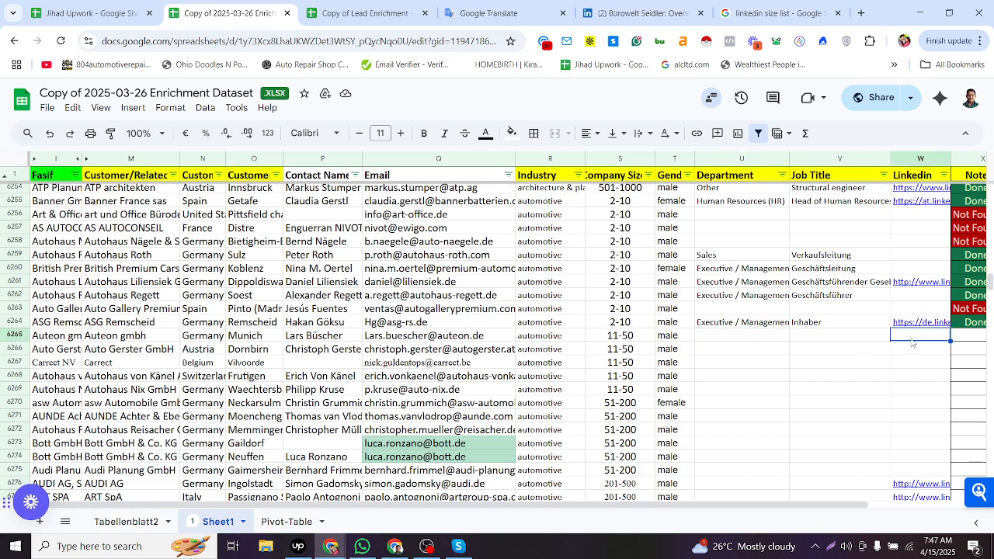
pyautogui.hotkey('ctrl', 'v')
# - Examine the LinkedIn result's snippet for the contact's role at the company
pyautogui.click(852, 340)
pyautogui.hotkey('alt', 'Tab')
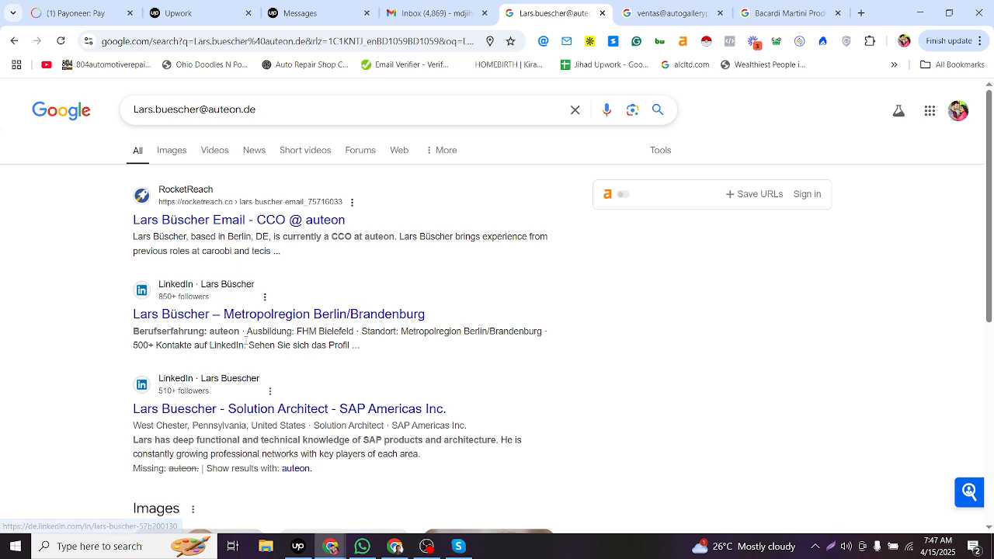
pyautogui.moveTo(246, 329); pyautogui.dragTo(380, 332)
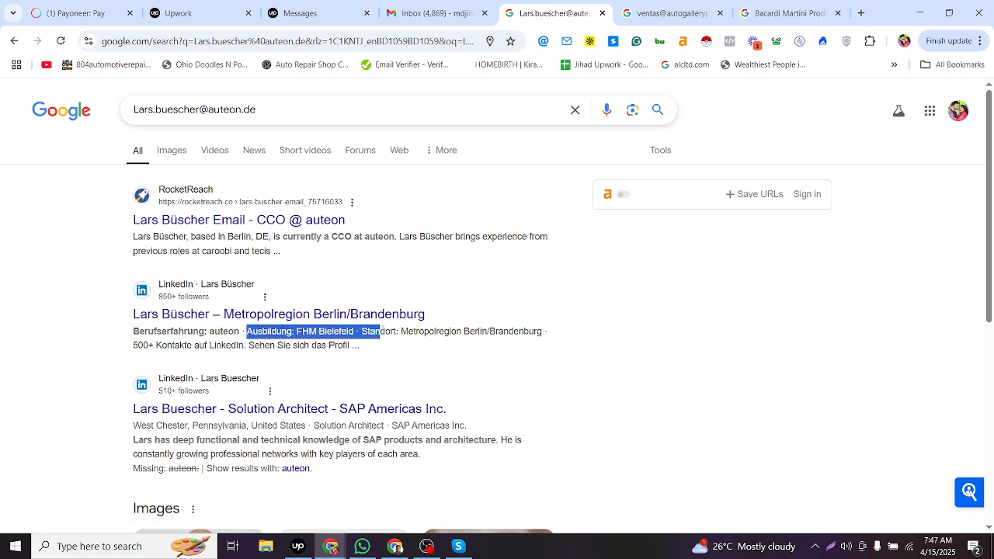
pyautogui.moveTo(226, 346); pyautogui.dragTo(207, 332)
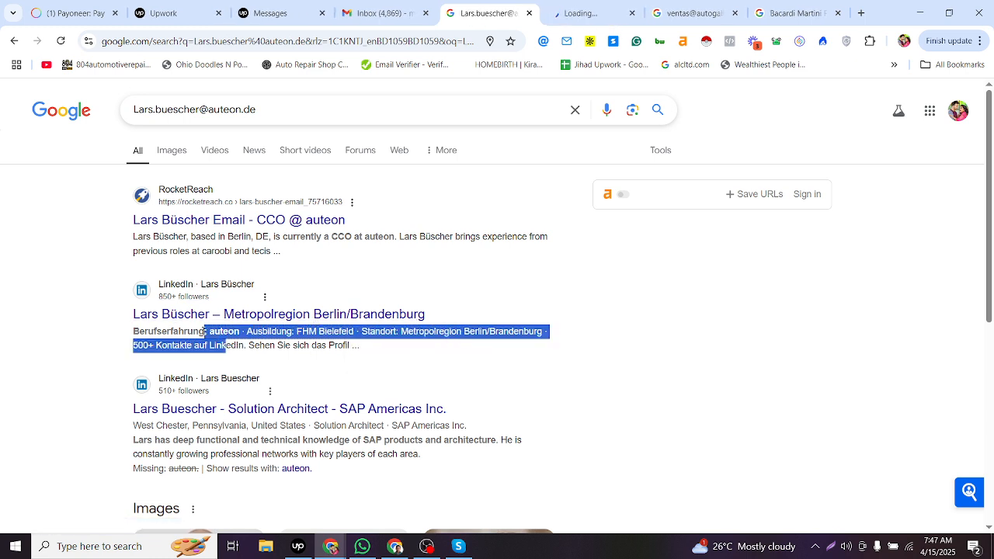
# - Set row 6265's Note status to Done by copying it from row 6264
pyautogui.hotkey('alt', 'Tab')
pyautogui.click(966, 327)
pyautogui.hotkey('ctrl', 'c')
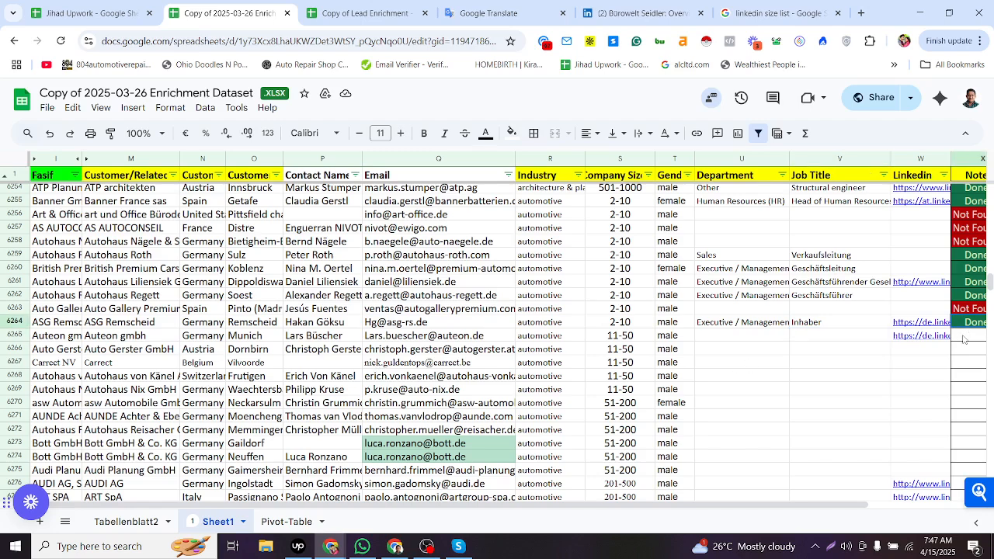
pyautogui.click(964, 337)
pyautogui.hotkey('ctrl', 'v')
# - Open the contact's LinkedIn profile and review its Experience section for the current role
pyautogui.click(808, 338)
pyautogui.click(758, 342)
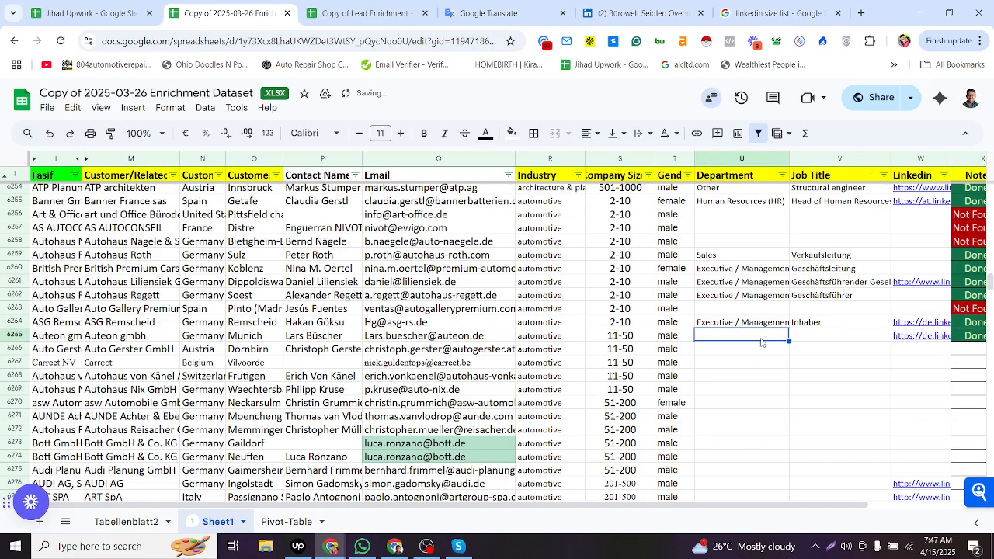
pyautogui.hotkey('alt', 'Tab')
pyautogui.click(609, 17)
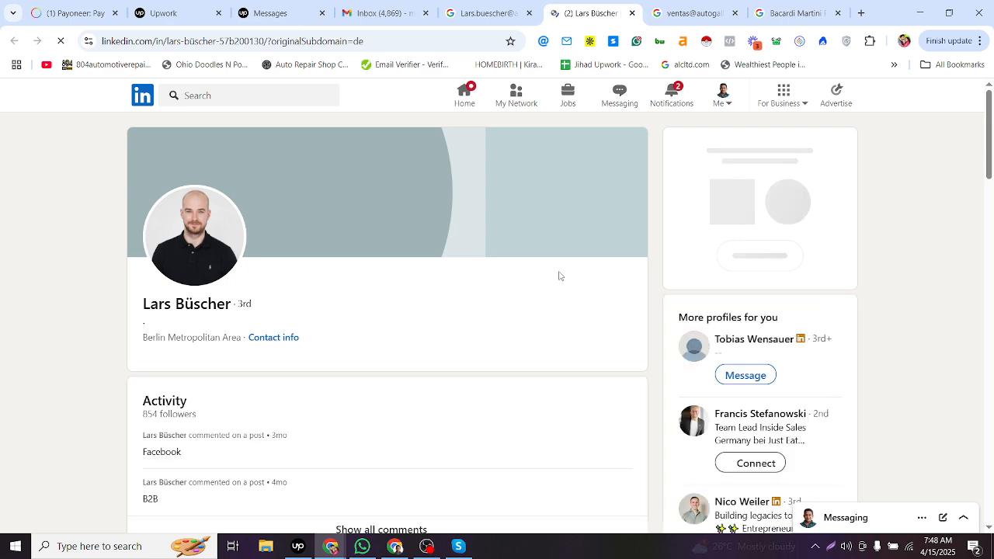
pyautogui.scroll(-3, 371, 357)
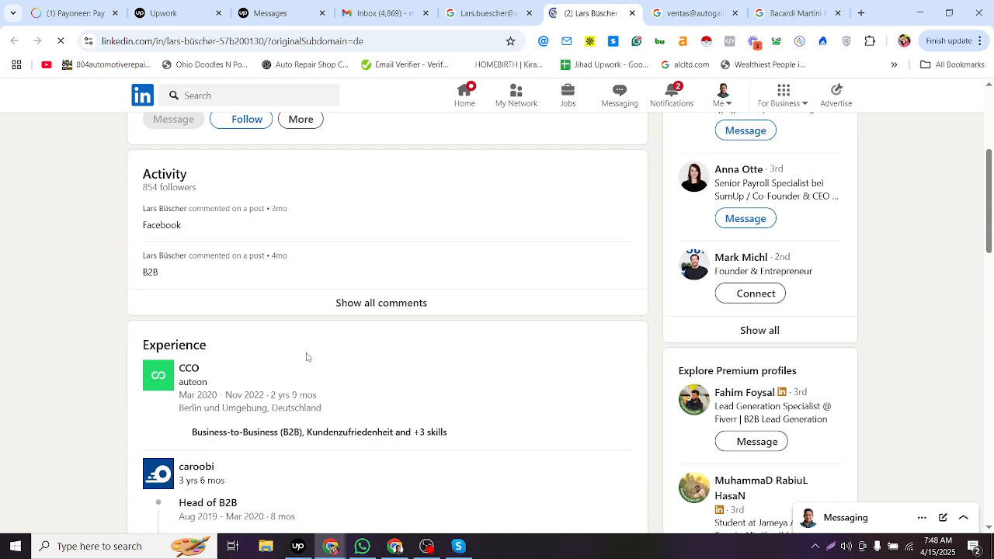
pyautogui.hotkey('alt', 'Tab')
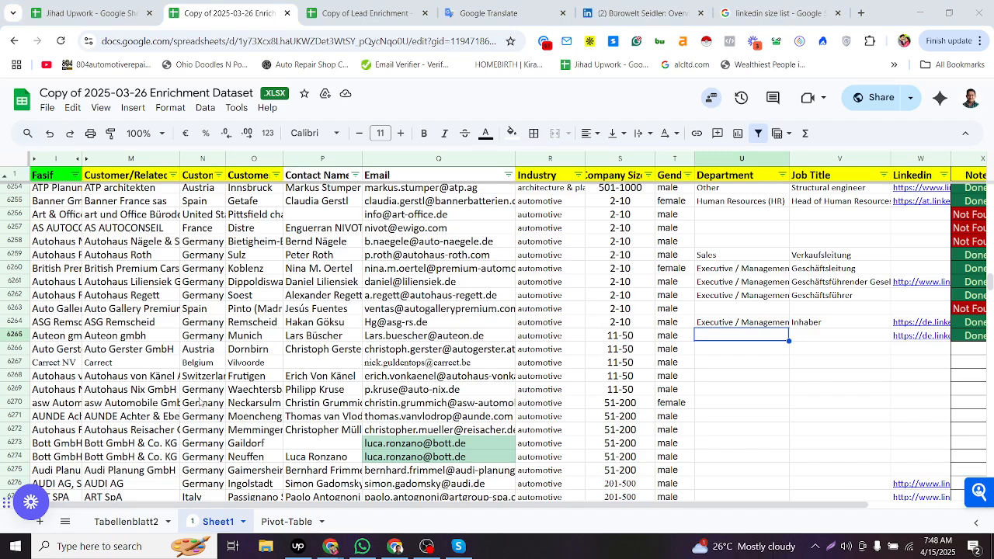
pyautogui.hotkey('alt', 'Tab')
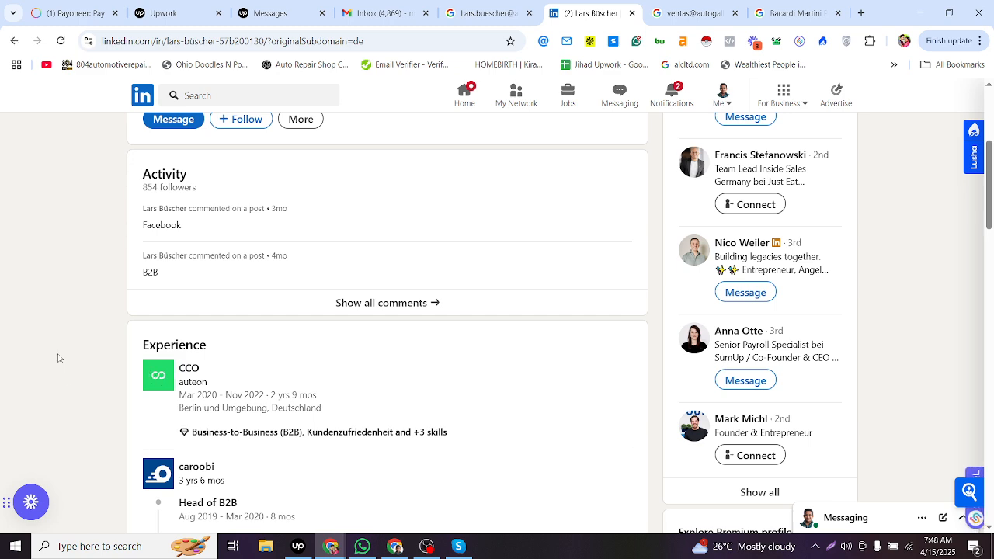
pyautogui.hotkey('alt', 'Tab')
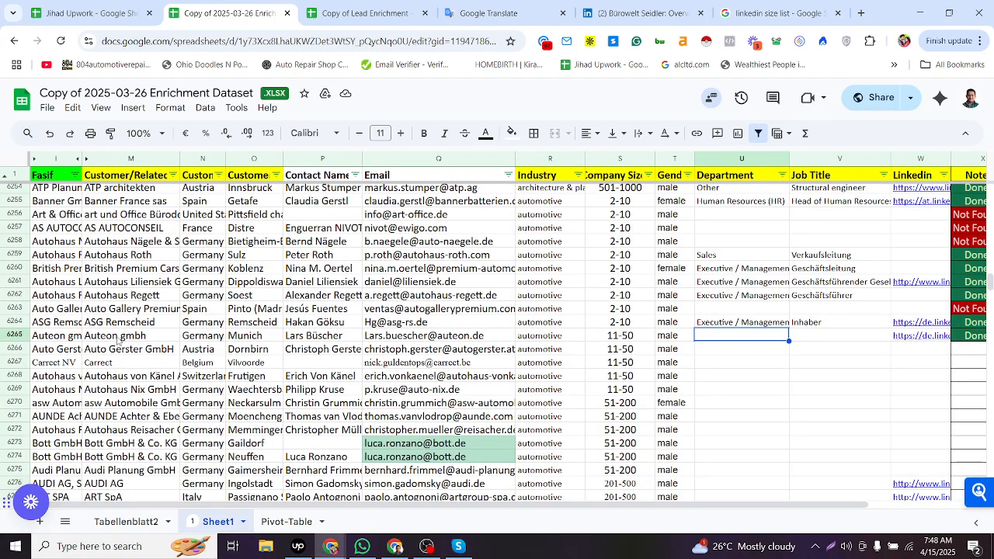
pyautogui.click(124, 336)
pyautogui.doubleClick(120, 336)
pyautogui.moveTo(120, 336); pyautogui.dragTo(144, 335)
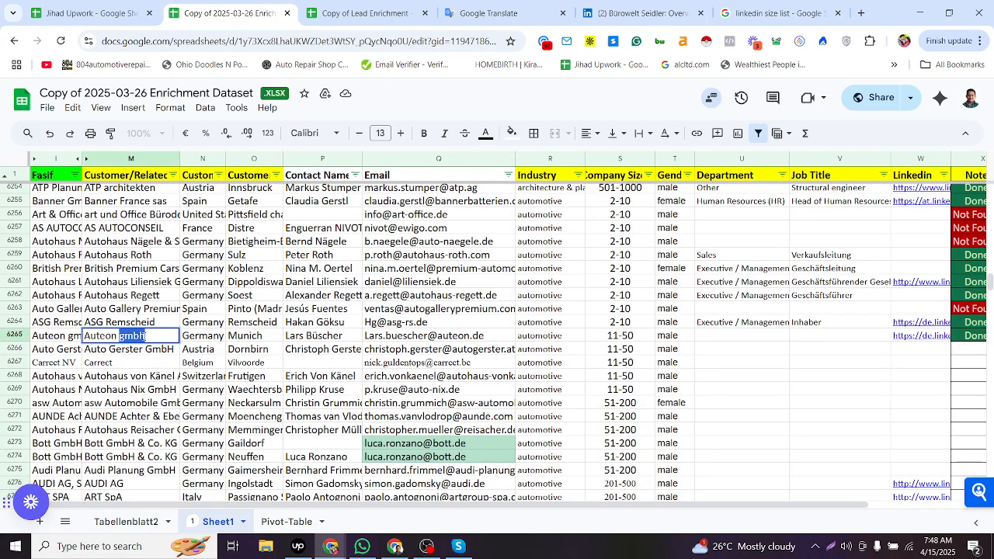
pyautogui.press('Escape')
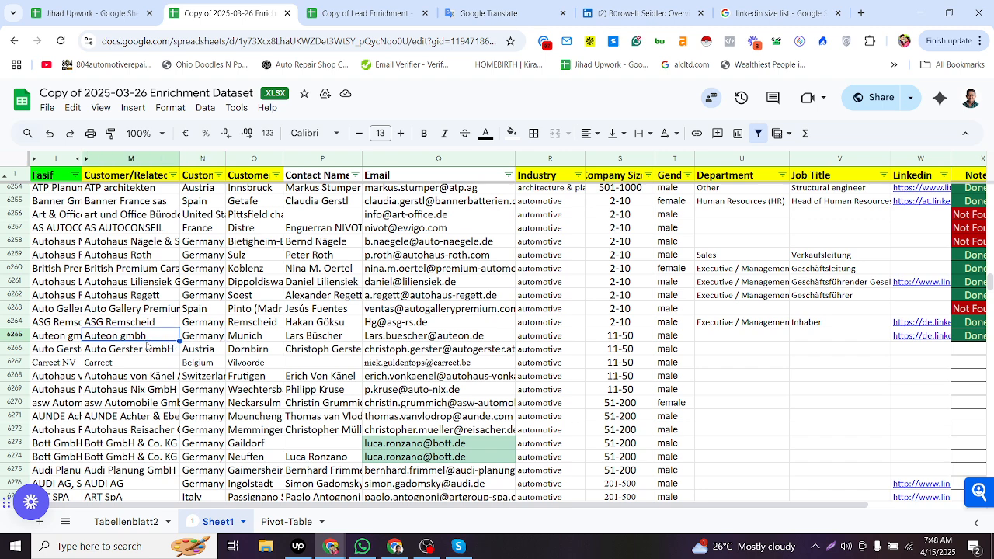
# - Copy the current role CCO from the LinkedIn Experience section into row 6265's Job Title cell, removing the extra logo text
pyautogui.hotkey('alt', 'Tab')
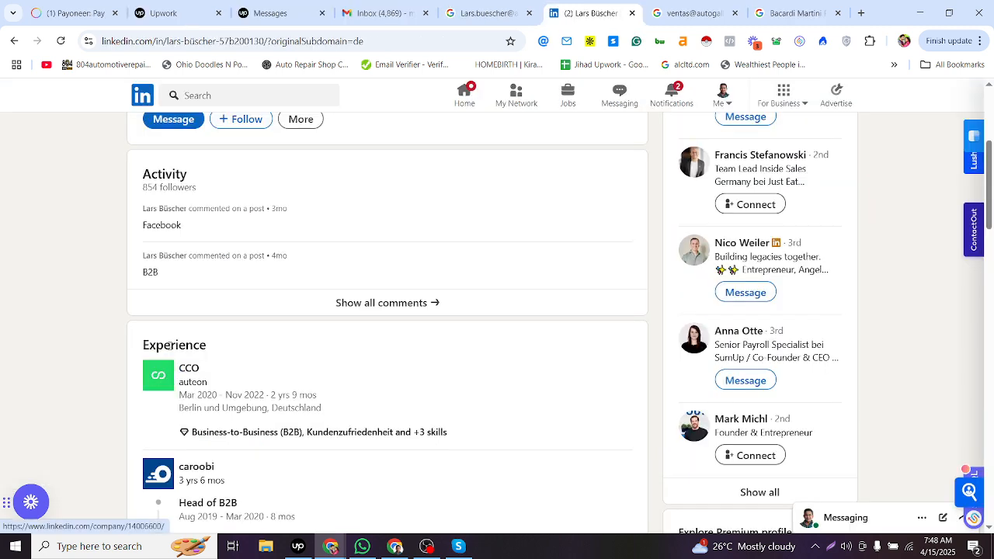
pyautogui.middleClick(159, 377)
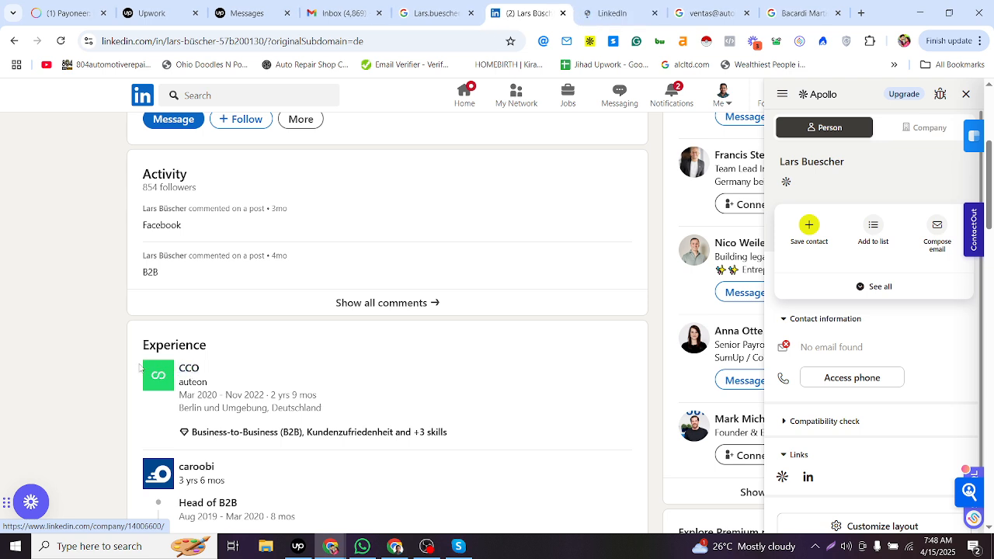
pyautogui.moveTo(139, 368); pyautogui.dragTo(200, 367)
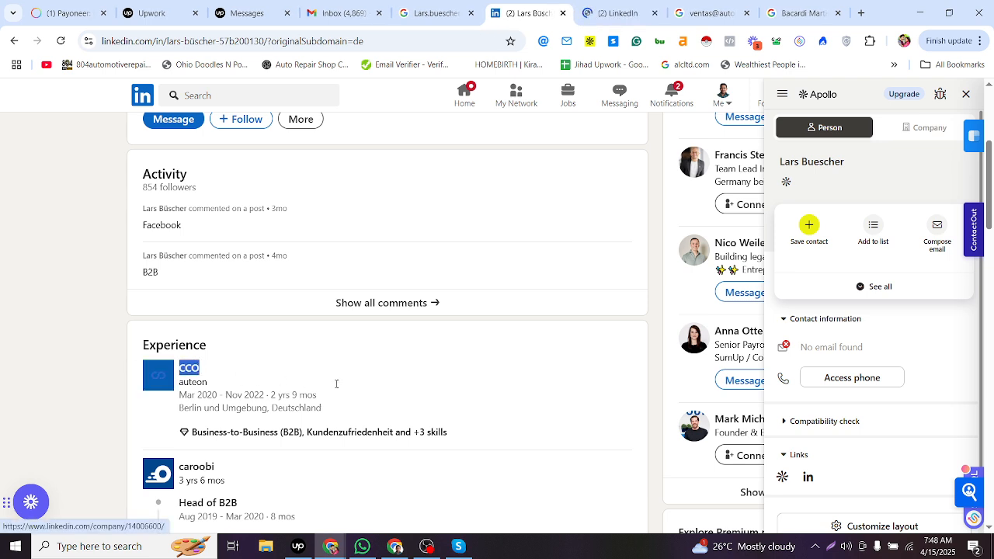
pyautogui.hotkey('alt', 'Tab')
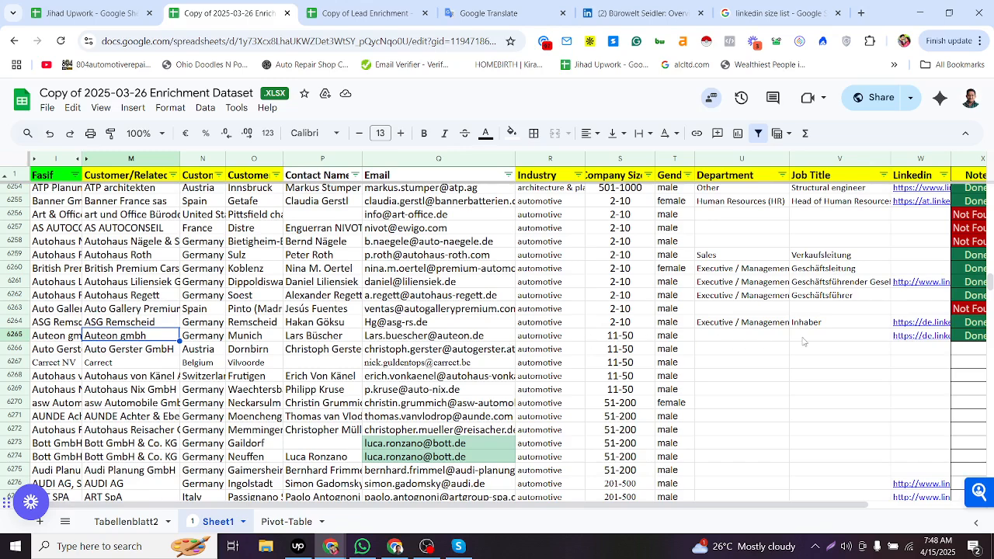
pyautogui.doubleClick(813, 338)
pyautogui.hotkey('ctrl', 'v')
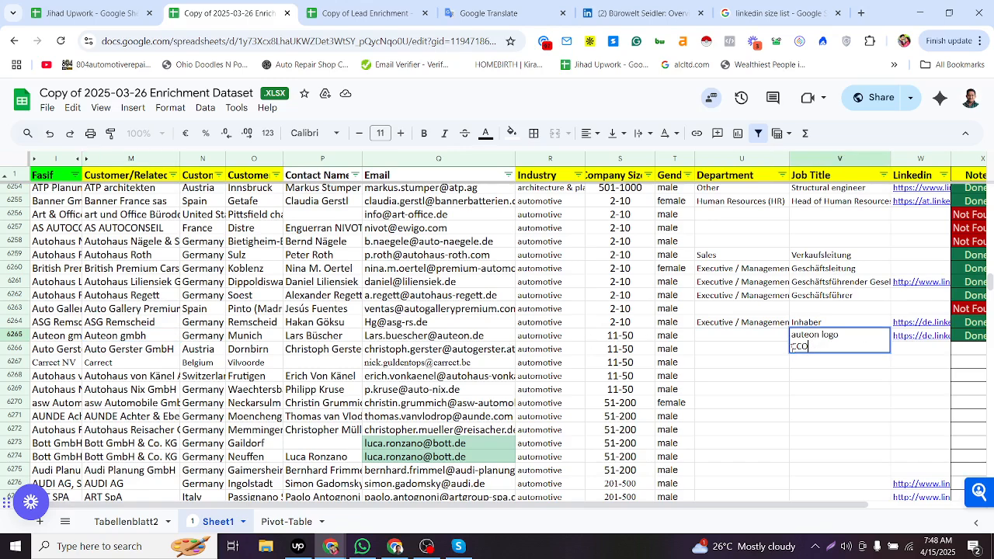
pyautogui.moveTo(792, 347); pyautogui.dragTo(780, 330)
pyautogui.press('BackSpace')
pyautogui.click(781, 339)
pyautogui.click(814, 340)
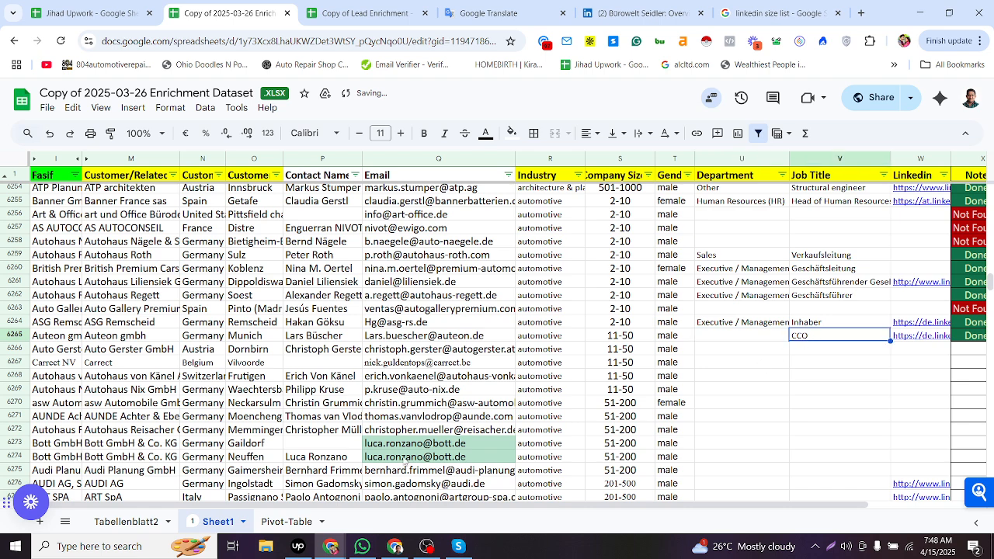
# - Search the Tabellenblatt2 title mapping sheet for CCO to find its suggested department
pyautogui.click(117, 525)
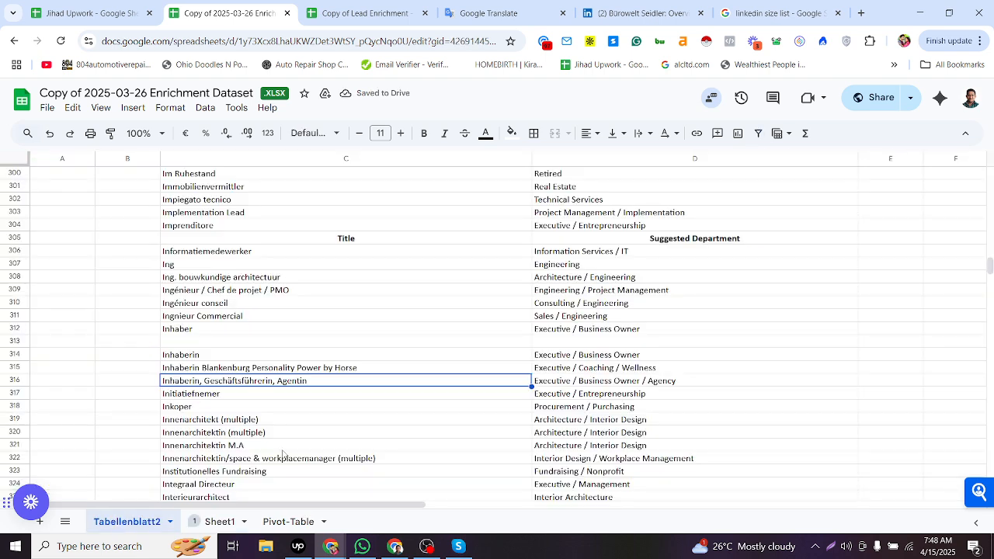
pyautogui.hotkey('ctrl', 'f')
pyautogui.hotkey('ctrl', 'v')
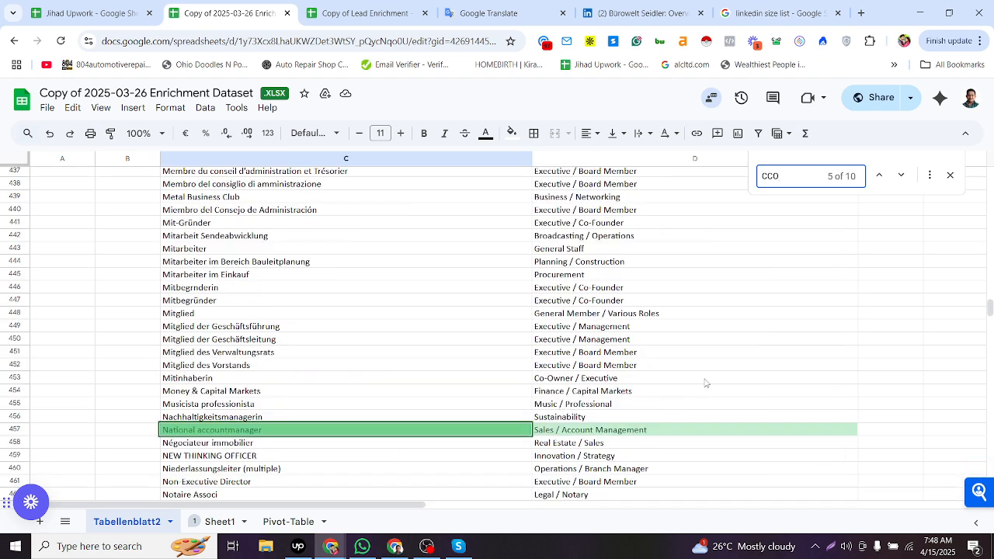
pyautogui.click(879, 175)
pyautogui.click(878, 176)
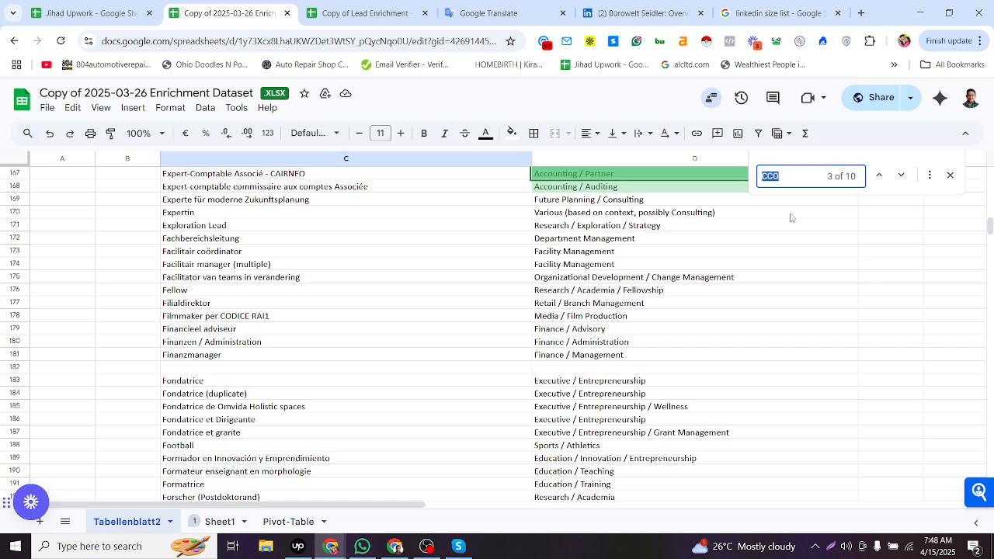
pyautogui.click(949, 175)
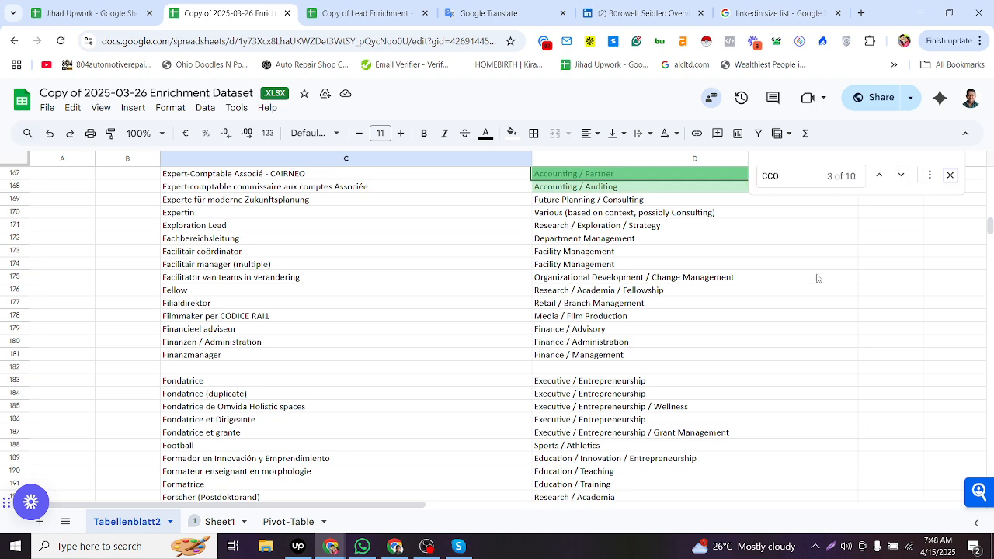
pyautogui.click(235, 521)
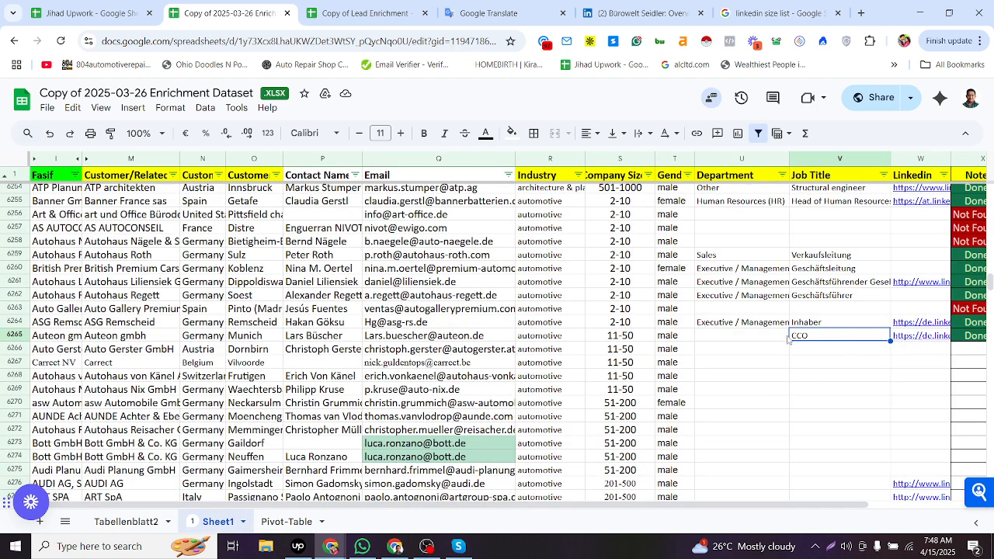
# - Search the web for row 6267's contact e-mail address
pyautogui.click(726, 340)
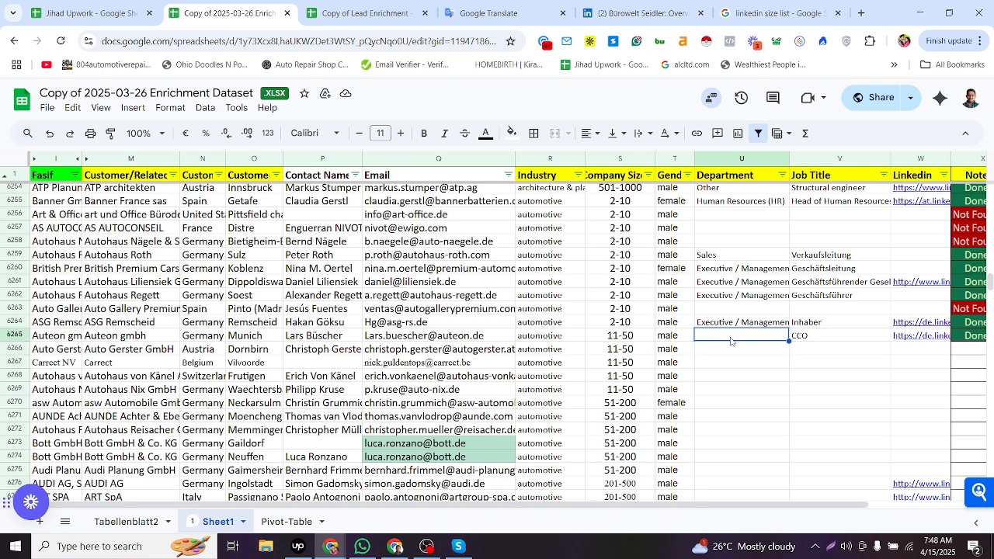
pyautogui.click(731, 348)
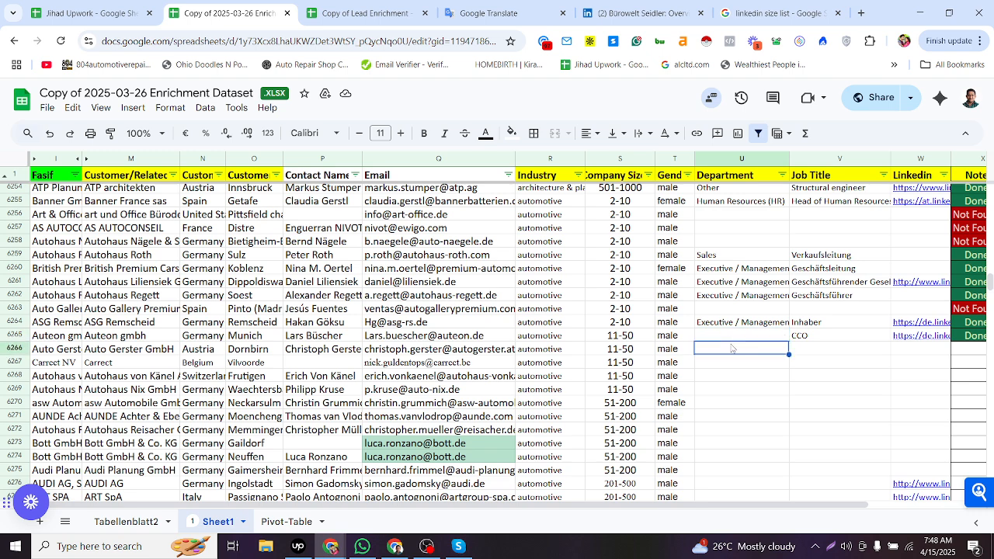
pyautogui.click(318, 364)
pyautogui.click(147, 363)
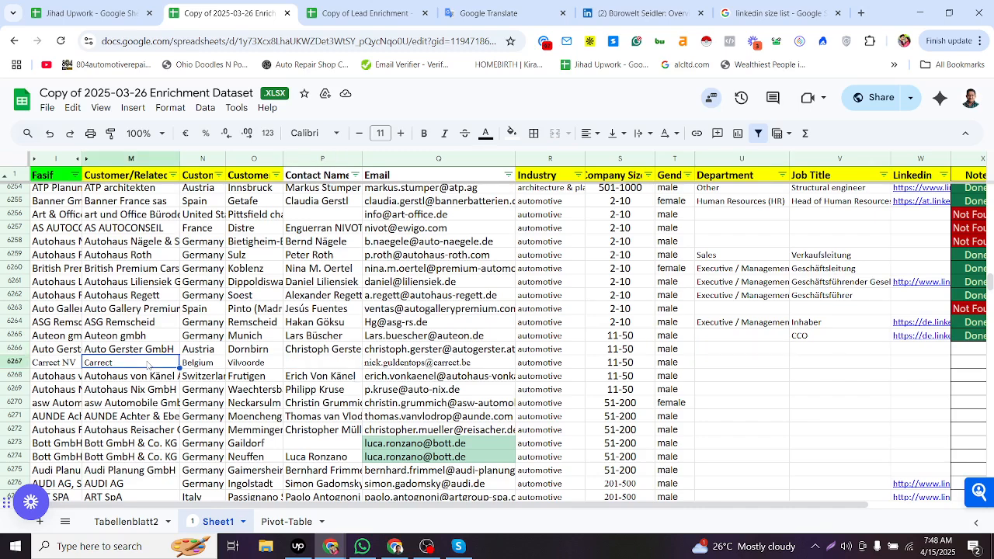
pyautogui.click(250, 365)
pyautogui.click(323, 364)
pyautogui.click(412, 364)
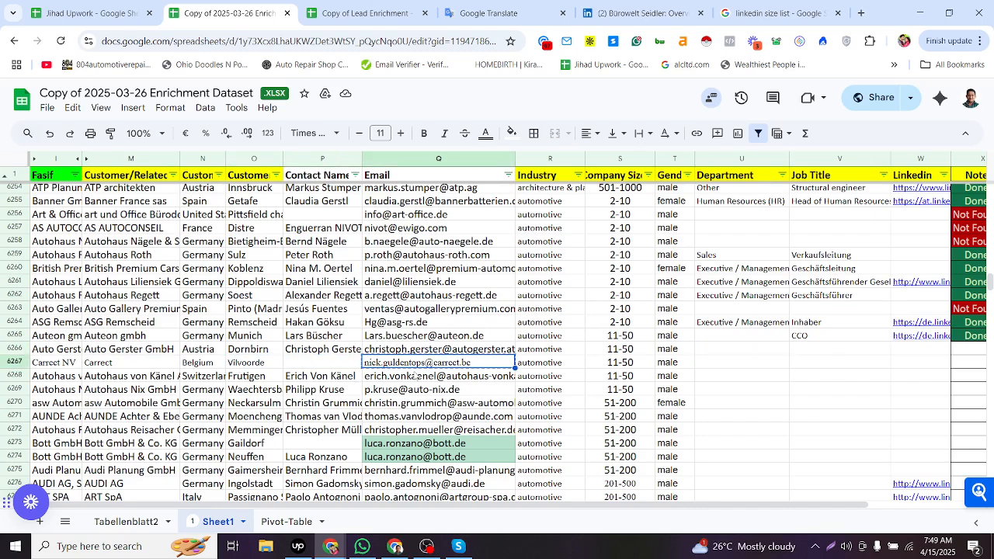
pyautogui.hotkey('alt', 'Tab')
pyautogui.click(434, 13)
pyautogui.click(433, 37)
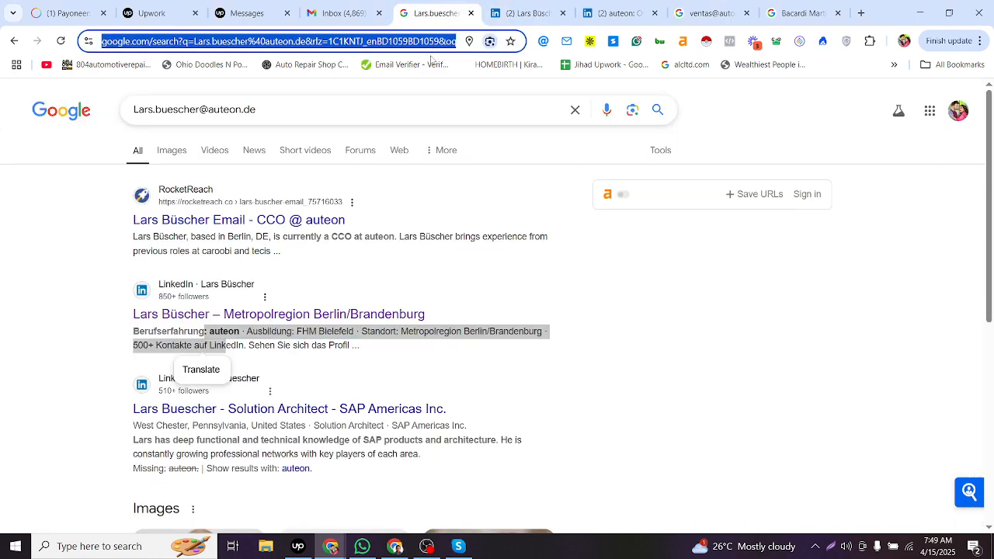
pyautogui.hotkey('ctrl', 'v')
pyautogui.press('Return')
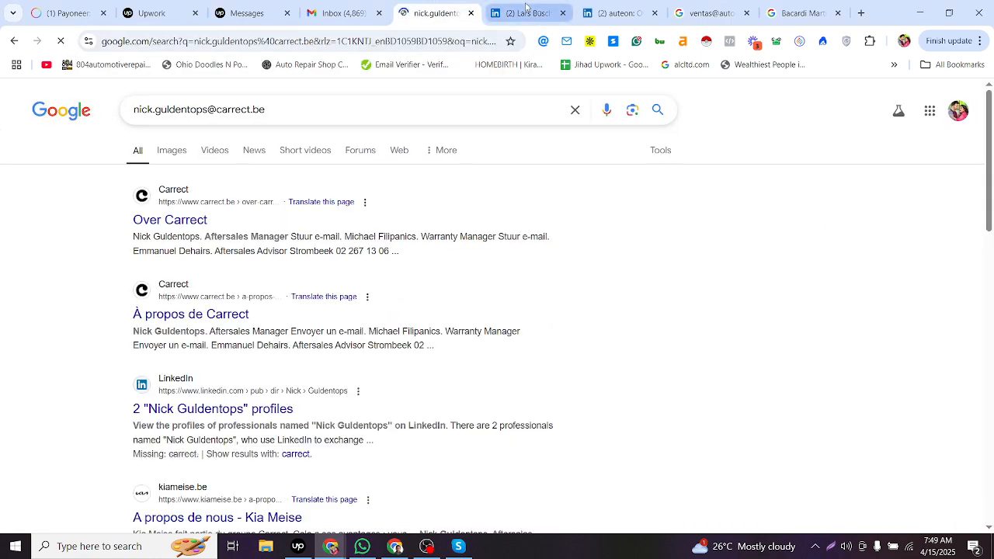
# - Copy the contact's name from the search result snippet into row 6267's Contact Name cell
pyautogui.hotkey('alt', 'Tab')
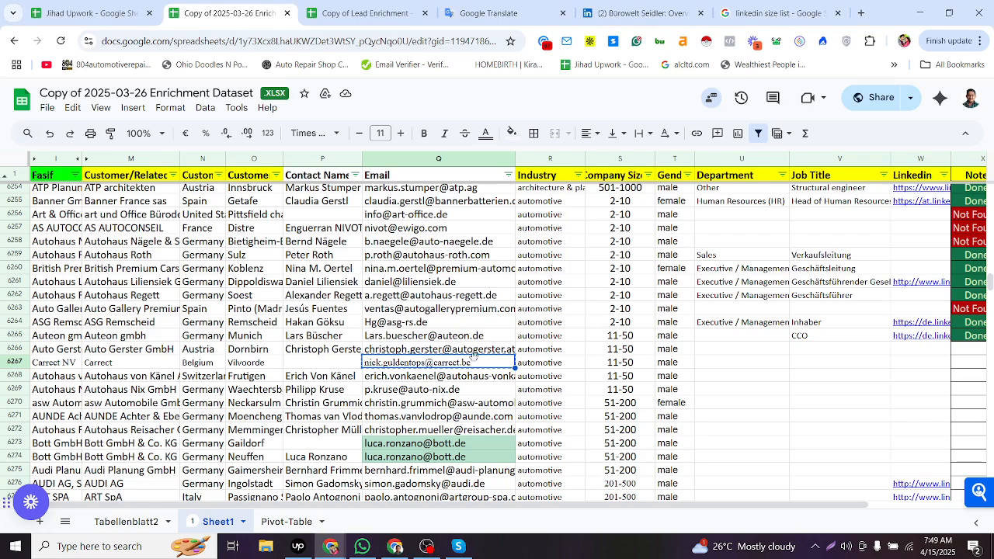
pyautogui.hotkey('alt', 'Tab')
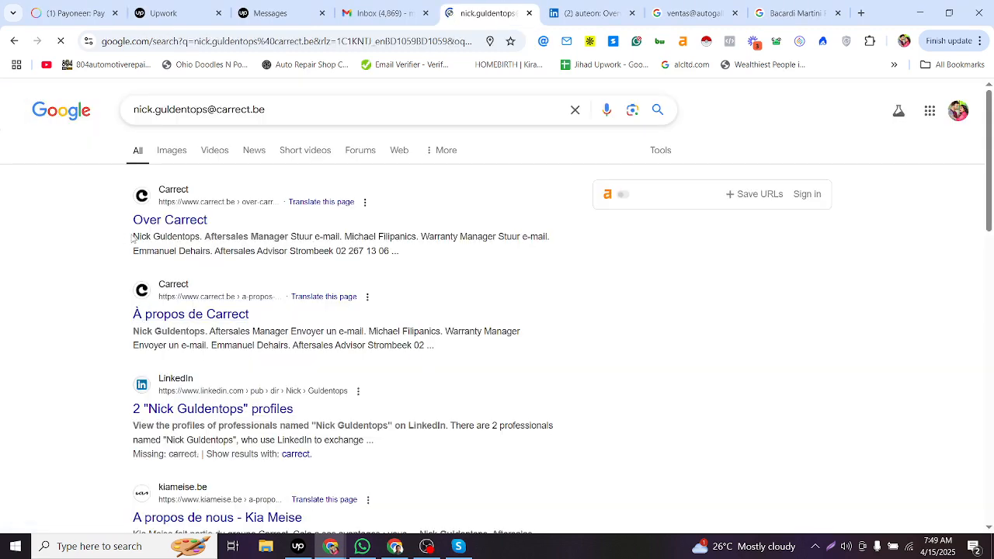
pyautogui.moveTo(133, 236); pyautogui.dragTo(202, 232)
pyautogui.hotkey('ctrl', 'c')
pyautogui.hotkey('alt', 'Tab')
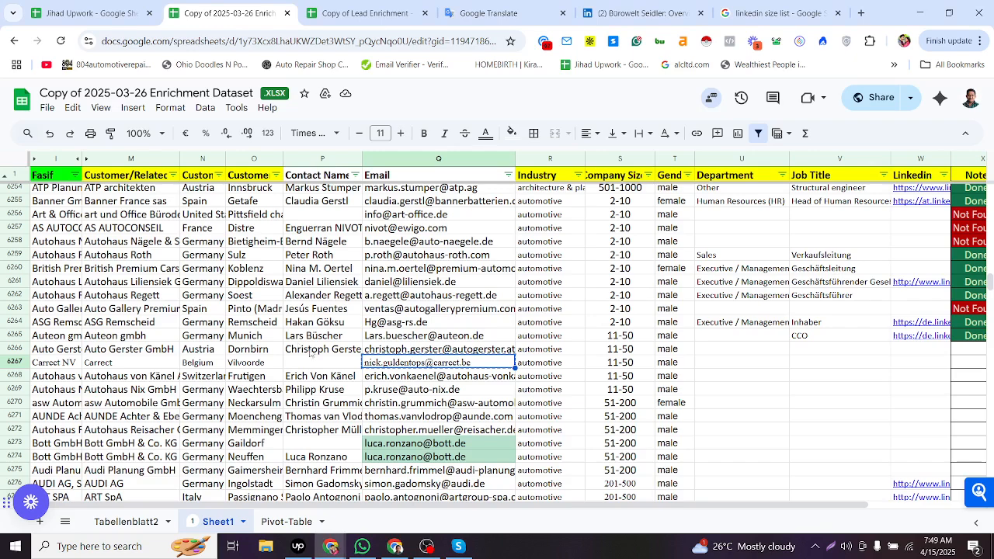
pyautogui.doubleClick(311, 363)
pyautogui.hotkey('ctrl', 'v')
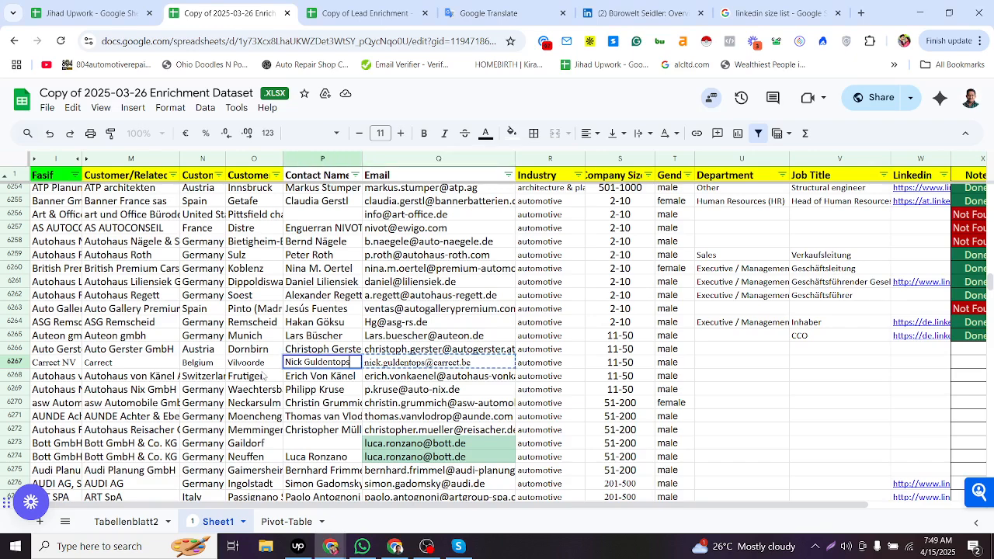
pyautogui.click(160, 365)
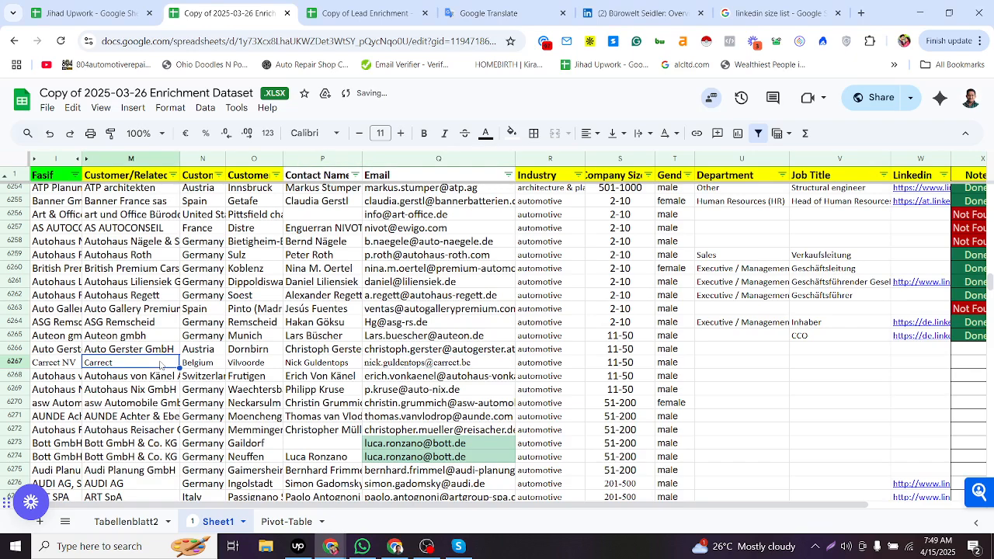
pyautogui.click(314, 367)
# - Search the web for the contact's name with Carrect and linkedin, and scan the results
pyautogui.hotkey('alt', 'Tab')
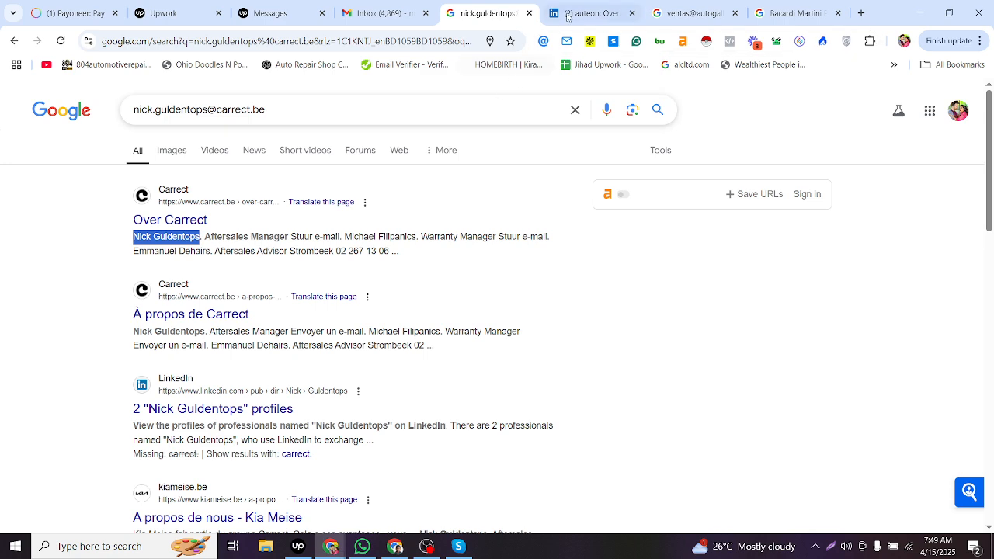
pyautogui.click(665, 7)
pyautogui.click(255, 45)
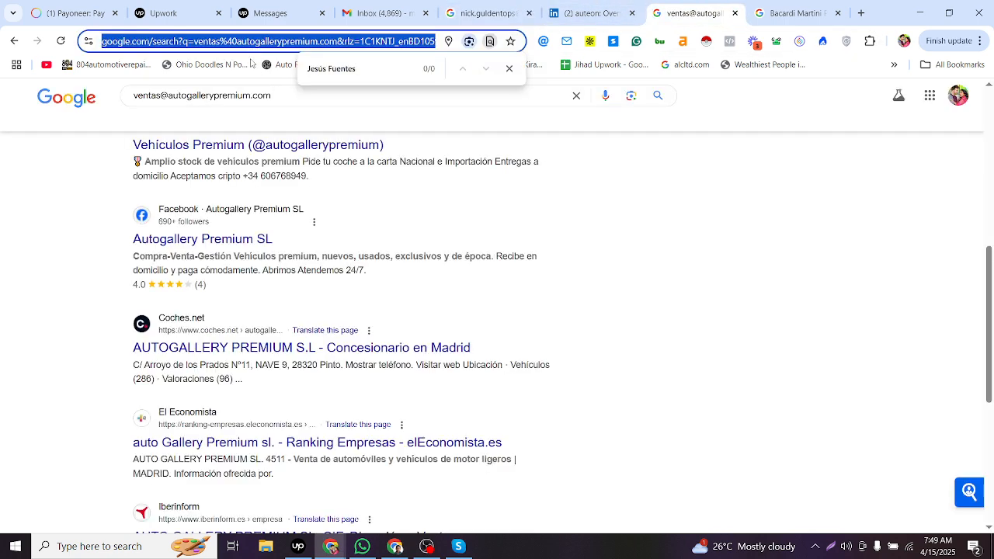
pyautogui.write('linkedin')
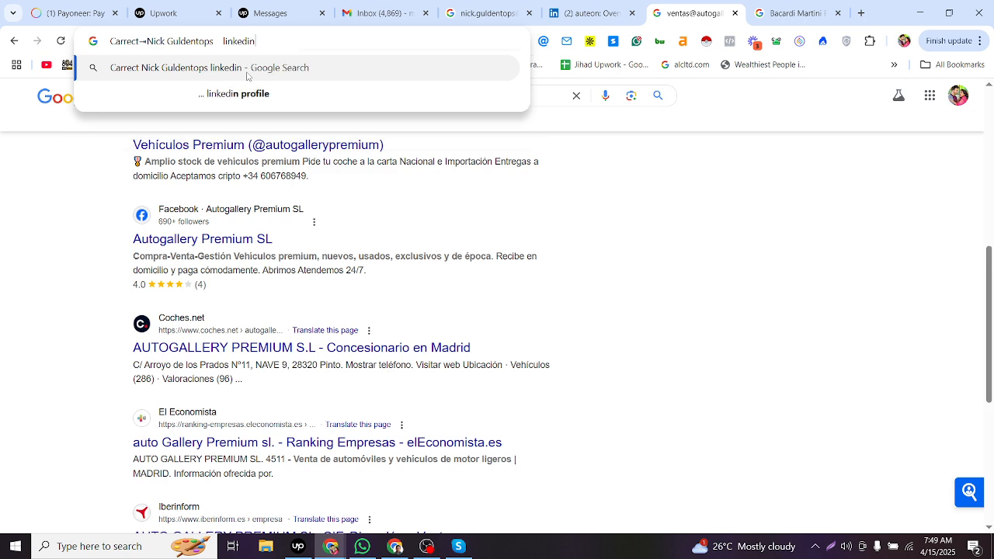
pyautogui.press('Return')
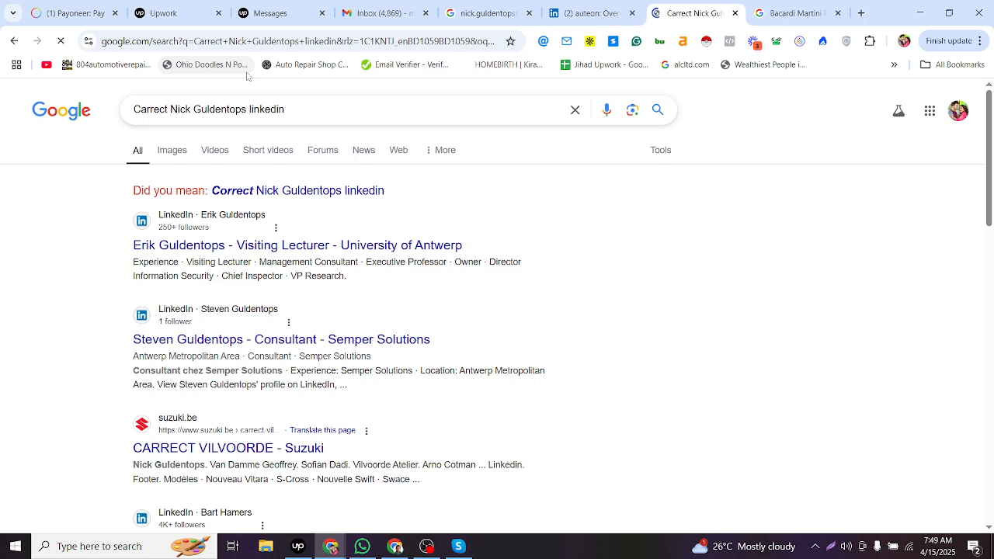
pyautogui.scroll(-3, 176, 283)
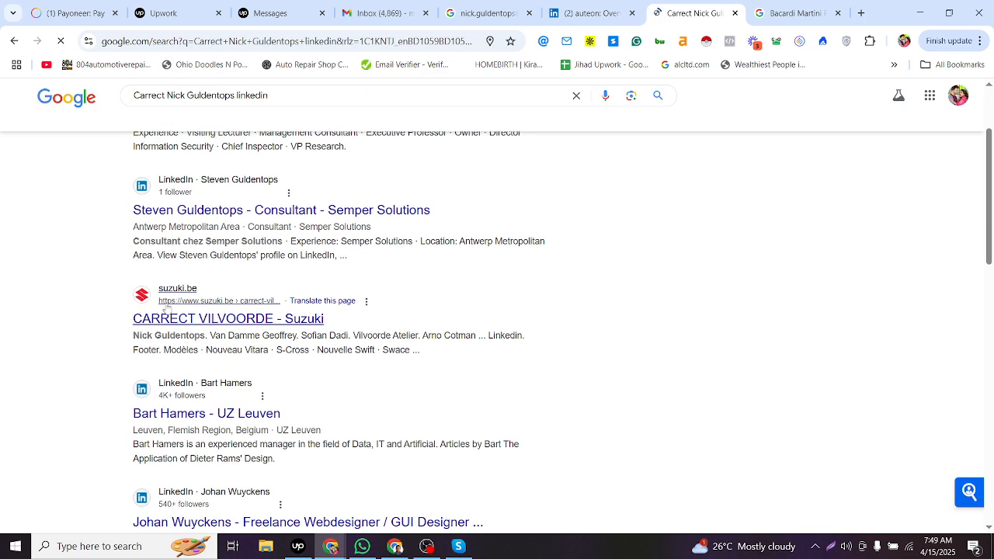
# - Copy the title Aftersales Manager from the Carrect search result into row 6267's Job Title cell
pyautogui.click(485, 13)
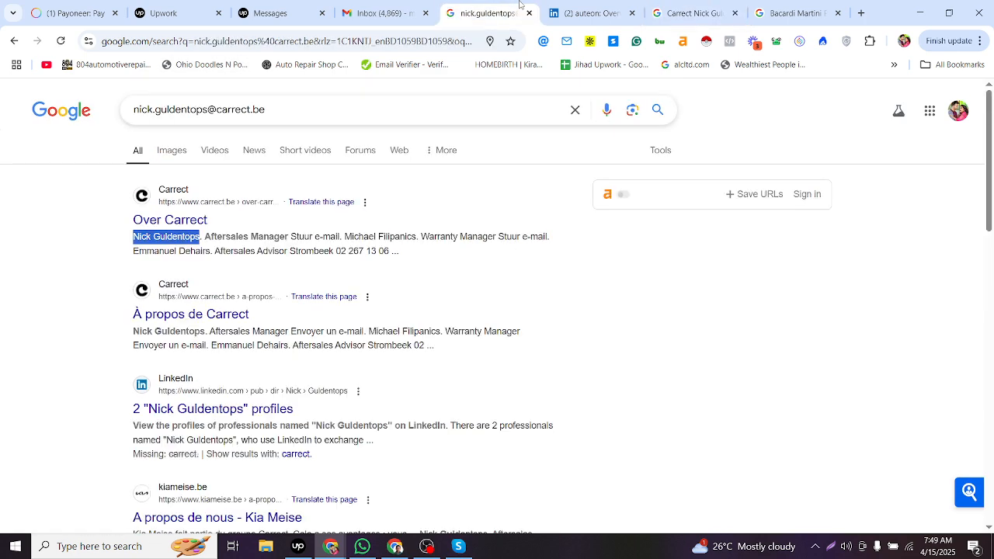
pyautogui.click(206, 241)
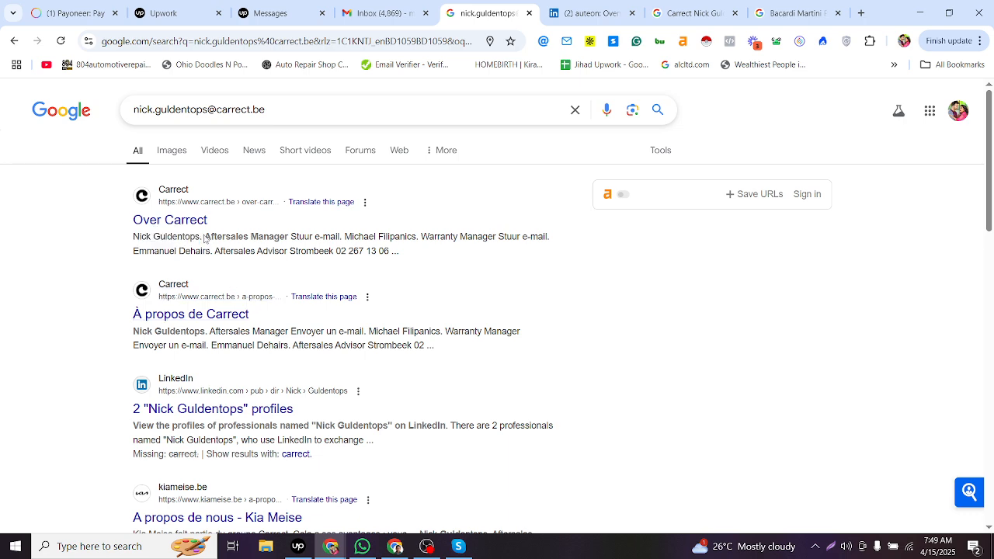
pyautogui.moveTo(135, 236); pyautogui.dragTo(200, 237)
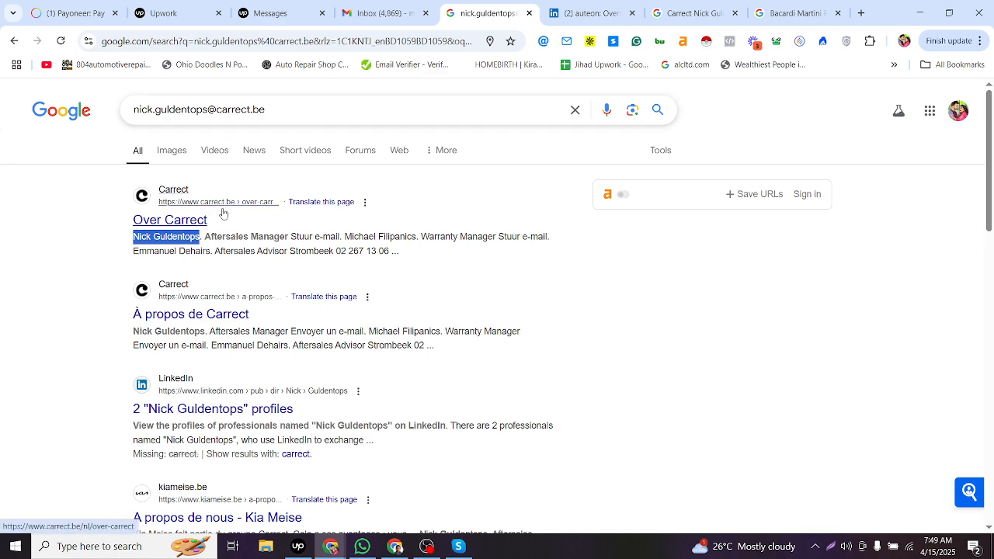
pyautogui.click(208, 234)
pyautogui.moveTo(207, 236); pyautogui.dragTo(288, 237)
pyautogui.hotkey('ctrl', 'c')
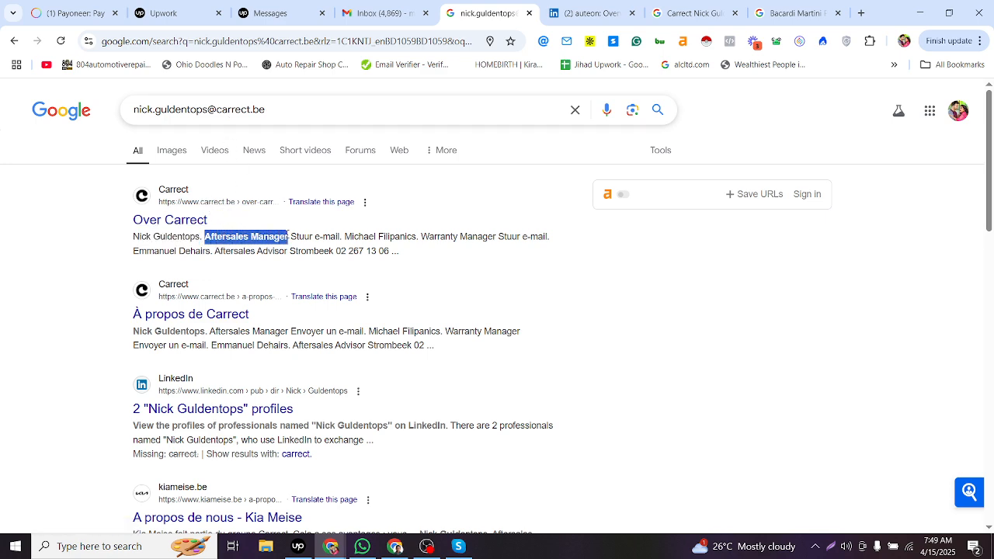
pyautogui.hotkey('alt', 'Tab')
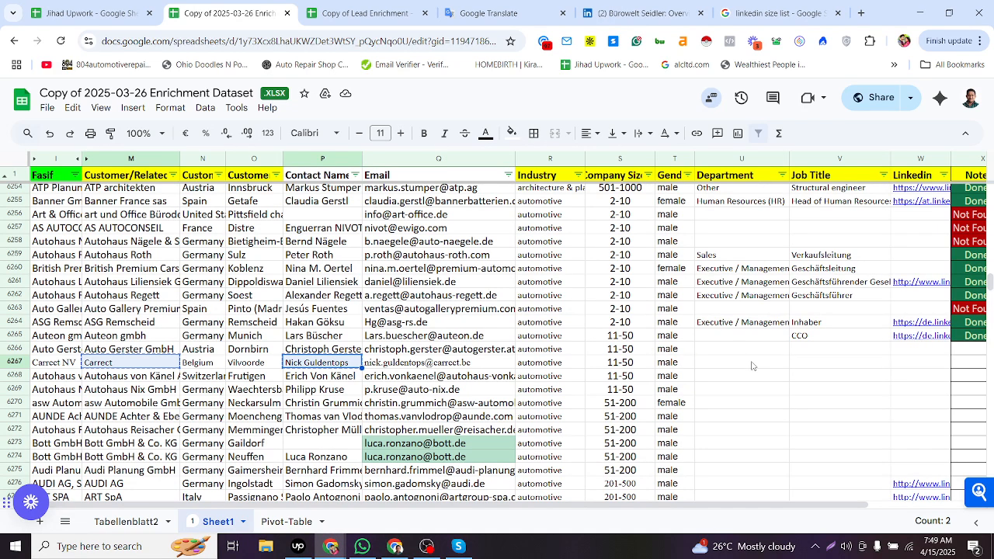
pyautogui.click(751, 365)
pyautogui.press('Tab')
pyautogui.hotkey('ctrl', 'v')
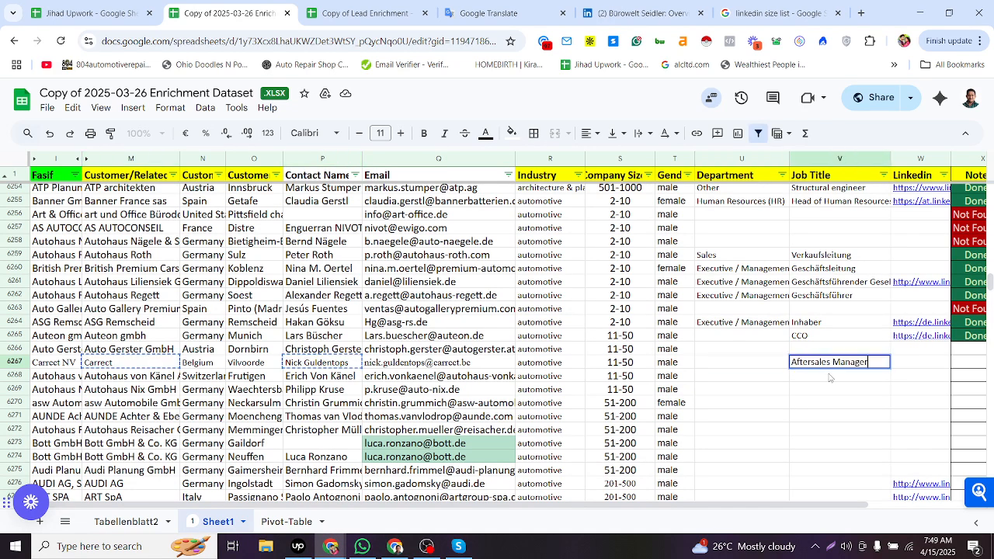
# - Set row 6267's Department to sales
pyautogui.moveTo(811, 365); pyautogui.dragTo(830, 365)
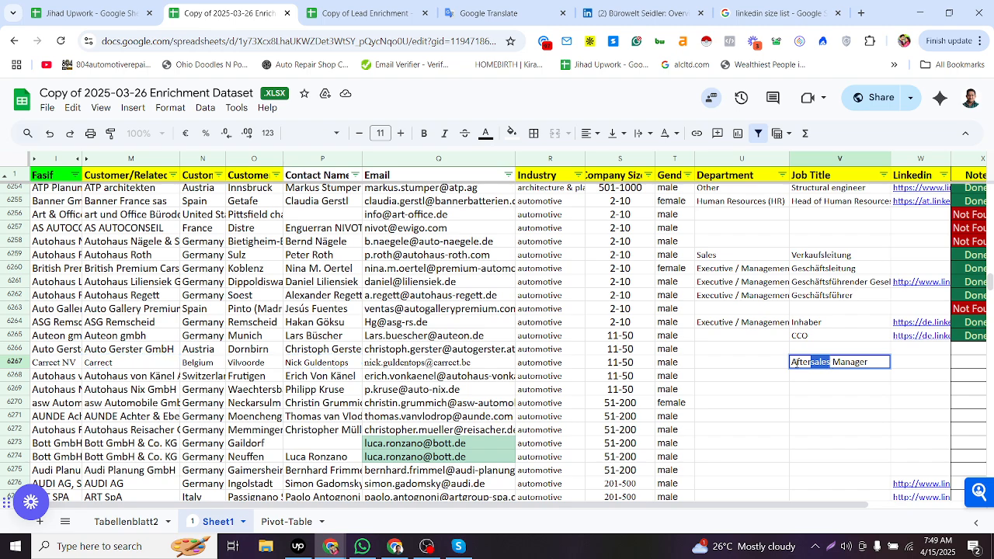
pyautogui.click(742, 367)
pyautogui.write('sales')
pyautogui.click(698, 361)
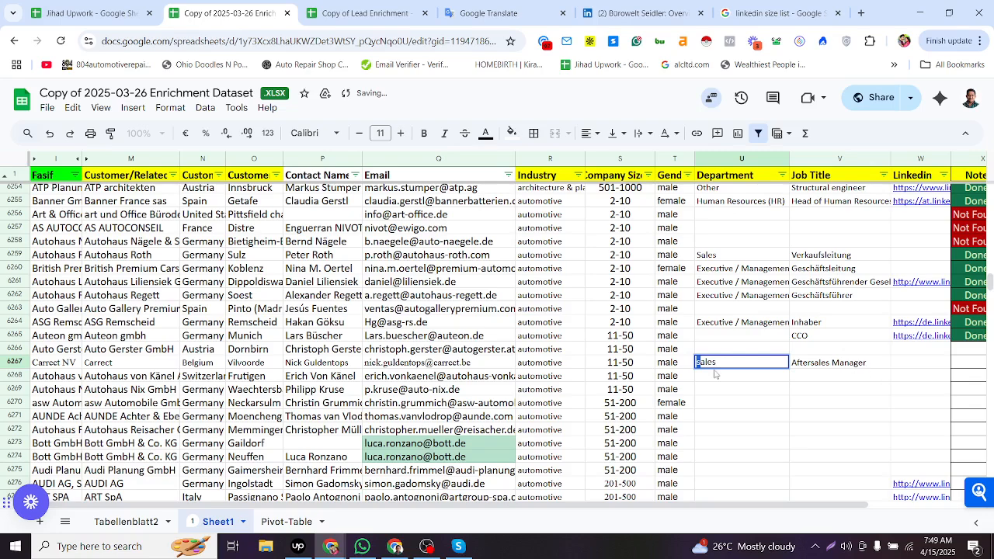
# - Set row 6267's Department to Sales and paste the Done status into its Note cell
pyautogui.write('S')
pyautogui.click(894, 365)
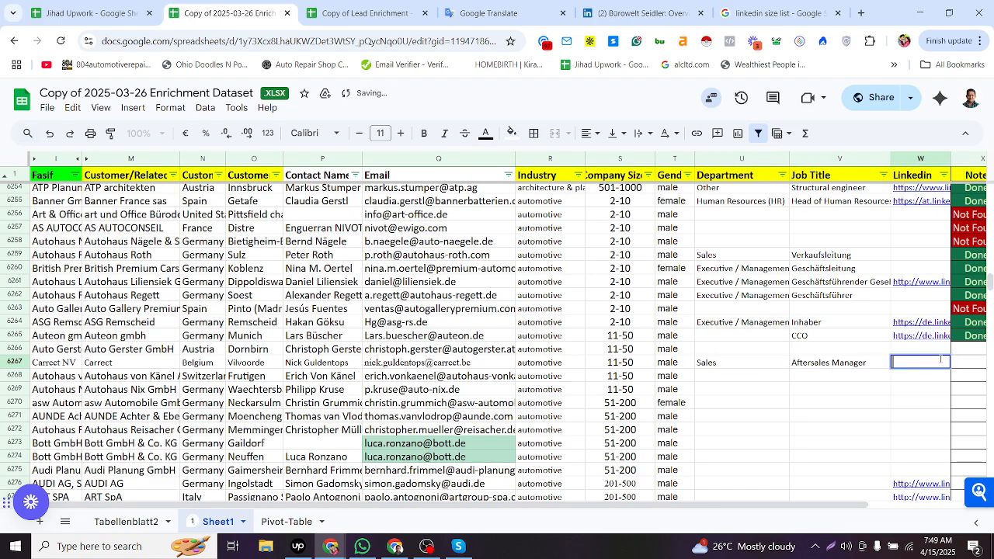
pyautogui.click(961, 340)
pyautogui.click(961, 358)
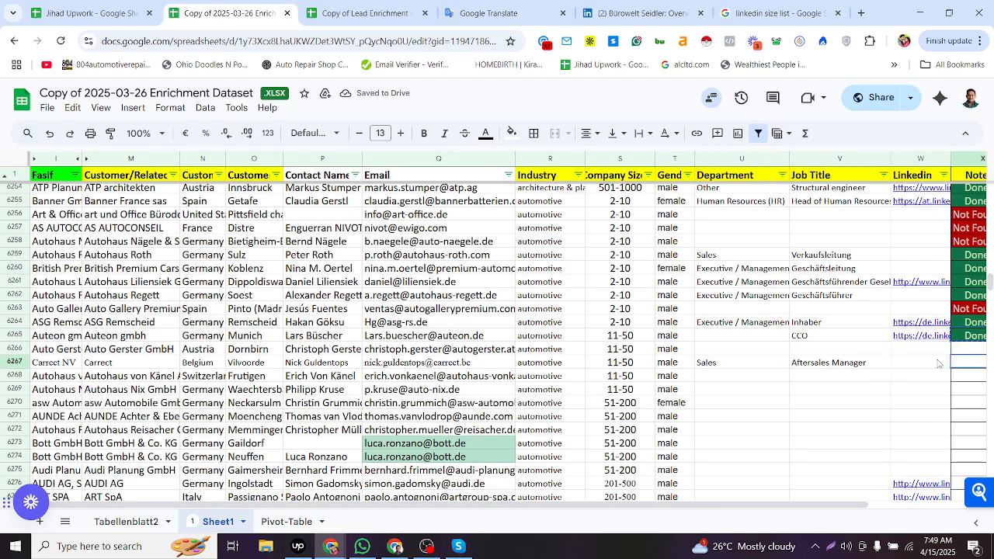
pyautogui.write('Done')
pyautogui.click(898, 369)
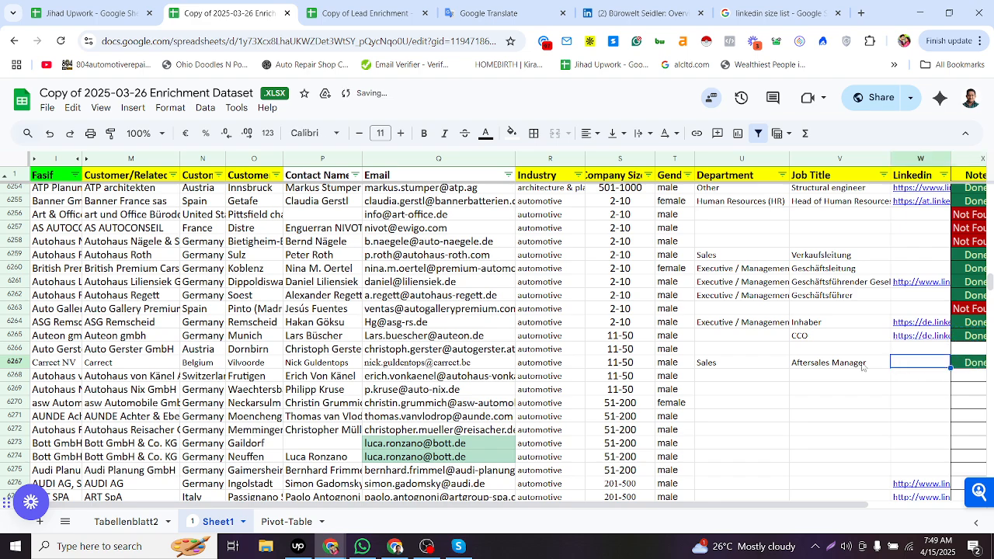
# - Review the Department and Job Title entries in the rows around 6267
pyautogui.click(849, 364)
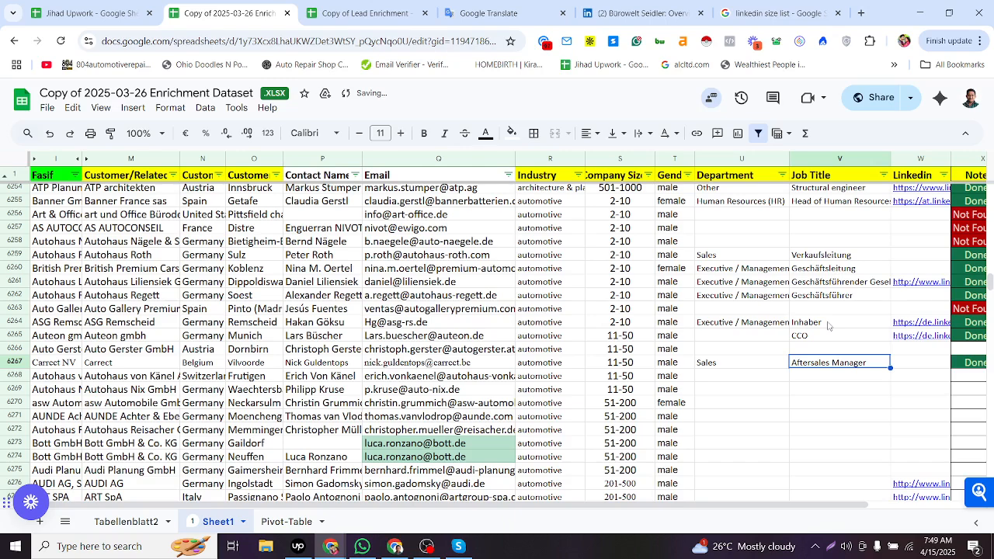
pyautogui.click(810, 243)
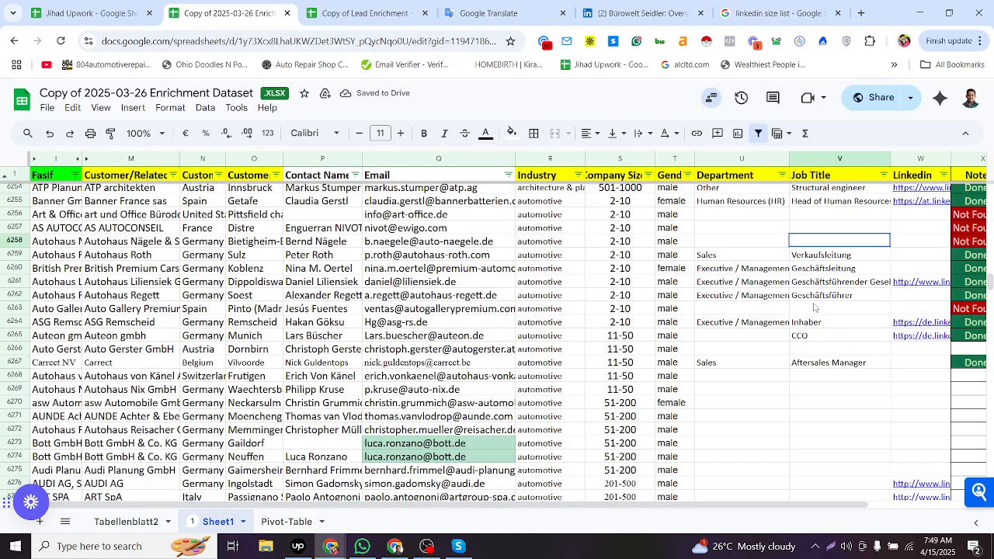
pyautogui.moveTo(818, 350); pyautogui.dragTo(823, 392)
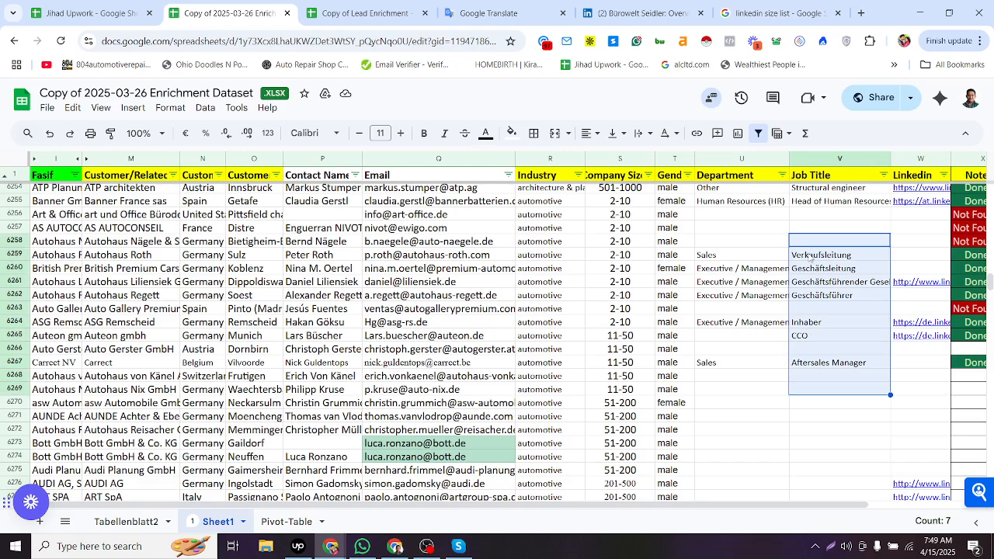
pyautogui.click(751, 360)
pyautogui.scroll(-3, 655, 264)
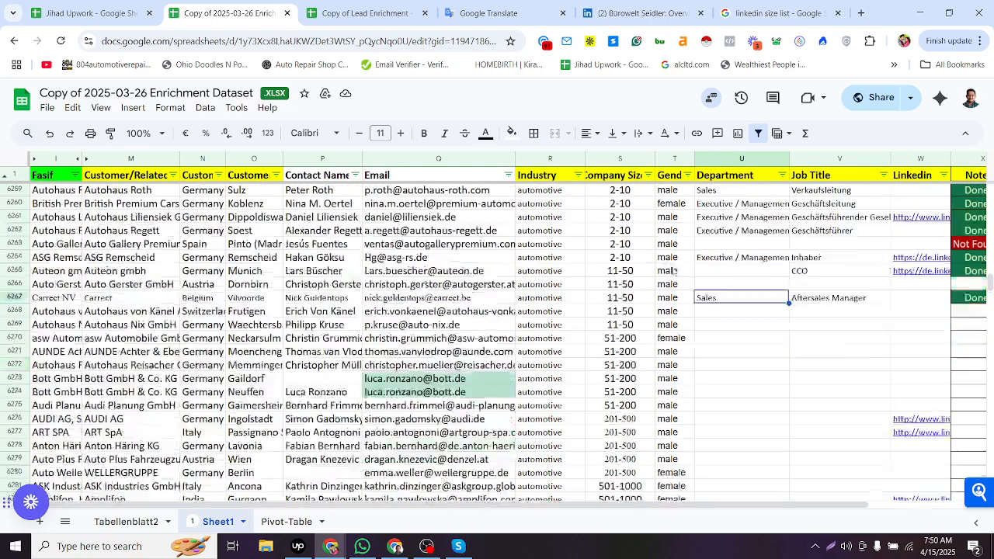
pyautogui.scroll(3, 691, 408)
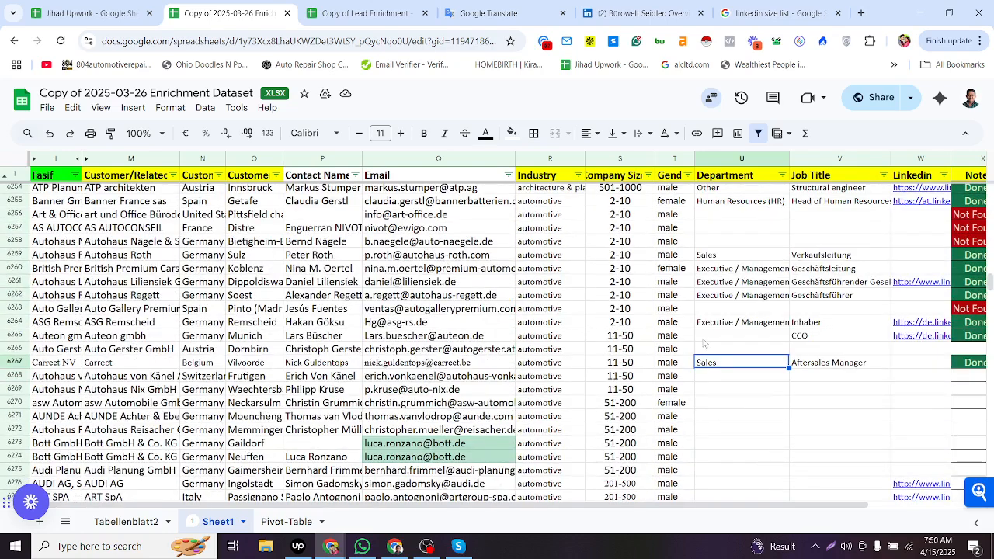
pyautogui.click(672, 349)
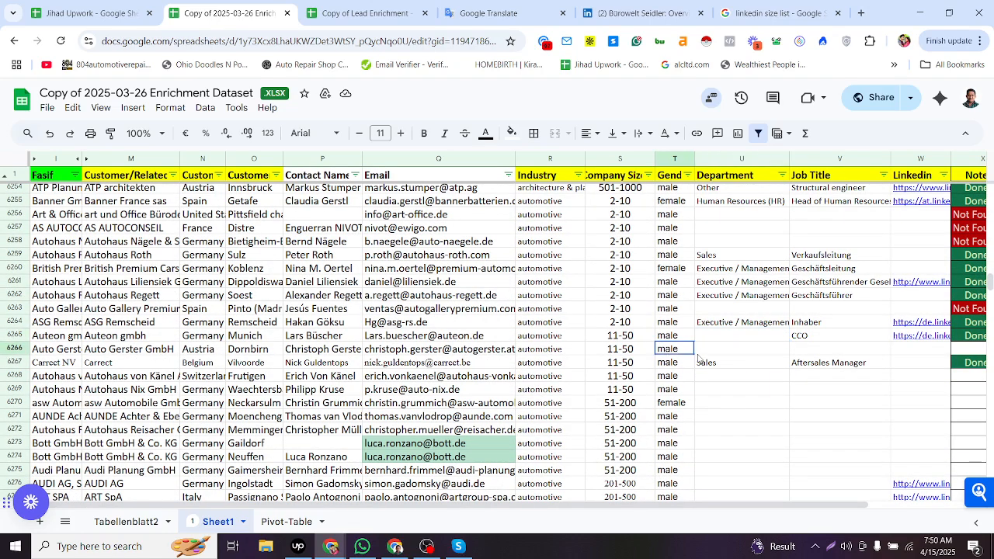
pyautogui.keyDown('shift'); pyautogui.click(799, 354); pyautogui.keyUp('shift')
pyautogui.click(765, 368)
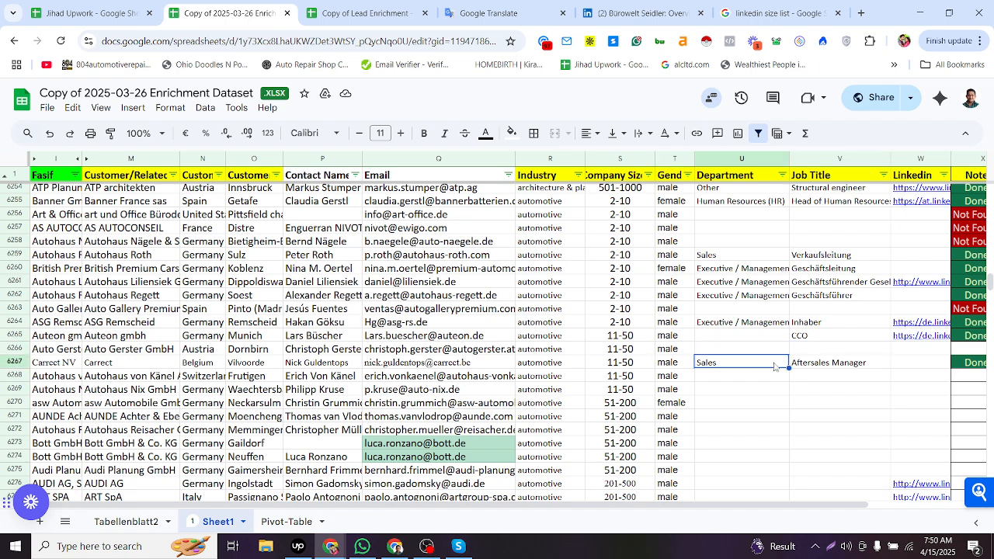
pyautogui.click(810, 363)
pyautogui.click(780, 363)
pyautogui.moveTo(818, 233); pyautogui.dragTo(816, 412)
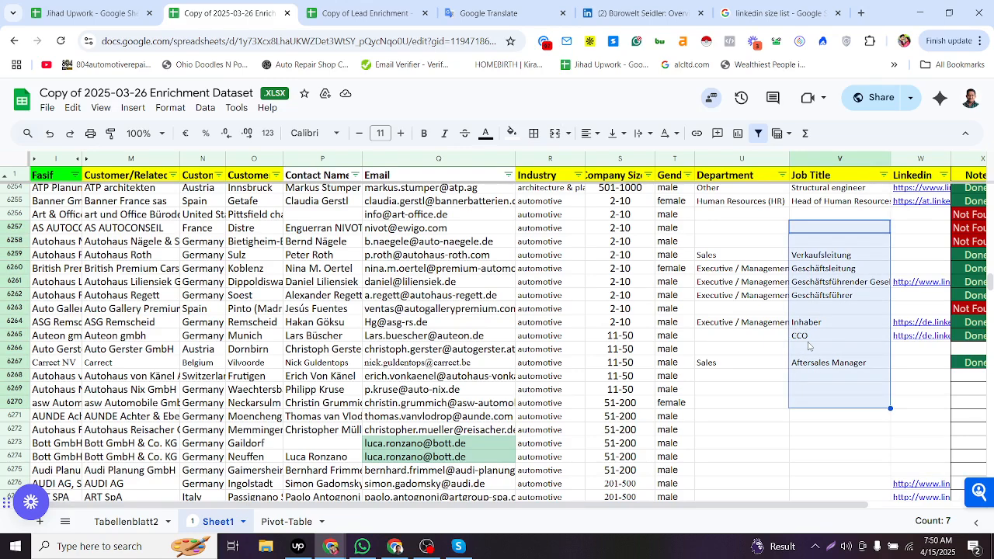
pyautogui.click(921, 365)
pyautogui.click(885, 365)
pyautogui.click(910, 367)
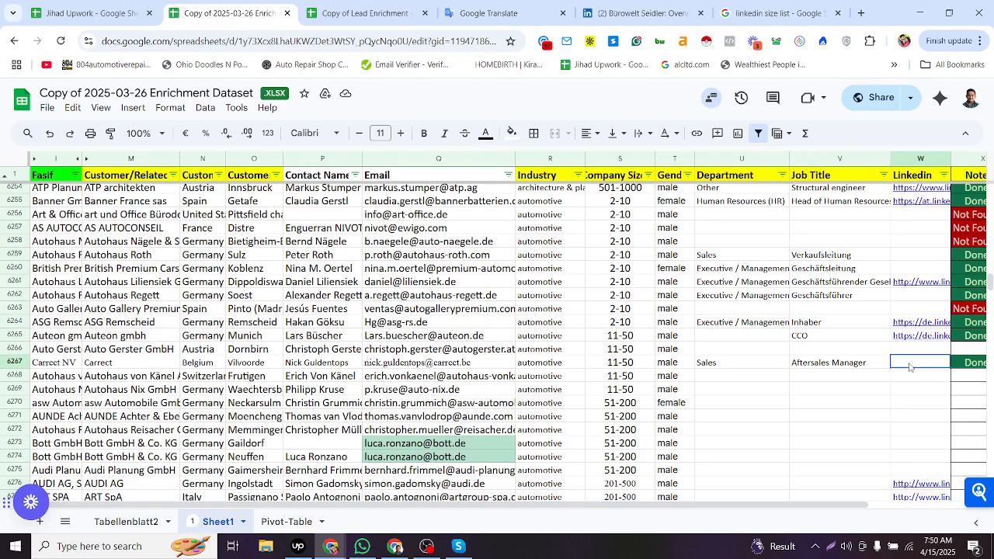
pyautogui.click(807, 380)
pyautogui.click(736, 378)
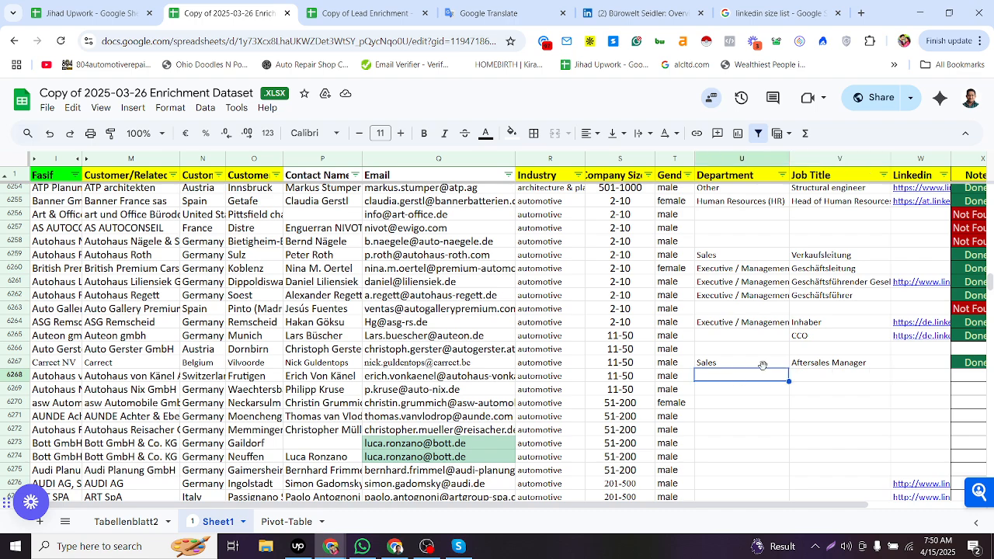
pyautogui.click(862, 364)
pyautogui.click(899, 366)
pyautogui.click(847, 378)
pyautogui.click(729, 378)
pyautogui.click(600, 380)
pyautogui.click(302, 364)
pyautogui.click(165, 367)
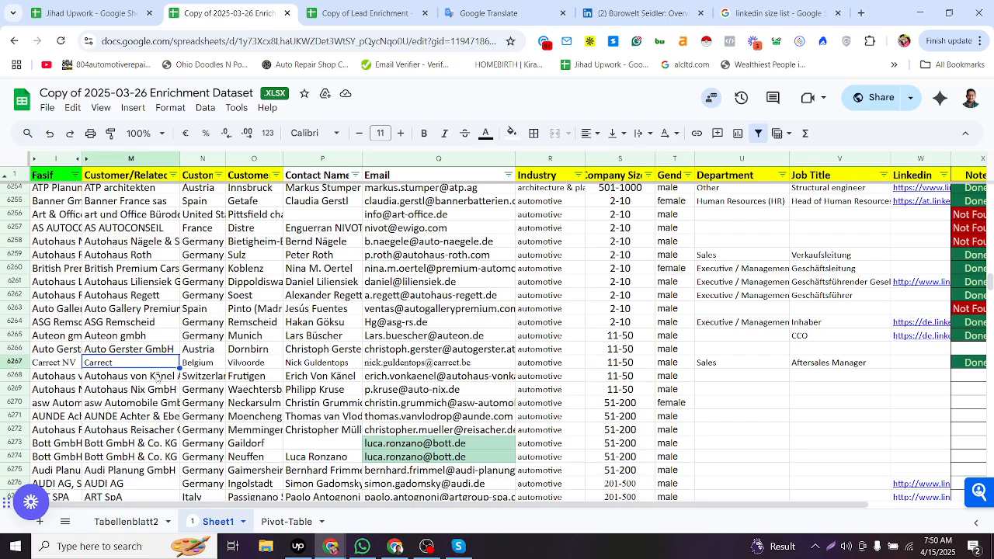
# - Search the web for row 6268's company and contact name together with linkedin
pyautogui.click(171, 374)
pyautogui.scroll(-2, 187, 361)
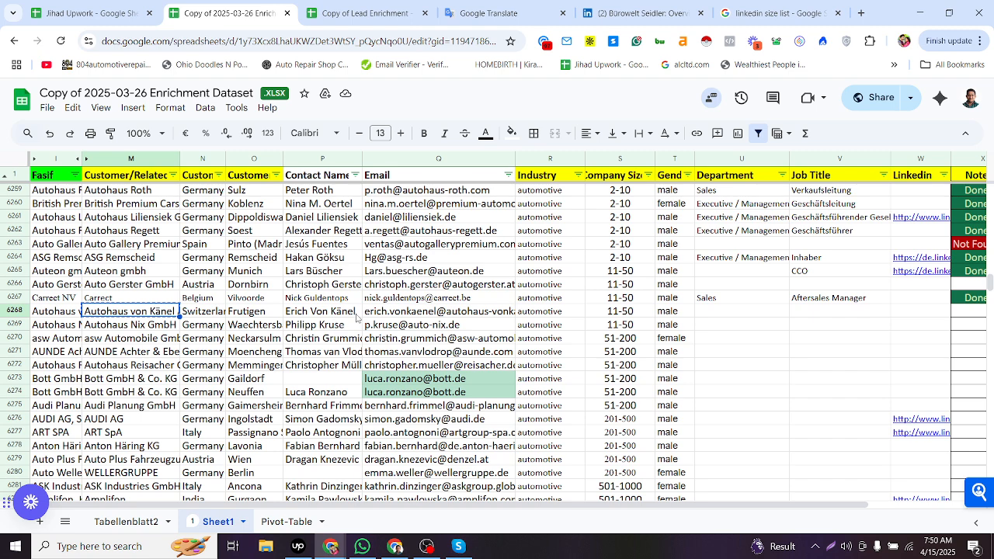
pyautogui.hotkey('ctrl', 'c')
pyautogui.click(326, 317)
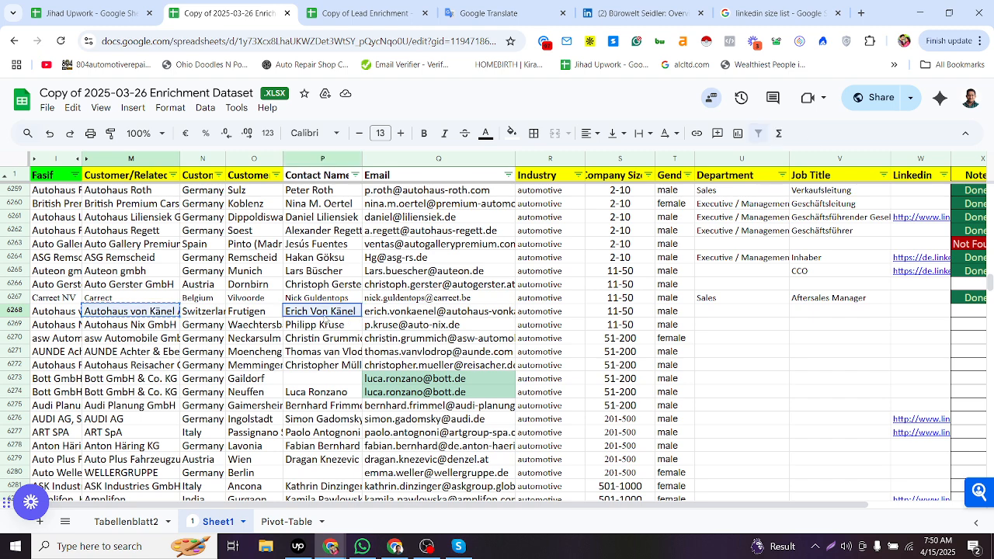
pyautogui.hotkey('alt', 'Tab')
pyautogui.click(305, 41)
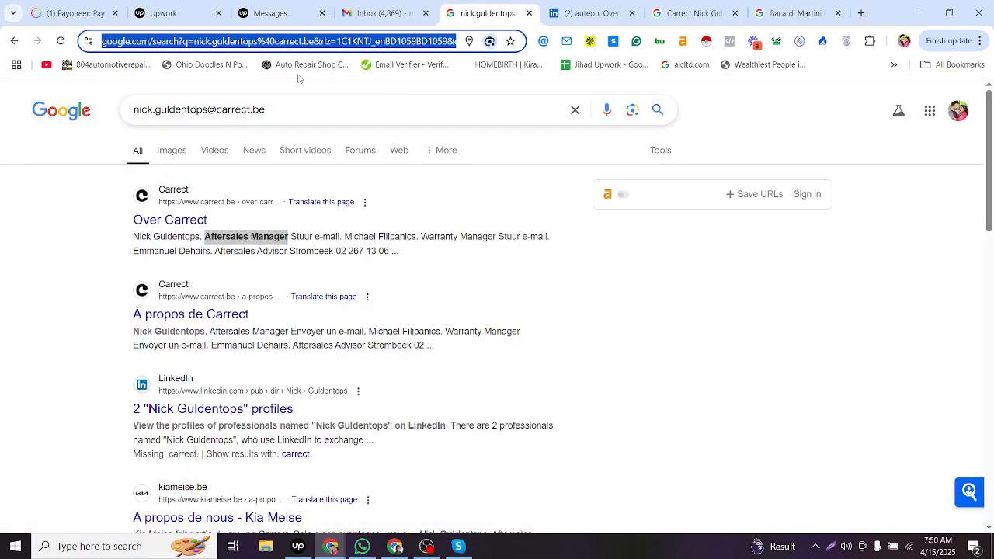
pyautogui.hotkey('ctrl', 'v')
pyautogui.write('linkedin')
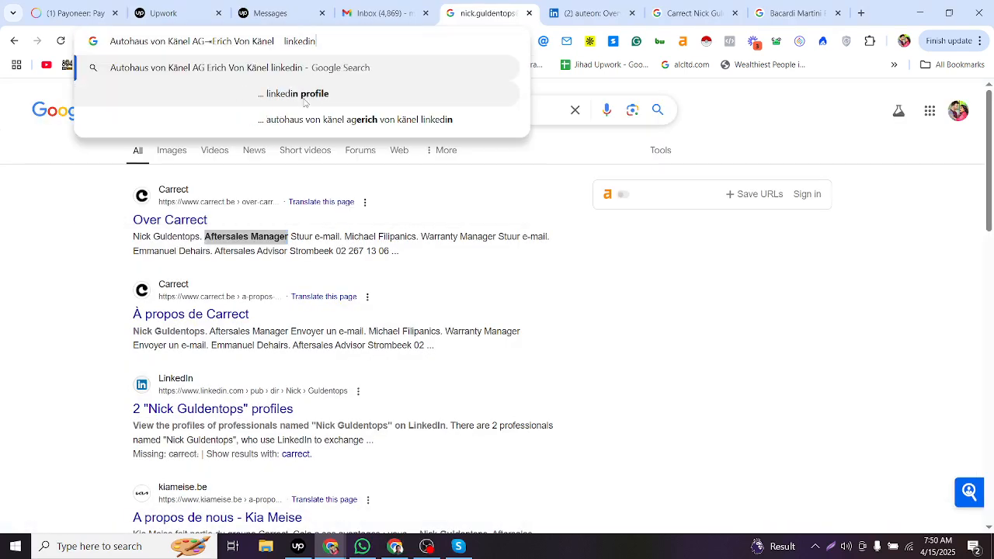
pyautogui.press('Return')
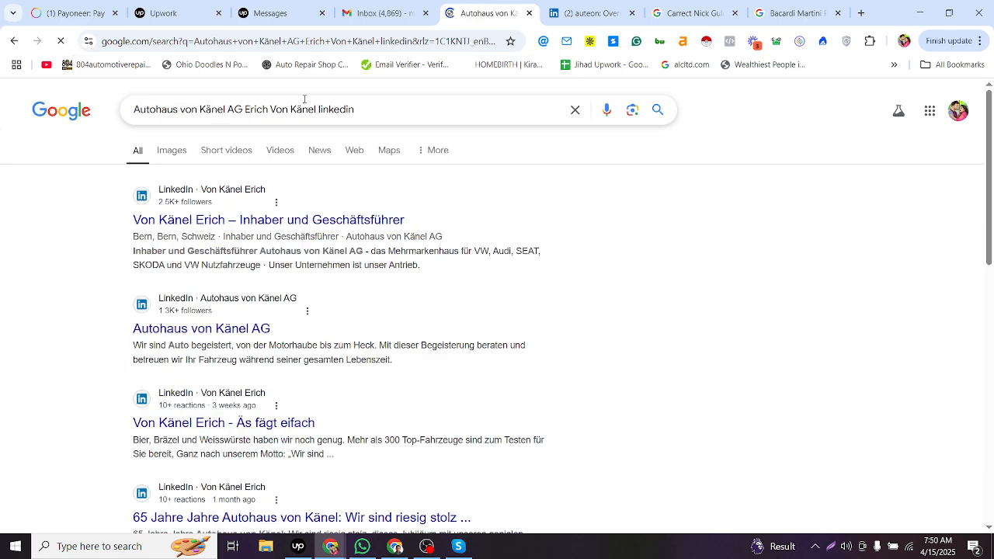
# - Copy the contact's LinkedIn profile link from the first result into row 6268's LinkedIn cell
pyautogui.hotkey('alt', 'Tab')
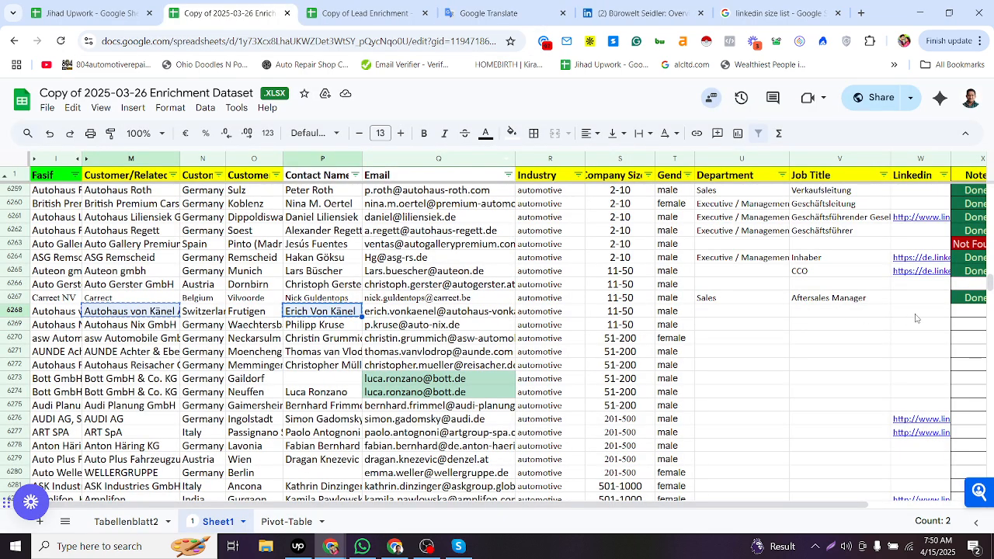
pyautogui.hotkey('alt', 'Tab')
pyautogui.rightClick(277, 223)
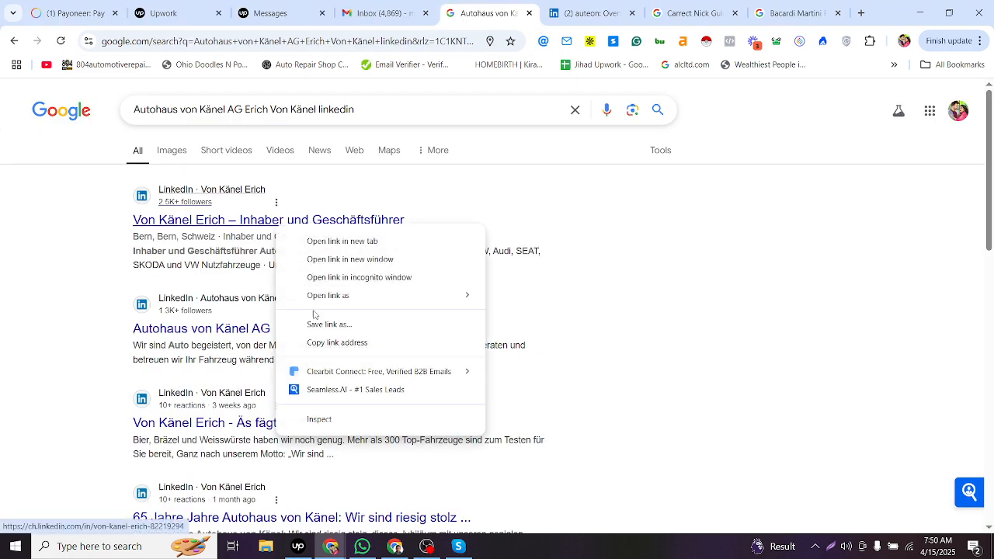
pyautogui.click(337, 343)
pyautogui.hotkey('alt', 'Tab')
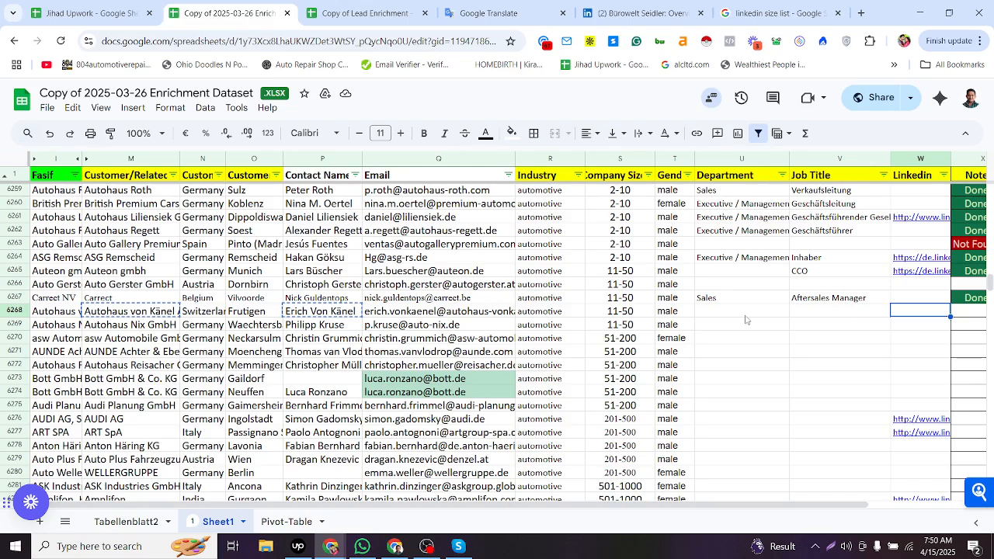
pyautogui.hotkey('alt', 'Tab')
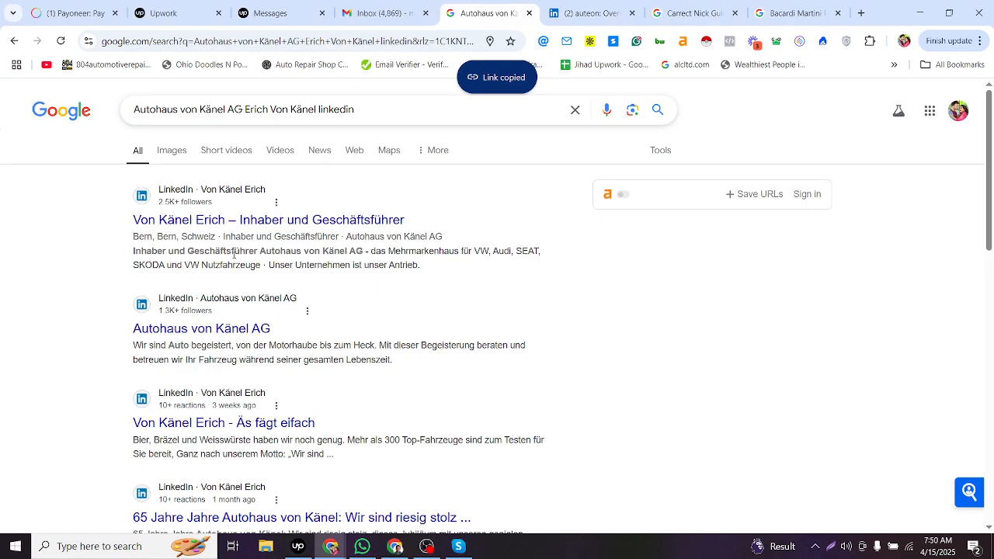
pyautogui.hotkey('alt', 'Tab')
pyautogui.hotkey('alt', 'Tab')
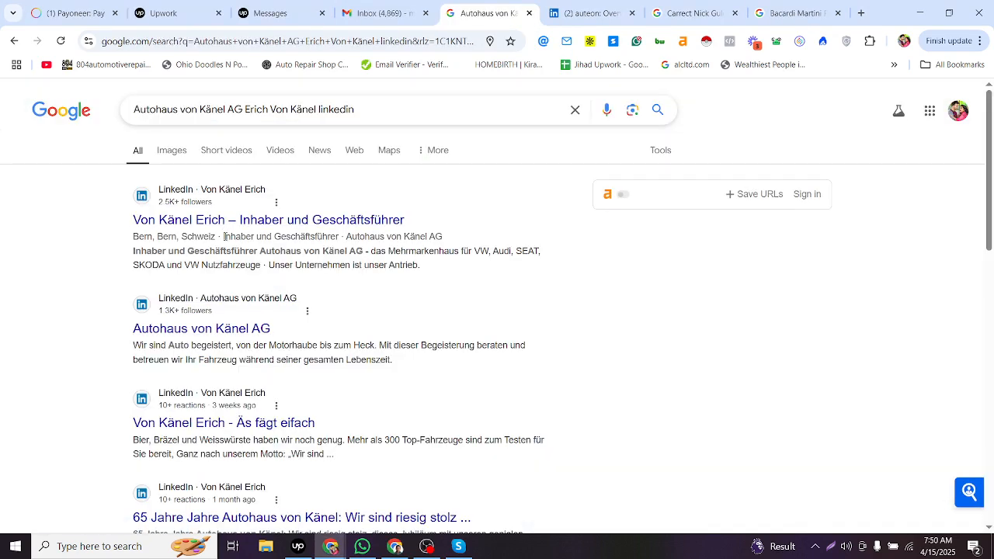
# - Copy the title Inhaber und Geschäftsführer from the search result into row 6268's Job Title cell
pyautogui.moveTo(223, 236); pyautogui.dragTo(338, 238)
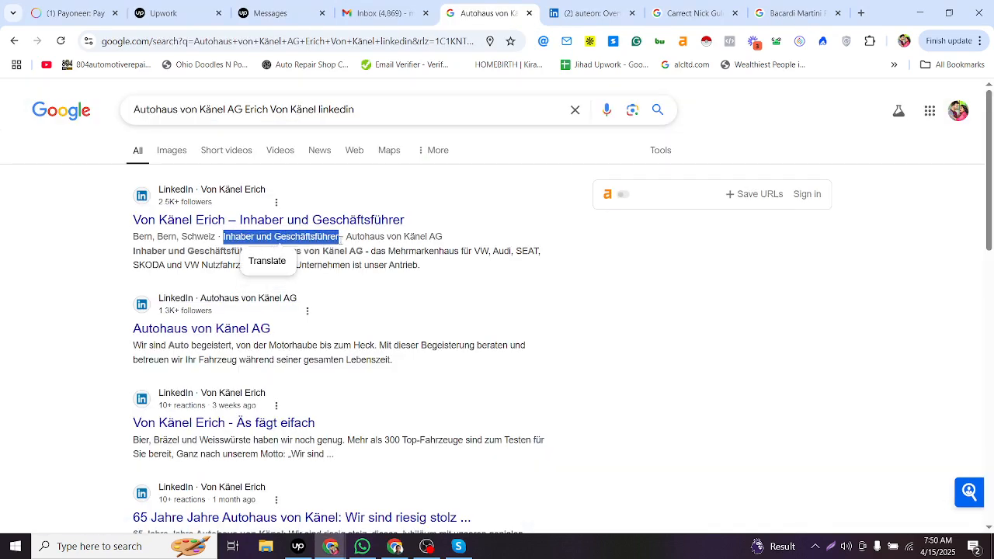
pyautogui.hotkey('alt', 'Tab')
pyautogui.doubleClick(803, 315)
pyautogui.hotkey('ctrl', 'v')
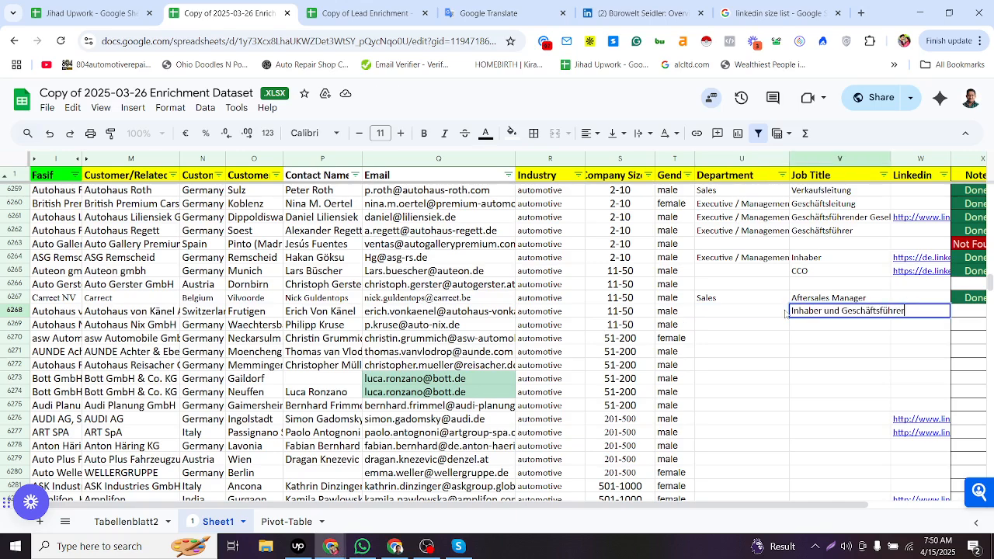
# - Copy Executive / Management from an earlier row into row 6268's Department cell
pyautogui.doubleClick(756, 312)
pyautogui.hotkey('alt', 'Tab')
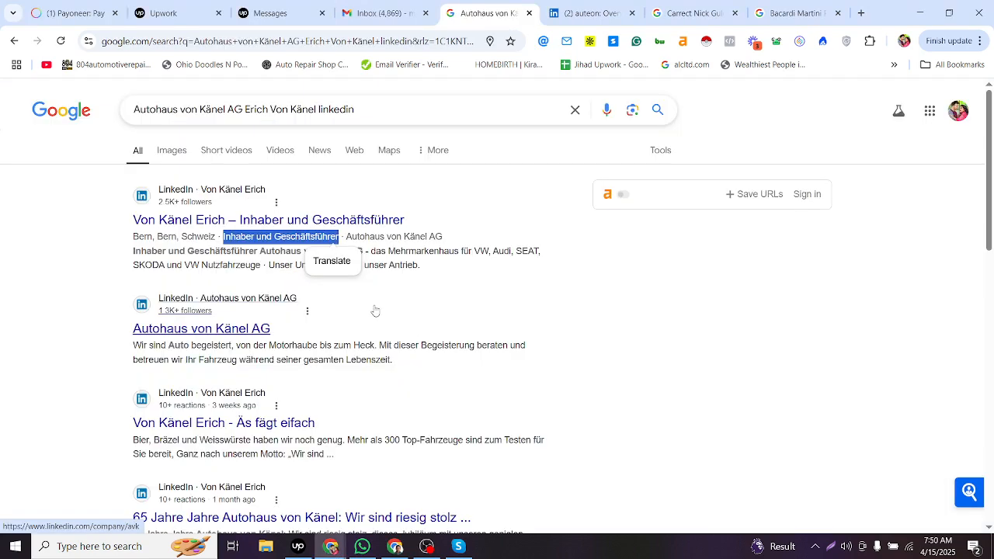
pyautogui.hotkey('alt', 'Tab')
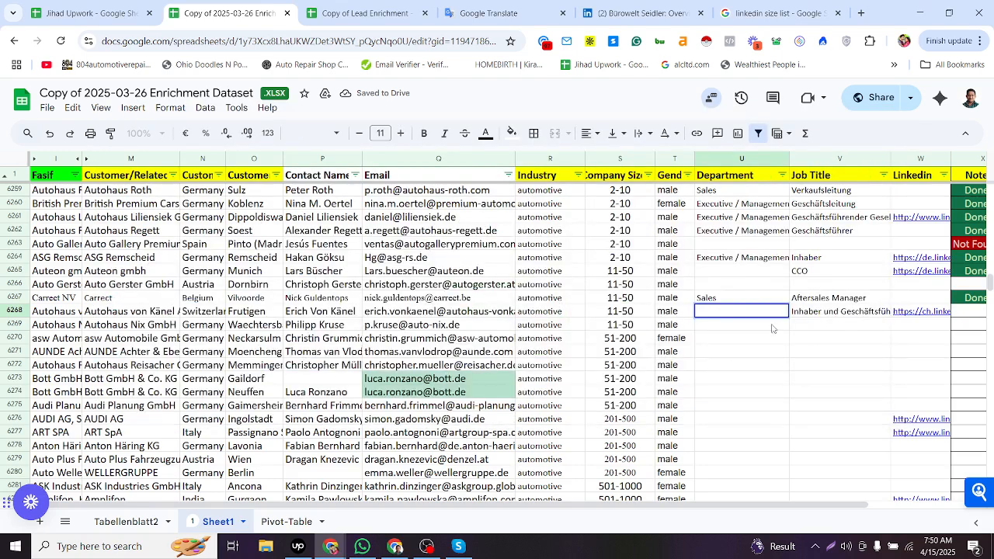
pyautogui.hotkey('alt', 'Tab')
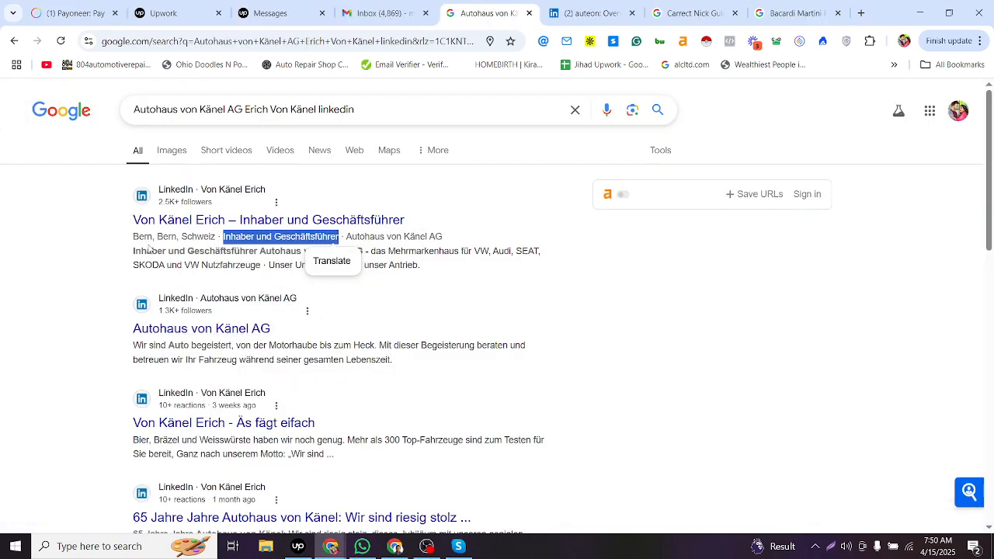
pyautogui.hotkey('alt', 'Tab')
pyautogui.click(827, 320)
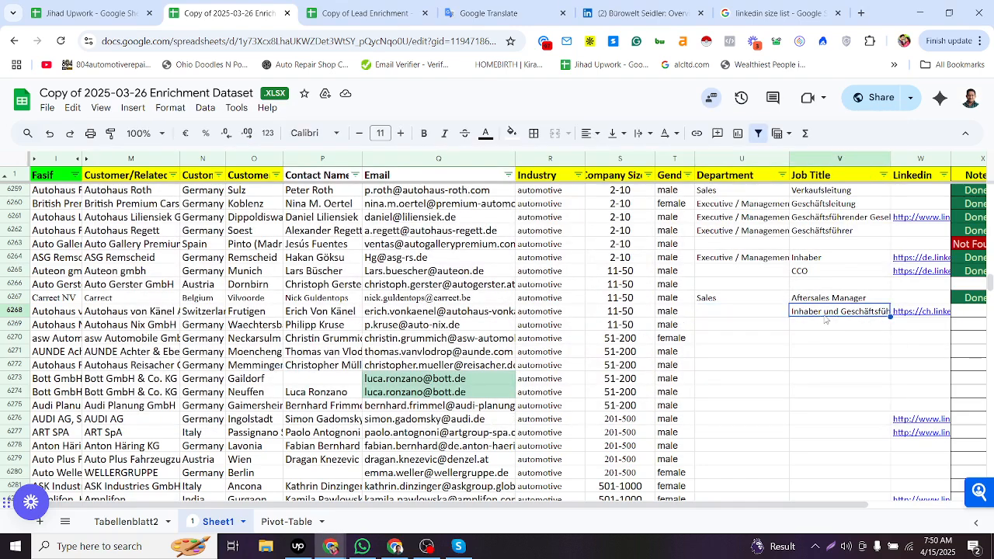
pyautogui.click(750, 260)
pyautogui.hotkey('ctrl', 'c')
pyautogui.click(753, 312)
pyautogui.hotkey('ctrl', 'v')
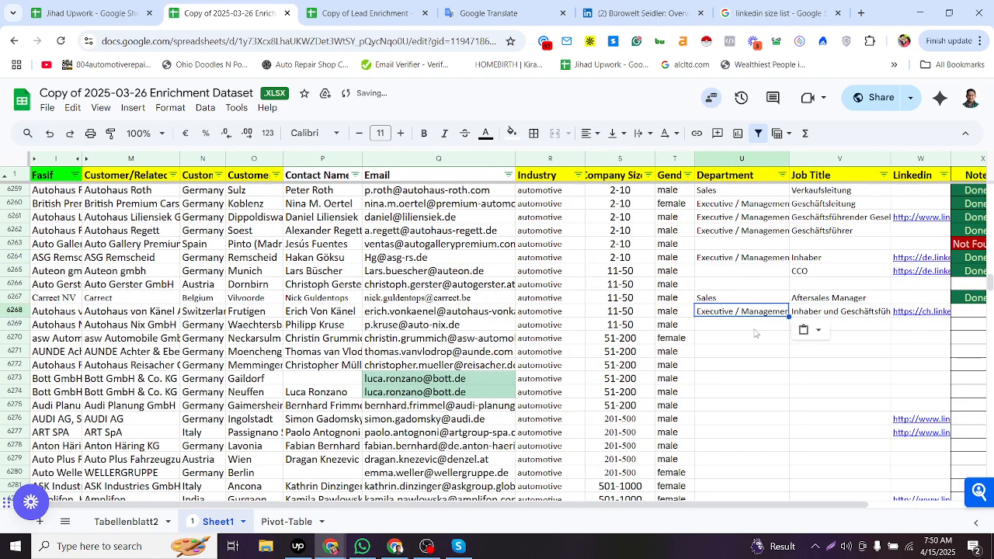
# - Copy the Done status from row 6267's Note into row 6268's Note cell
pyautogui.click(754, 328)
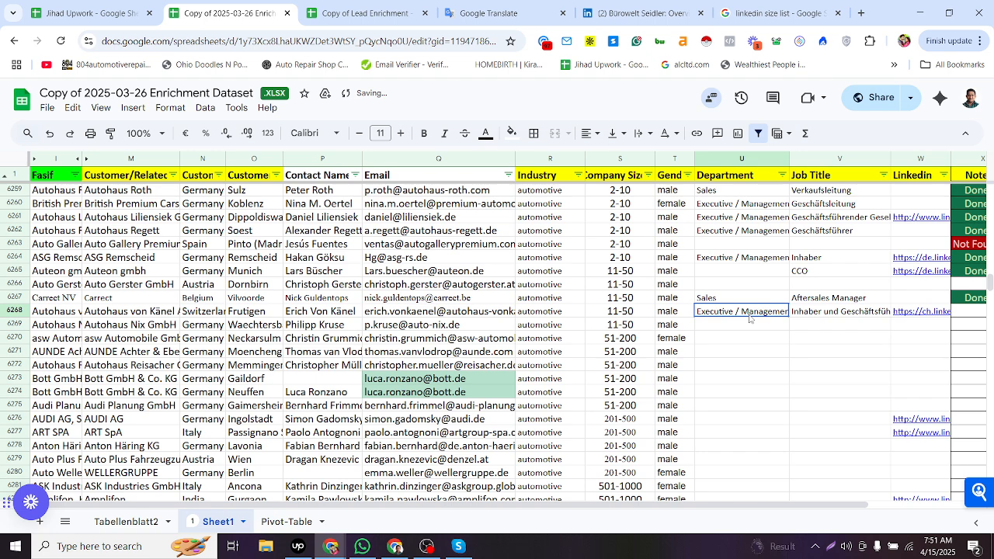
pyautogui.click(883, 329)
pyautogui.click(971, 298)
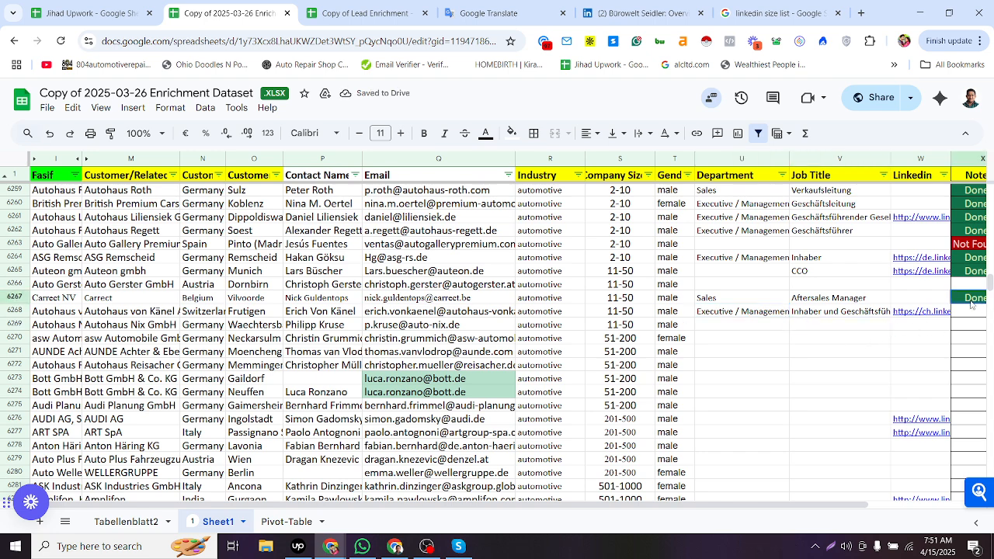
pyautogui.hotkey('ctrl', 'c')
pyautogui.click(968, 311)
pyautogui.hotkey('ctrl', 'v')
pyautogui.click(932, 325)
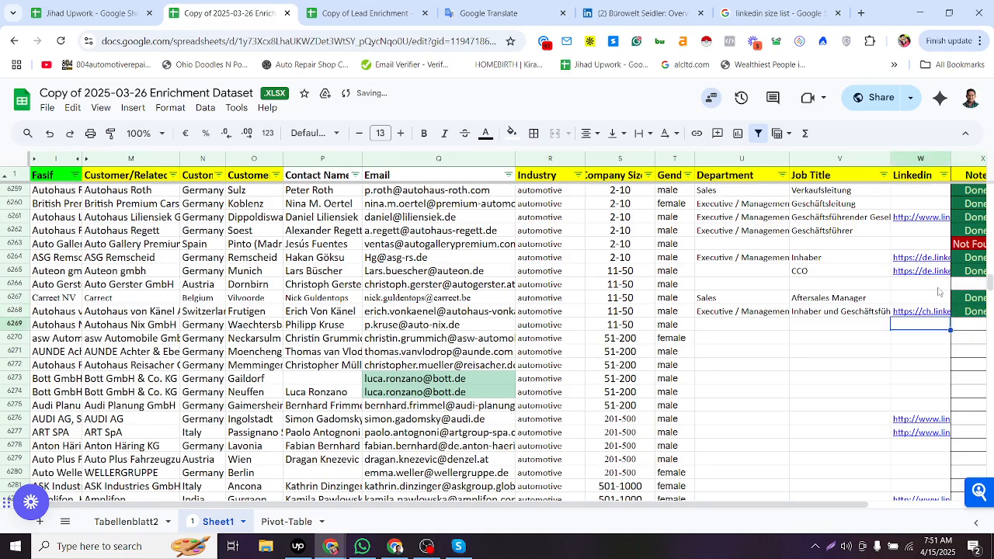
pyautogui.hscroll(1, 937, 292)
pyautogui.hscroll(4, 935, 290)
pyautogui.click(934, 290)
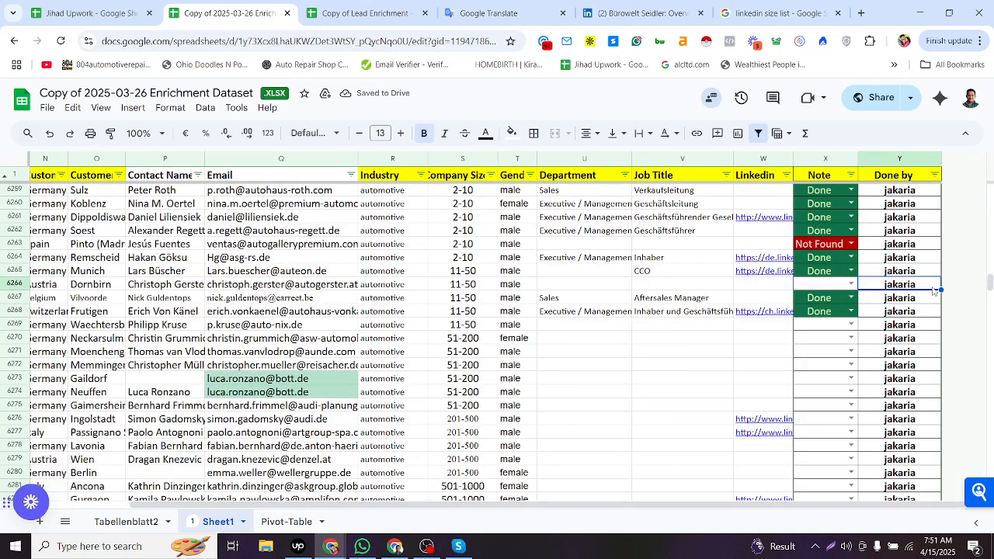
# - Copy row 6266's company and contact name and search Google for them with linkedin
pyautogui.press('Left')
pyautogui.press('Left')
pyautogui.press('Left')
pyautogui.press('Left')
pyautogui.press('Left')
pyautogui.press('Left')
pyautogui.press('Left')
pyautogui.press('Left')
pyautogui.press('Left')
pyautogui.press('Left')
pyautogui.press('Left')
pyautogui.press('Left')
pyautogui.press('Left')
pyautogui.click(161, 290)
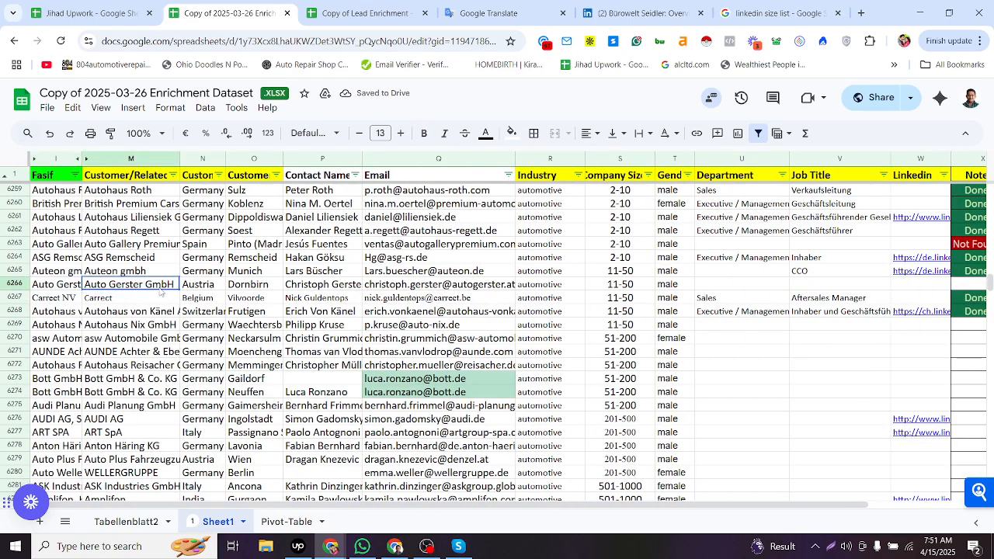
pyautogui.click(312, 287)
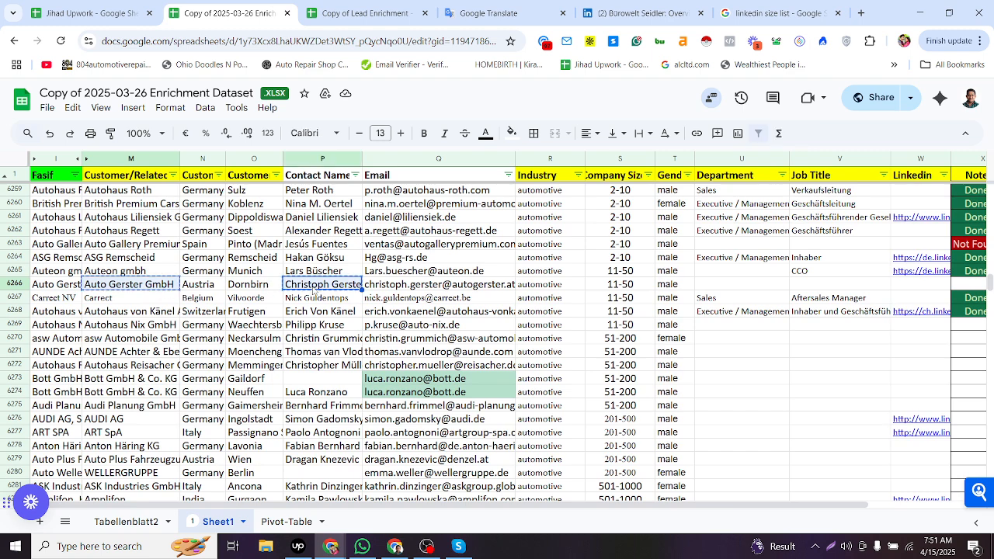
pyautogui.hotkey('alt', 'Tab')
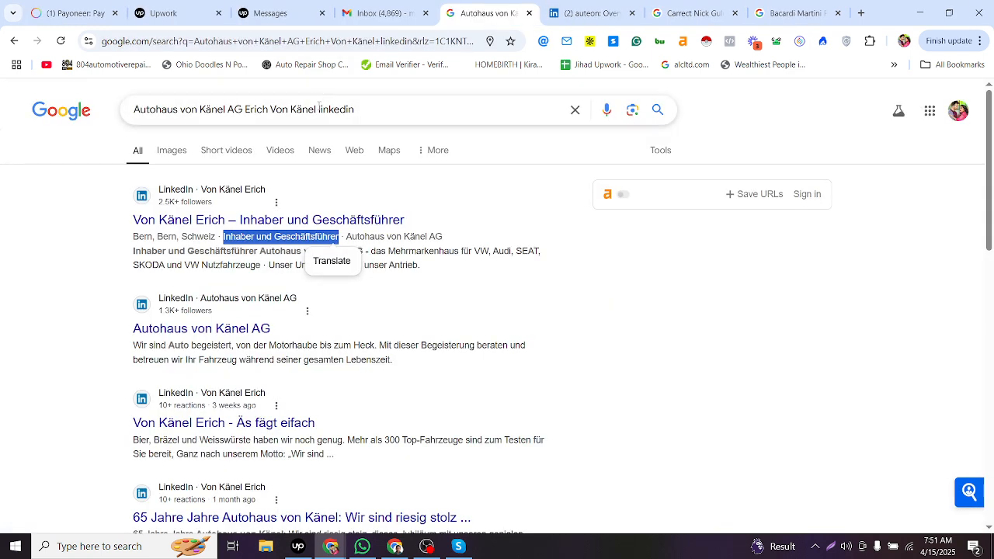
pyautogui.moveTo(318, 104); pyautogui.dragTo(14, 247)
pyautogui.hotkey('ctrl', 'v')
pyautogui.press('Return')
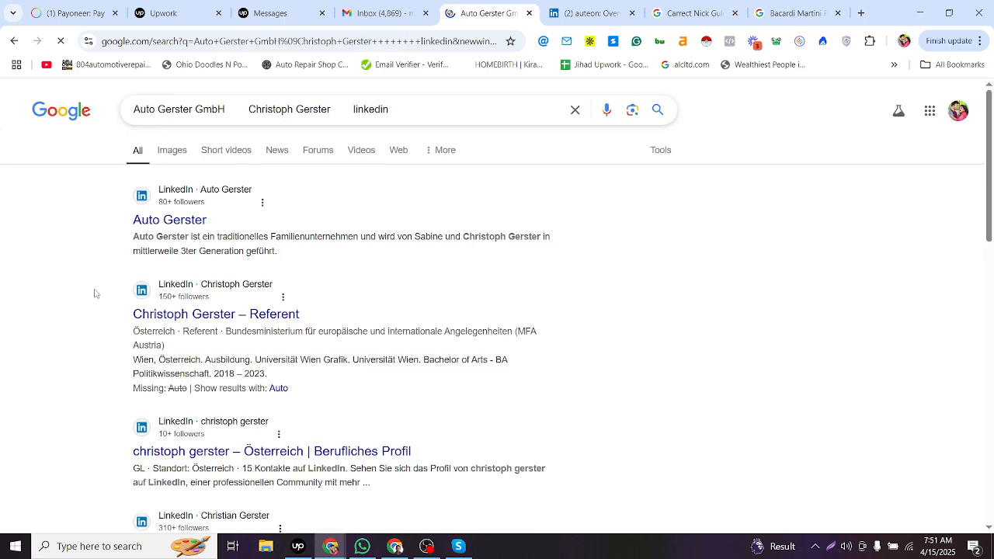
# - Copy the contact's email address from row 6266 and search Google for it in another tab
pyautogui.hotkey('alt', 'Tab')
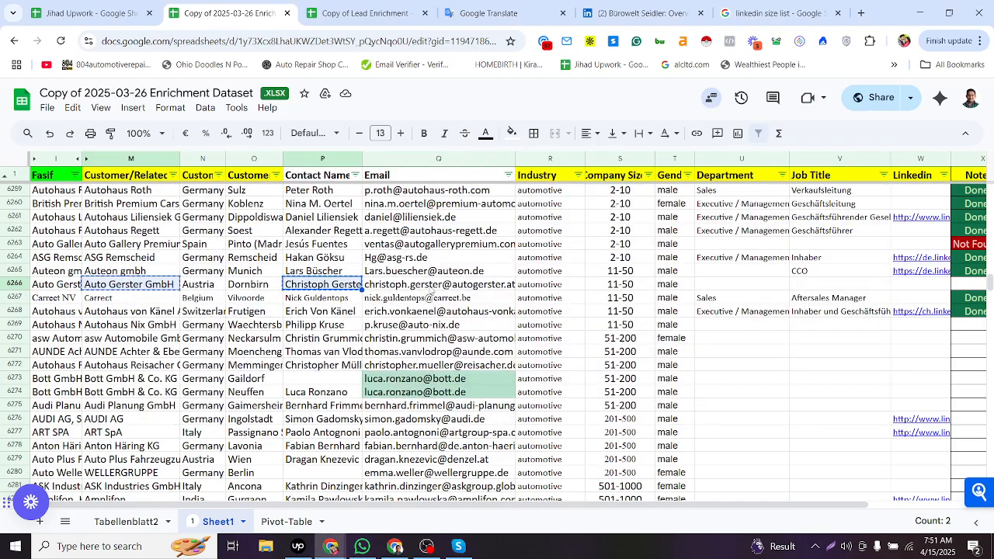
pyautogui.click(430, 288)
pyautogui.hotkey('alt', 'Tab')
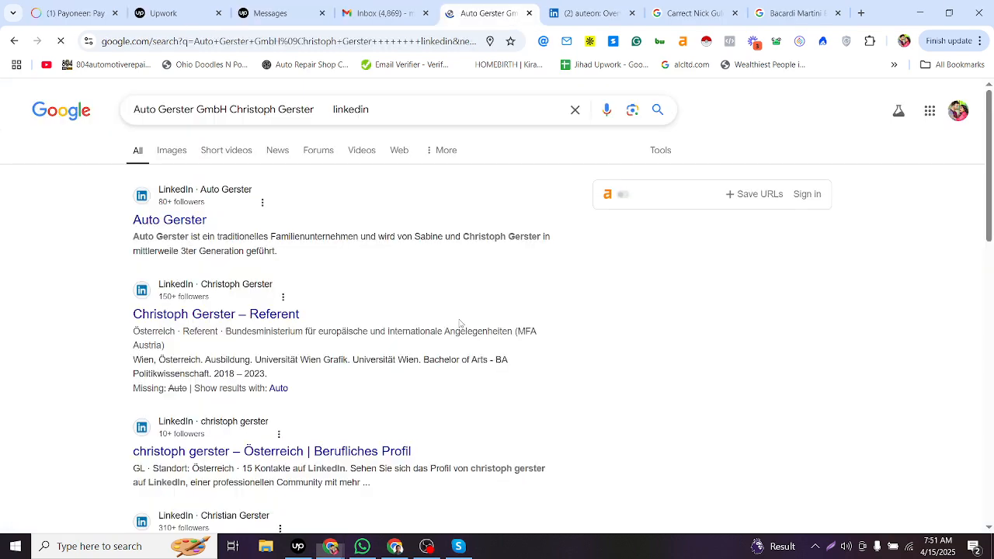
pyautogui.scroll(-1, 370, 405)
pyautogui.scroll(-1, 370, 409)
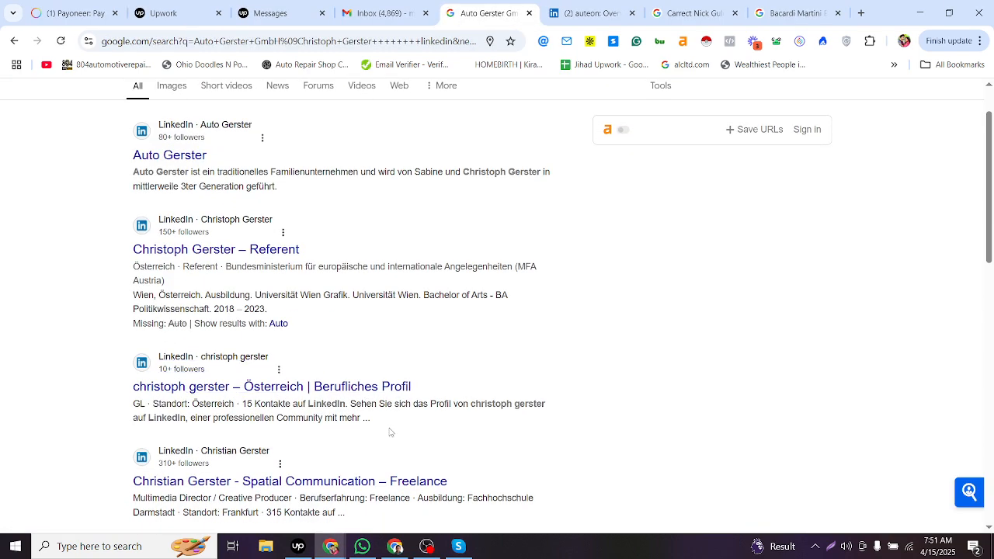
pyautogui.scroll(1, 323, 419)
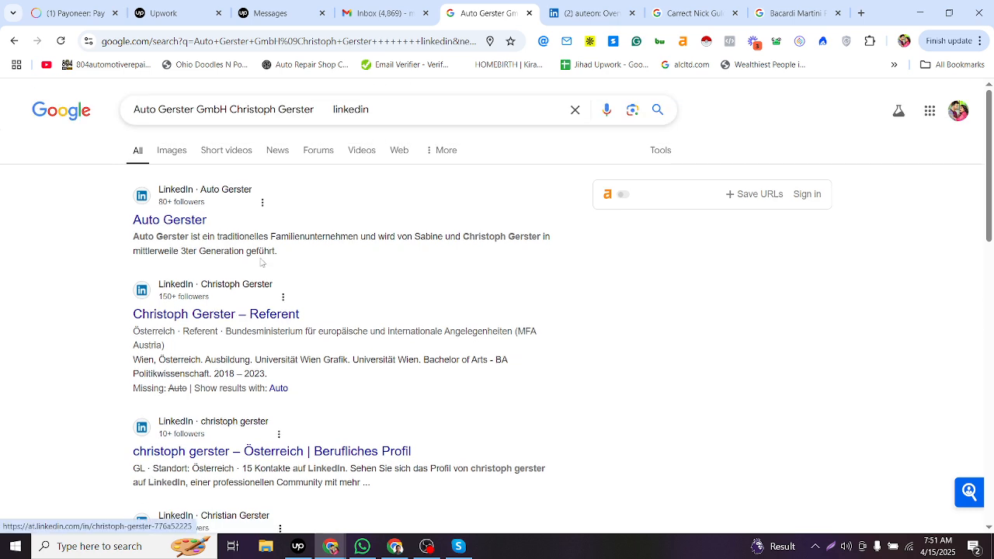
pyautogui.click(613, 11)
pyautogui.click(651, 4)
pyautogui.click(272, 41)
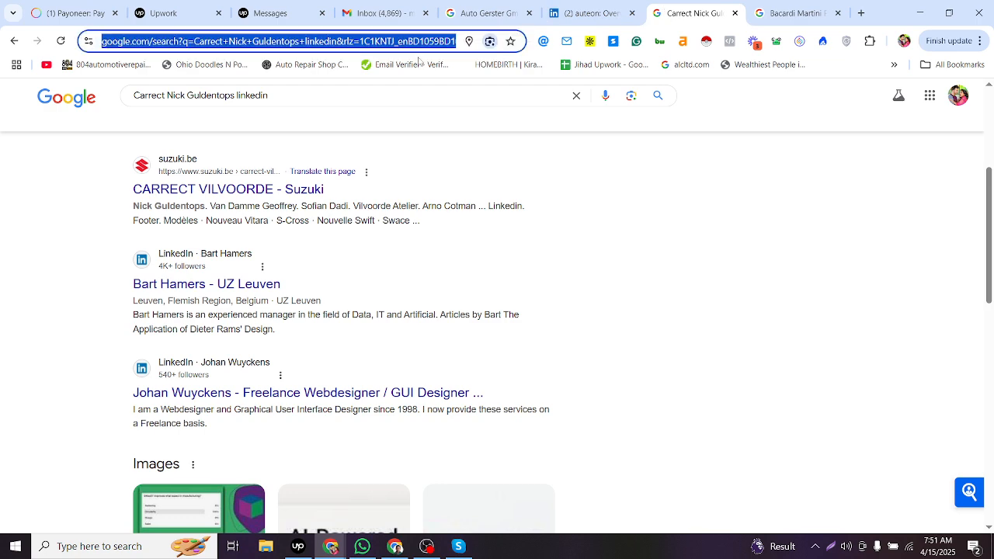
pyautogui.hotkey('ctrl', 'v')
pyautogui.press('Return')
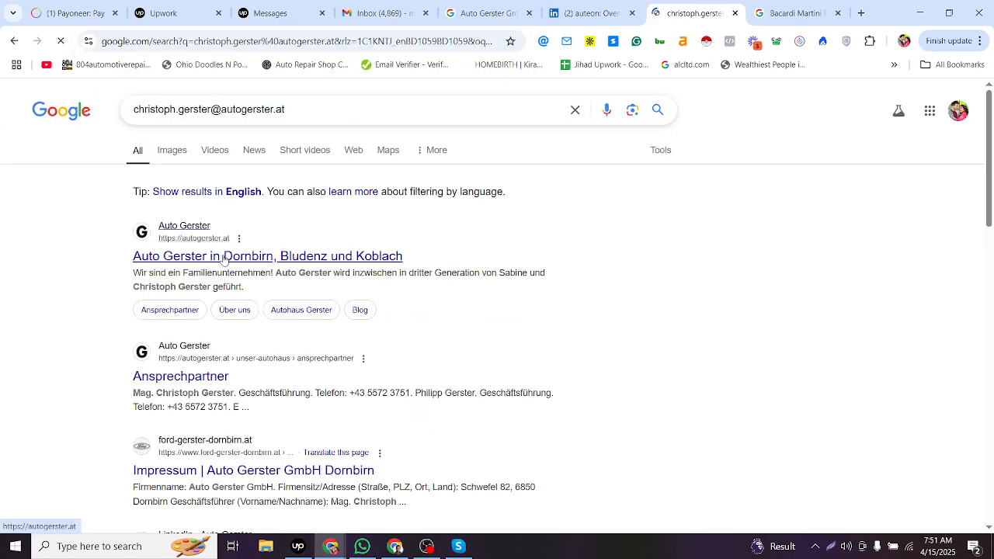
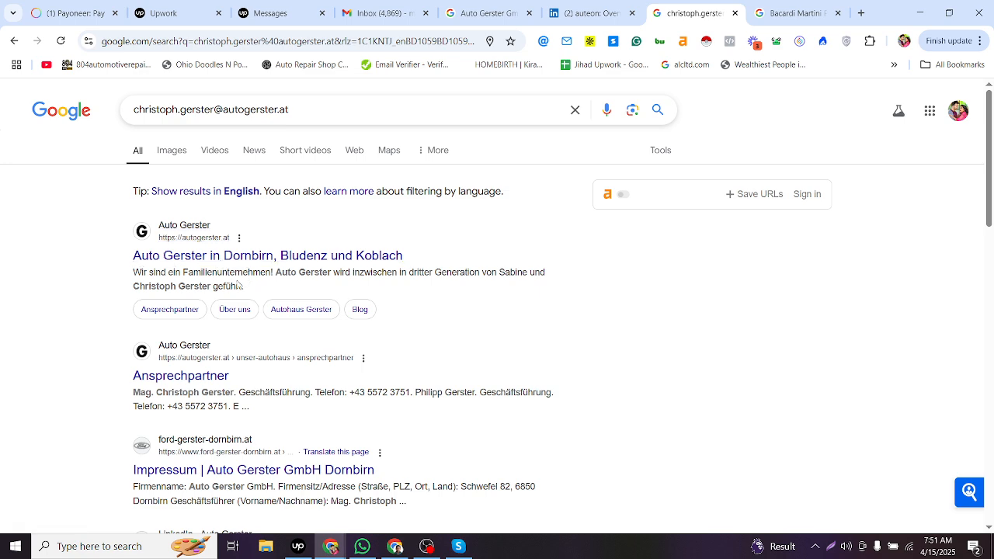
# - Copy Geschäftsführer from the Google search results into row 6266's Job Title cell
pyautogui.scroll(-1, 259, 292)
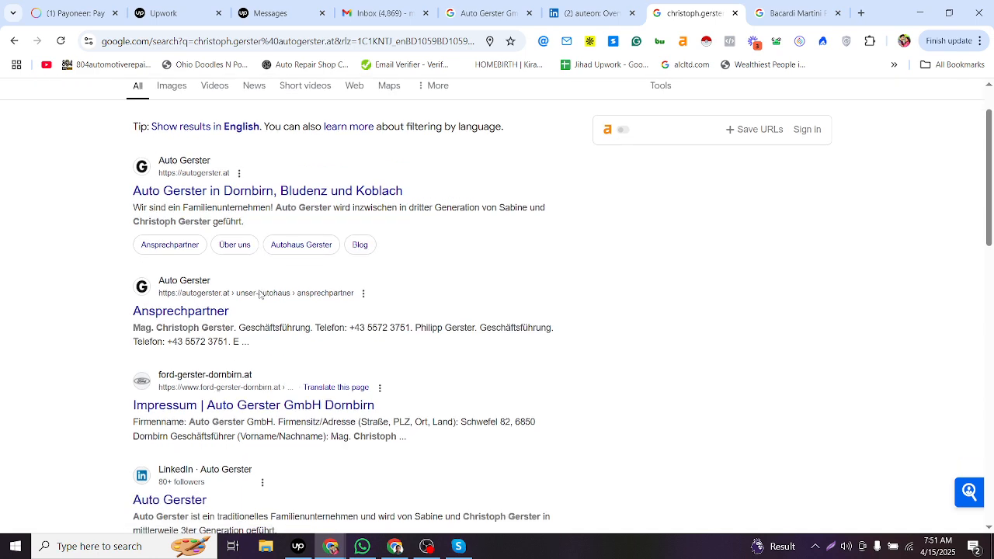
pyautogui.scroll(-2, 262, 295)
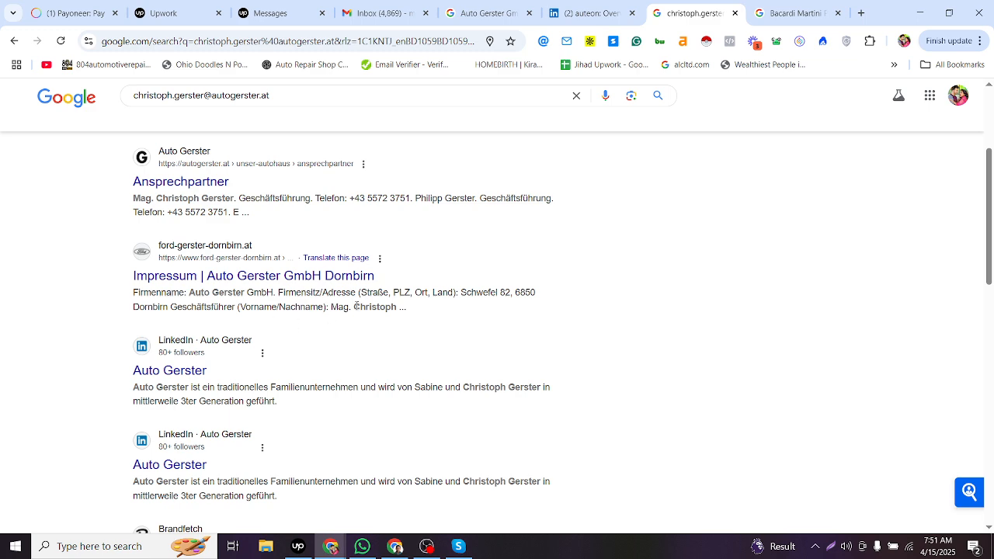
pyautogui.moveTo(353, 308); pyautogui.dragTo(385, 310)
pyautogui.doubleClick(183, 309)
pyautogui.hotkey('ctrl', 'c')
pyautogui.hotkey('alt', 'Tab')
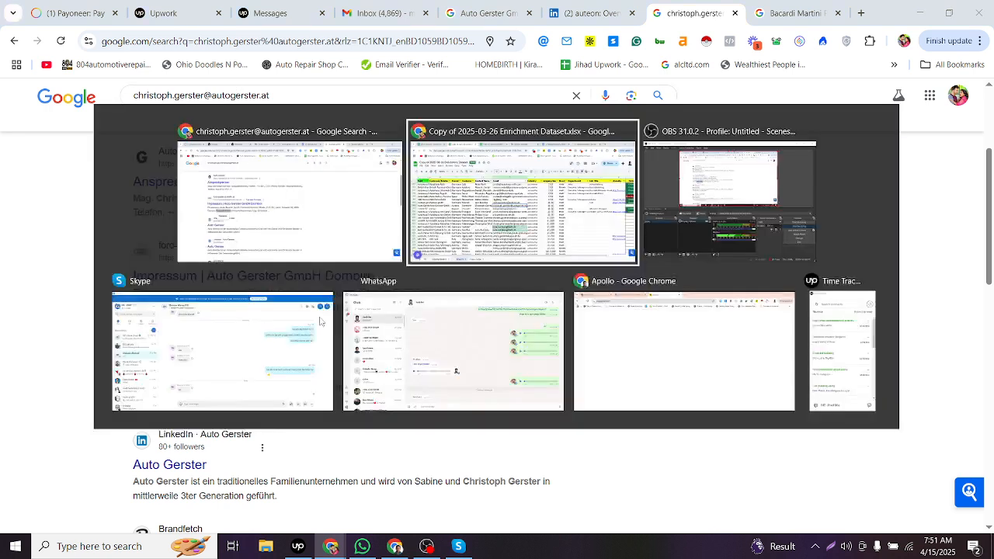
pyautogui.click(747, 278)
pyautogui.doubleClick(798, 286)
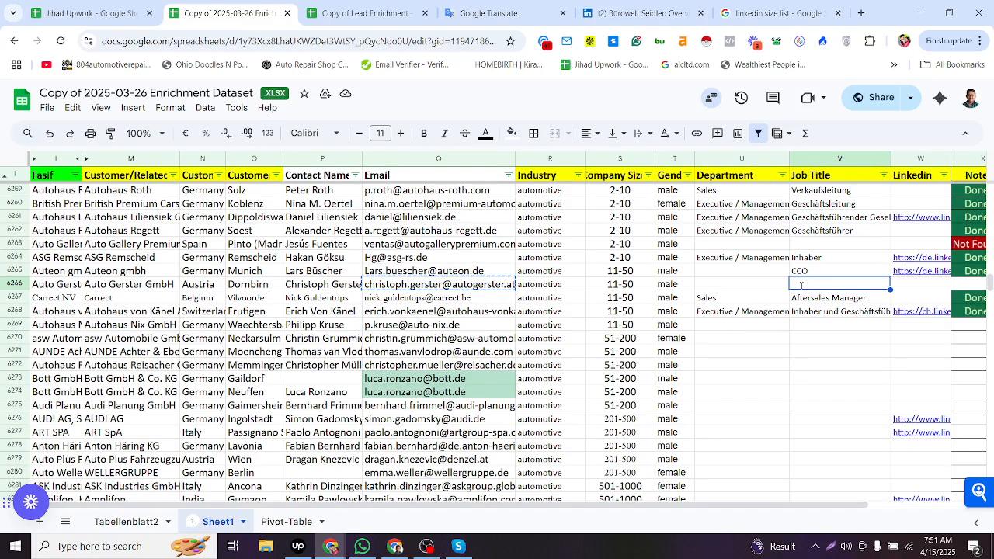
pyautogui.hotkey('ctrl', 'v')
pyautogui.click(786, 286)
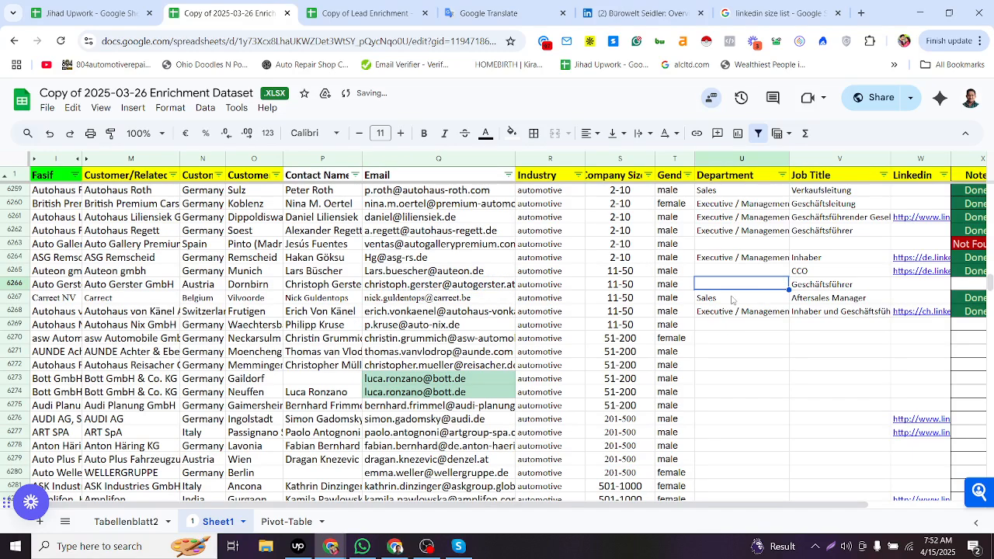
# - Open the Auto Gerster Impressum page and search it for the contact's name to check his role
pyautogui.hotkey('alt', 'Tab')
pyautogui.hotkey('alt', 'Tab')
pyautogui.hotkey('alt', 'Tab')
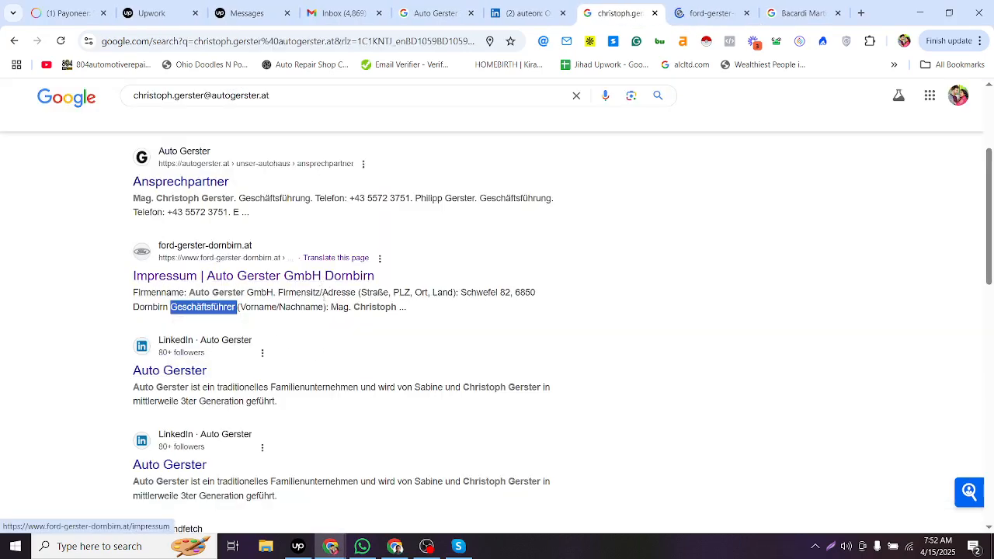
pyautogui.moveTo(322, 294); pyautogui.dragTo(296, 293)
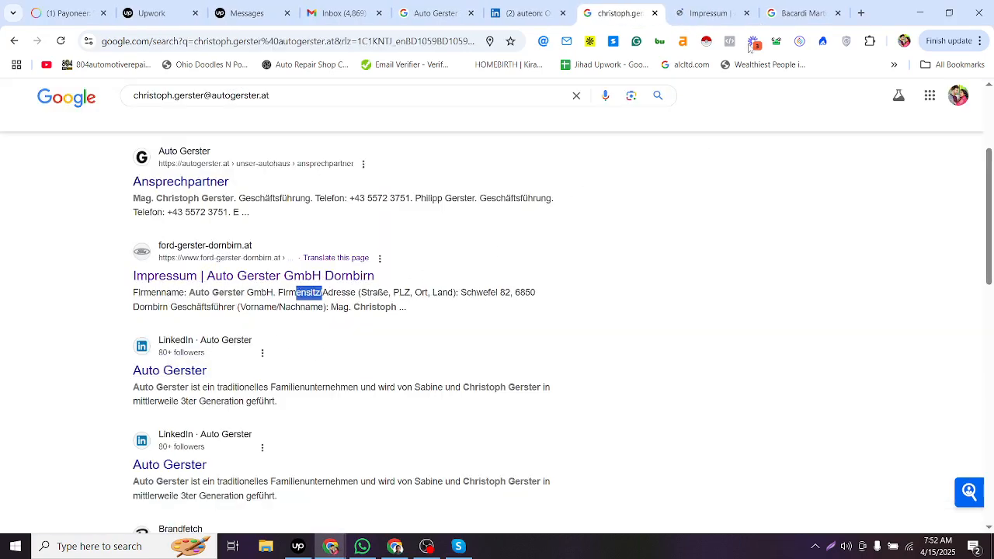
pyautogui.click(709, 14)
pyautogui.hotkey('alt', 'Tab')
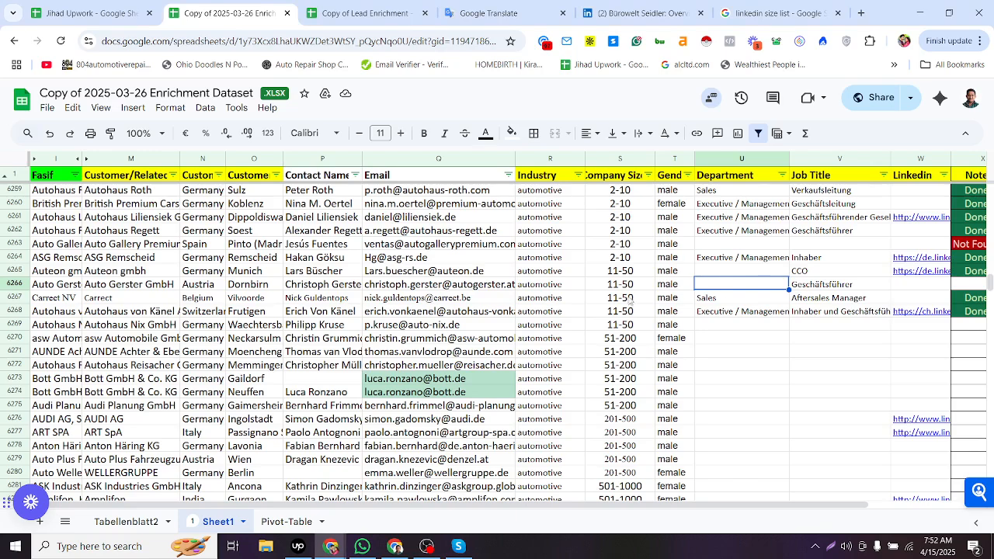
pyautogui.click(322, 285)
pyautogui.hotkey('ctrl', 'c')
pyautogui.hotkey('alt', 'Tab')
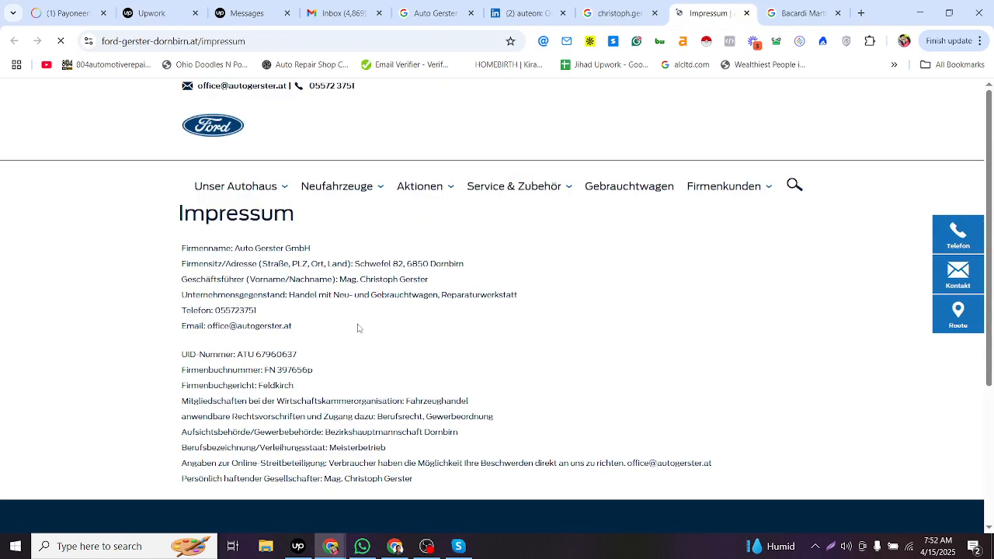
pyautogui.hotkey('ctrl', 'f')
pyautogui.hotkey('ctrl', 'v')
pyautogui.scroll(-1, 357, 287)
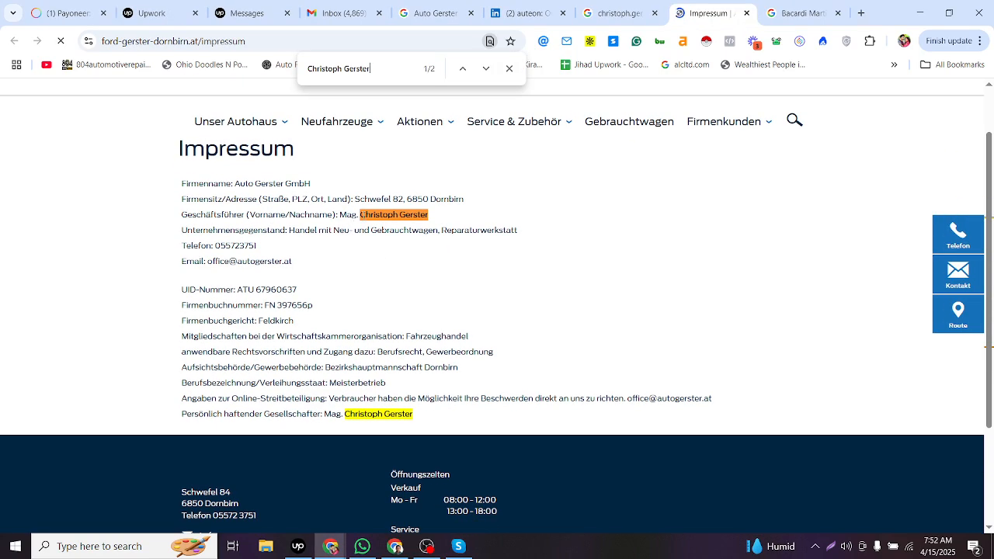
pyautogui.moveTo(363, 215); pyautogui.dragTo(432, 215)
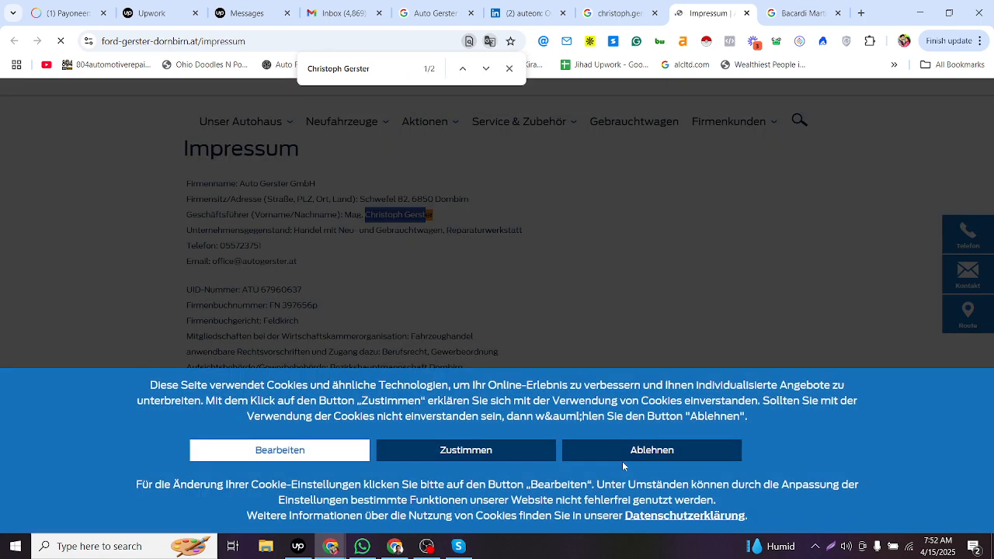
pyautogui.click(606, 452)
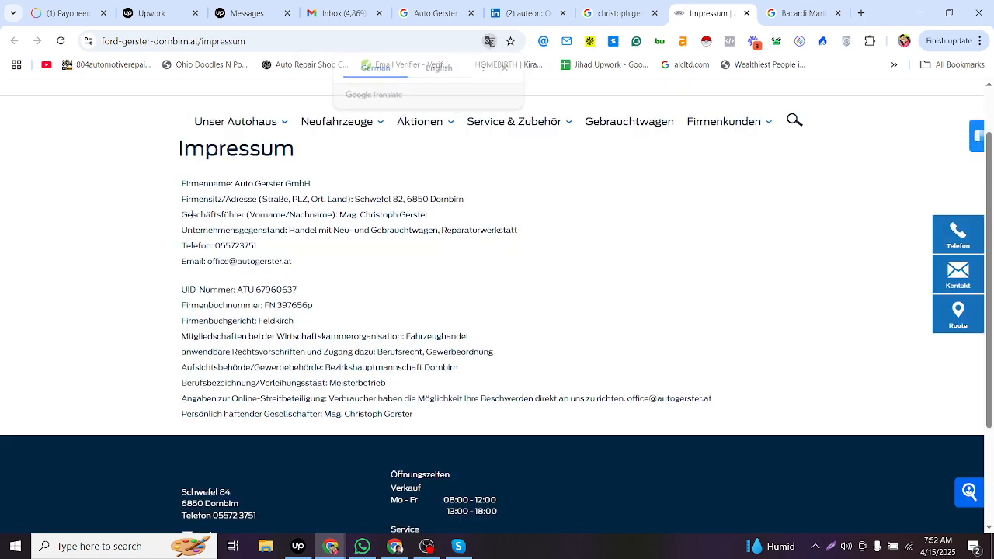
pyautogui.moveTo(182, 214); pyautogui.dragTo(246, 215)
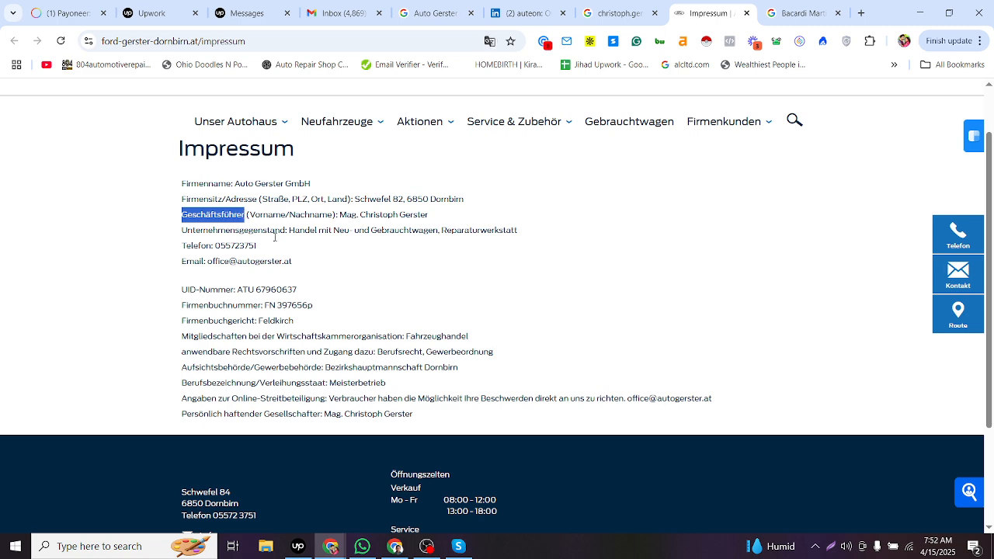
# - Paste Geschäftsführer into row 6266's Department cell
pyautogui.hotkey('alt', 'Tab')
pyautogui.click(811, 285)
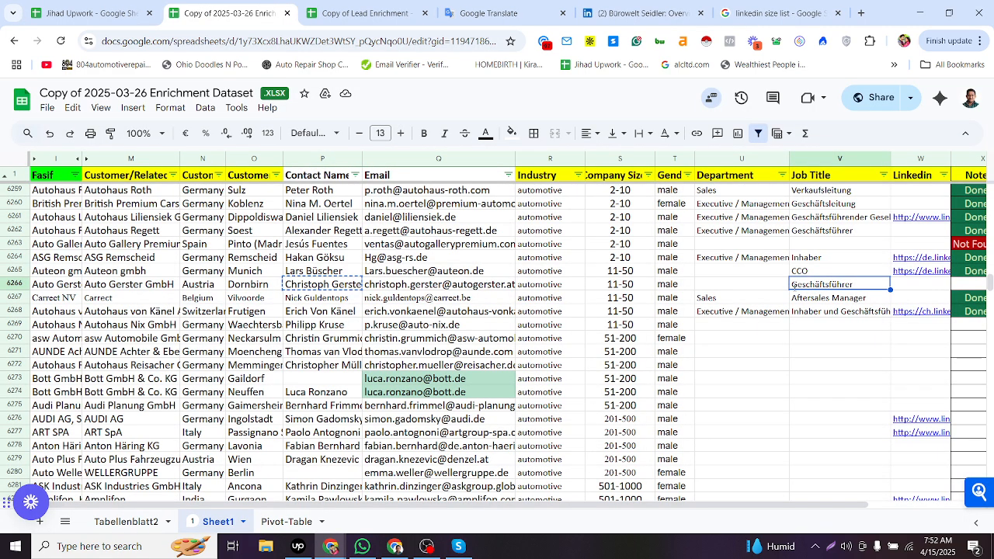
pyautogui.click(761, 284)
pyautogui.click(765, 264)
pyautogui.hotkey('ctrl', 'c')
pyautogui.click(759, 286)
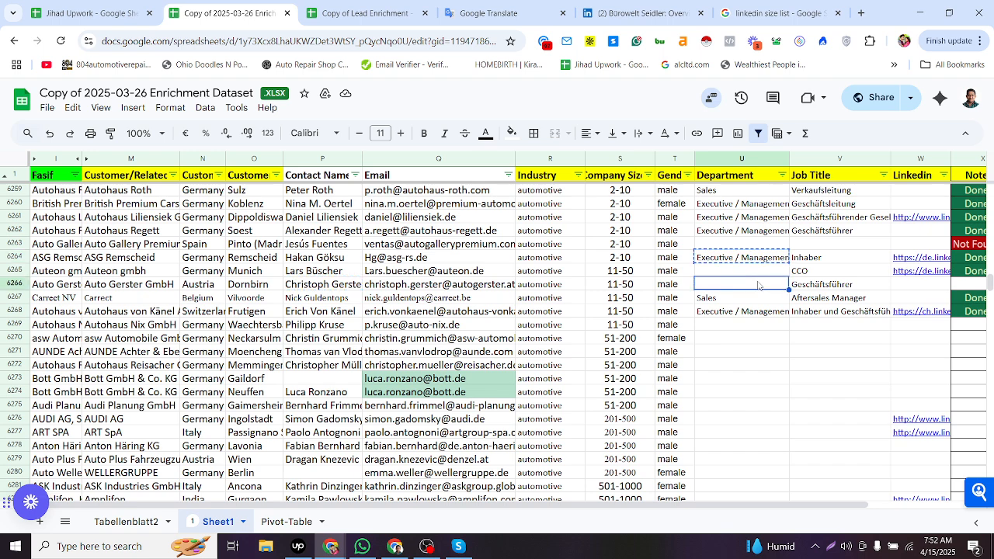
pyautogui.hotkey('ctrl', 'v')
# - Copy the Done status from row 6265's Note into row 6266's Note cell
pyautogui.click(911, 285)
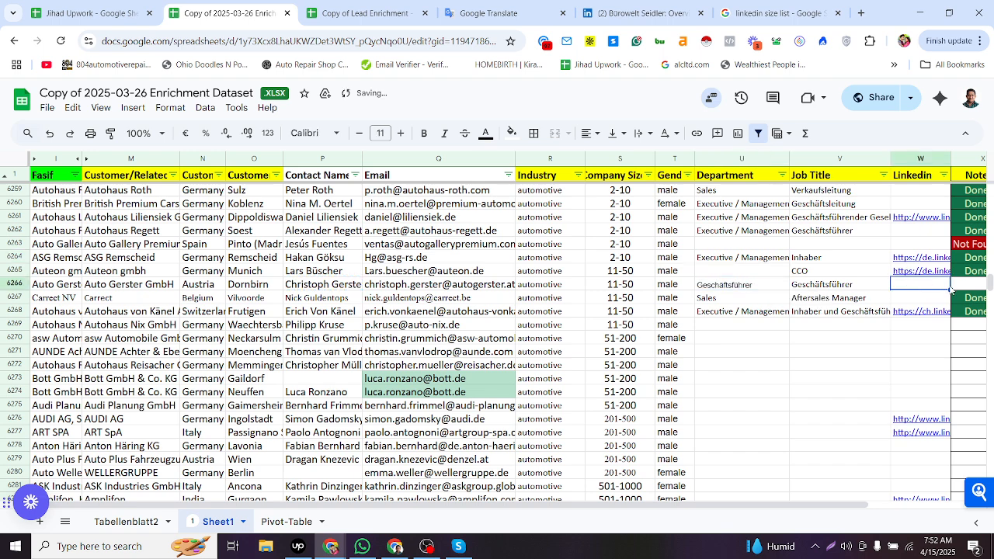
pyautogui.click(952, 288)
pyautogui.hscroll(2, 941, 274)
pyautogui.click(938, 272)
pyautogui.hotkey('ctrl', 'c')
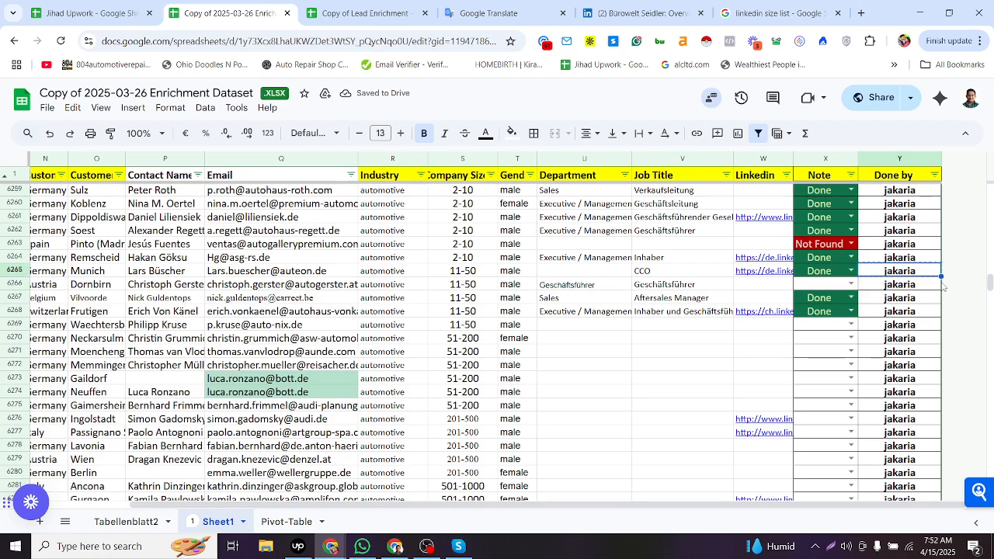
pyautogui.click(827, 275)
pyautogui.hotkey('ctrl', 'c')
pyautogui.click(808, 286)
pyautogui.hotkey('ctrl', 'v')
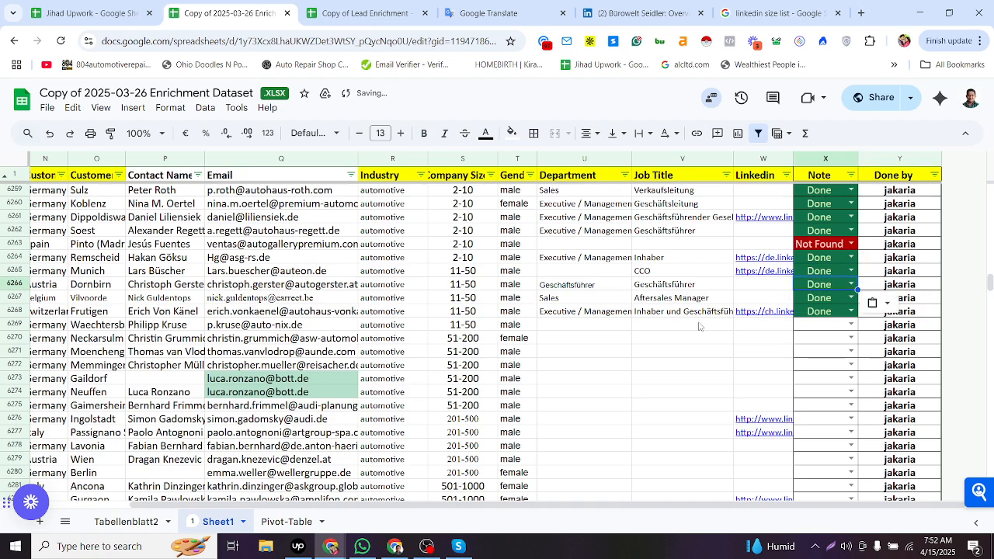
pyautogui.click(693, 325)
pyautogui.press('Left')
pyautogui.press('Left')
pyautogui.press('Left')
pyautogui.press('Left')
pyautogui.press('Left')
pyautogui.press('Left')
pyautogui.press('Left')
pyautogui.press('Left')
pyautogui.press('Left')
pyautogui.press('Left')
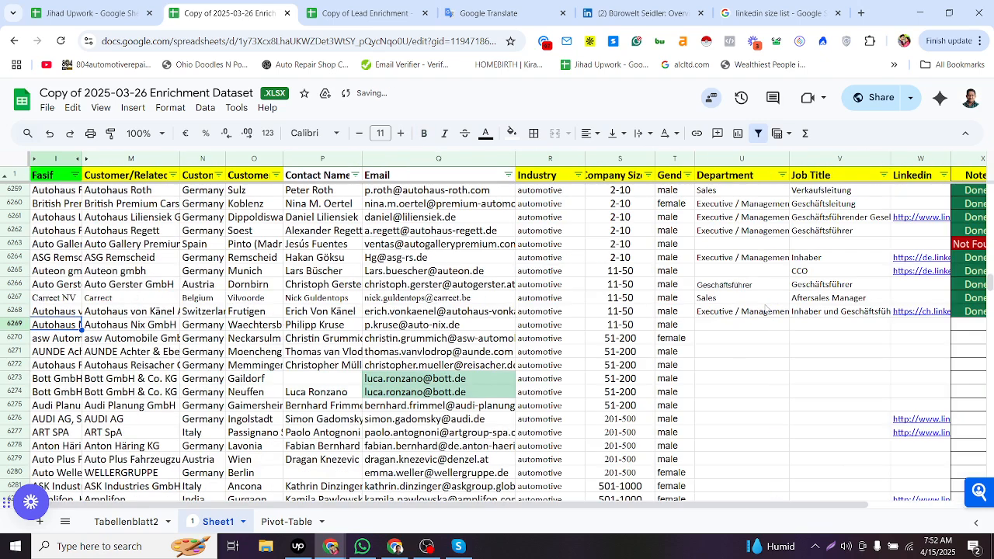
pyautogui.scroll(2, 679, 336)
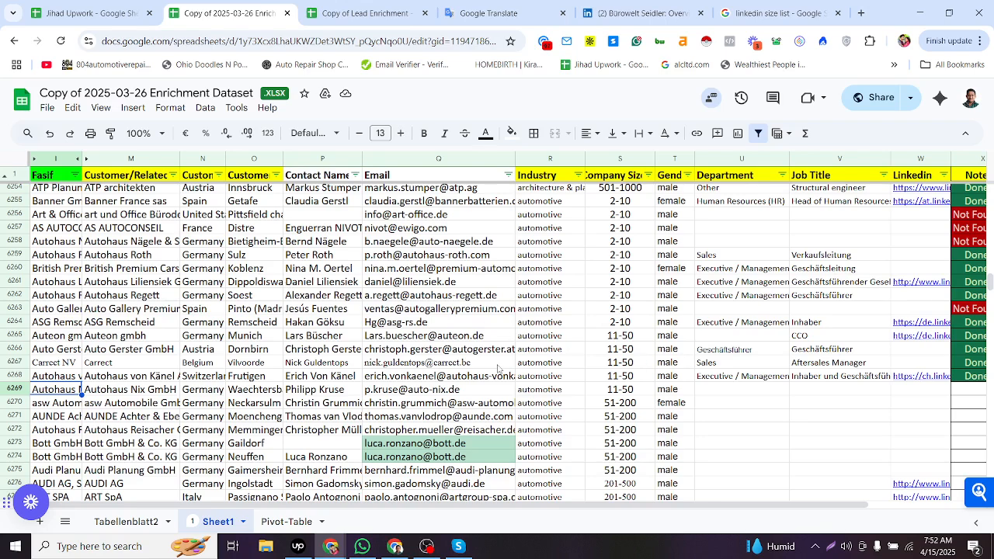
pyautogui.click(305, 455)
pyautogui.scroll(-2, 342, 435)
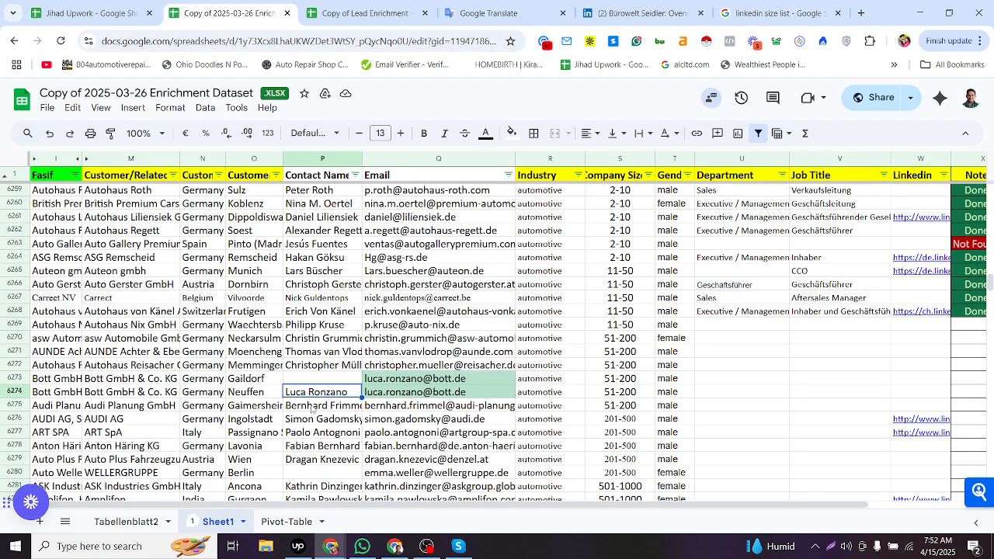
pyautogui.click(320, 383)
pyautogui.hotkey('ctrl', 'v')
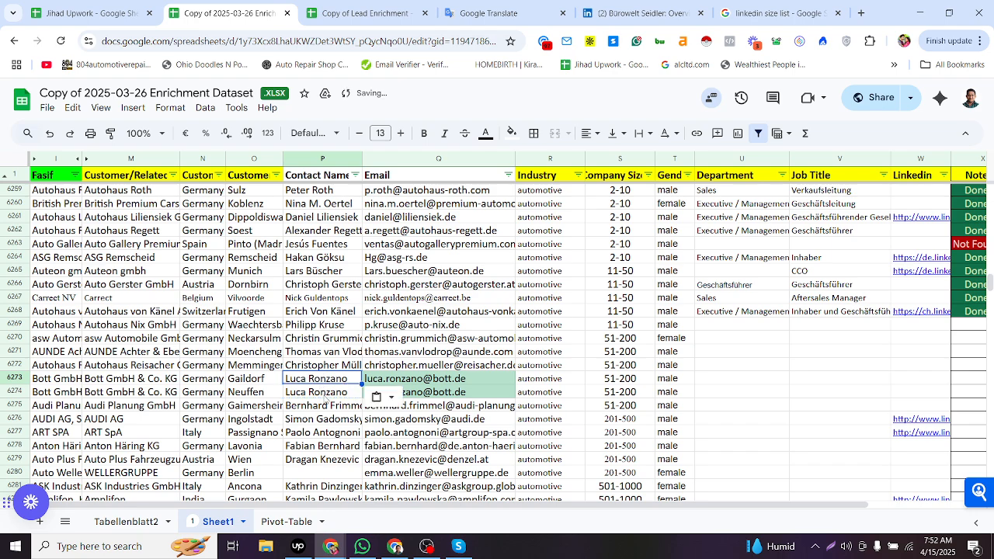
pyautogui.click(483, 287)
pyautogui.scroll(4, 543, 307)
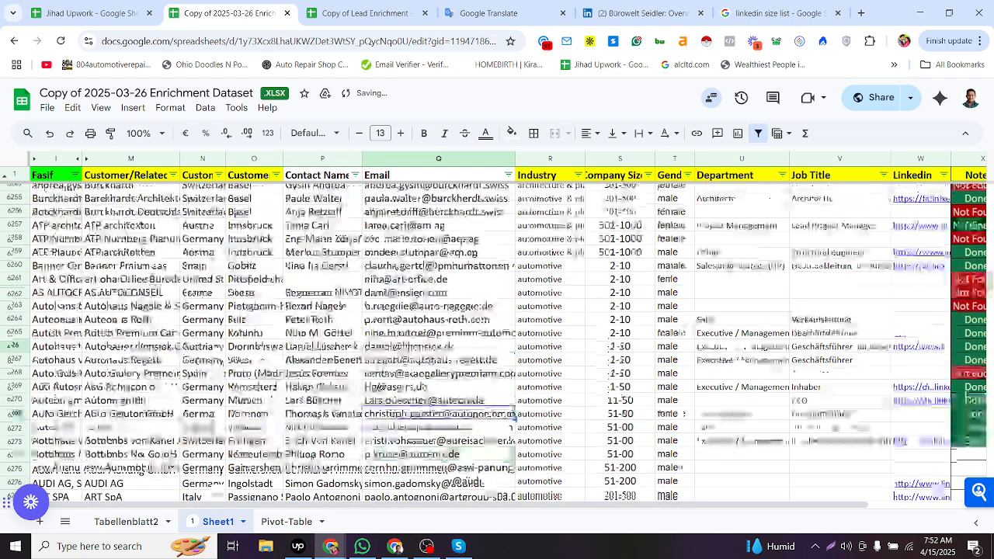
pyautogui.click(653, 333)
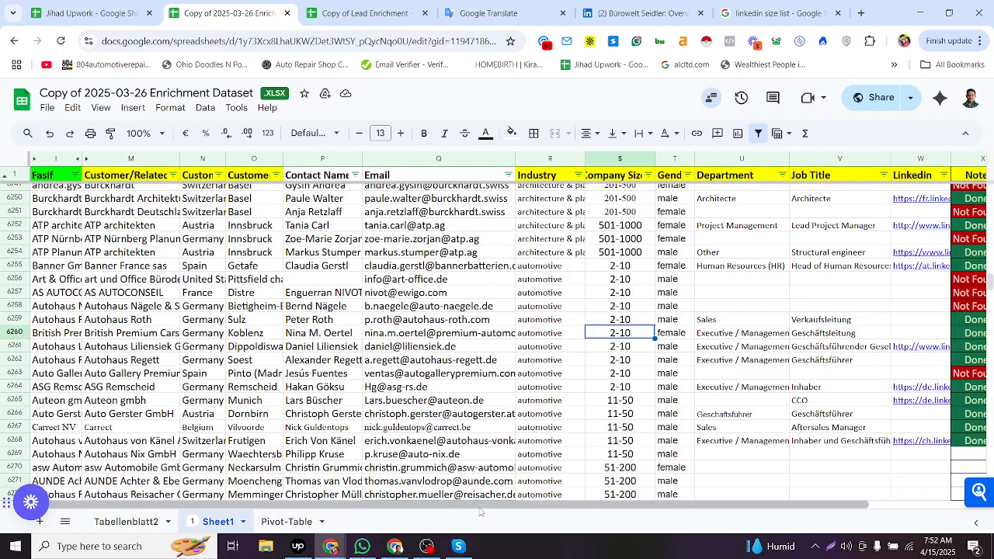
pyautogui.click(427, 546)
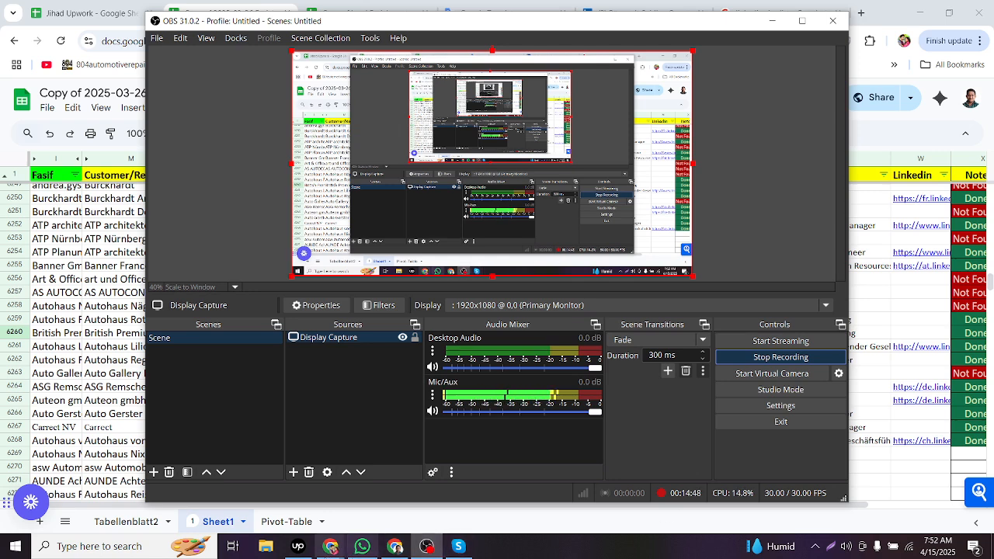
pyautogui.click(330, 546)
pyautogui.click(346, 519)
pyautogui.click(330, 546)
pyautogui.click(315, 493)
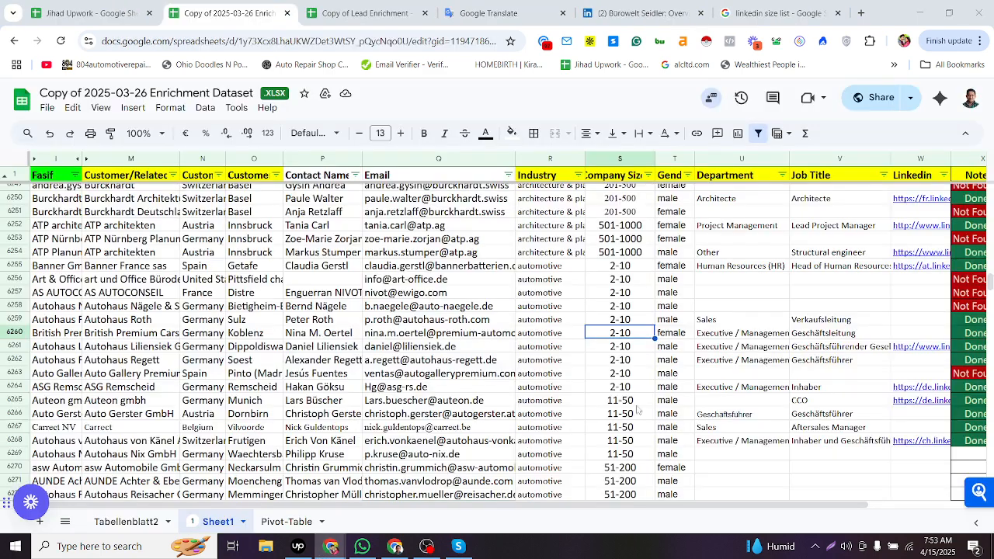
# - Select the Gender cells of rows 6259 to 6268 to count them
pyautogui.click(719, 323)
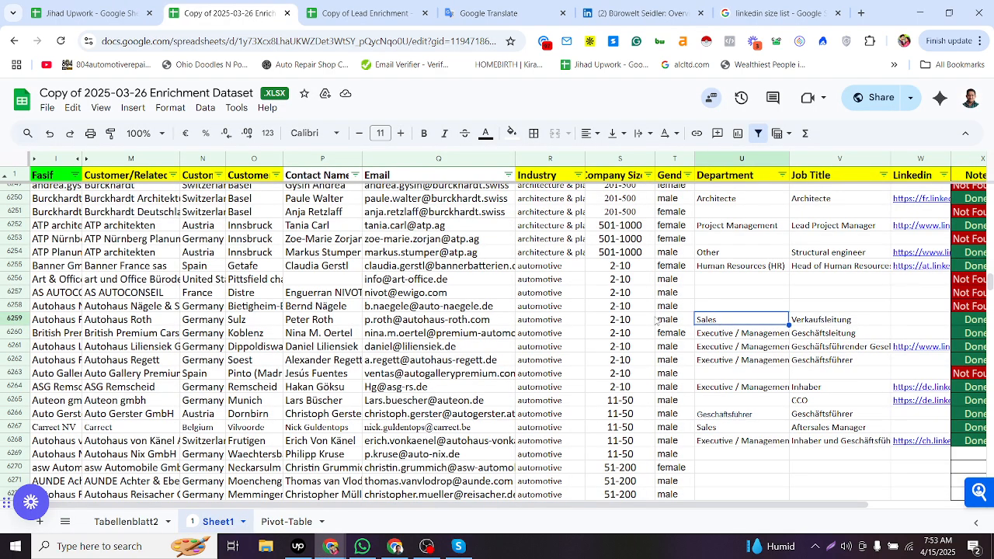
pyautogui.click(669, 320)
pyautogui.moveTo(670, 409); pyautogui.dragTo(672, 442)
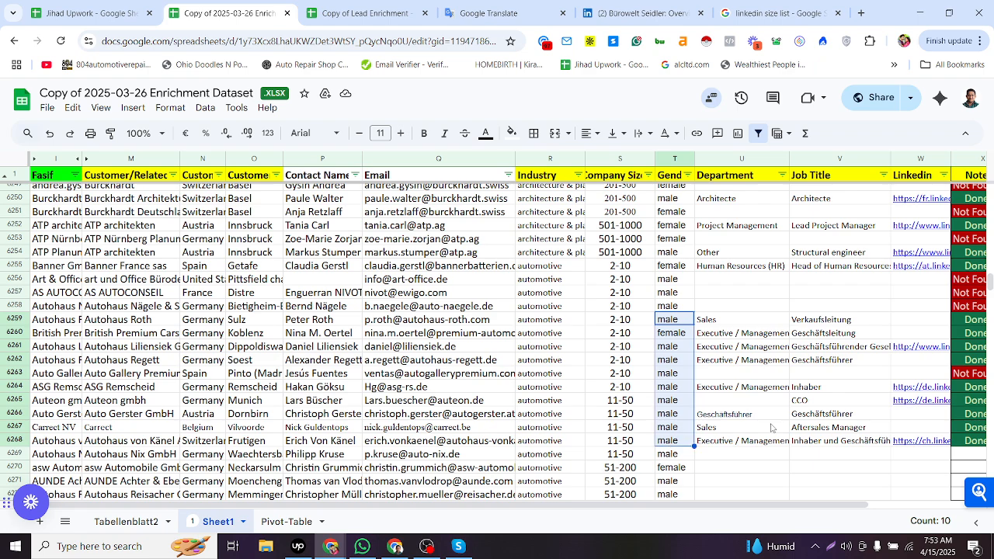
pyautogui.click(722, 452)
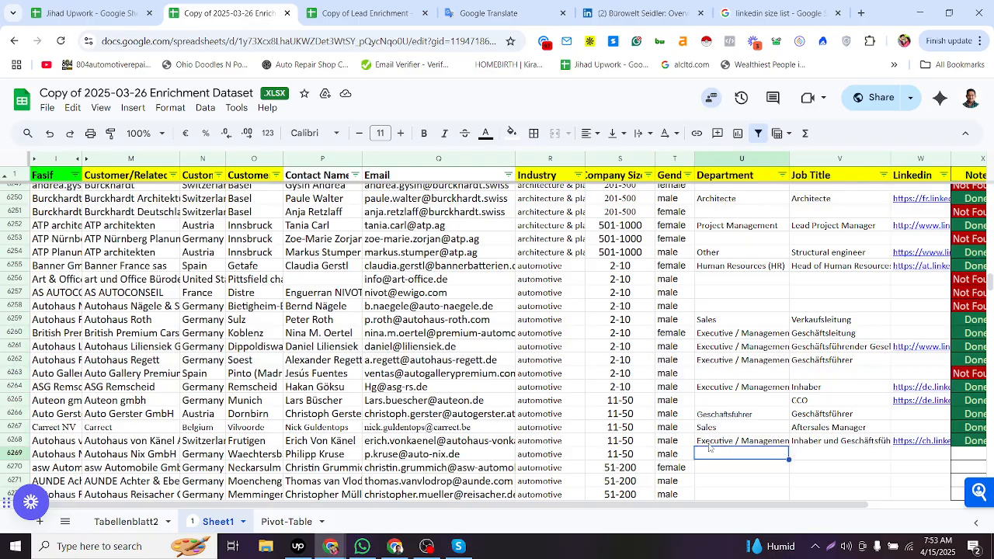
# - Scroll down through the remaining rows of the dataset
pyautogui.scroll(-3, 727, 432)
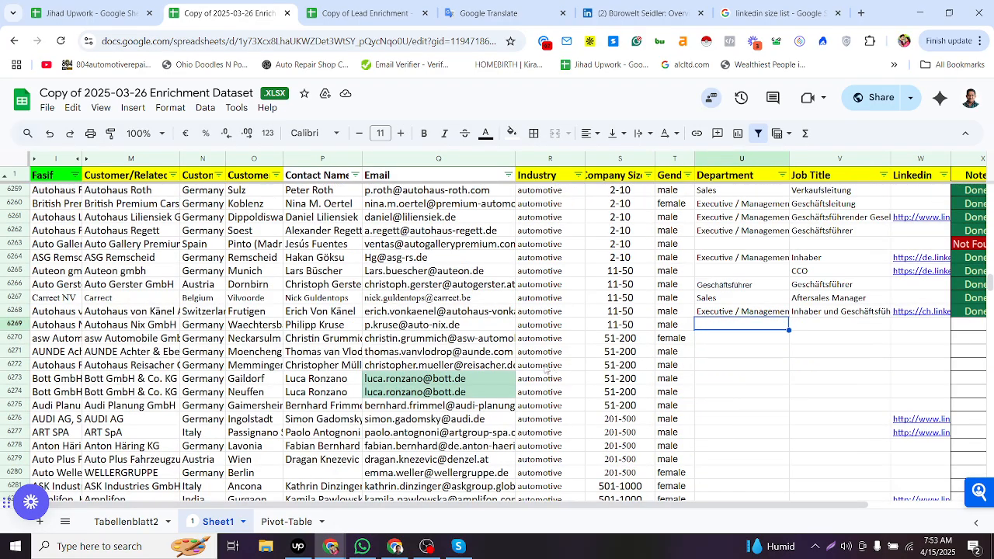
pyautogui.scroll(-2, 546, 370)
pyautogui.scroll(-20, 534, 249)
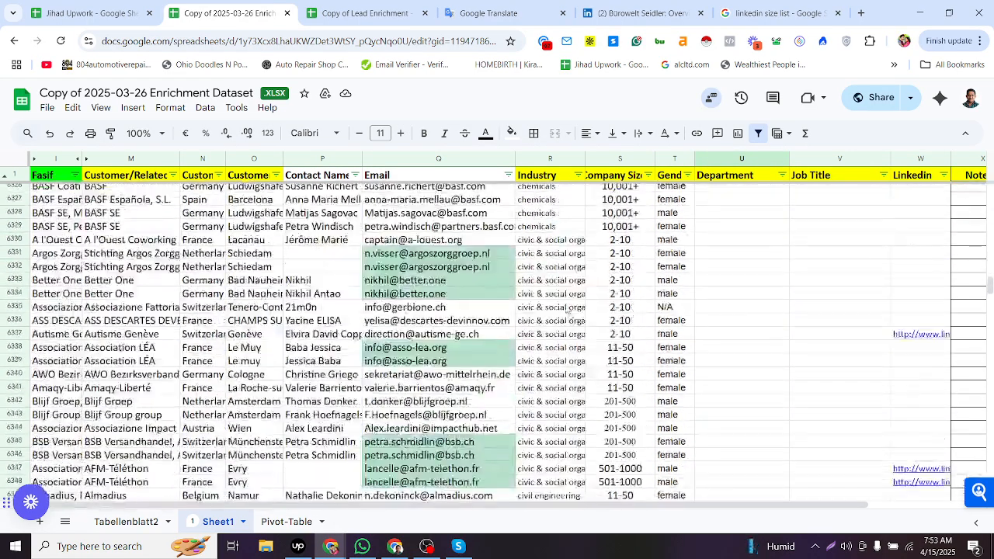
pyautogui.scroll(-20, 310, 342)
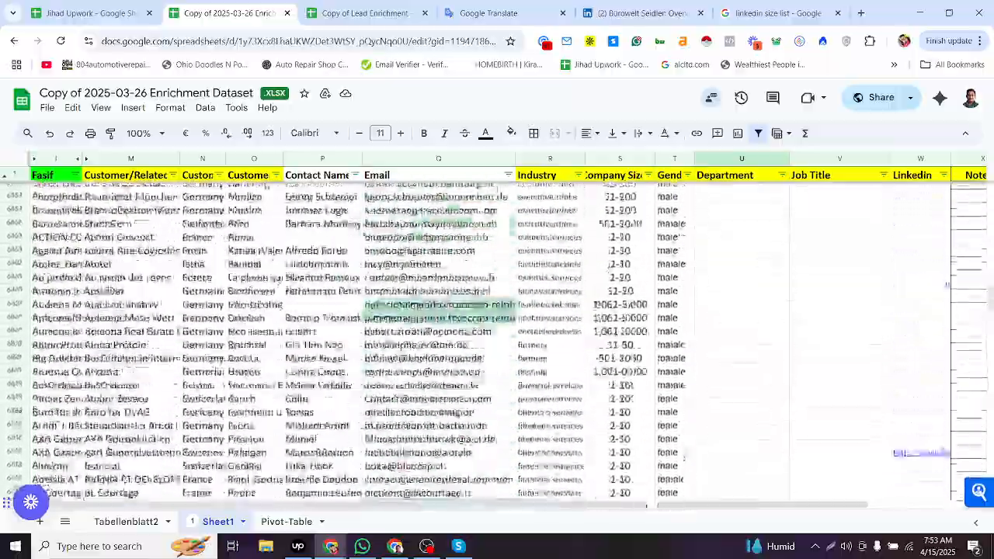
pyautogui.scroll(-20, 310, 341)
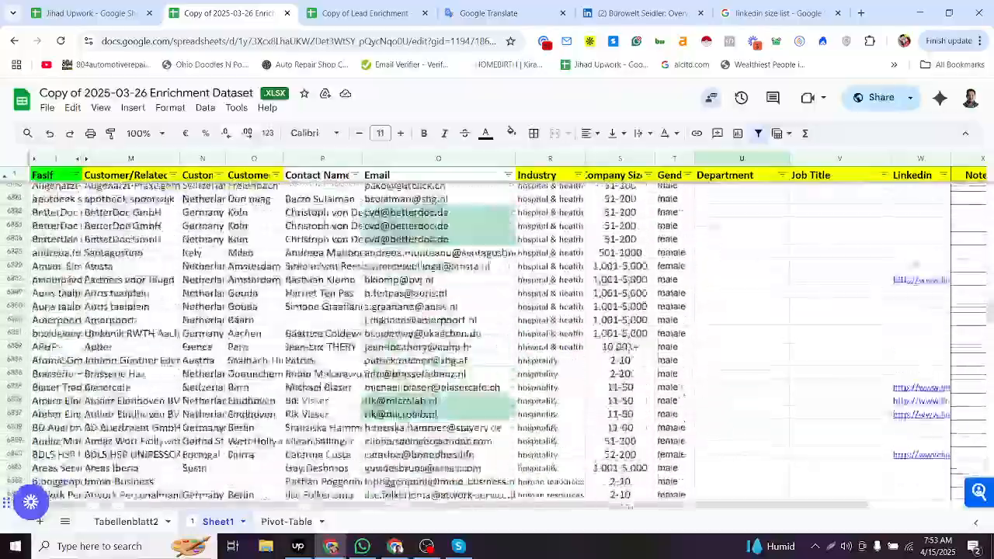
pyautogui.scroll(-20, 311, 341)
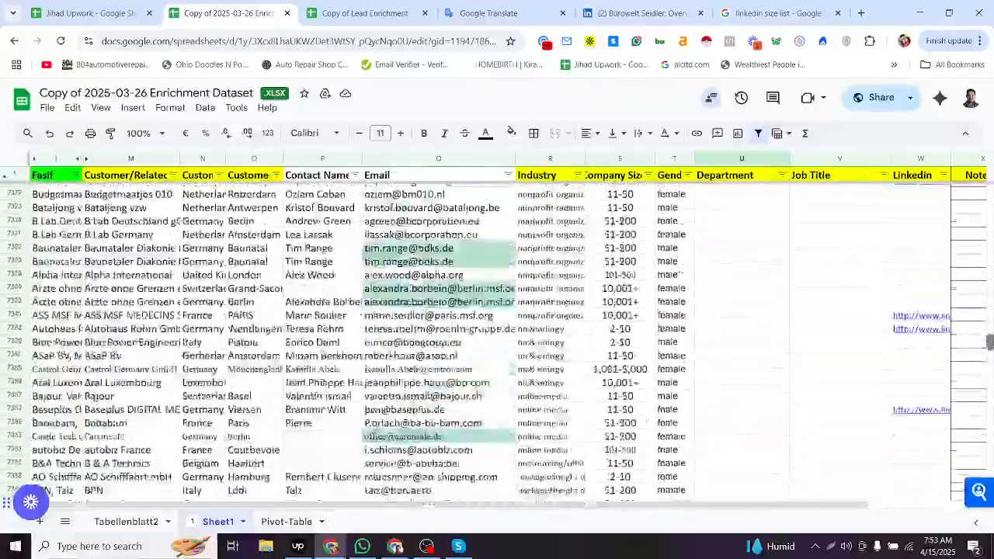
pyautogui.scroll(-20, 311, 342)
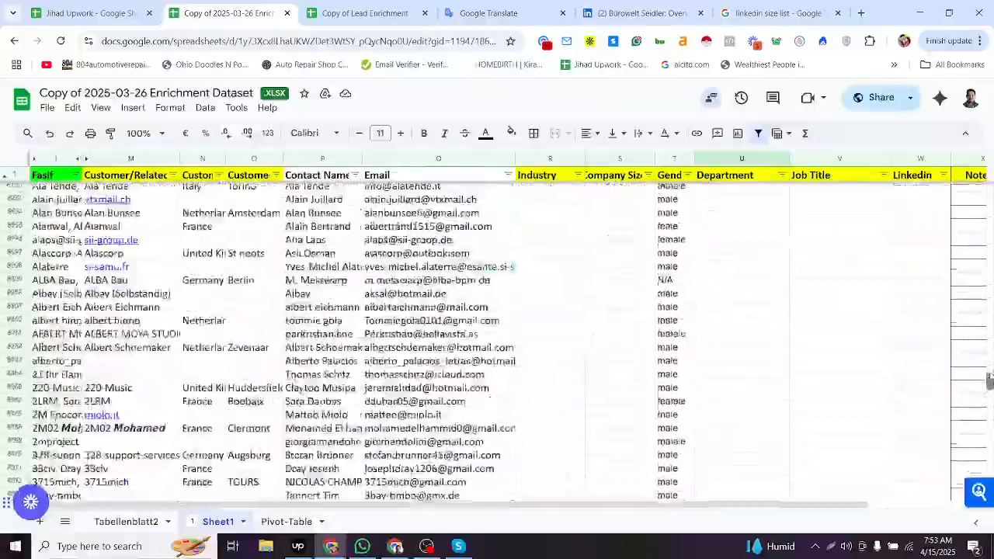
# - Scroll through the rows around 8010 and select cell ranges to inspect the next contacts needing enrichment
pyautogui.scroll(3, 588, 354)
pyautogui.scroll(-6, 594, 342)
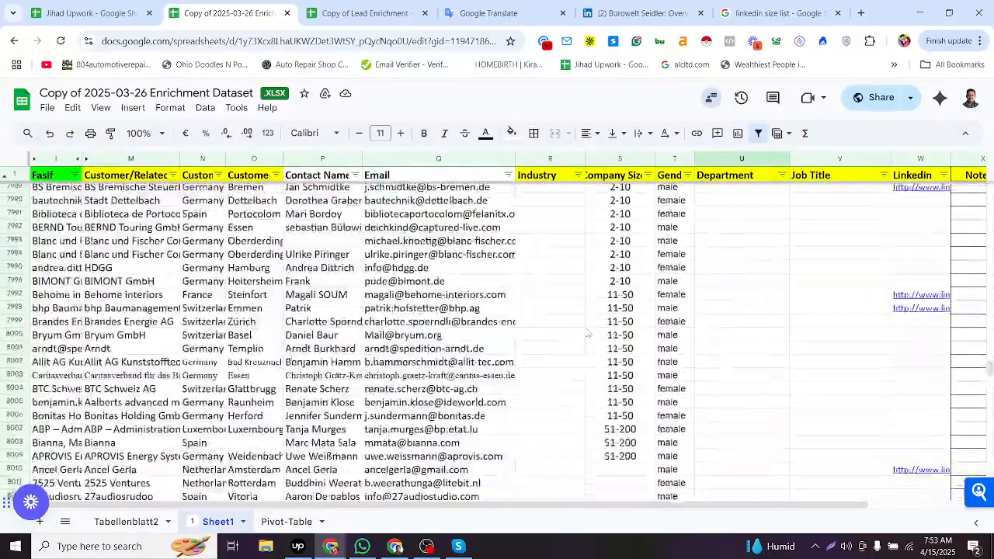
pyautogui.scroll(2, 603, 307)
pyautogui.click(601, 341)
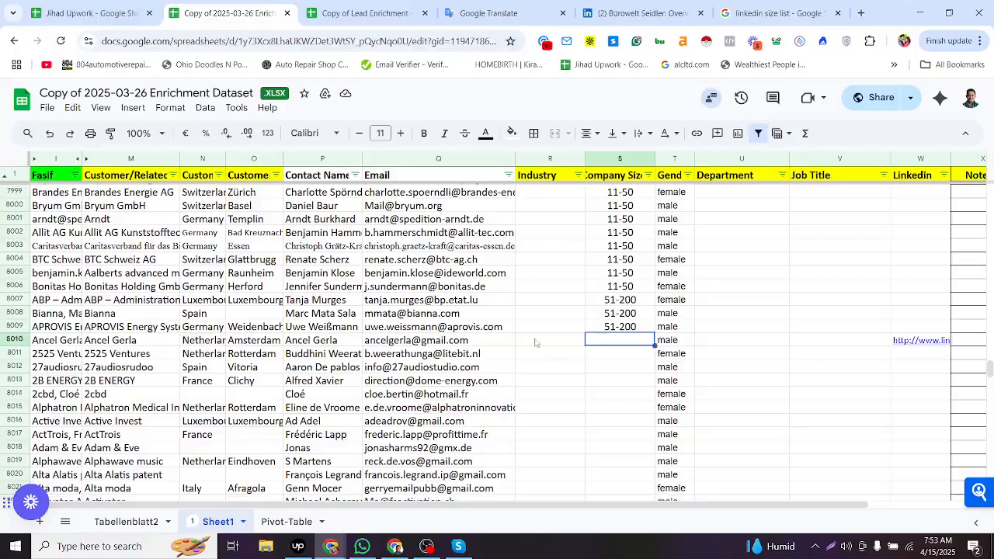
pyautogui.scroll(20, 543, 342)
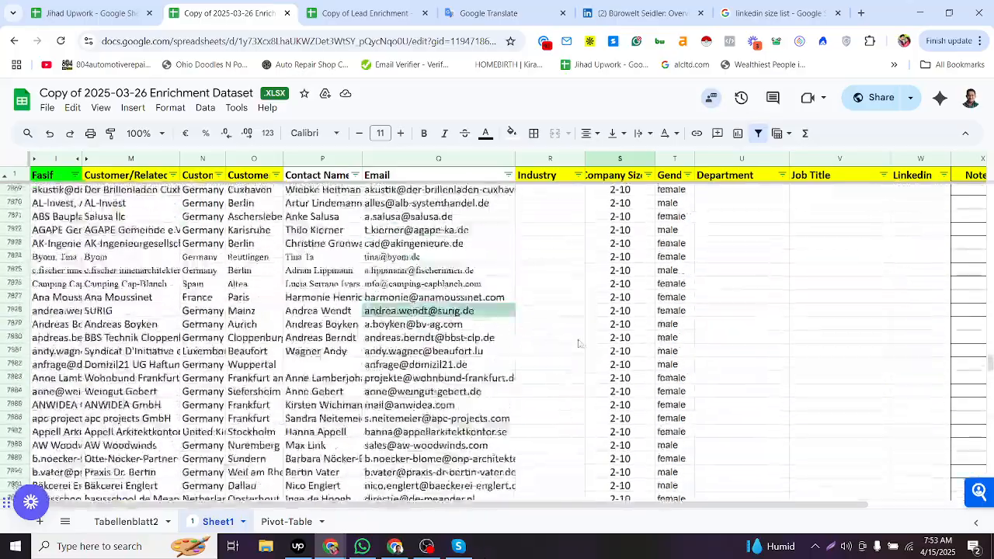
pyautogui.scroll(-20, 579, 343)
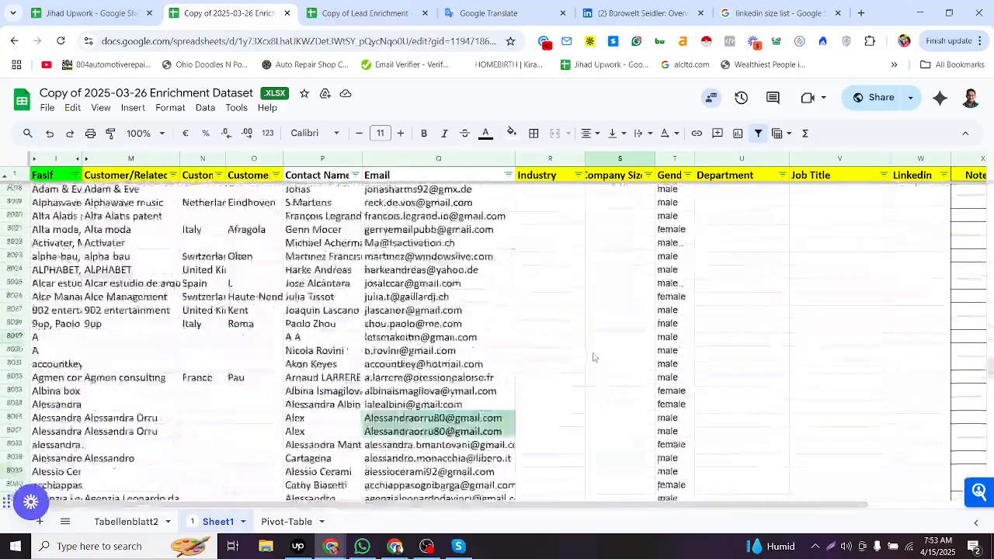
pyautogui.scroll(5, 593, 357)
pyautogui.click(568, 341)
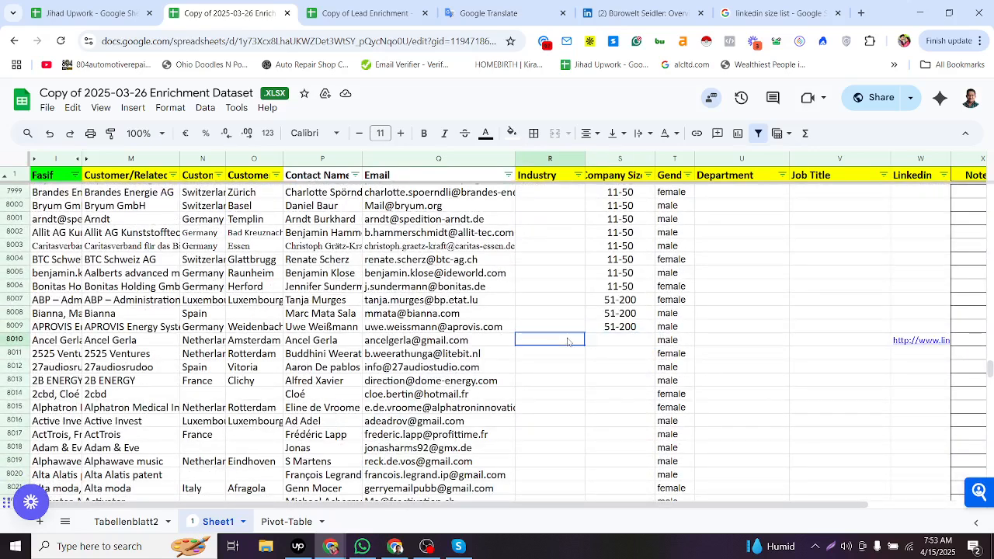
pyautogui.click(604, 343)
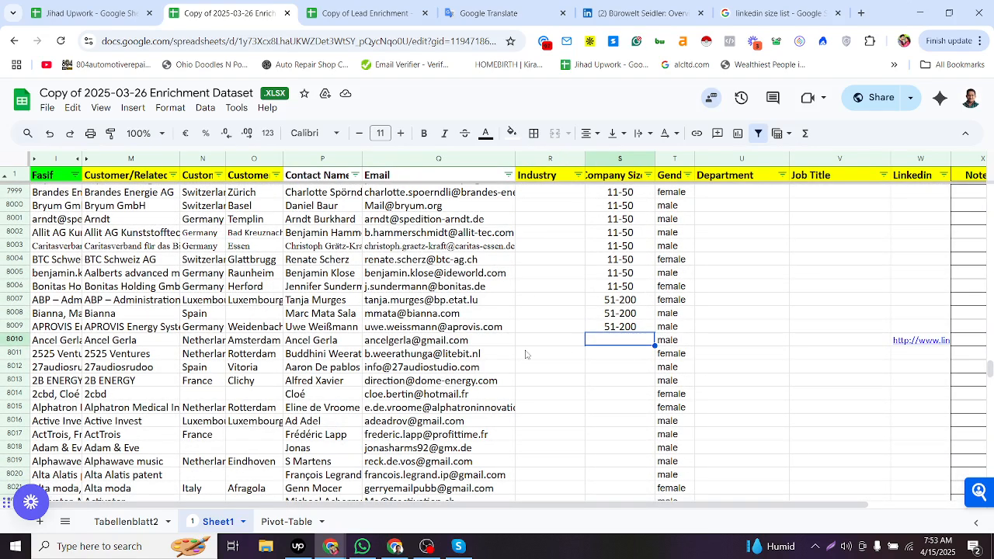
pyautogui.moveTo(133, 342); pyautogui.dragTo(147, 452)
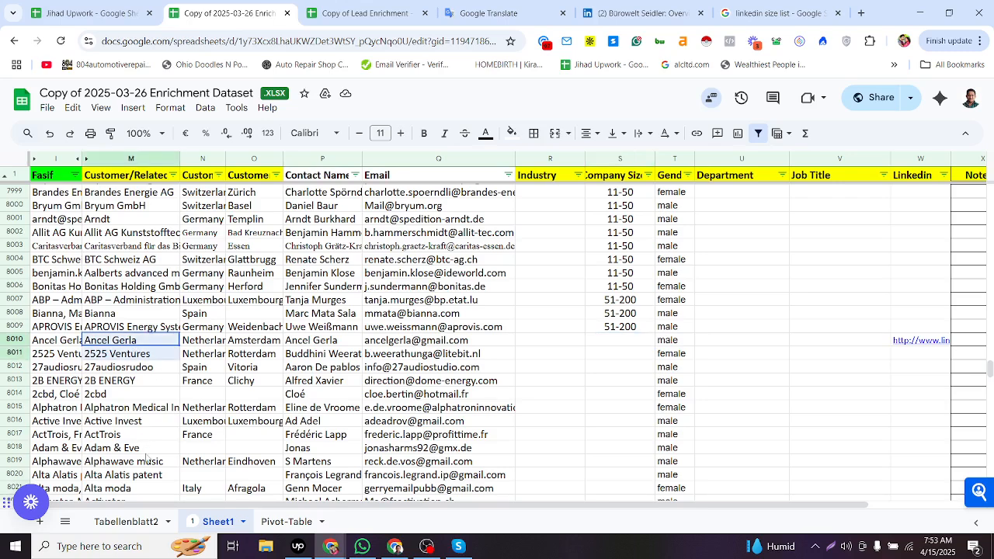
pyautogui.moveTo(669, 342); pyautogui.dragTo(673, 450)
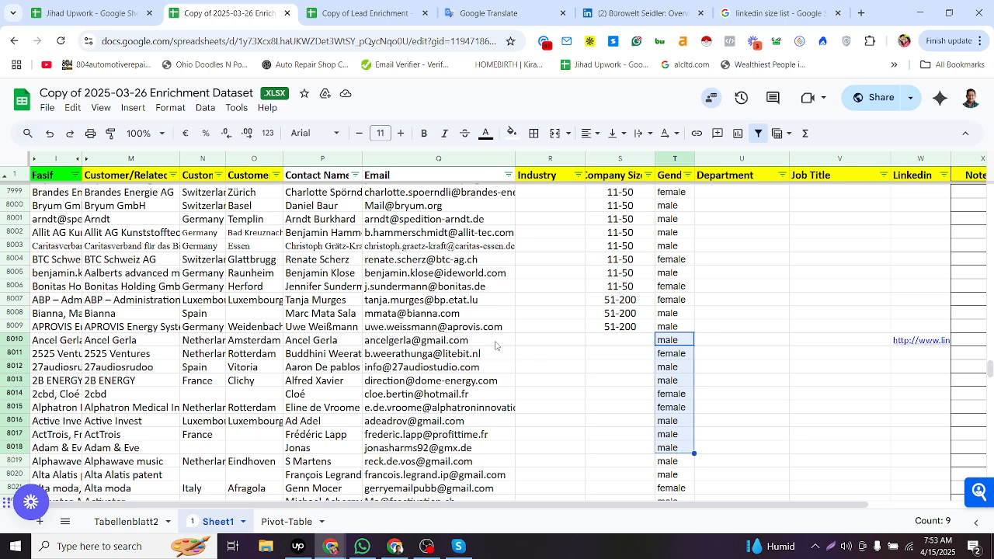
pyautogui.moveTo(466, 341); pyautogui.dragTo(456, 401)
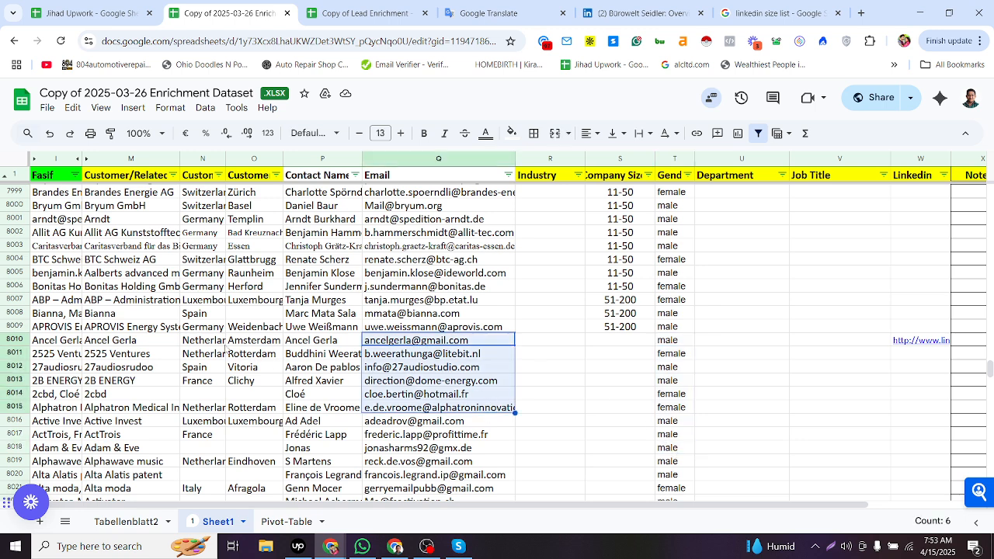
# - Copy row 8010's company, country and city cells and search them on Google
pyautogui.moveTo(178, 341); pyautogui.dragTo(262, 345)
pyautogui.hotkey('ctrl', 'c')
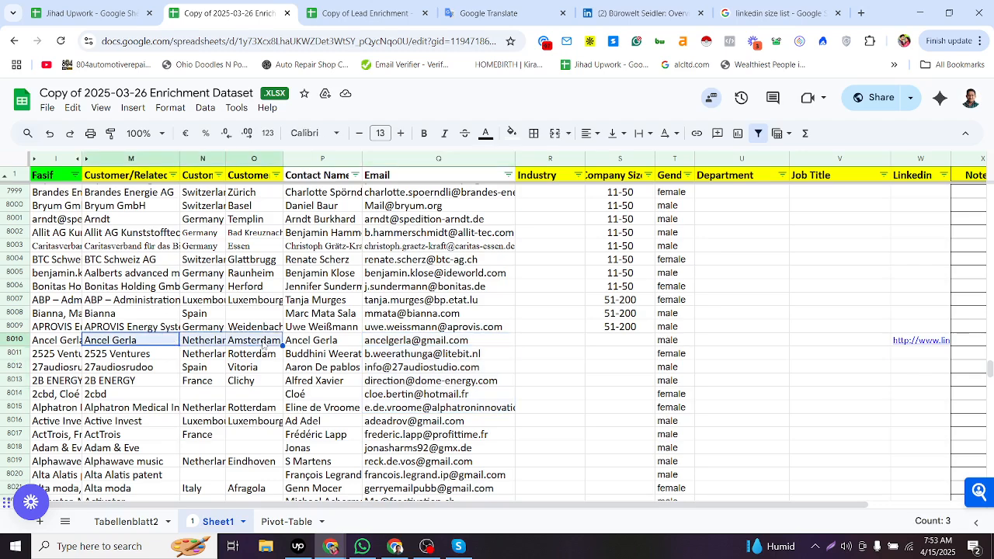
pyautogui.click(557, 343)
pyautogui.hotkey('alt', 'Tab')
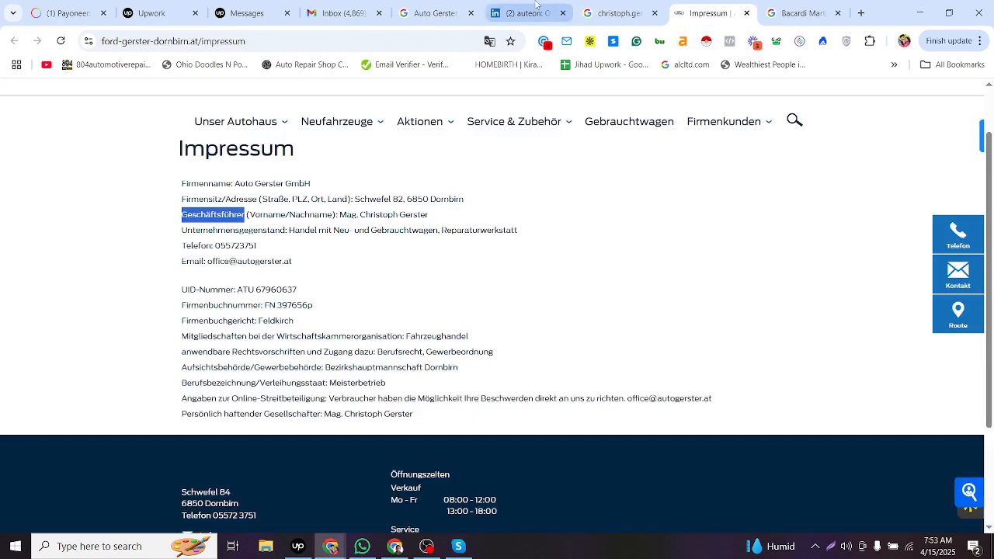
pyautogui.click(535, 14)
pyautogui.click(437, 39)
pyautogui.hotkey('ctrl', 'v')
pyautogui.press('Return')
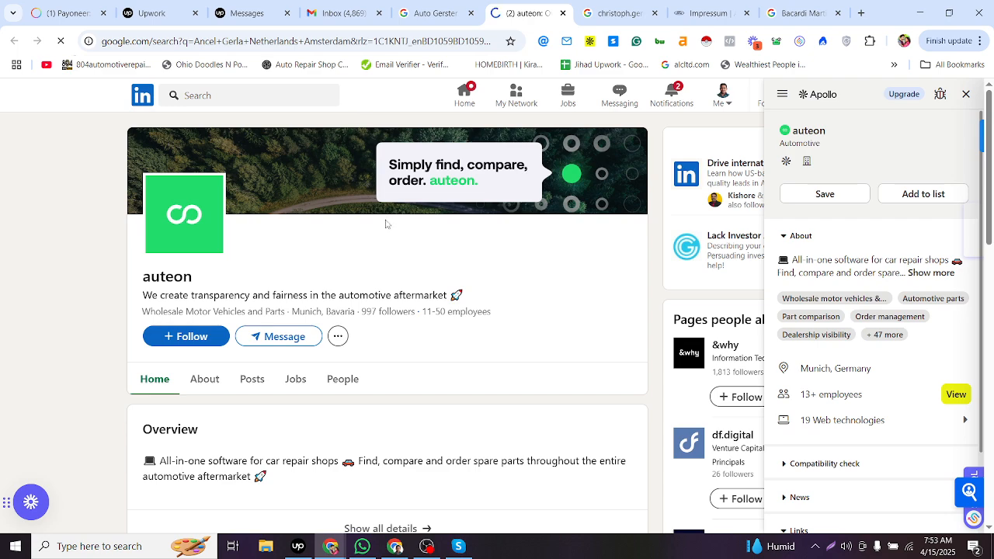
pyautogui.hotkey('alt', 'Tab')
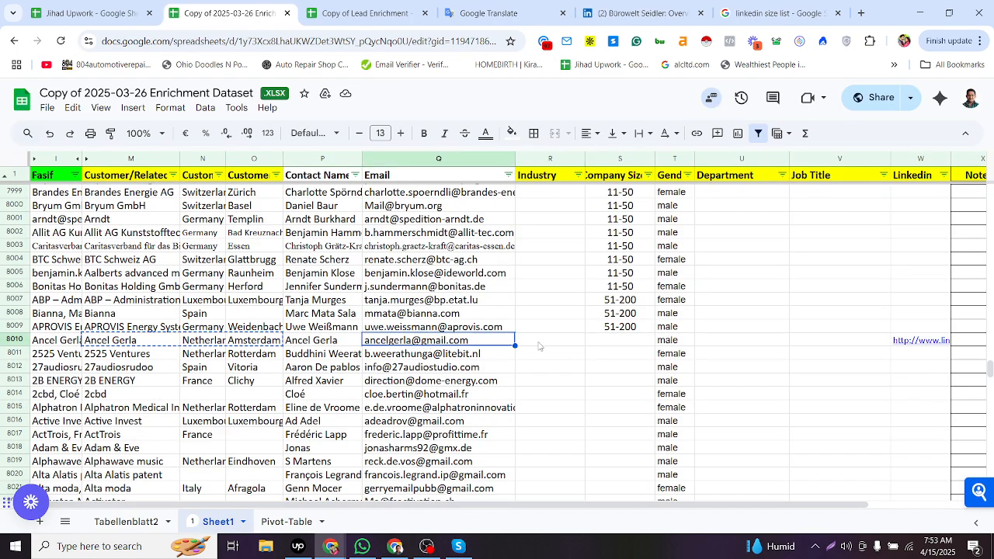
pyautogui.hotkey('alt', 'Tab')
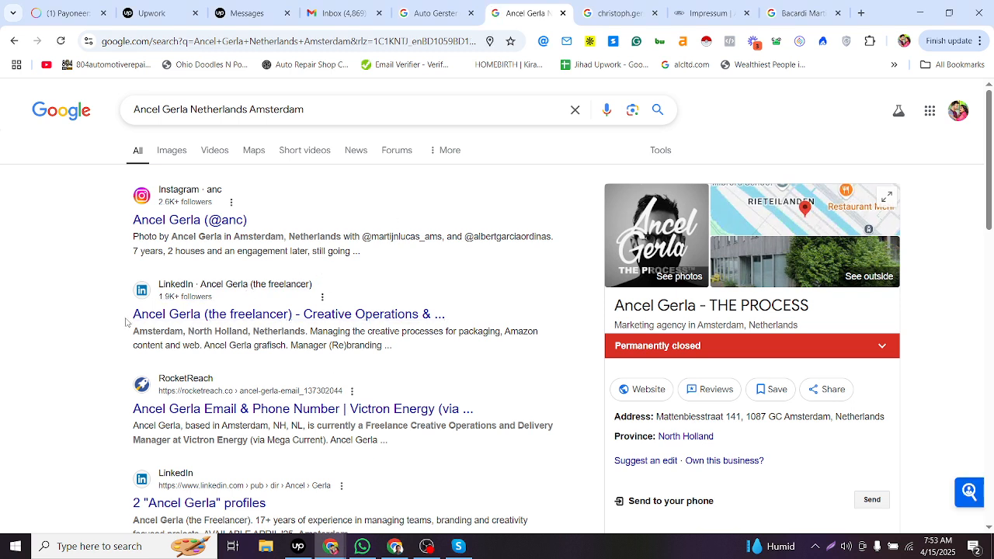
pyautogui.moveTo(130, 315); pyautogui.dragTo(278, 317)
pyautogui.hotkey('alt', 'Tab')
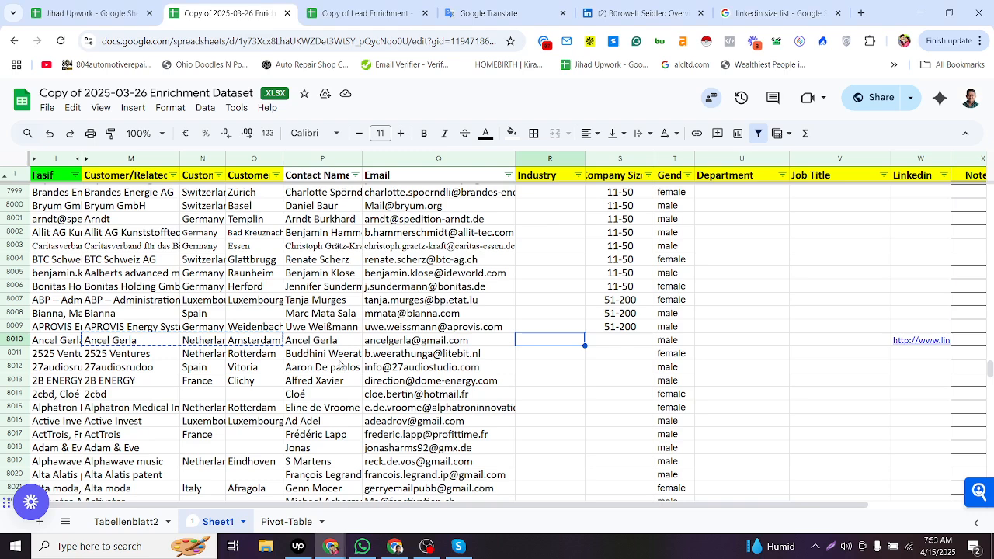
pyautogui.hotkey('alt', 'Tab')
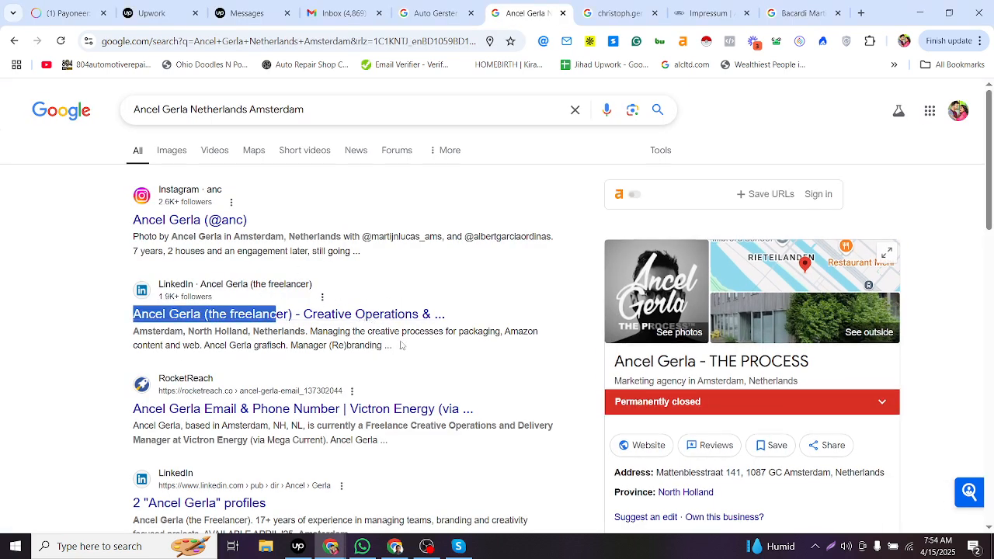
pyautogui.click(327, 331)
pyautogui.keyDown('ctrl'); pyautogui.click(328, 316); pyautogui.keyUp('ctrl')
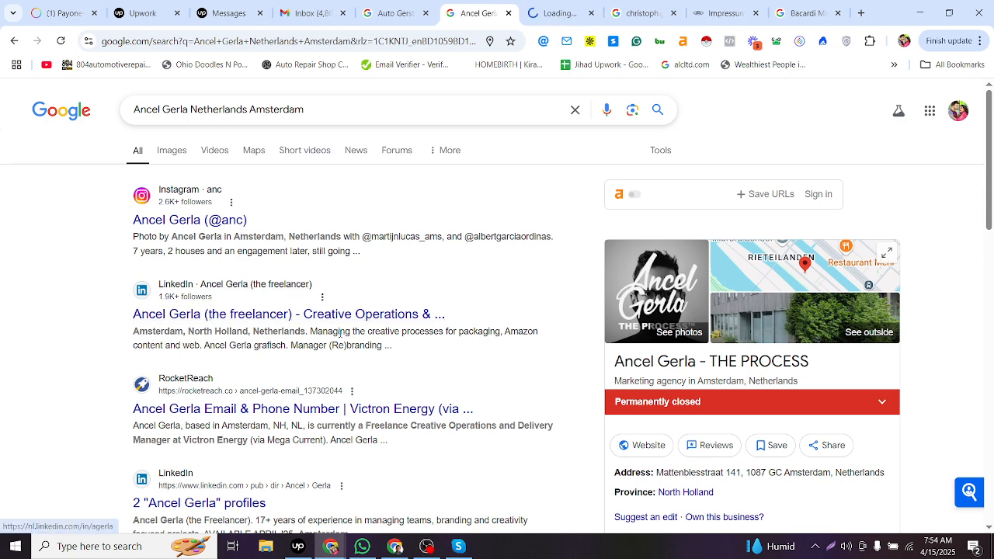
pyautogui.moveTo(339, 331); pyautogui.dragTo(277, 333)
# - Inspect the LinkedIn link already stored in row 8010's Linkedin cell
pyautogui.hotkey('alt', 'Tab')
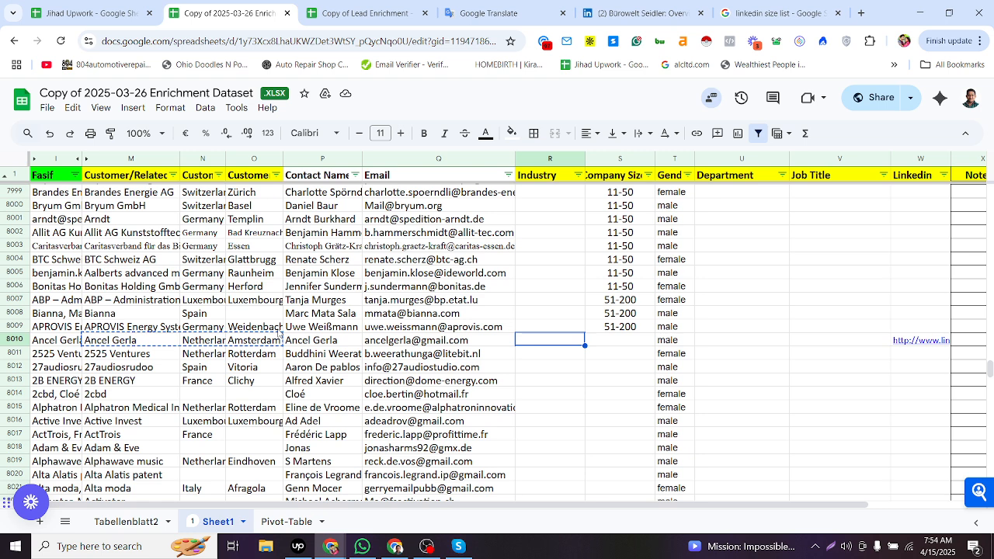
pyautogui.hotkey('alt', 'Tab')
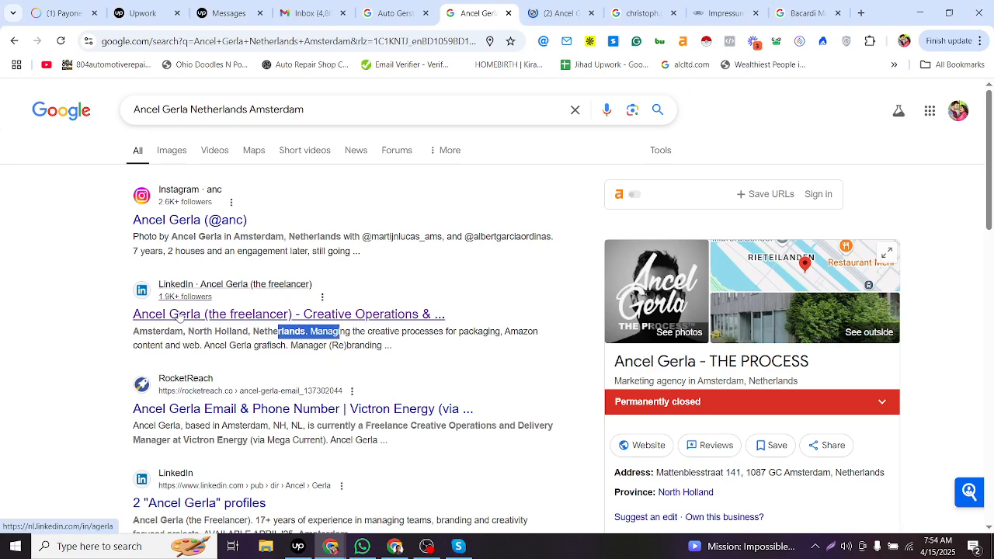
pyautogui.hotkey('alt', 'Tab')
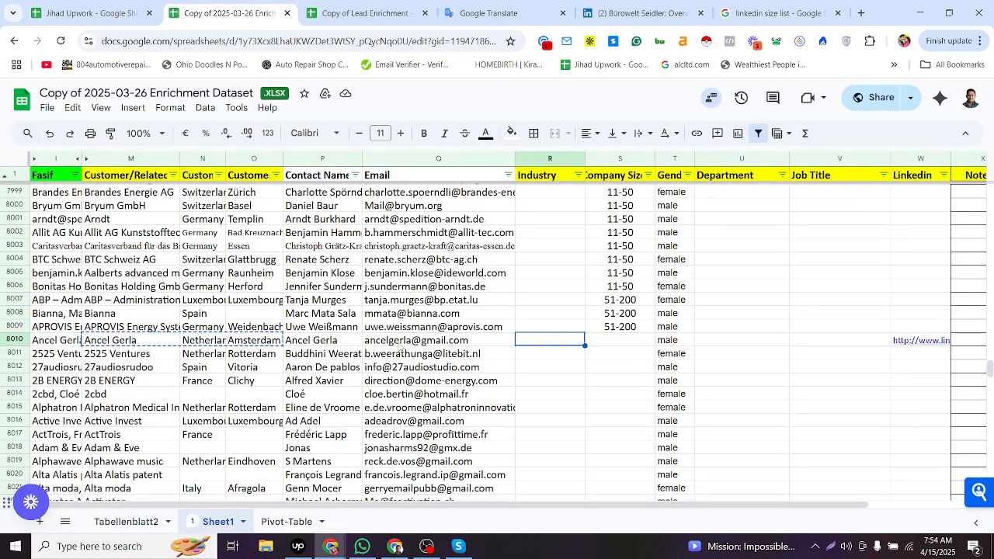
pyautogui.click(398, 345)
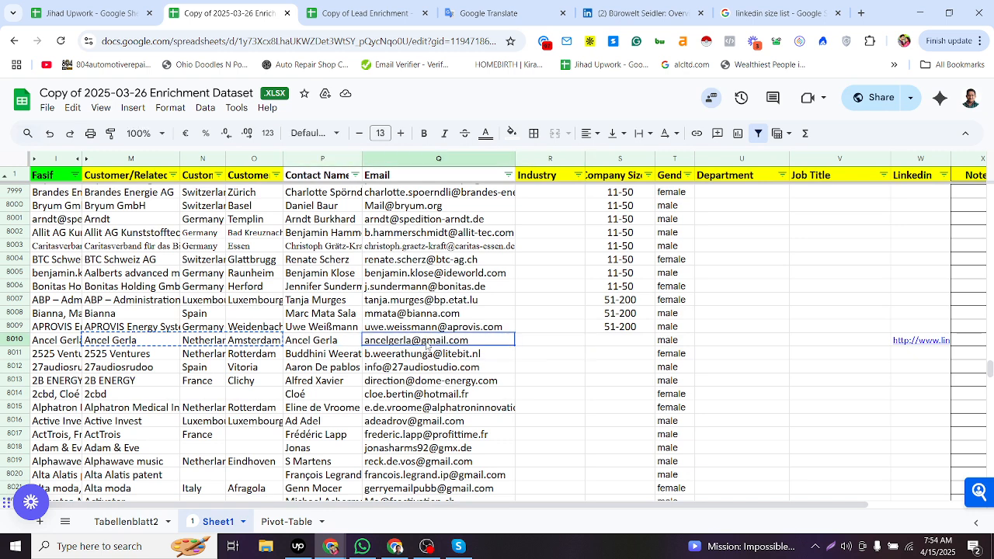
pyautogui.click(553, 339)
pyautogui.click(936, 344)
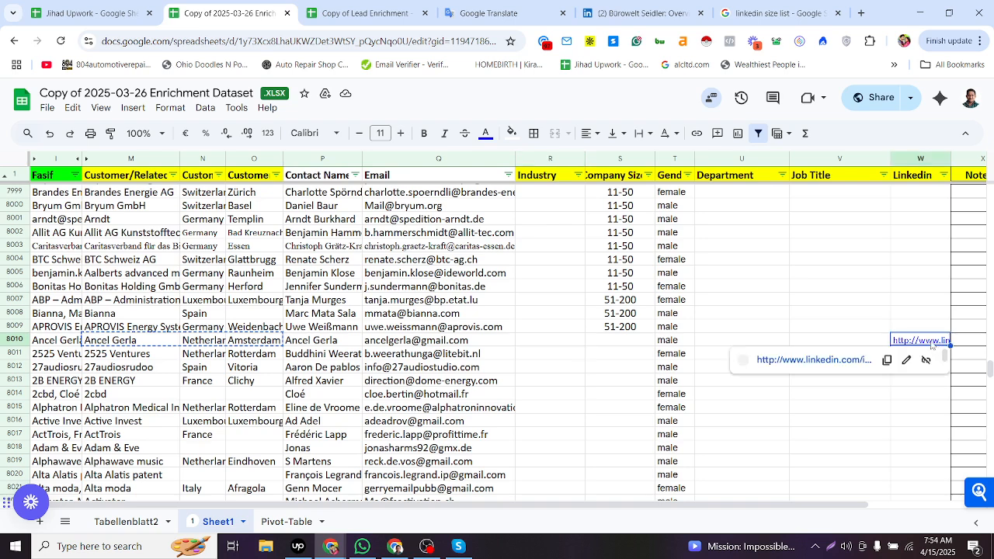
pyautogui.doubleClick(931, 340)
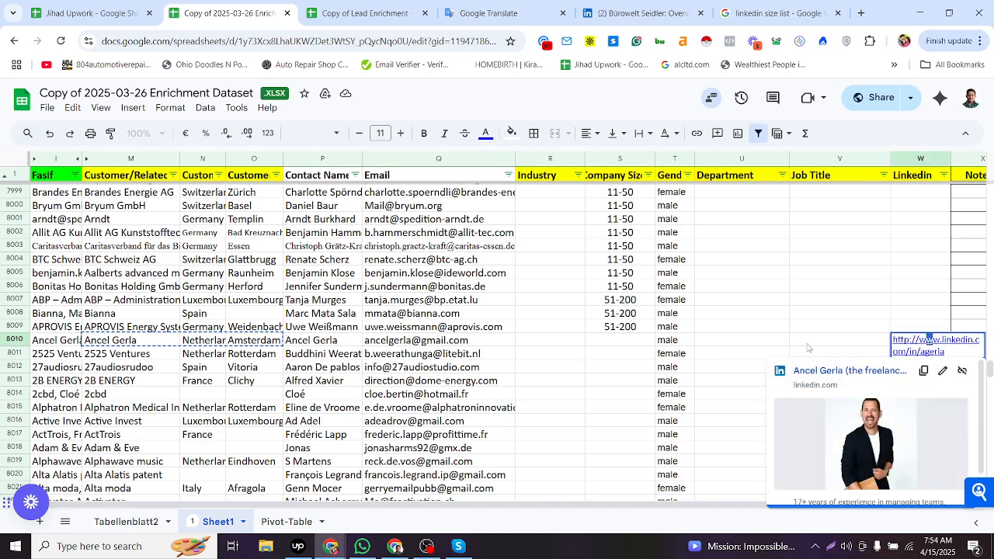
pyautogui.hotkey('alt', 'Tab')
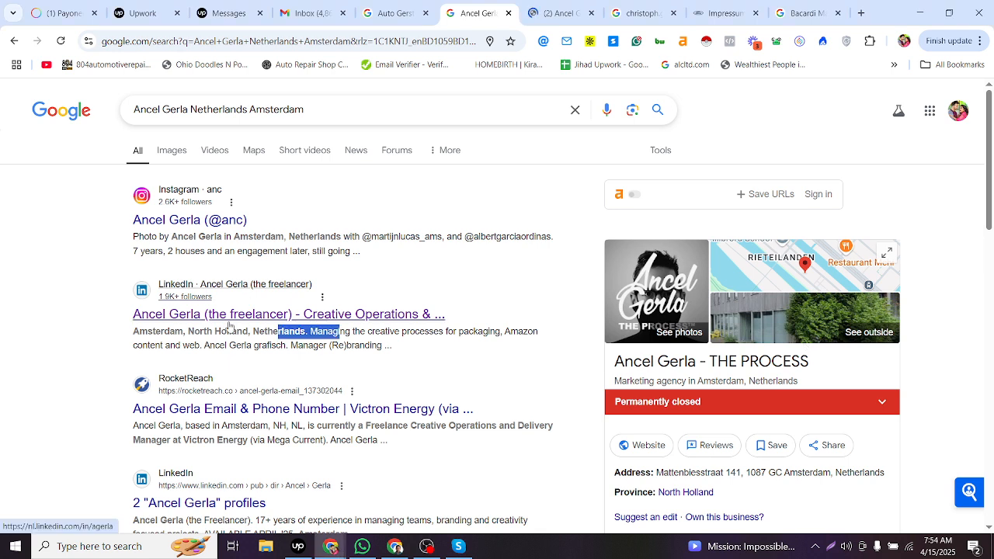
pyautogui.click(557, 12)
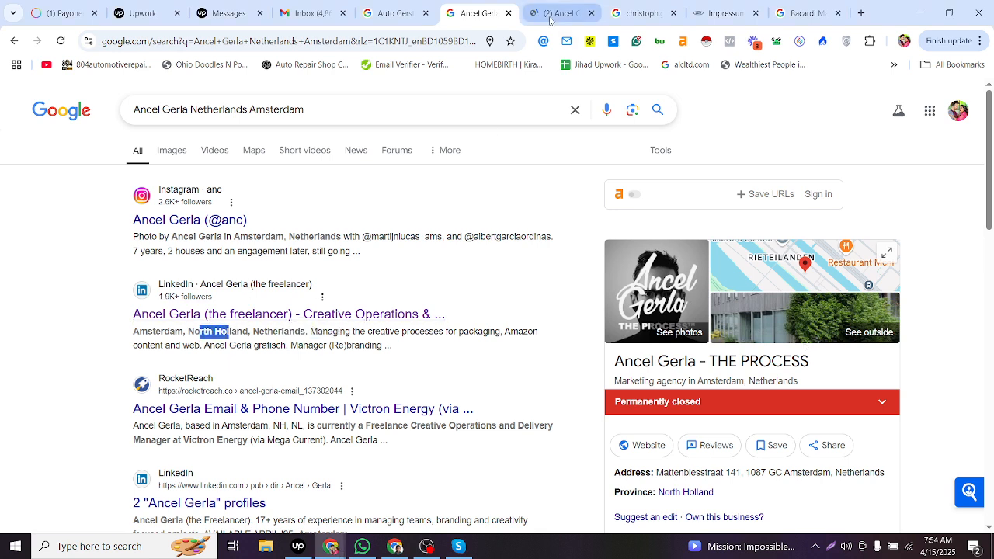
pyautogui.hotkey('alt', 'Tab')
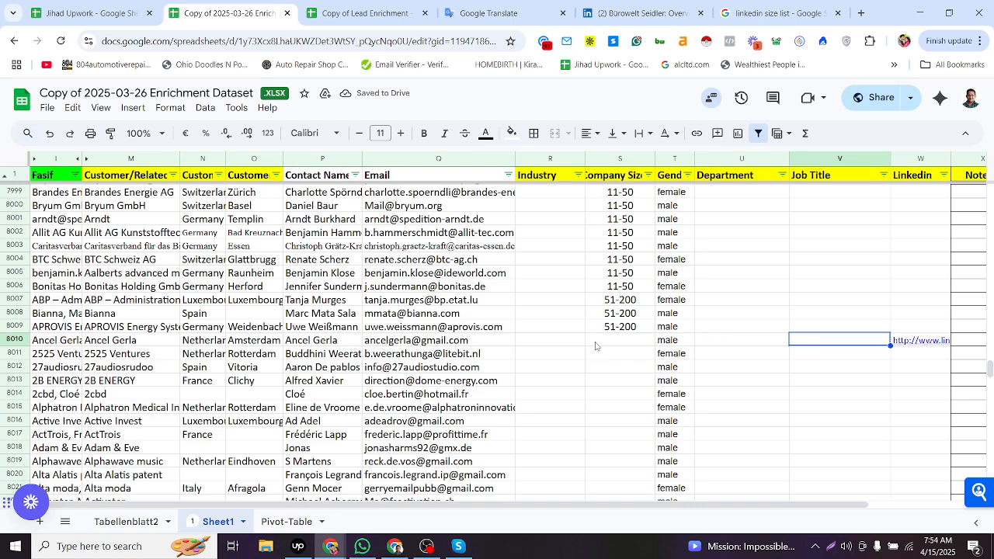
pyautogui.press('Left')
pyautogui.press('Left')
pyautogui.press('Left')
pyautogui.click(561, 332)
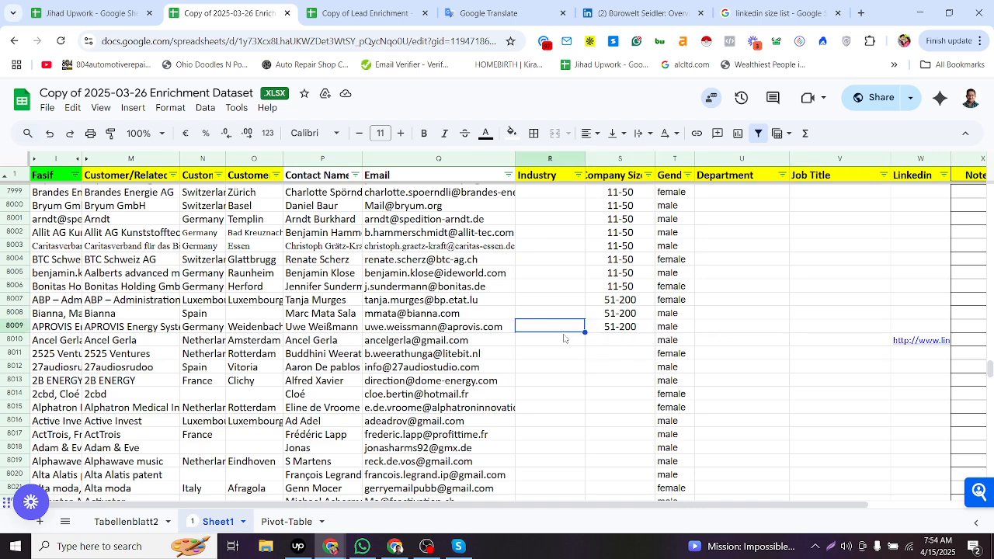
pyautogui.hotkey('alt', 'Tab')
pyautogui.hotkey('alt', 'Tab')
pyautogui.click(596, 340)
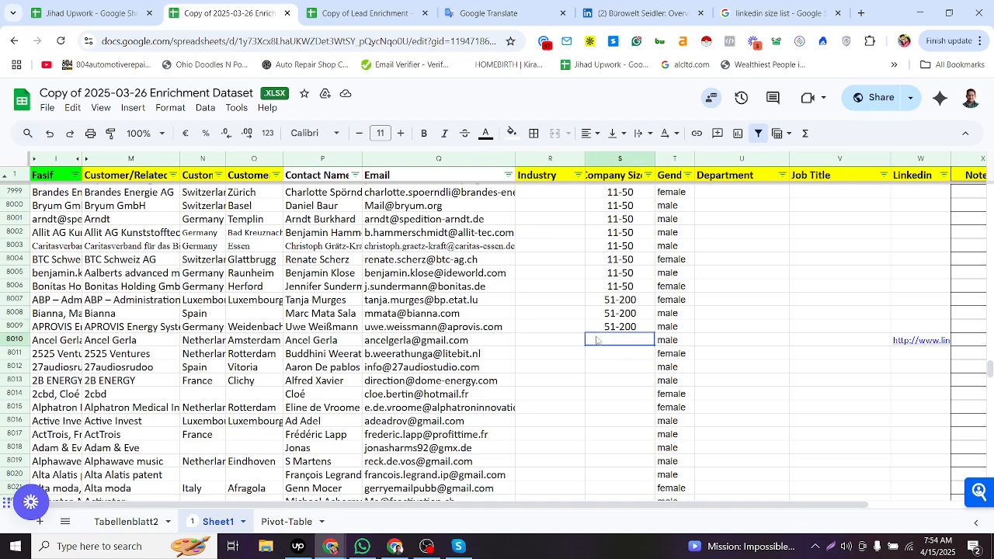
pyautogui.hotkey('alt', 'Tab')
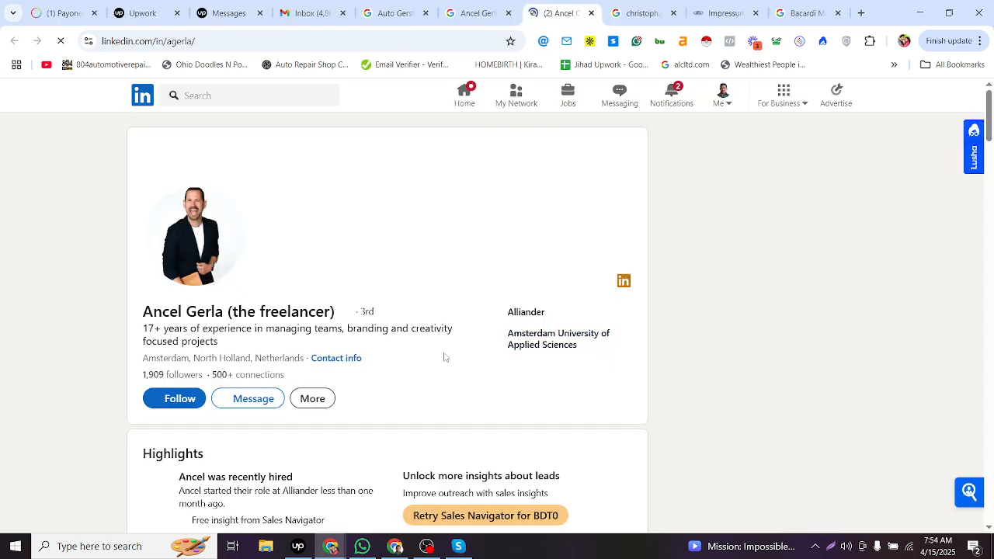
pyautogui.hotkey('alt', 'Tab')
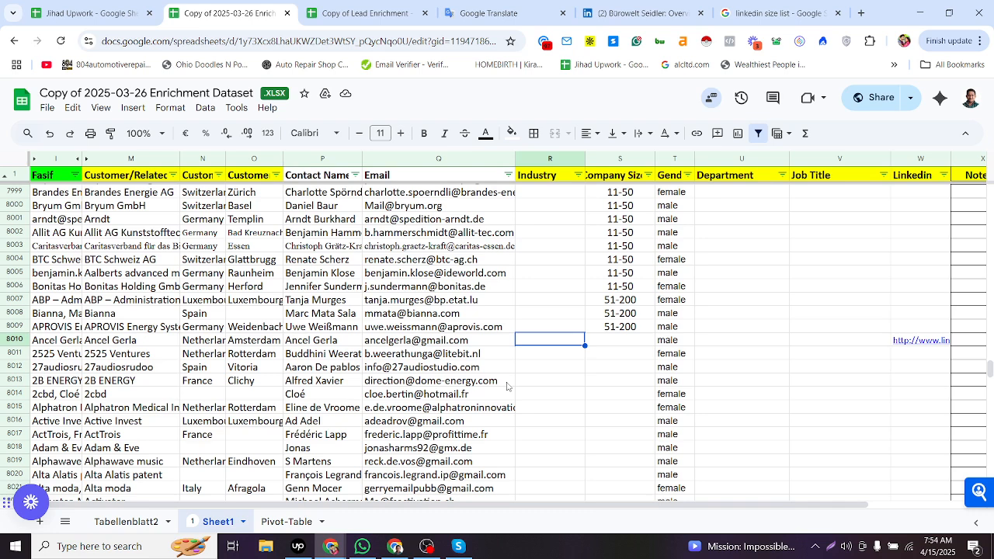
pyautogui.hotkey('alt', 'Tab')
pyautogui.scroll(-3, 311, 346)
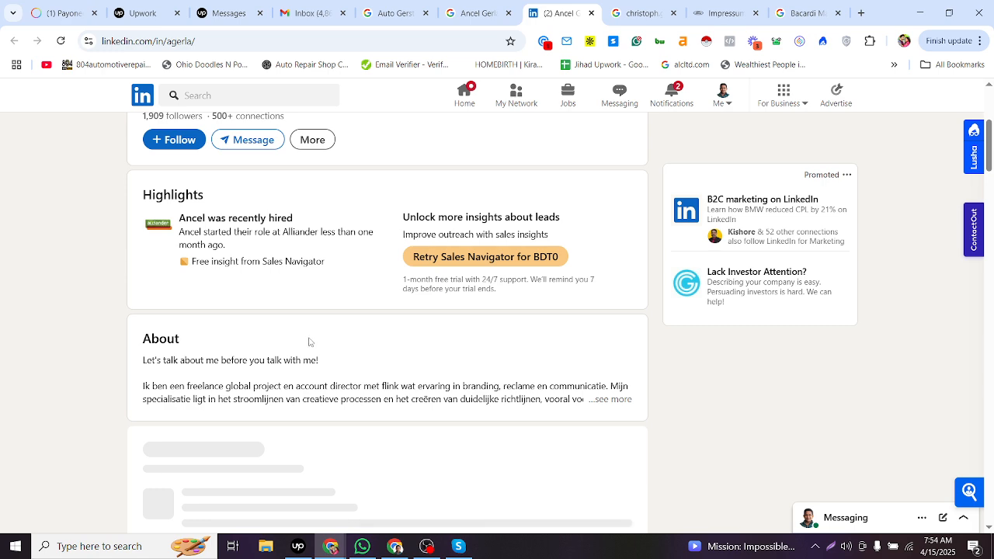
pyautogui.scroll(-3, 310, 342)
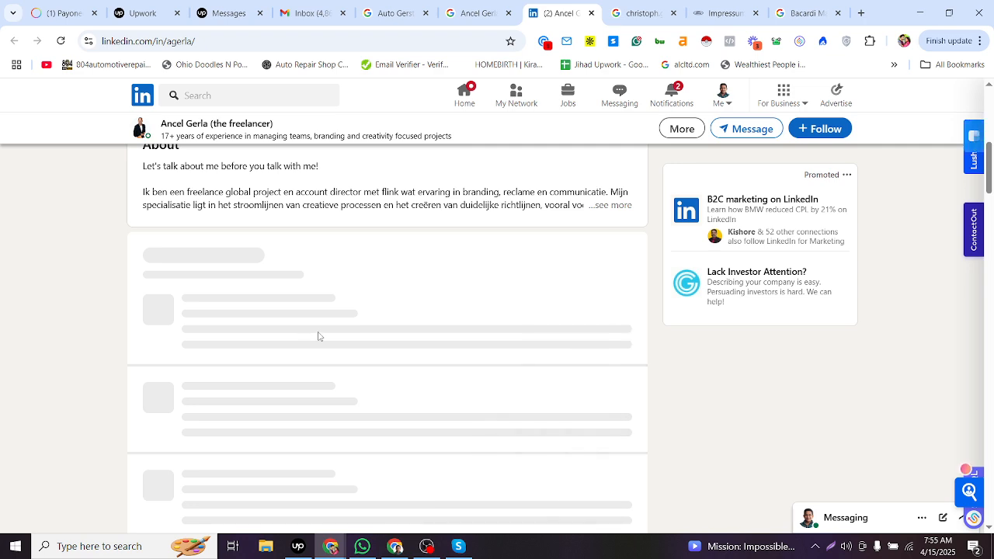
pyautogui.scroll(5, 303, 342)
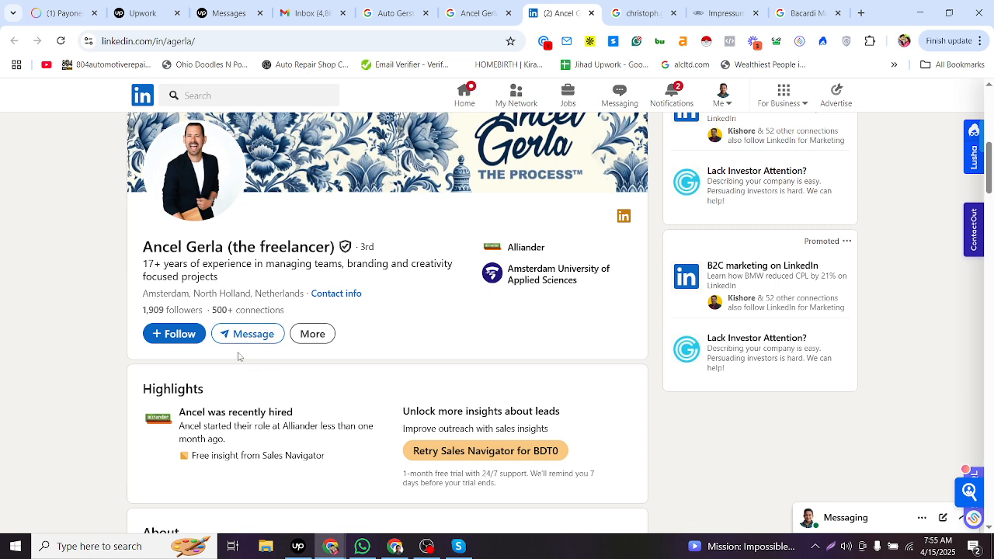
pyautogui.hotkey('alt', 'Tab')
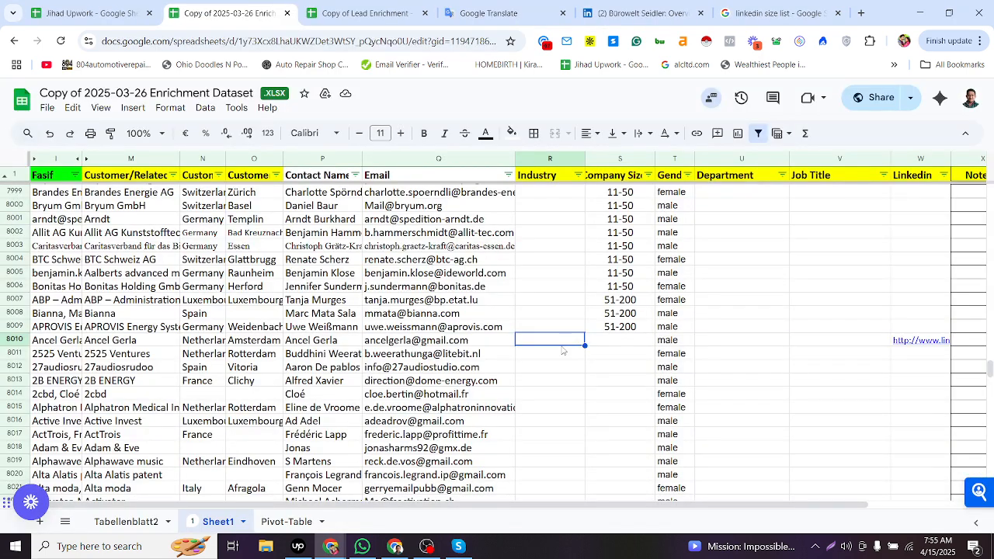
pyautogui.click(562, 341)
pyautogui.hotkey('alt', 'Tab')
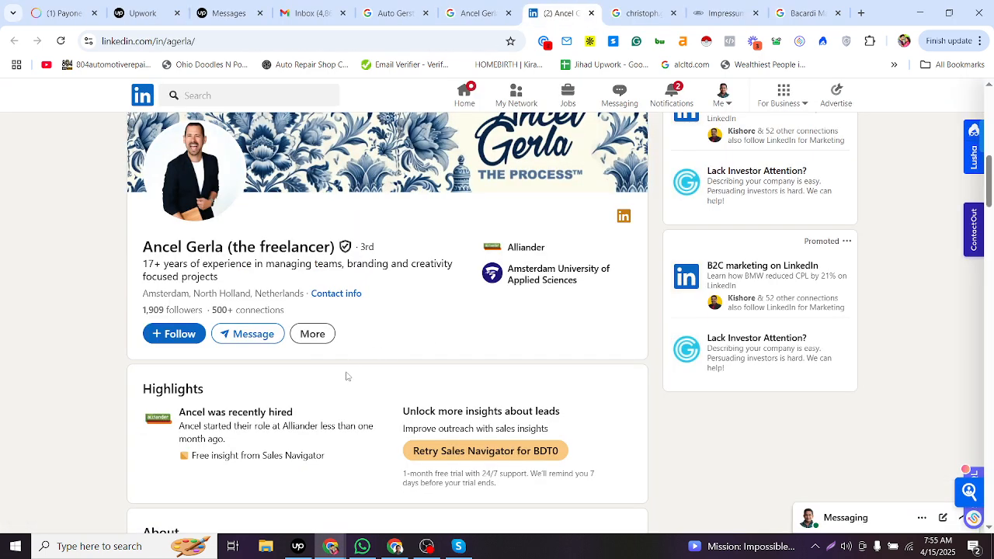
pyautogui.scroll(-5, 347, 369)
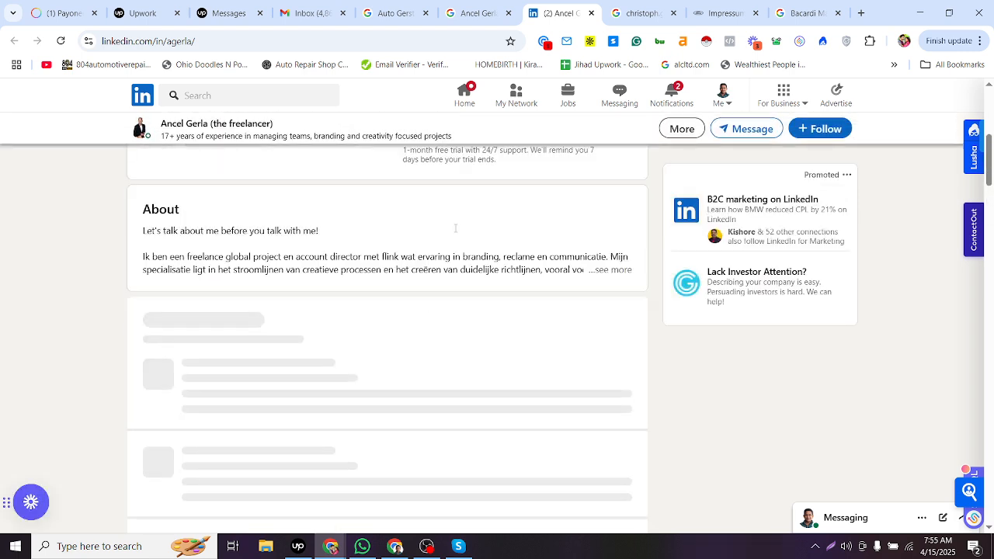
pyautogui.click(493, 16)
pyautogui.hotkey('alt', 'Tab')
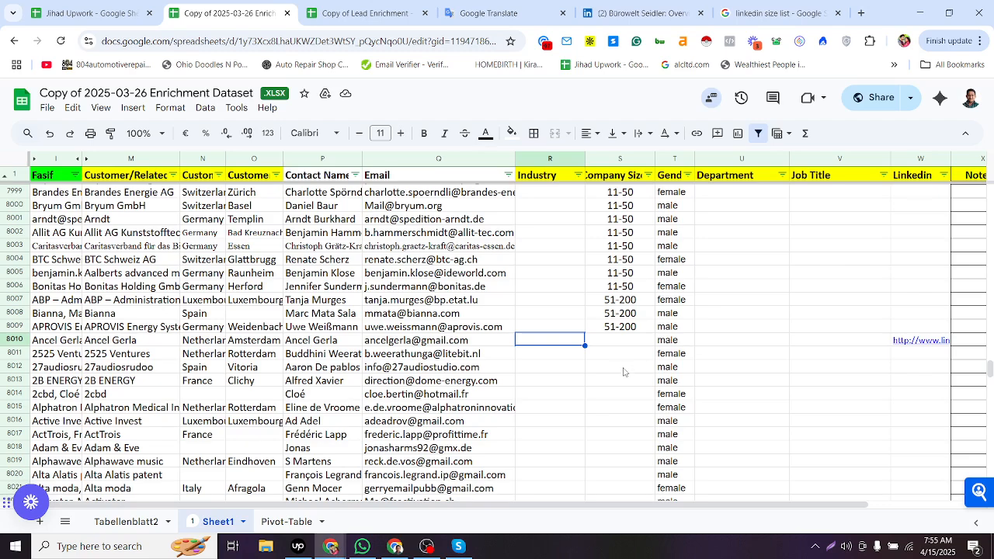
pyautogui.click(742, 341)
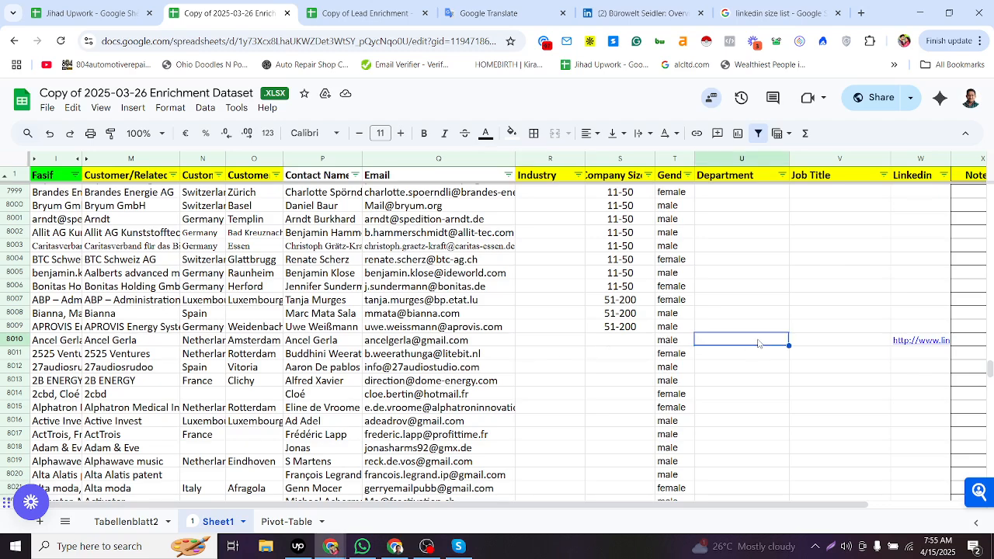
pyautogui.click(798, 348)
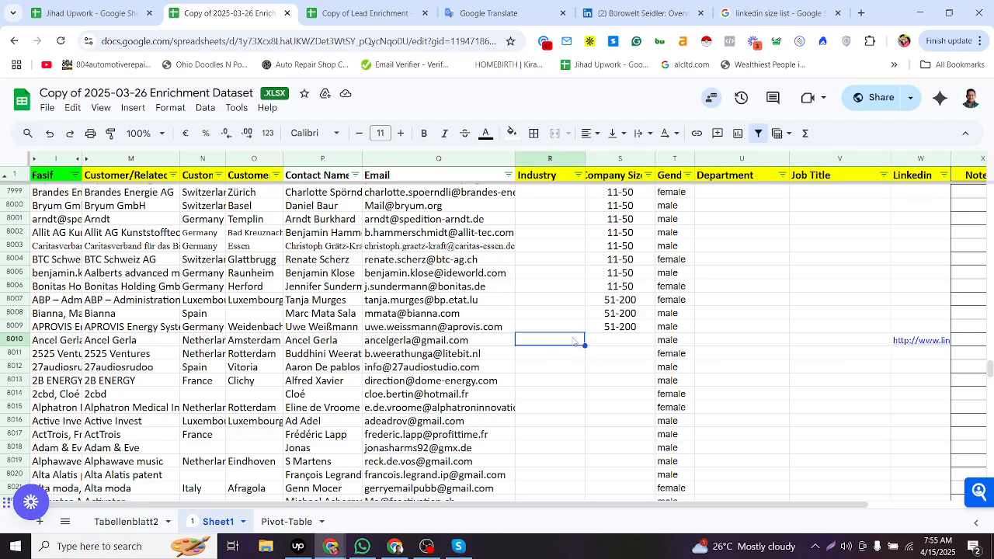
pyautogui.hotkey('alt', 'Tab')
pyautogui.click(561, 14)
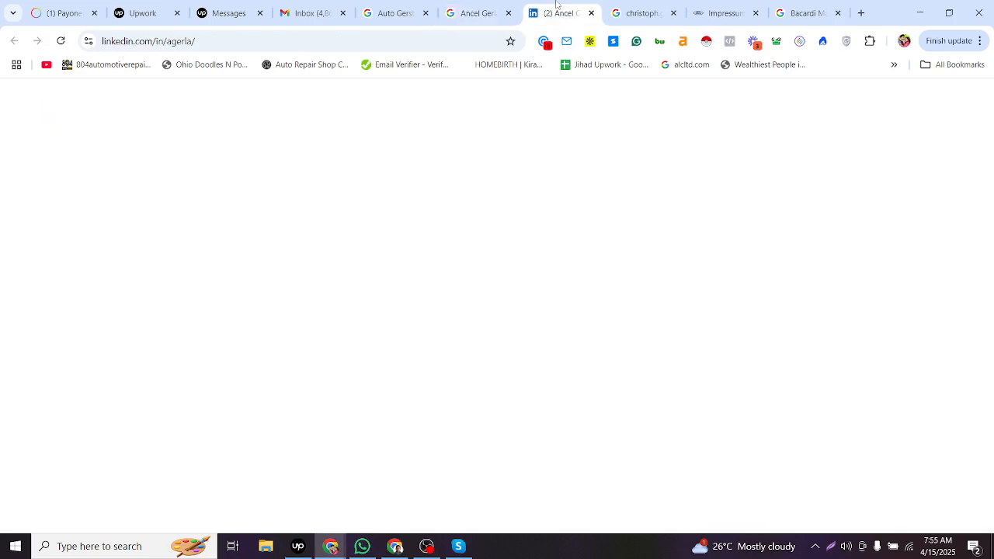
pyautogui.click(497, 14)
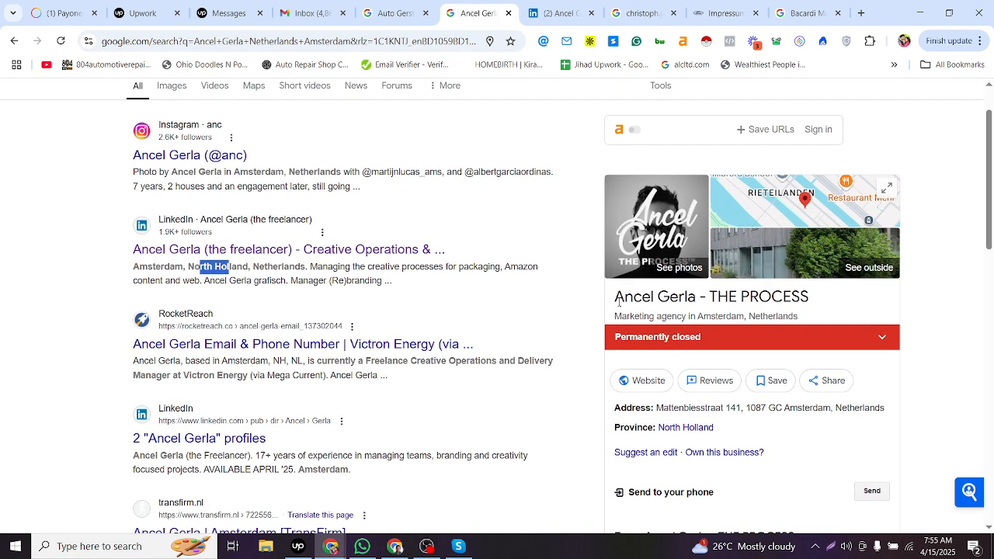
# - Copy the business category Marketing agency from the Google business panel into row 8010's Industry cell
pyautogui.moveTo(619, 301); pyautogui.dragTo(808, 298)
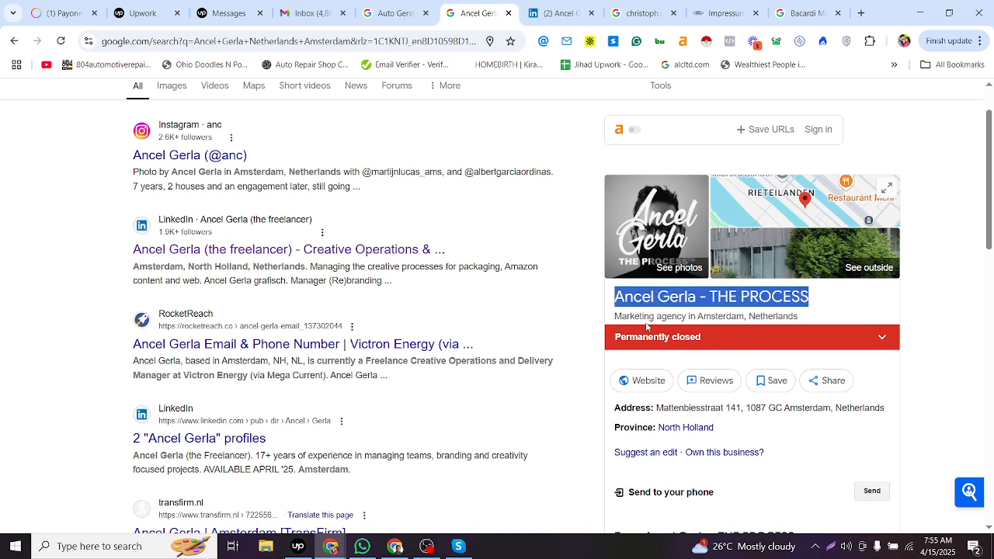
pyautogui.moveTo(617, 314); pyautogui.dragTo(676, 316)
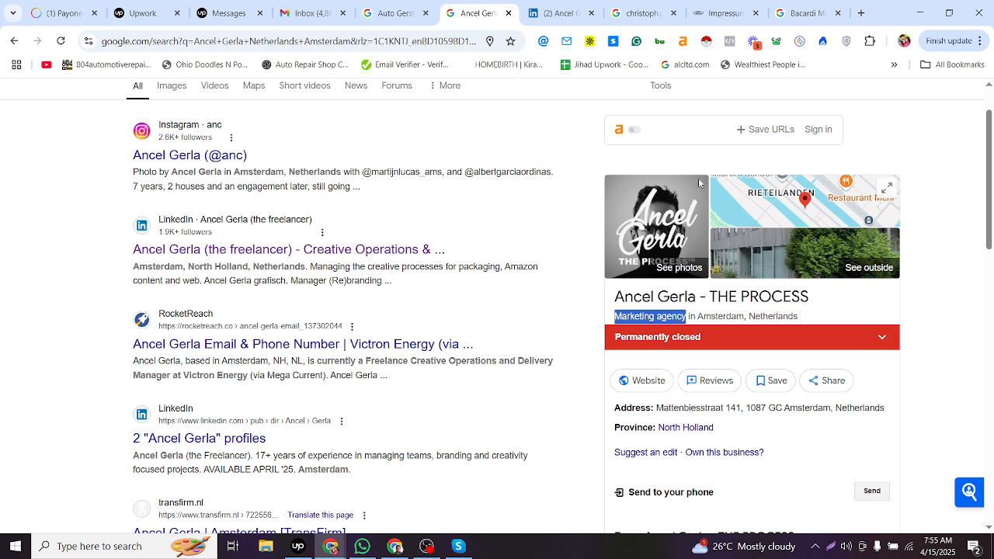
pyautogui.scroll(-6, 771, 360)
pyautogui.scroll(7, 750, 349)
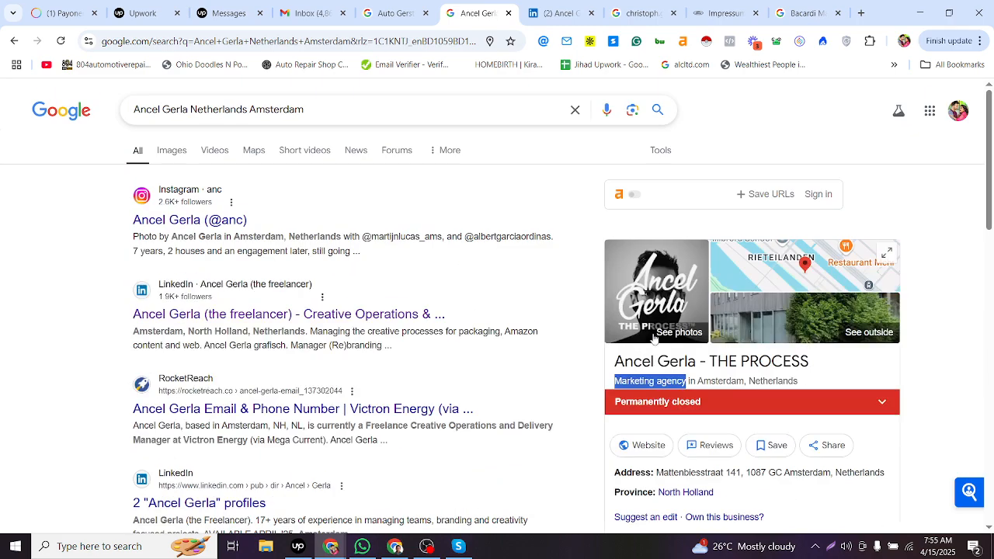
pyautogui.click(576, 386)
pyautogui.scroll(-1, 624, 316)
pyautogui.moveTo(615, 316); pyautogui.dragTo(685, 326)
pyautogui.hotkey('ctrl', 'c')
pyautogui.hotkey('alt', 'Tab')
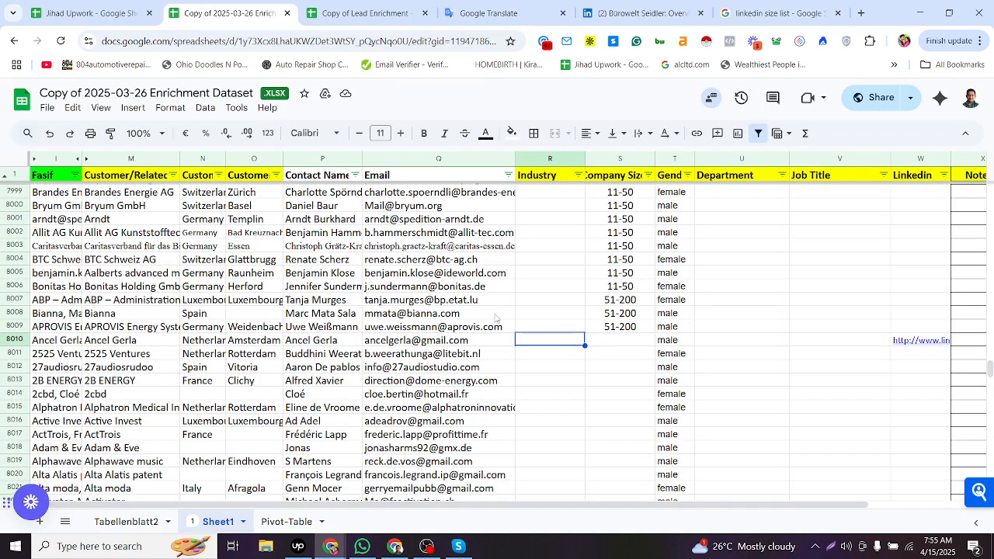
pyautogui.hotkey('ctrl', 'v')
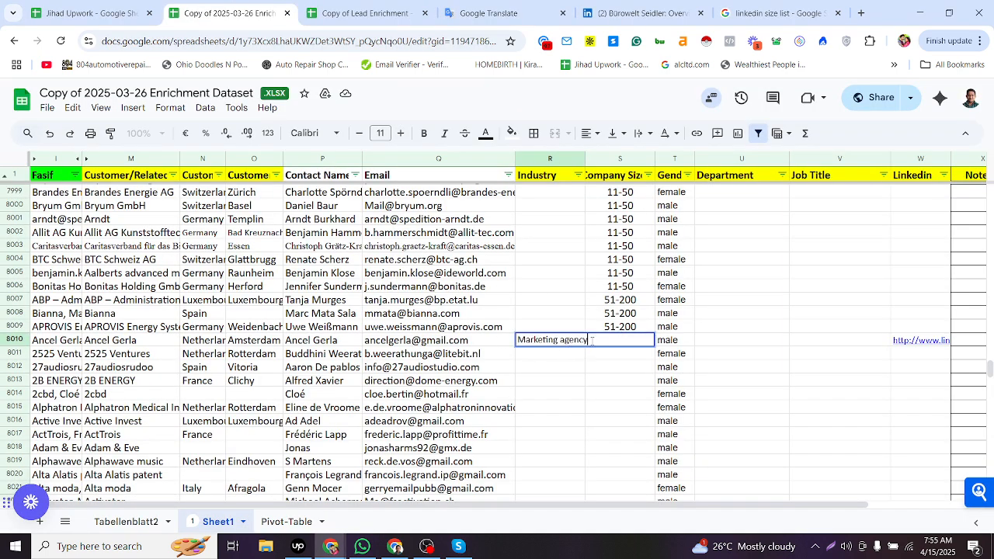
pyautogui.click(611, 354)
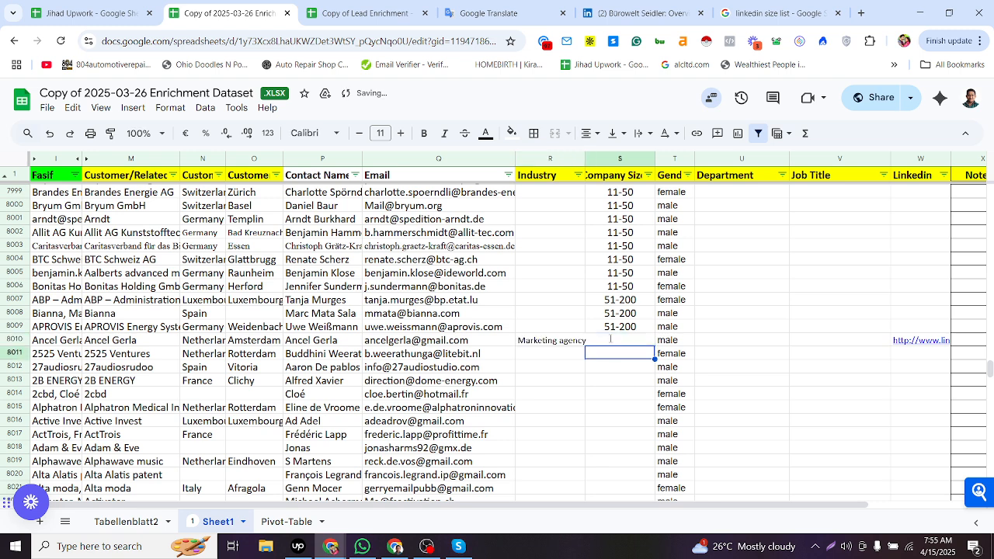
pyautogui.hotkey('alt', 'Tab')
pyautogui.click(572, 18)
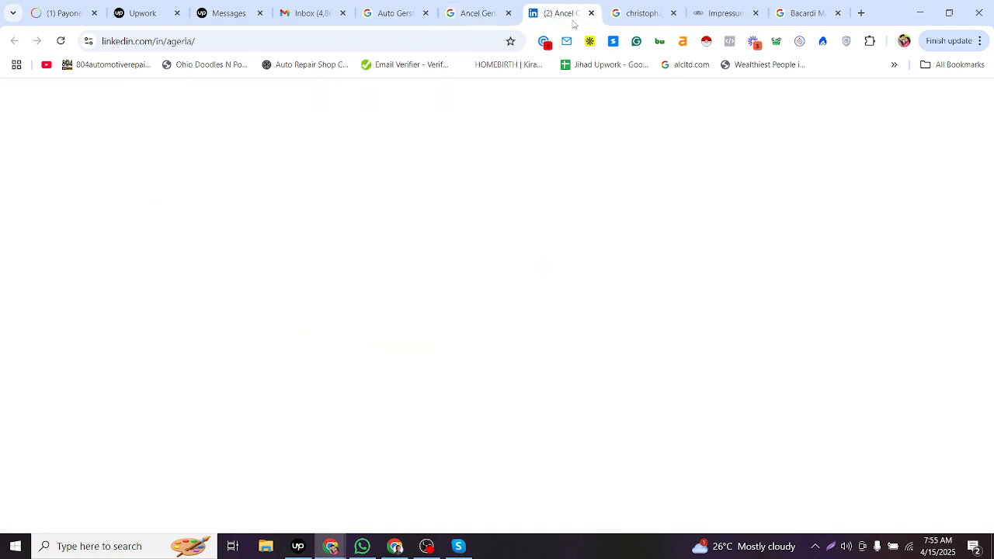
pyautogui.scroll(5, 457, 274)
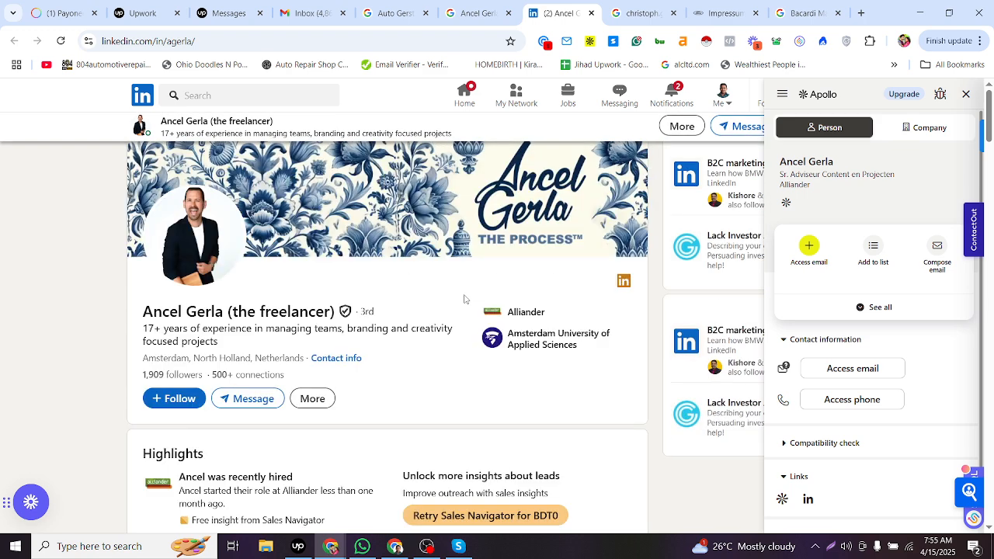
pyautogui.scroll(-10, 341, 354)
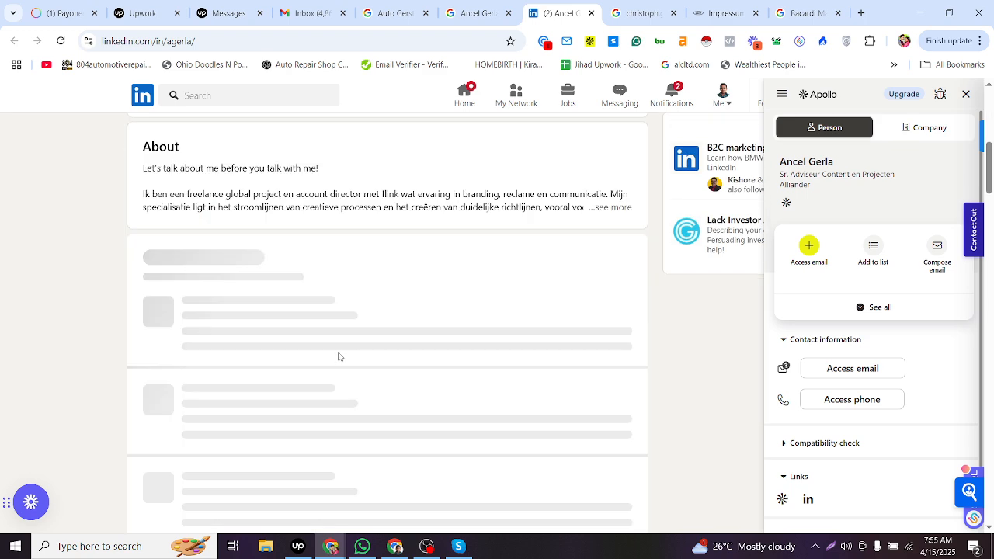
pyautogui.click(489, 6)
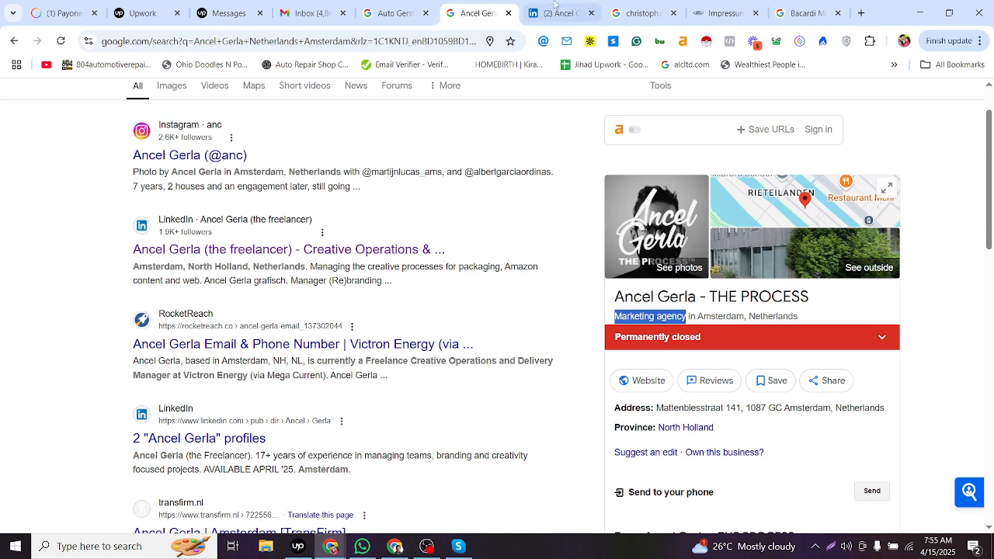
pyautogui.click(555, 12)
pyautogui.scroll(2, 326, 309)
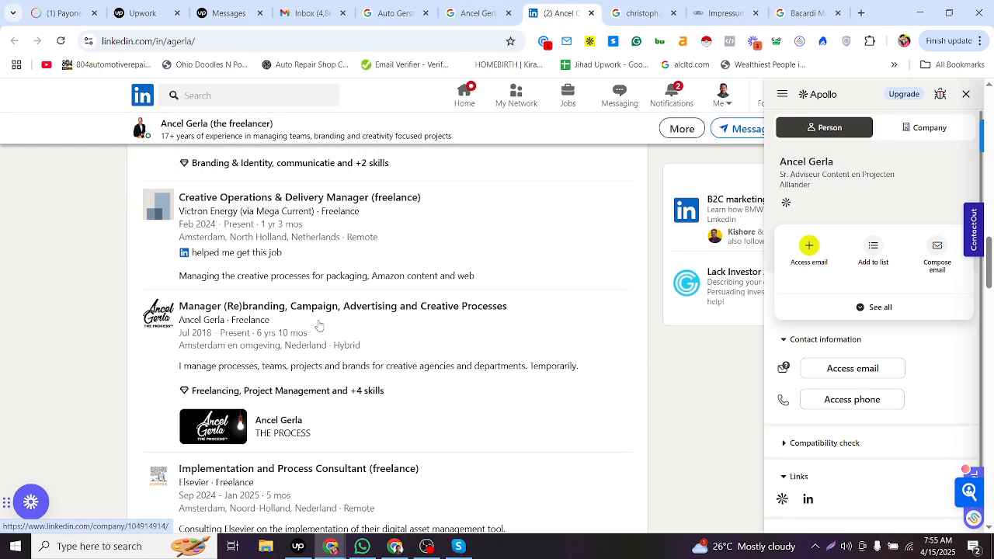
pyautogui.scroll(3, 326, 309)
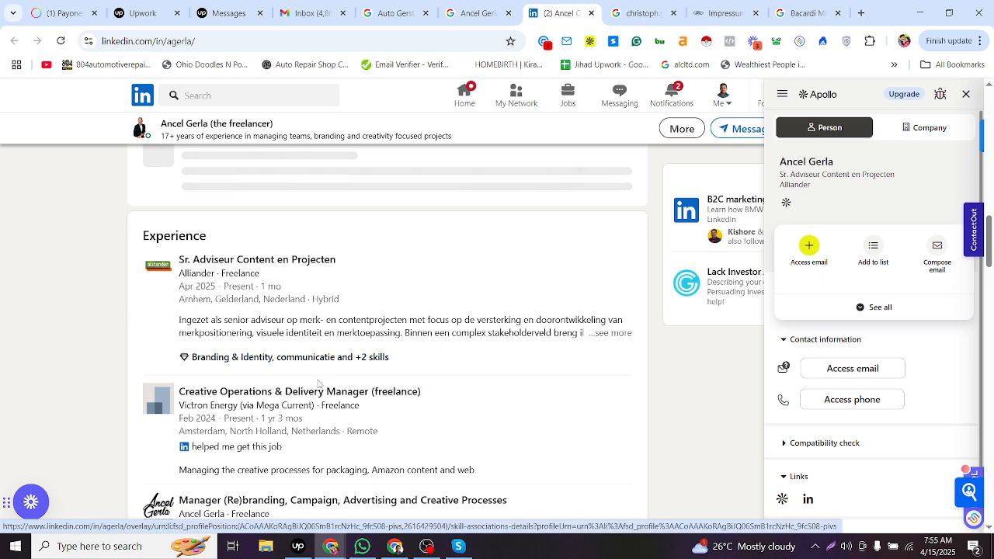
pyautogui.scroll(-1, 236, 403)
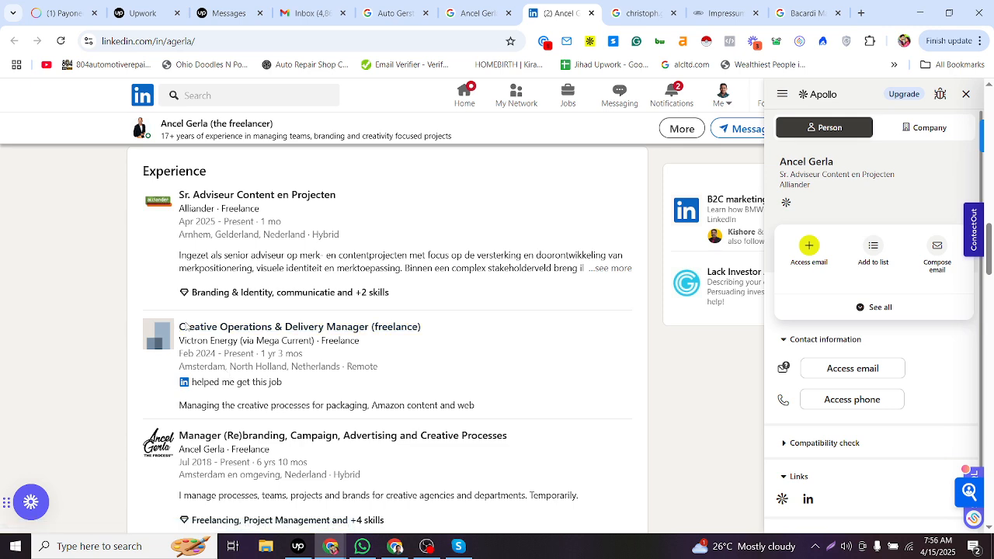
pyautogui.scroll(-2, 235, 400)
# - Copy the job title Manager (Re)branding, Campaign, Advertising and Creative Processes into row 8010's Job Title cell
pyautogui.hotkey('alt', 'Tab')
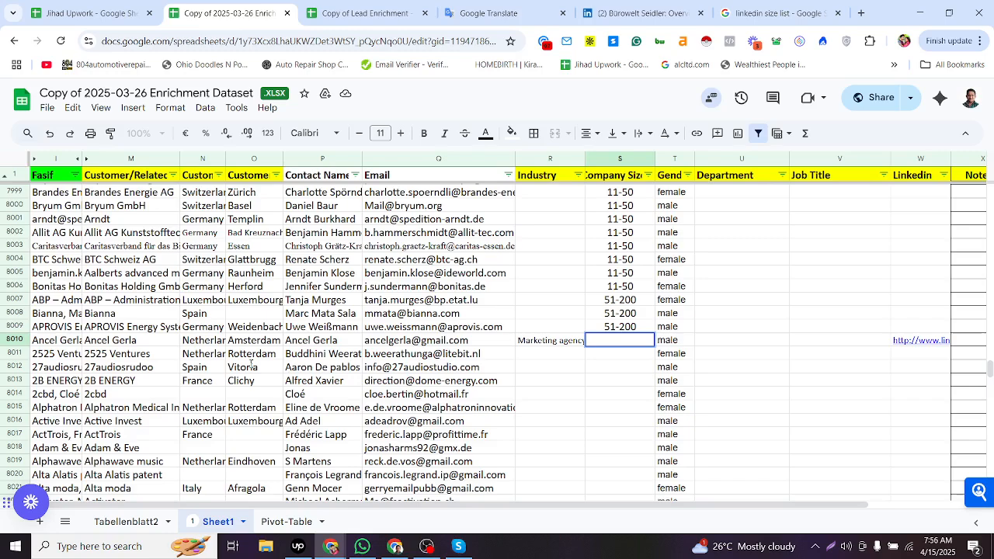
pyautogui.hotkey('alt', 'Tab')
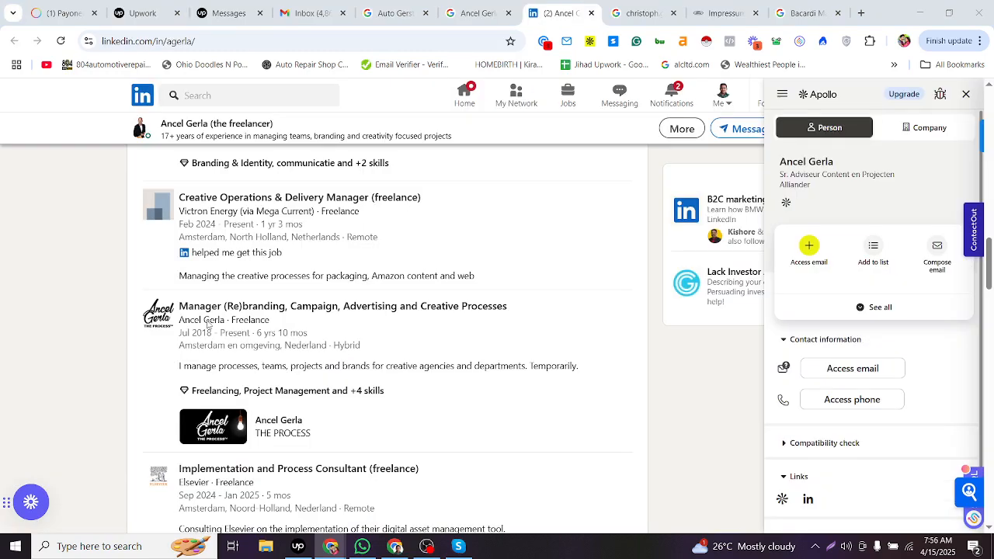
pyautogui.moveTo(181, 300); pyautogui.dragTo(529, 308)
pyautogui.hotkey('ctrl', 'c')
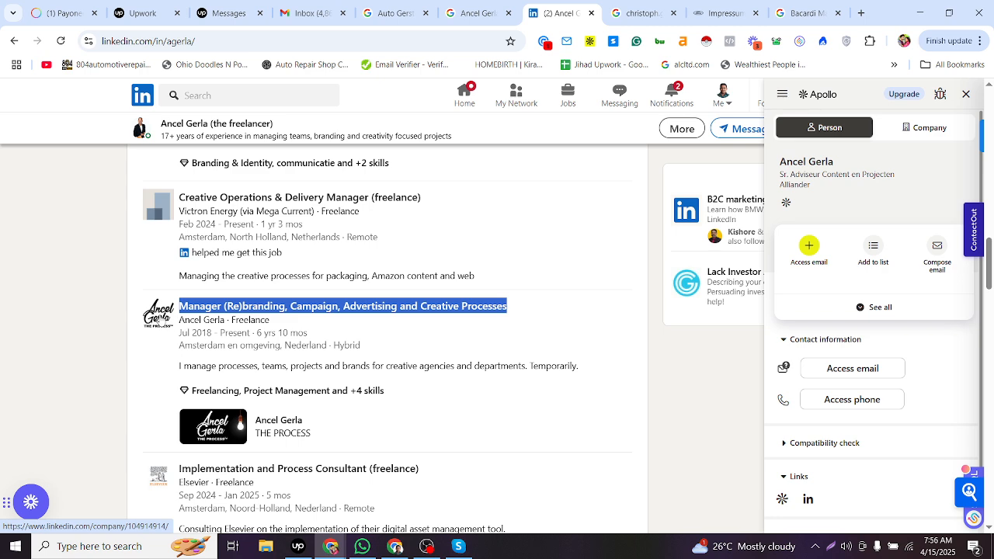
pyautogui.hotkey('alt', 'Tab')
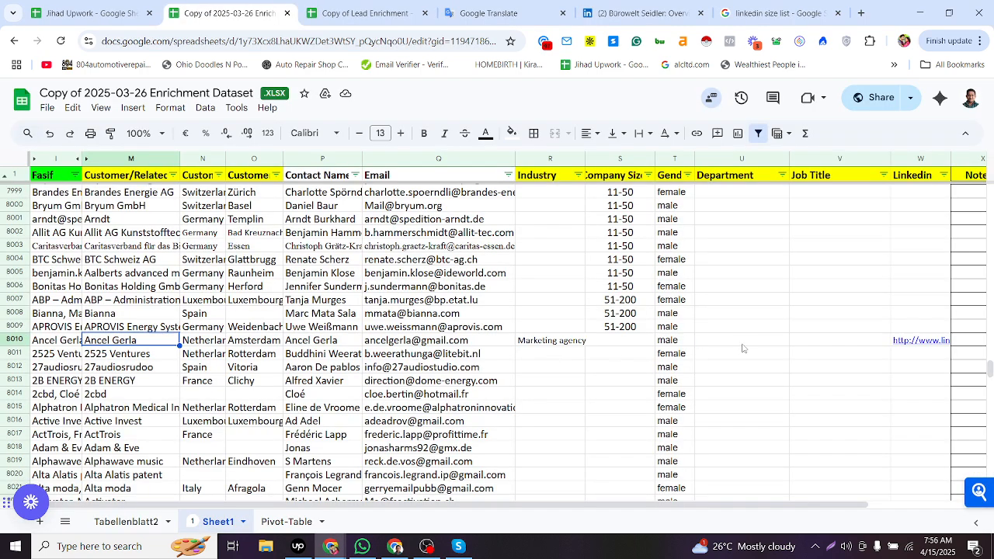
pyautogui.click(822, 347)
pyautogui.hotkey('ctrl', 'v')
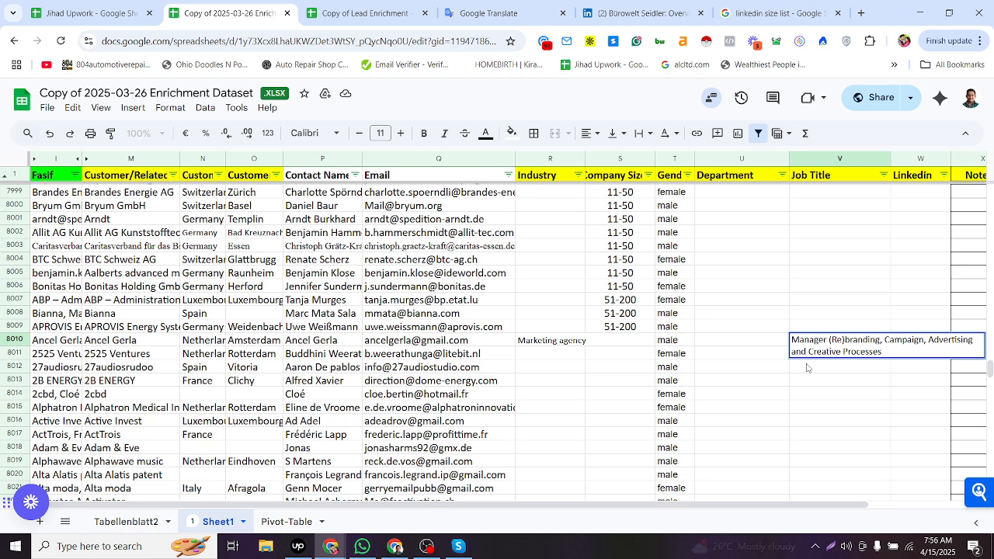
pyautogui.click(749, 346)
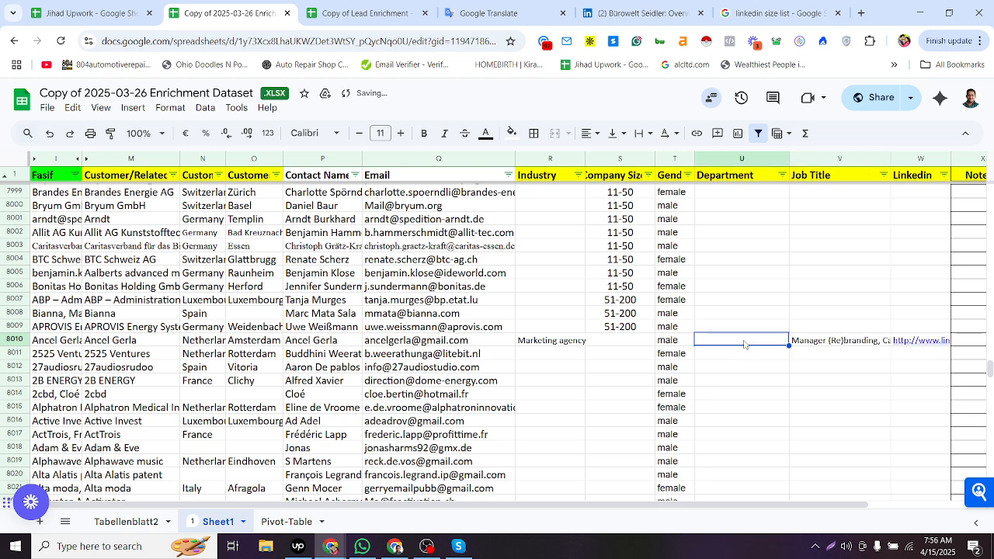
pyautogui.click(635, 346)
pyautogui.hotkey('alt', 'Tab')
pyautogui.click(574, 10)
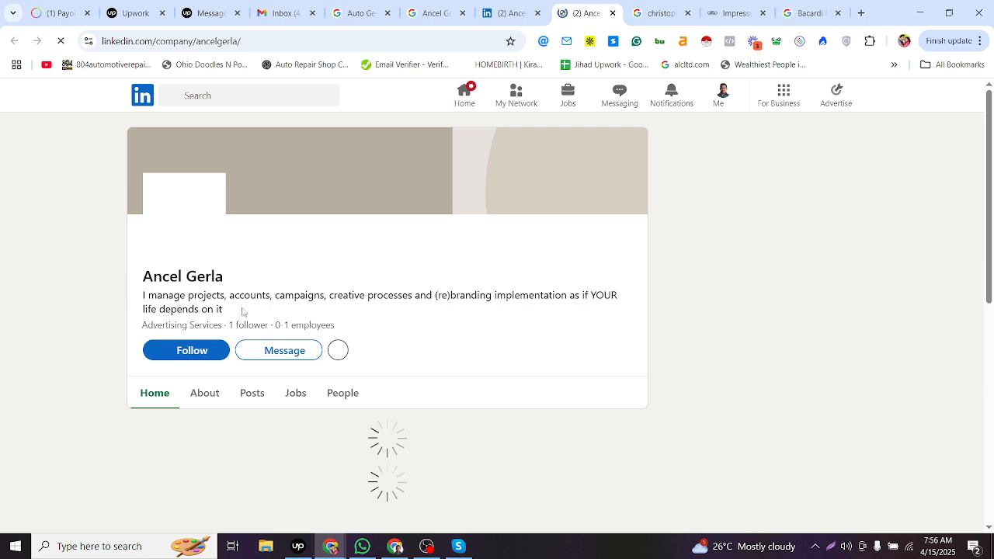
pyautogui.moveTo(142, 330); pyautogui.dragTo(223, 329)
pyautogui.hotkey('ctrl', 'c')
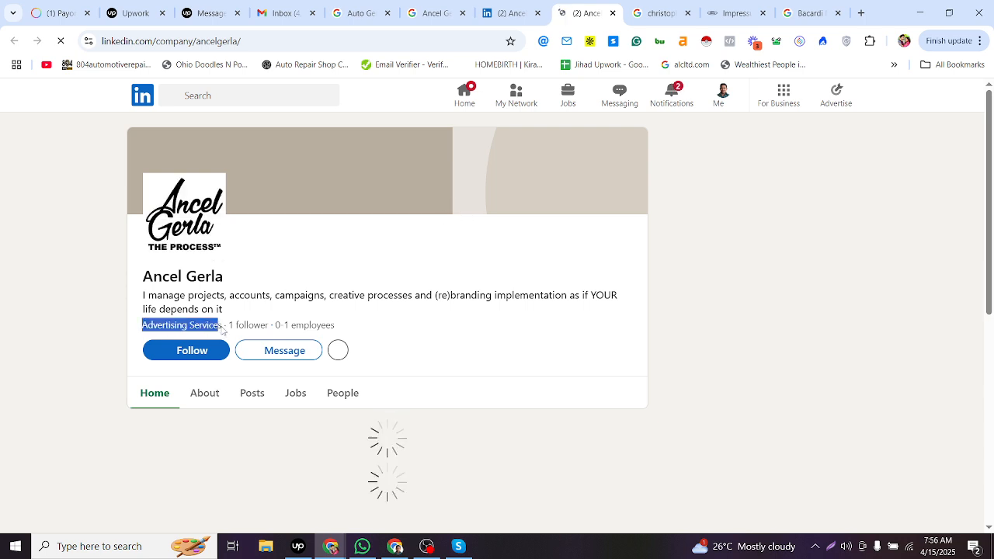
pyautogui.hotkey('alt', 'Tab')
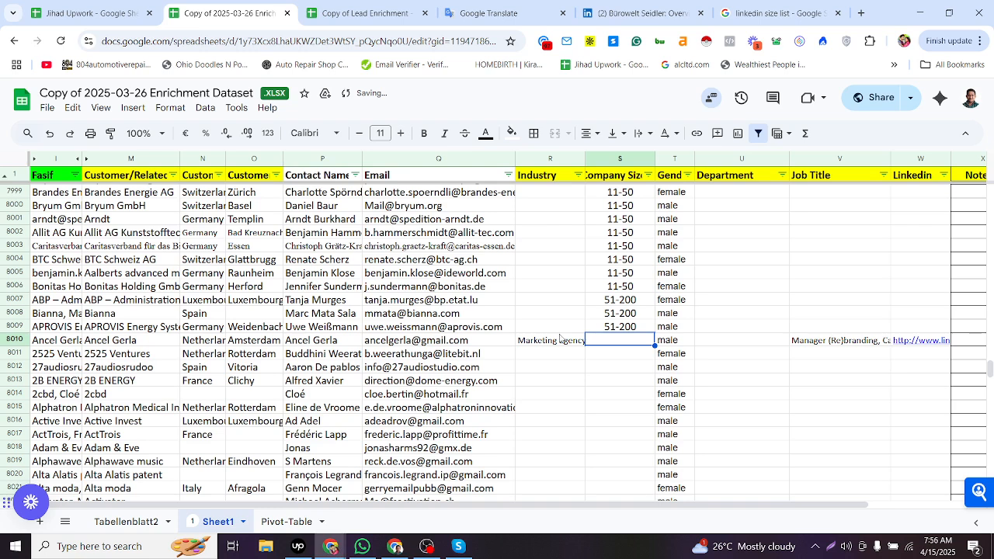
# - Paste the job title text into row 8010's Industry cell
pyautogui.tripleClick(558, 342)
pyautogui.write('Manager (Re)branding, Campaign, Advertising and Creative Processes')
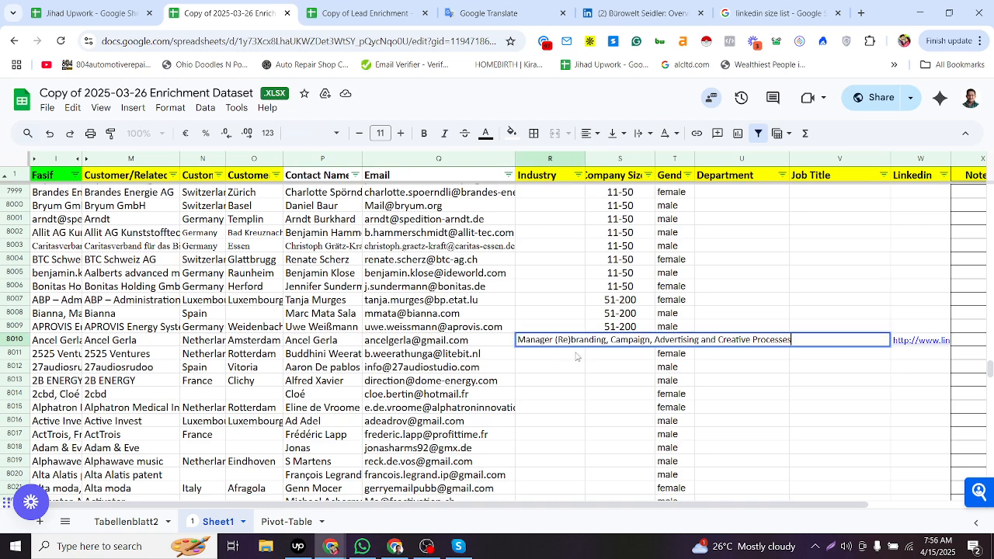
pyautogui.press('Return')
pyautogui.press('Tab')
# - Replace row 8010's Industry cell with Advertising Services copied from the company page
pyautogui.tripleClick(539, 340)
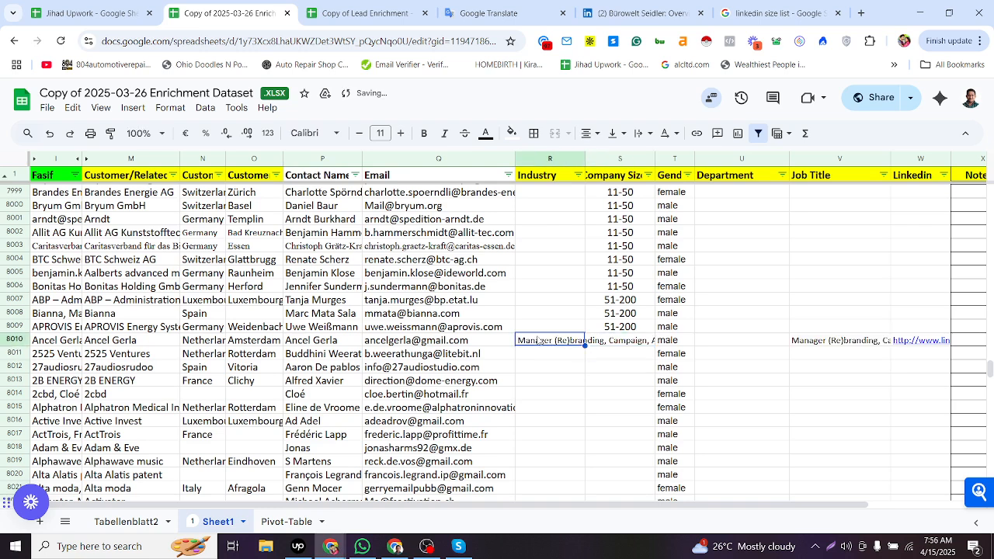
pyautogui.hotkey('alt', 'Tab')
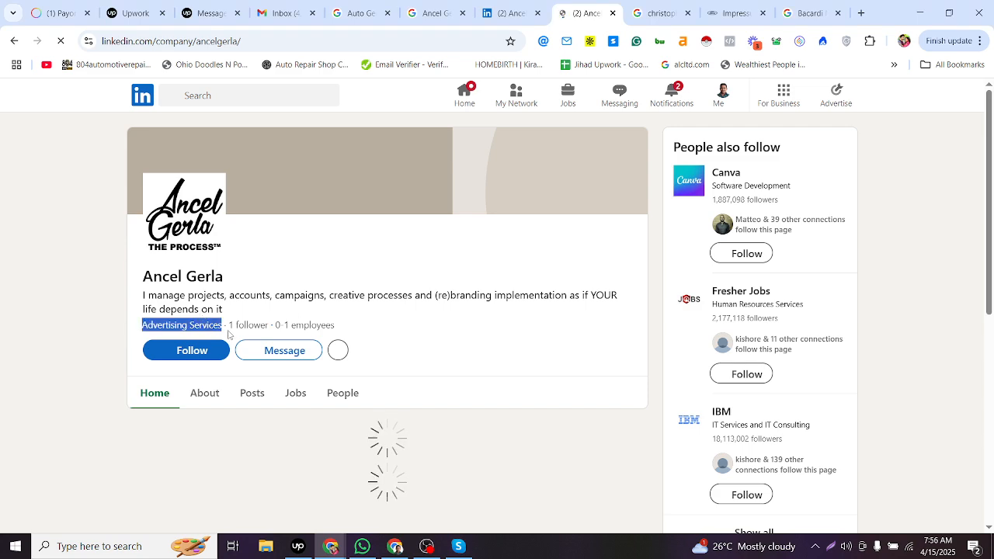
pyautogui.hotkey('alt', 'Tab')
pyautogui.hotkey('ctrl', 'v')
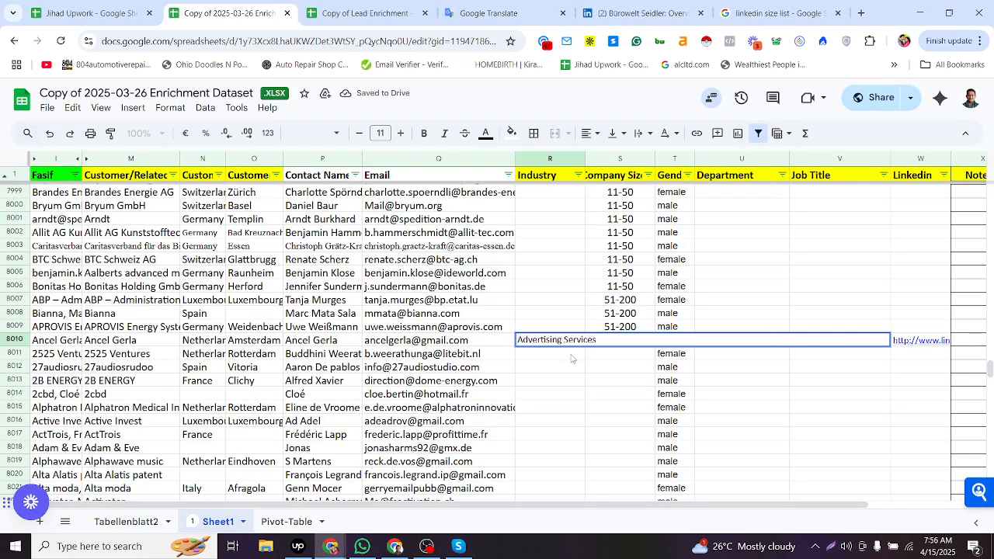
pyautogui.press('Return')
pyautogui.press('Tab')
# - Copy the company size 0-1 from the company page into row 8010's Company Size cell
pyautogui.hotkey('alt', 'Tab')
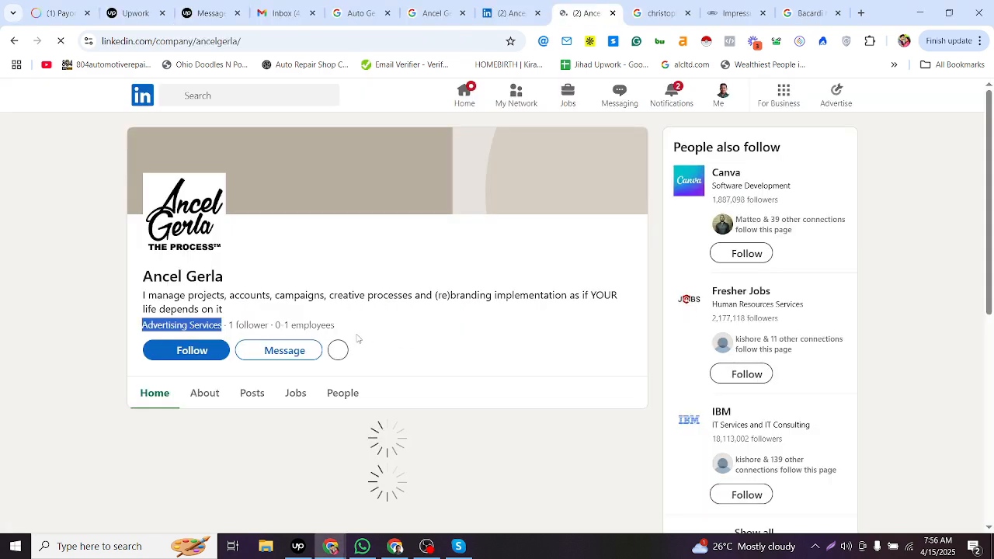
pyautogui.hotkey('alt', 'Tab')
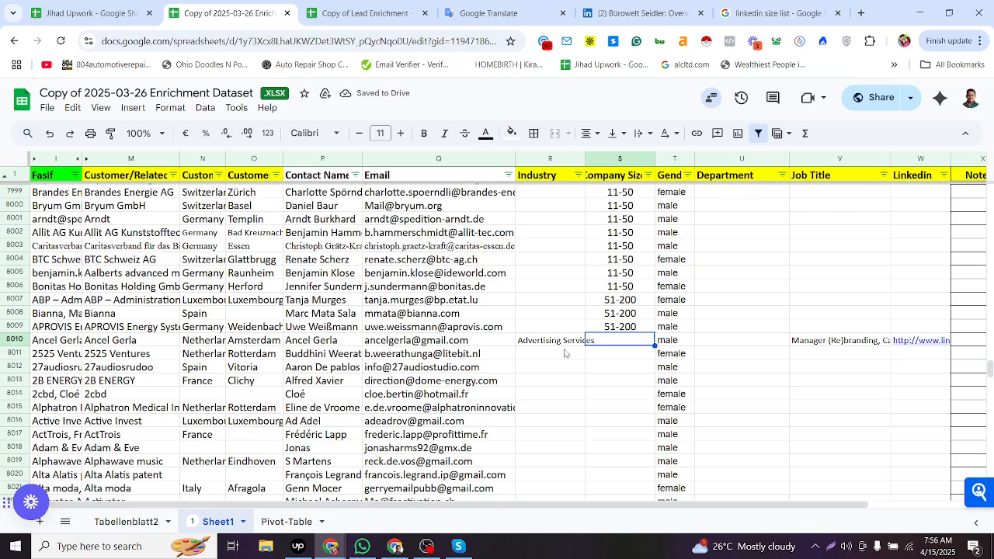
pyautogui.write('0-1')
pyautogui.click(559, 354)
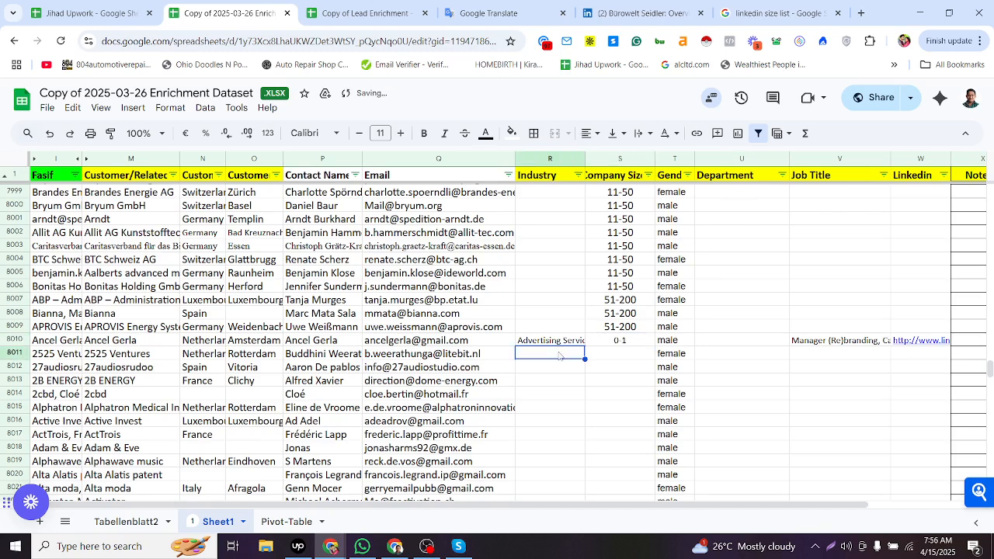
# - Copy row 8011's company name and contact name from the sheet
pyautogui.click(397, 355)
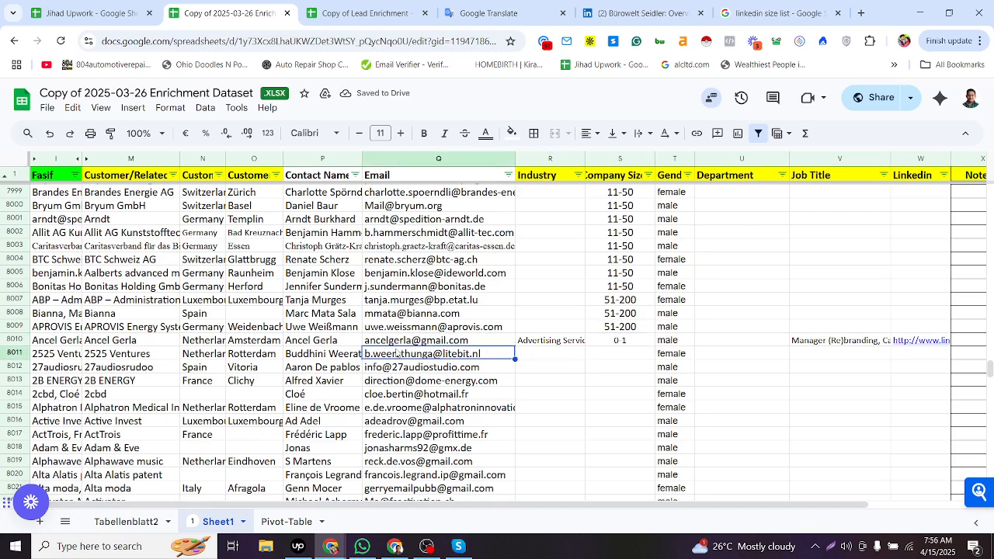
pyautogui.click(552, 355)
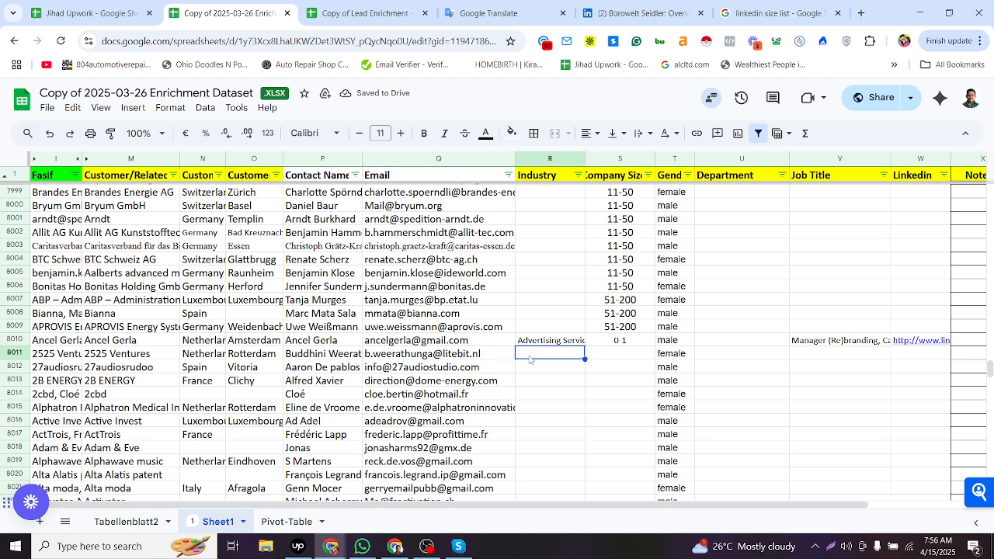
pyautogui.click(258, 343)
pyautogui.click(202, 354)
pyautogui.click(145, 358)
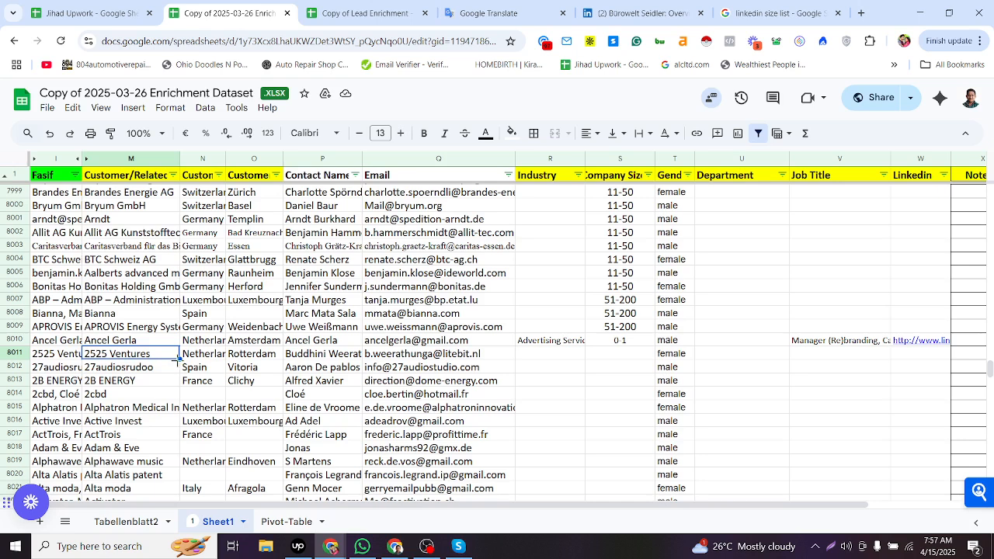
pyautogui.hotkey('ctrl', 'c')
pyautogui.click(309, 357)
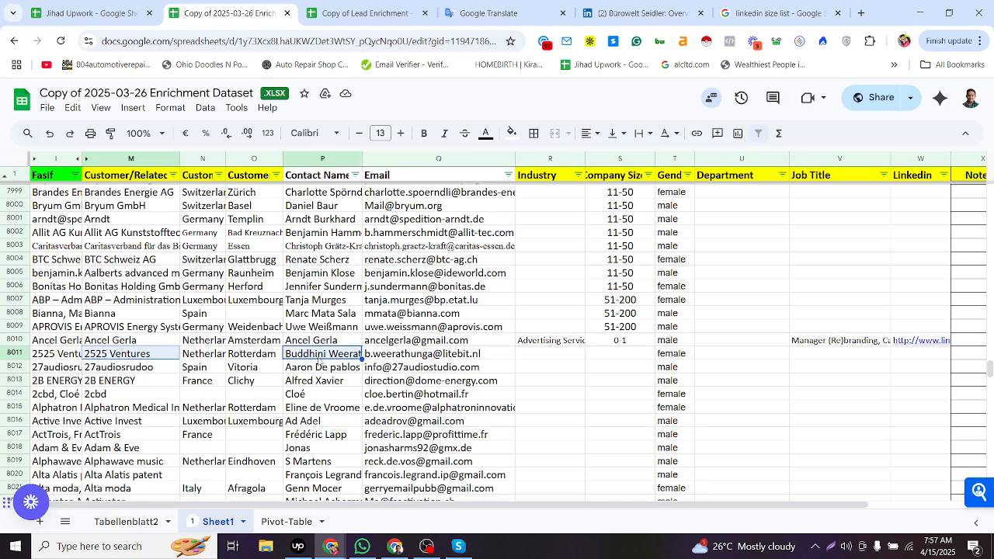
# - Close the old company tabs and search Google for the copied company and contact name plus linkedin
pyautogui.hotkey('alt', 'Tab')
pyautogui.click(527, 6)
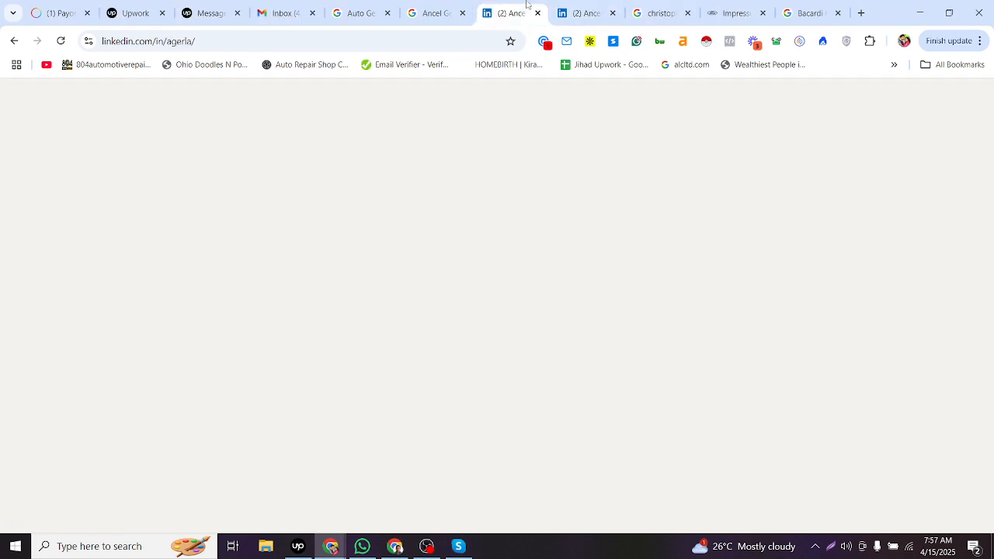
pyautogui.click(538, 12)
pyautogui.click(537, 13)
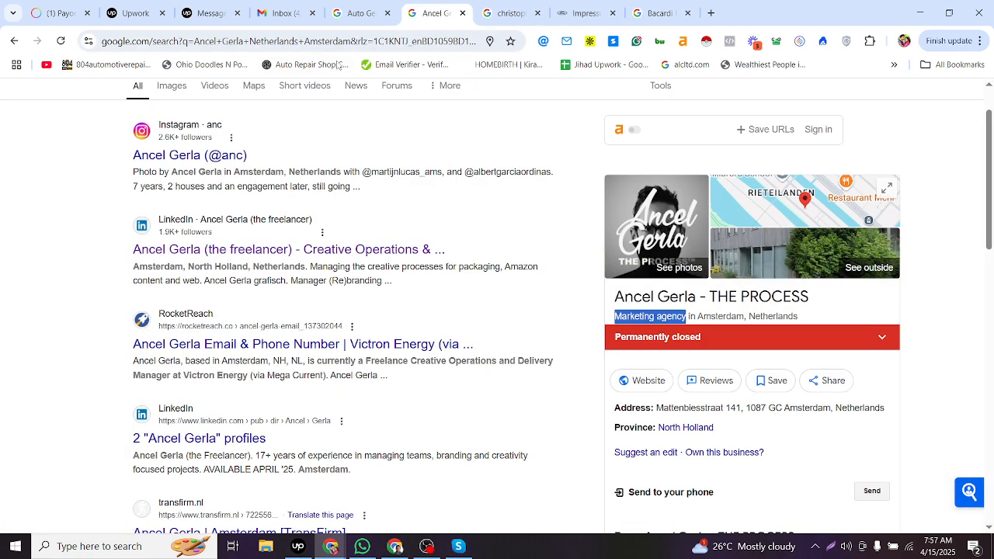
pyautogui.click(285, 47)
pyautogui.hotkey('ctrl', 'v')
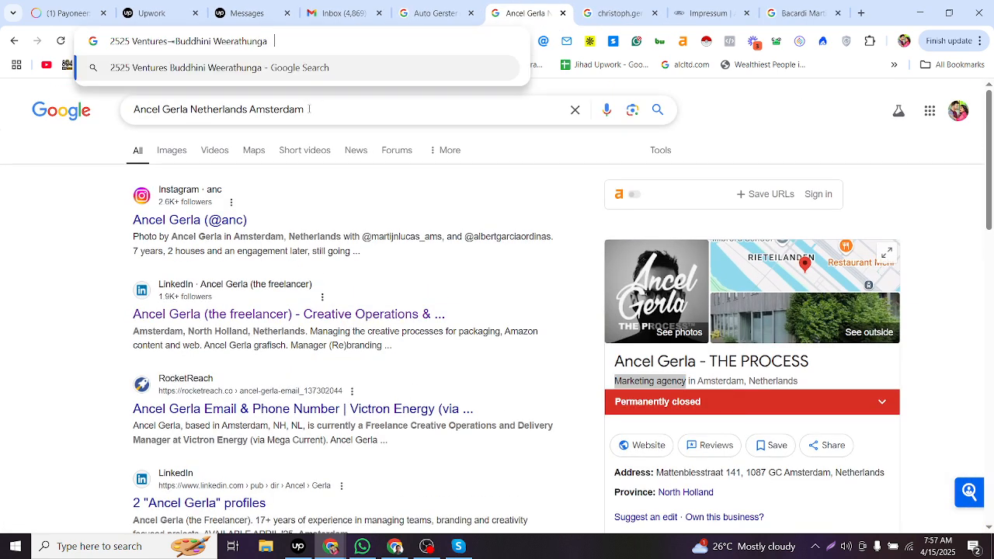
pyautogui.write('linkedin')
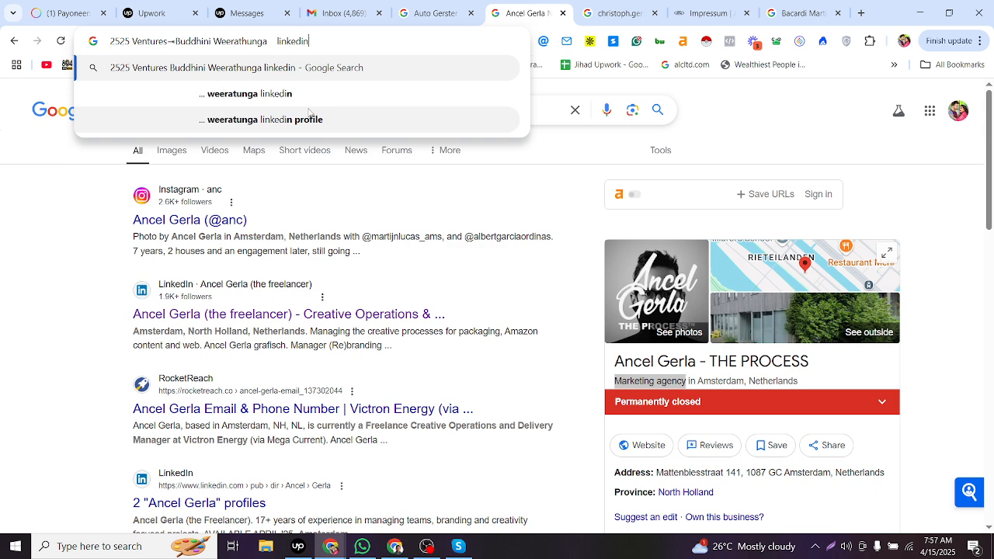
pyautogui.press('Return')
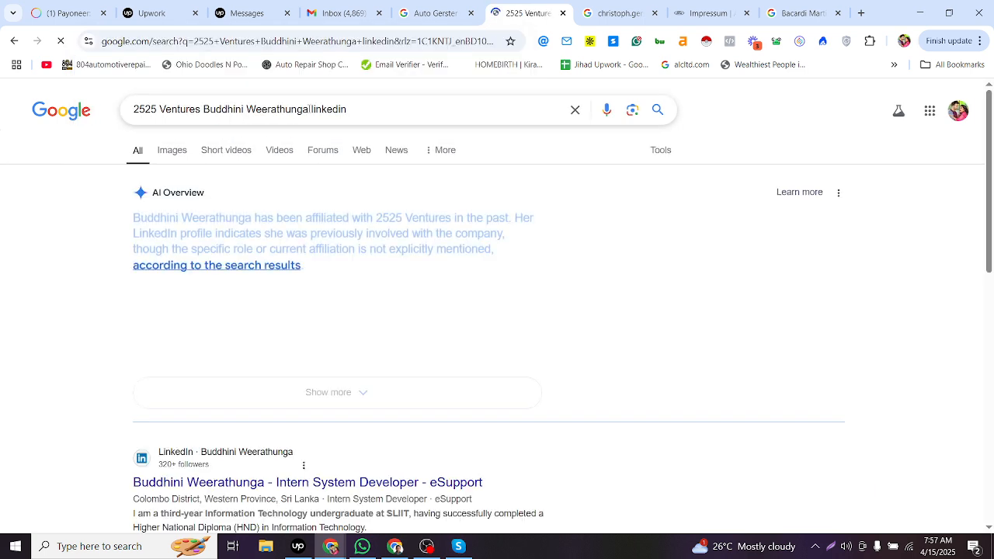
# - Look through the search results for the contact's name using the page search
pyautogui.scroll(-2, 404, 235)
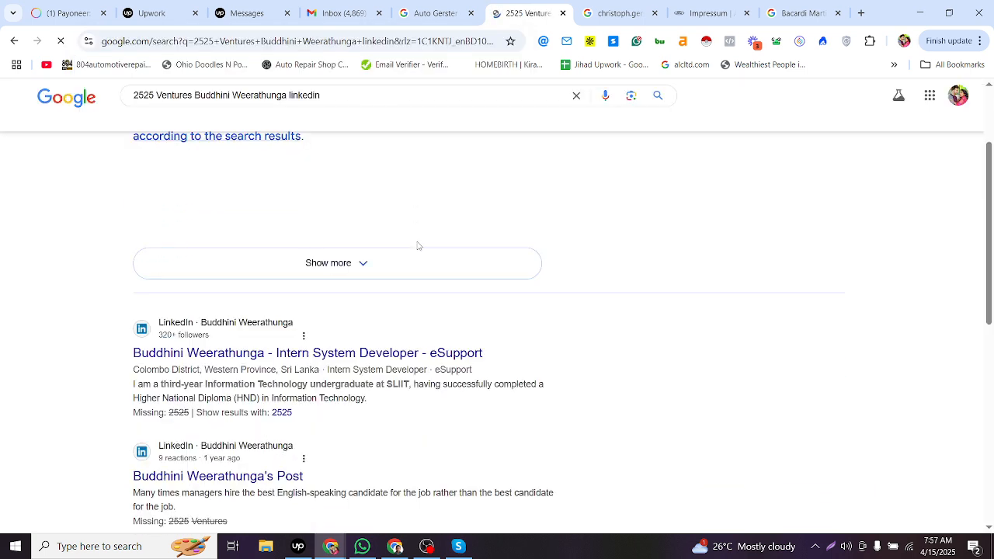
pyautogui.scroll(2, 295, 184)
pyautogui.hotkey('alt', 'Tab')
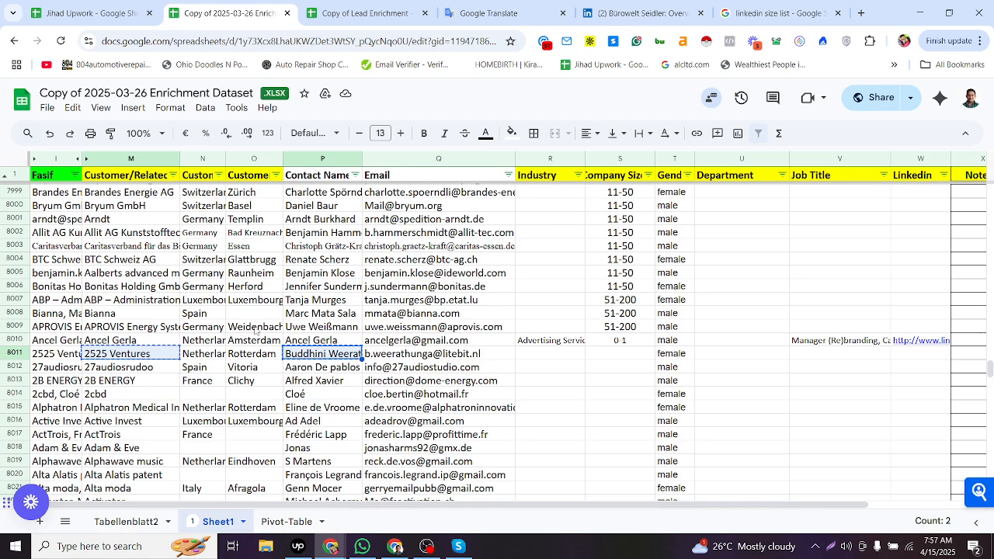
pyautogui.click(289, 355)
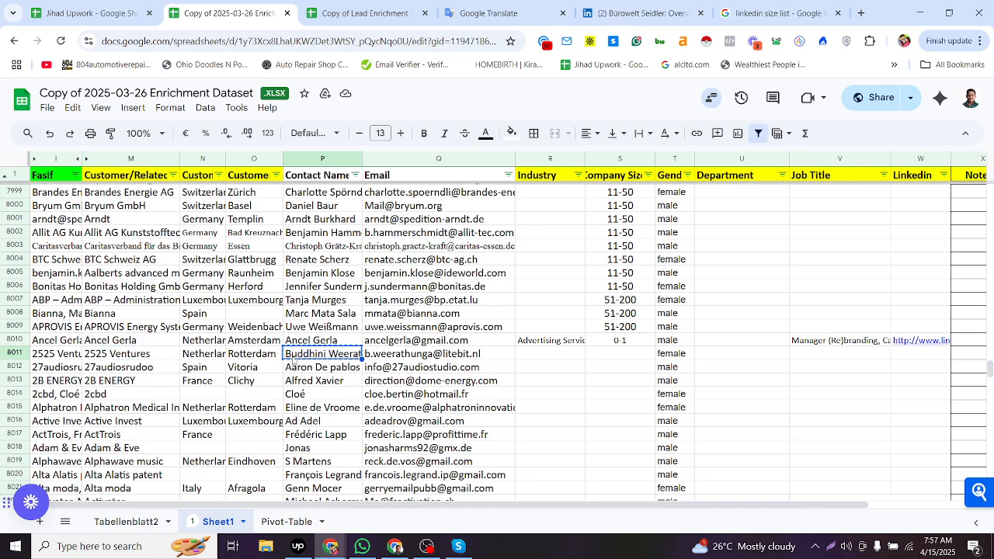
pyautogui.hotkey('alt', 'Tab')
pyautogui.hotkey('ctrl', 'f')
pyautogui.hotkey('ctrl', 'v')
pyautogui.scroll(-2, 309, 374)
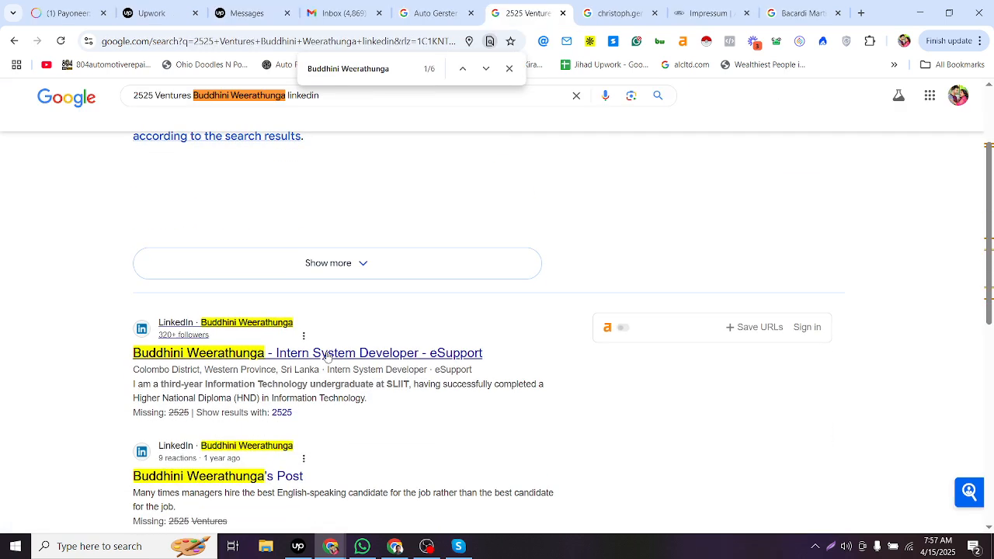
pyautogui.scroll(-1, 404, 366)
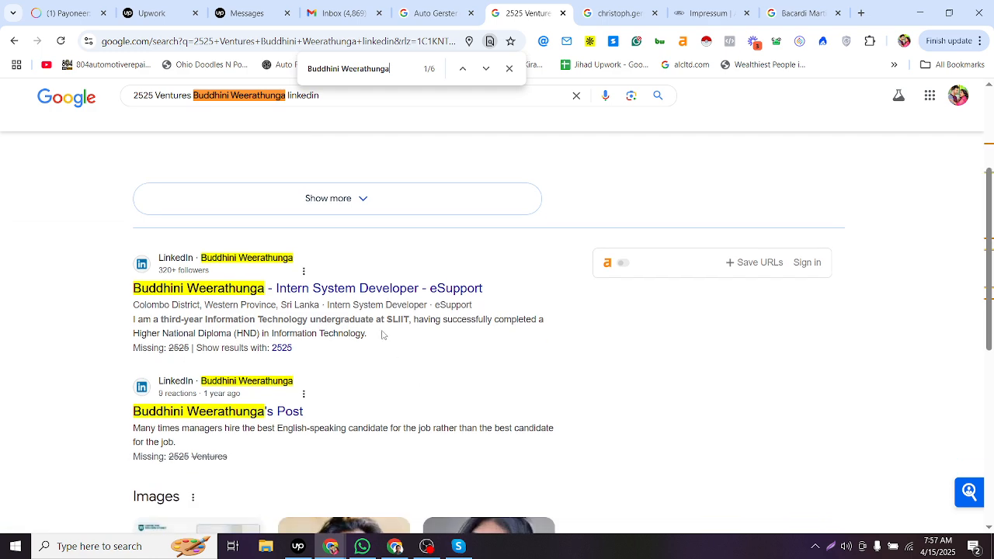
# - Copy row 8011's email address and search Google for it together with linkedin
pyautogui.doubleClick(179, 348)
pyautogui.hotkey('alt', 'Tab')
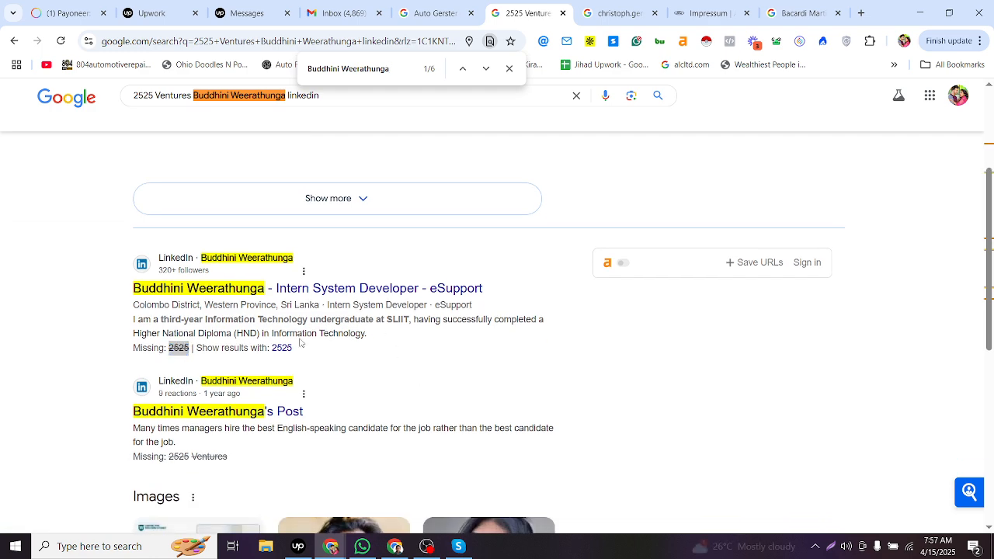
pyautogui.click(392, 355)
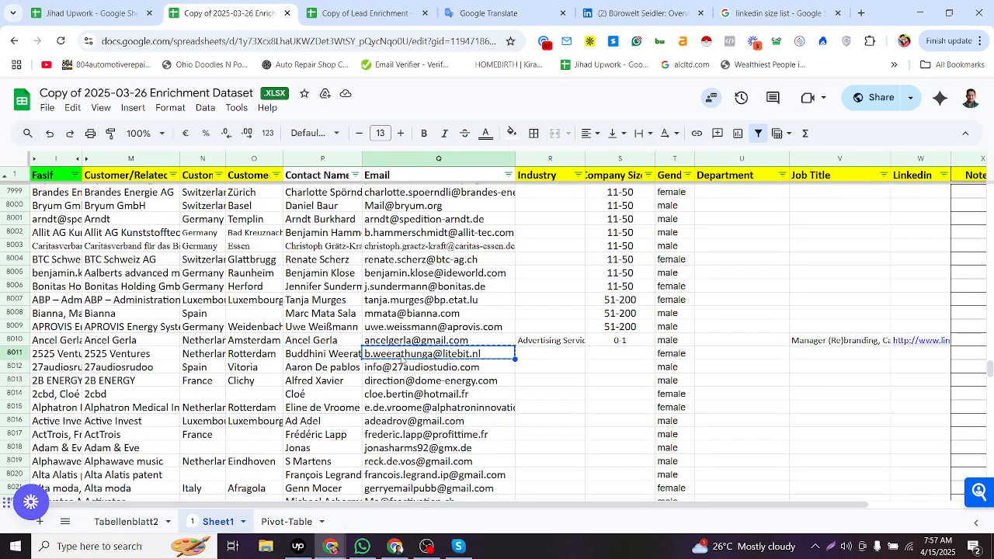
pyautogui.hotkey('alt', 'Tab')
pyautogui.moveTo(286, 95); pyautogui.dragTo(33, 195)
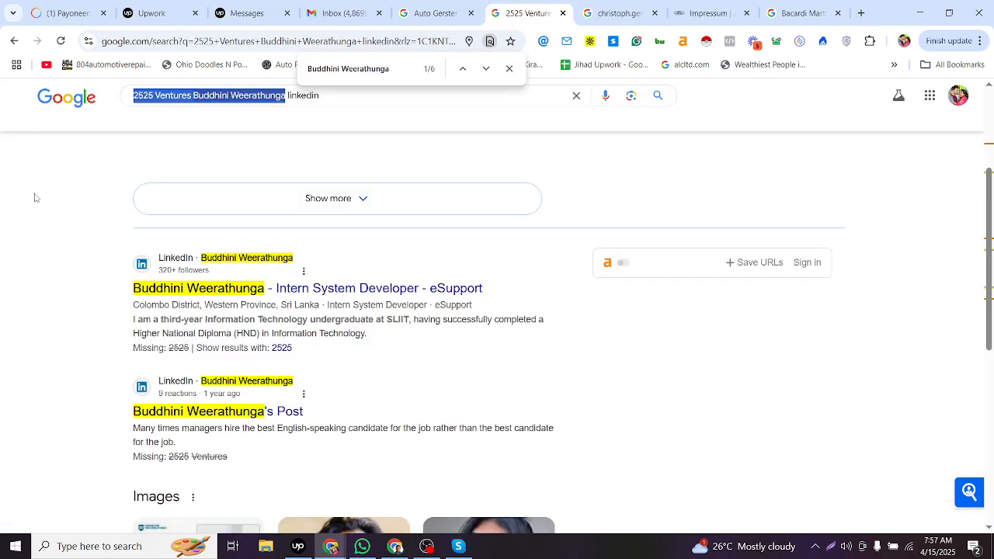
pyautogui.hotkey('ctrl', 'v')
pyautogui.press('Return')
pyautogui.scroll(-4, 279, 357)
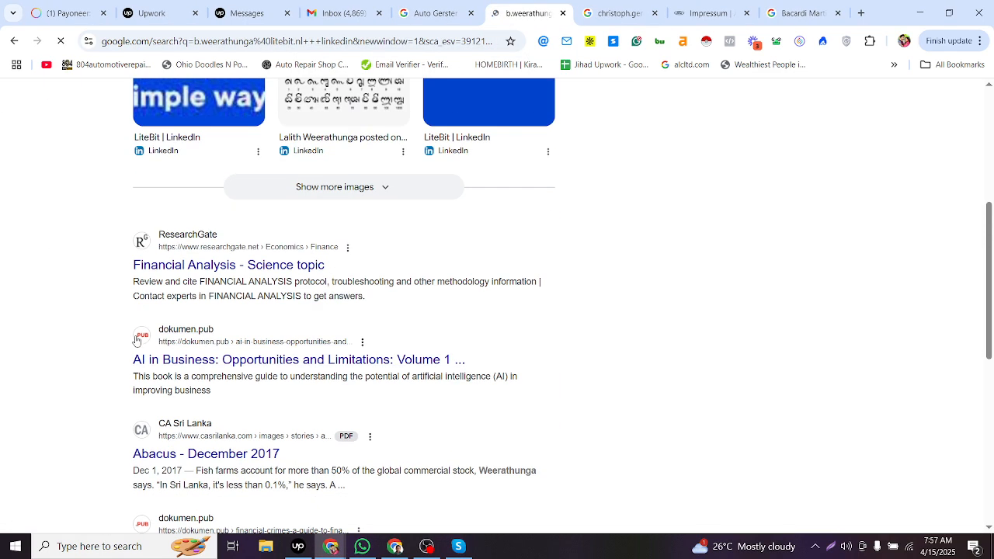
# - Search the email address alone in the next browser tab
pyautogui.hotkey('alt', 'Tab')
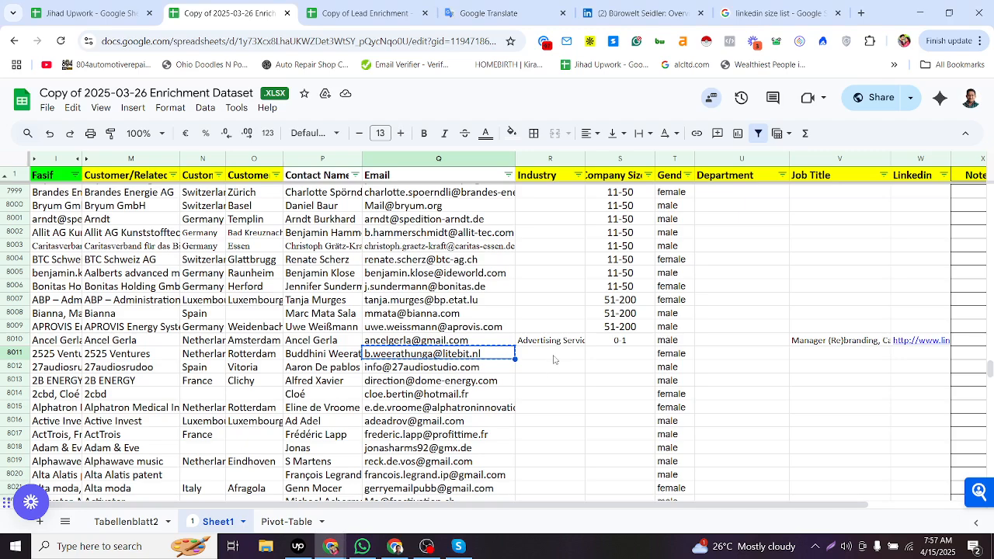
pyautogui.hotkey('alt', 'Tab')
pyautogui.hotkey('ctrl', 'Tab')
pyautogui.hotkey('ctrl', 'l')
pyautogui.hotkey('ctrl', 'v')
pyautogui.press('Return')
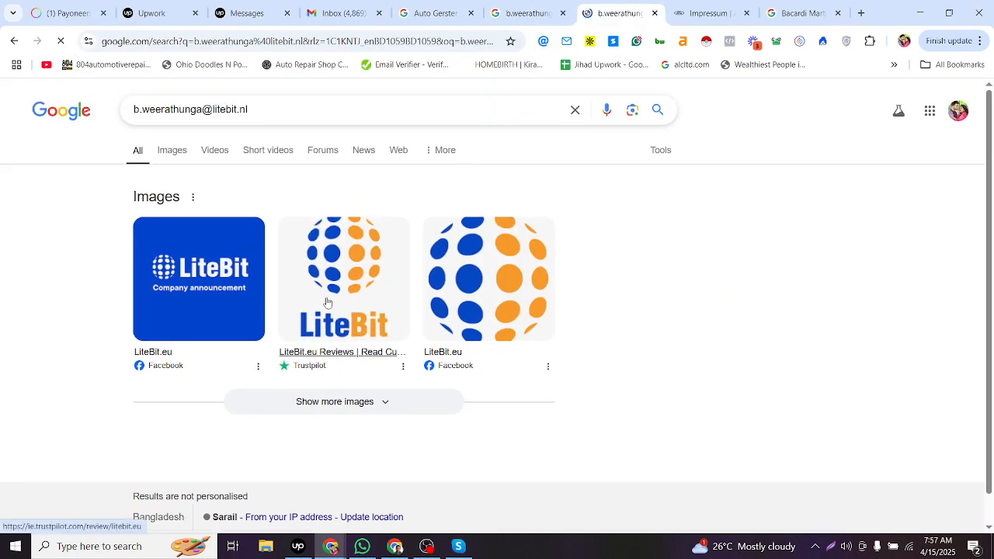
# - Set the Note status to Done for row 8010 and Not Found for row 8011
pyautogui.hotkey('alt', 'Tab')
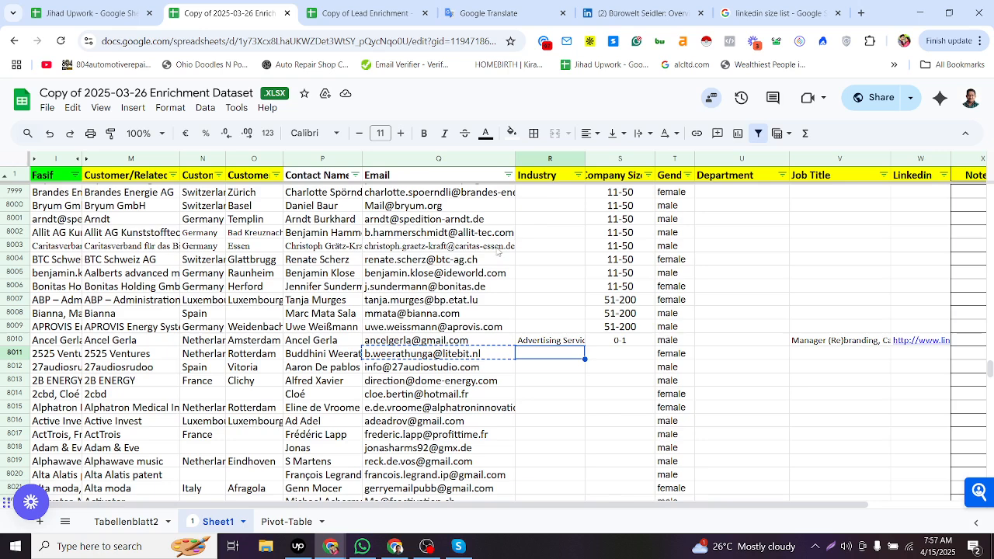
pyautogui.click(155, 357)
pyautogui.click(318, 357)
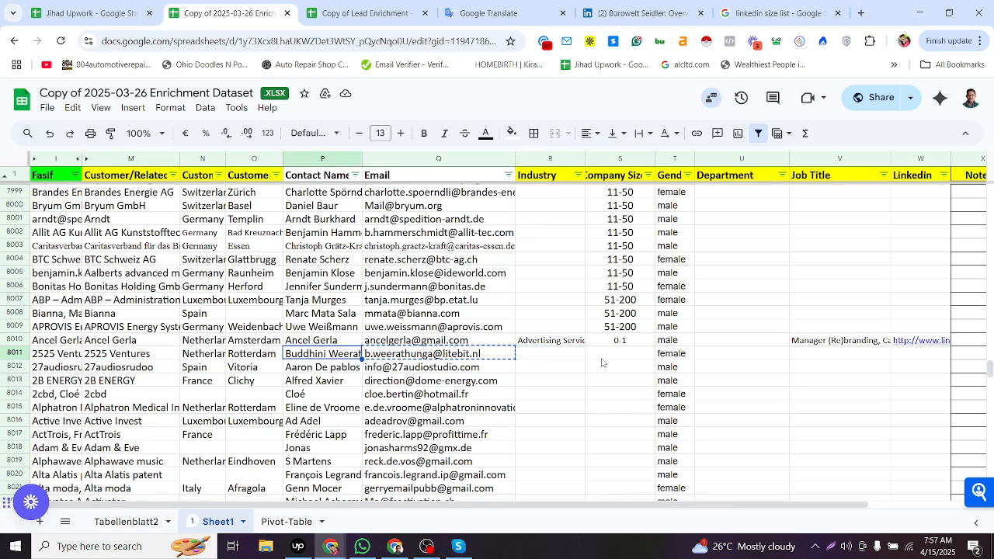
pyautogui.click(917, 360)
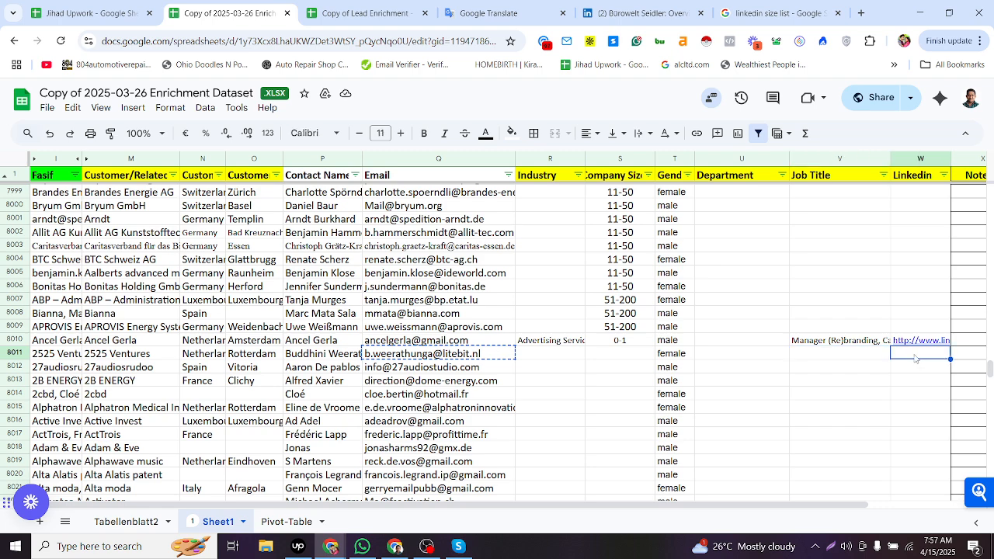
pyautogui.press('Right')
pyautogui.press('Right')
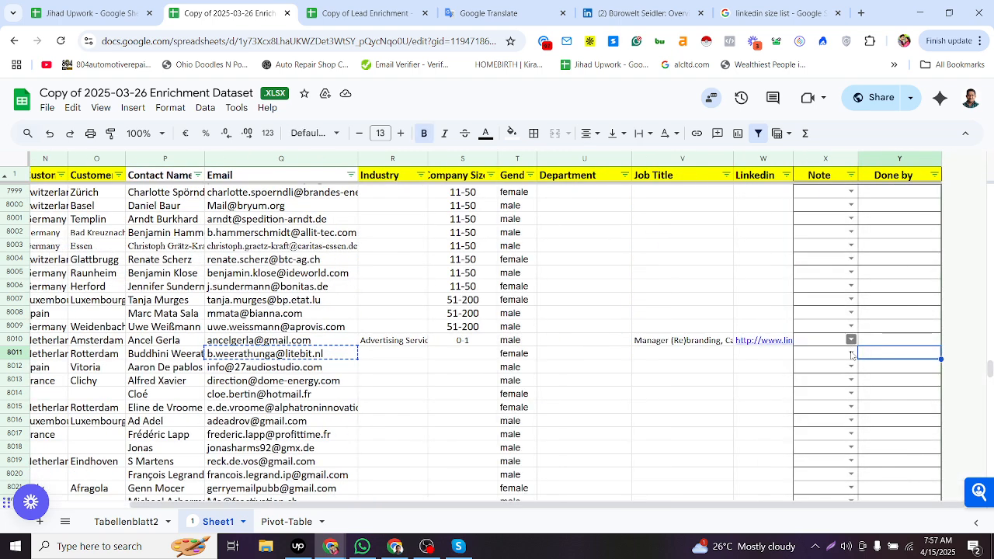
pyautogui.click(850, 342)
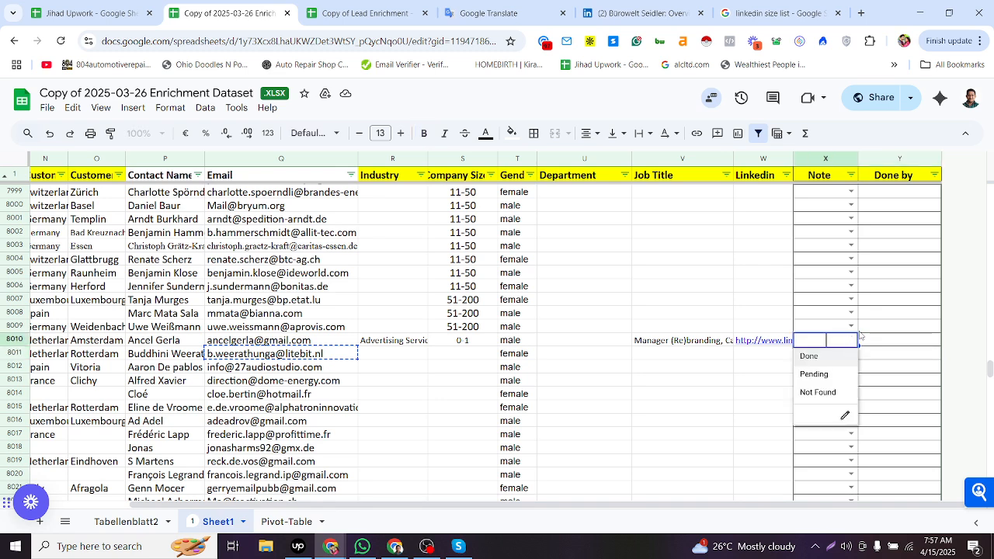
pyautogui.click(825, 359)
pyautogui.click(851, 354)
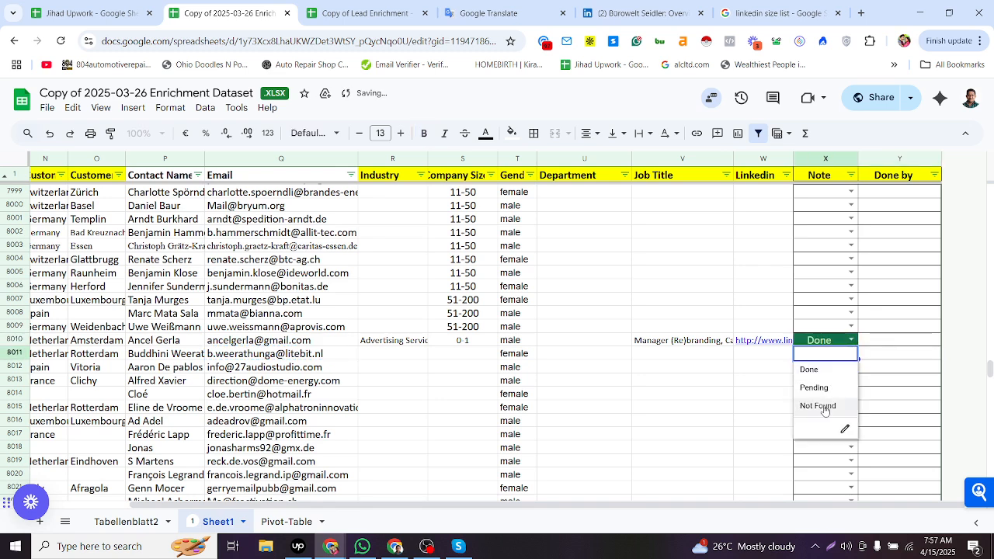
pyautogui.click(825, 406)
# - Copy row 8012's company name and contact name from the sheet
pyautogui.click(772, 367)
pyautogui.press('Left')
pyautogui.press('Left')
pyautogui.press('Left')
pyautogui.press('Left')
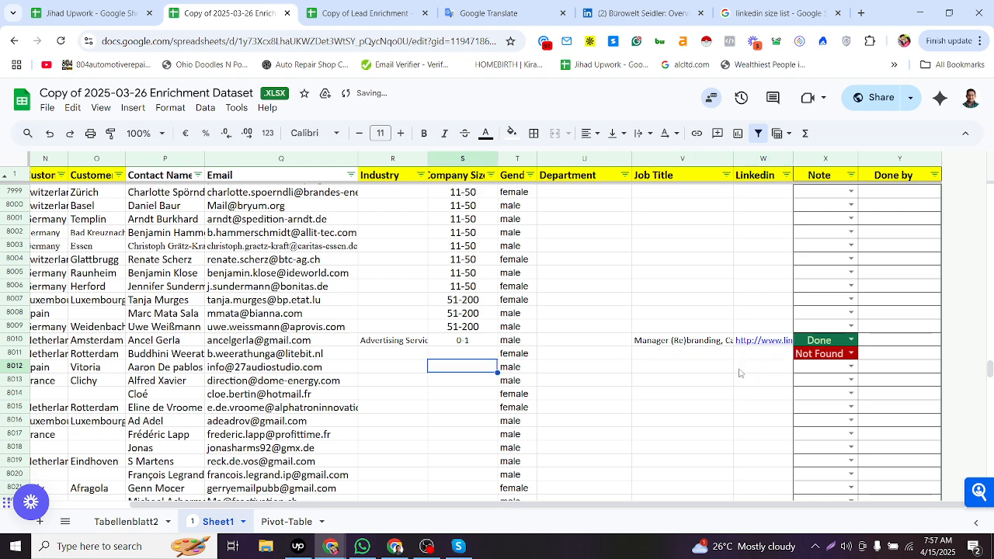
pyautogui.press('Left')
pyautogui.press('Left')
pyautogui.press('Left')
pyautogui.press('Left')
pyautogui.press('Left')
pyautogui.press('Left')
pyautogui.press('Left')
pyautogui.press('Right')
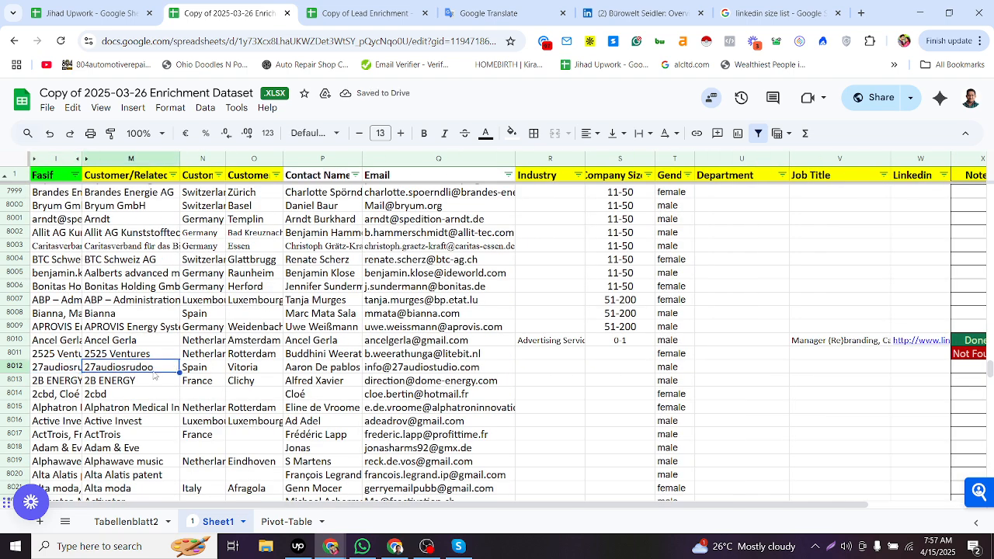
pyautogui.keyDown('ctrl'); pyautogui.click(308, 373); pyautogui.keyUp('ctrl')
pyautogui.hotkey('ctrl', 'c')
pyautogui.hotkey('alt', 'Tab')
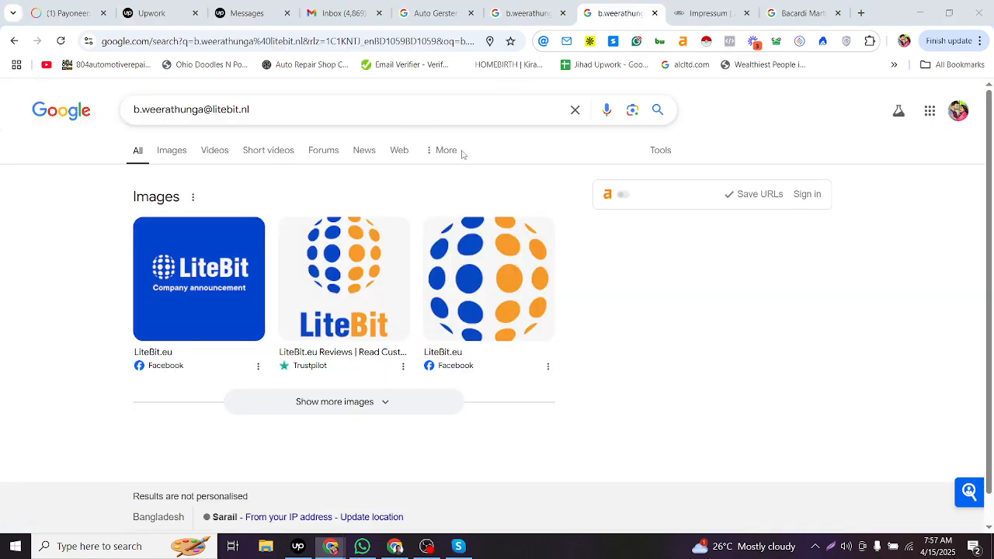
# - Search Google for row 8012's company and contact name plus linkedin
pyautogui.click(522, 7)
pyautogui.scroll(5, 282, 116)
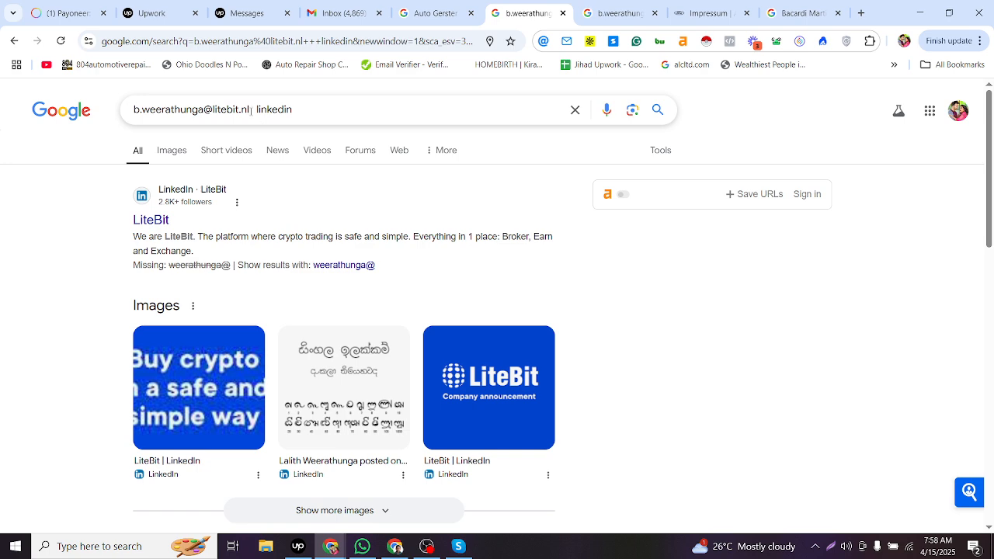
pyautogui.moveTo(250, 110); pyautogui.dragTo(1, 190)
pyautogui.hotkey('ctrl', 'v')
pyautogui.press('Return')
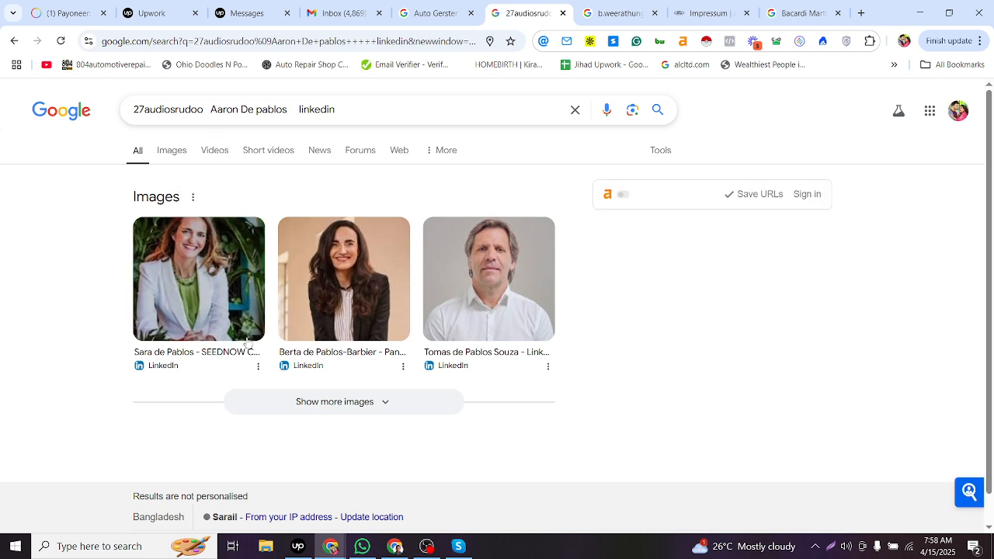
# - Search row 8012's company and contact name without linkedin in the next browser tab
pyautogui.hotkey('alt', 'Tab')
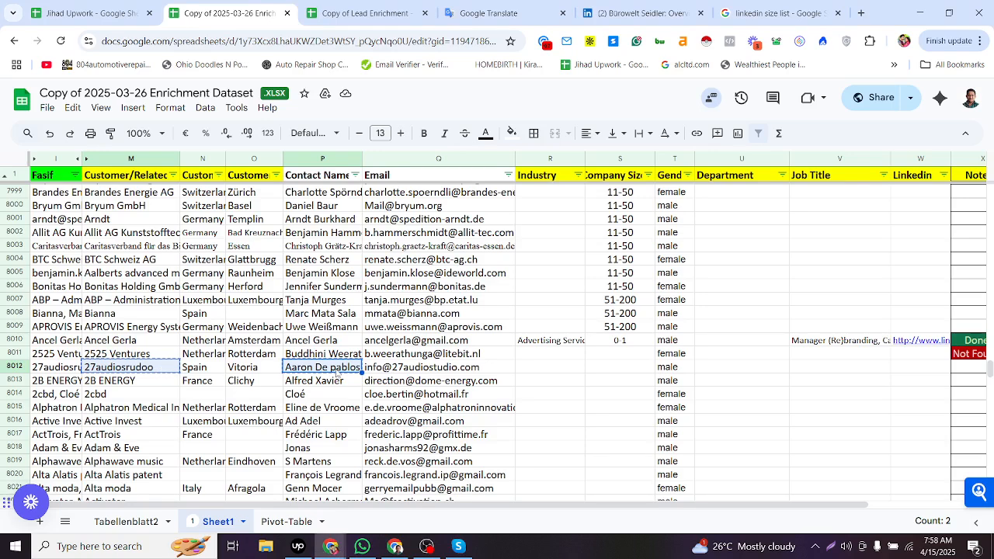
pyautogui.click(329, 371)
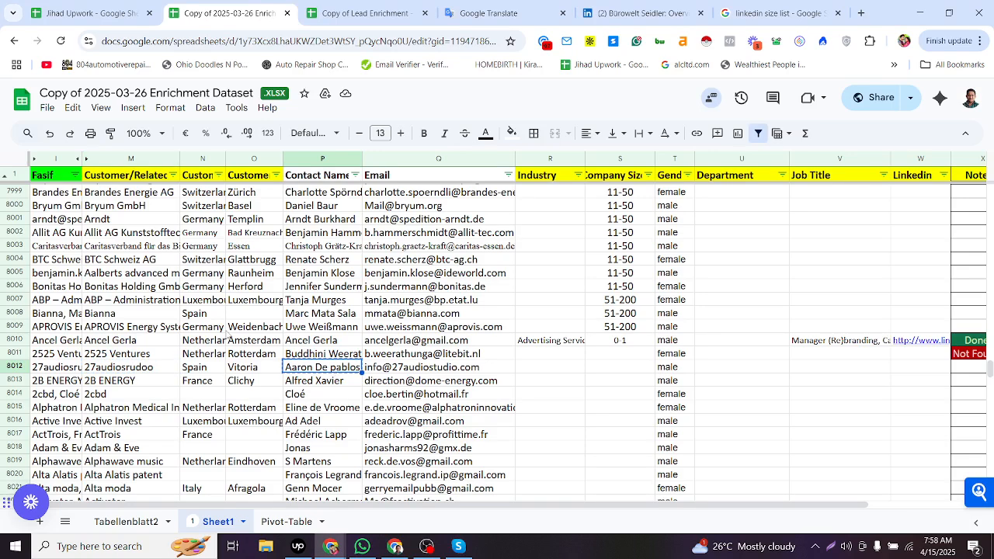
pyautogui.hotkey('alt', 'Tab')
pyautogui.moveTo(297, 108); pyautogui.dragTo(1, 218)
pyautogui.click(623, 12)
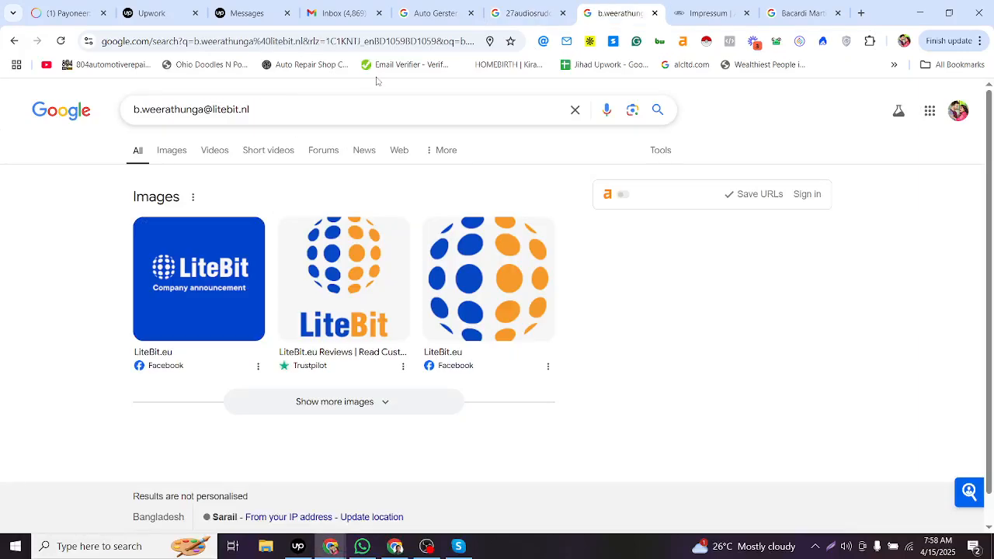
pyautogui.click(351, 42)
pyautogui.hotkey('ctrl', 'v')
pyautogui.press('Return')
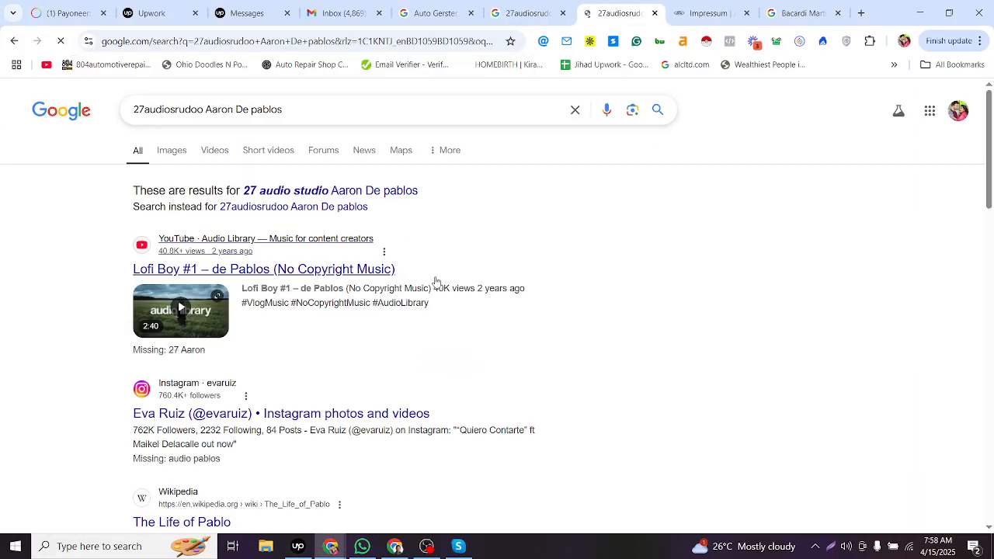
# - Set row 8012's Note status to Not Found by copying it from row 8011
pyautogui.scroll(-5, 462, 324)
pyautogui.scroll(-5, 457, 320)
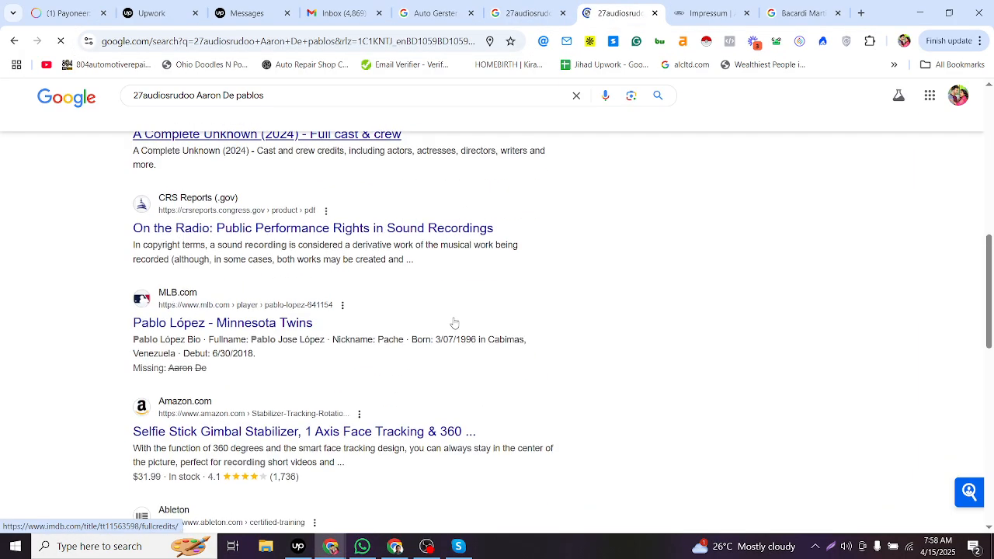
pyautogui.hotkey('alt', 'Tab')
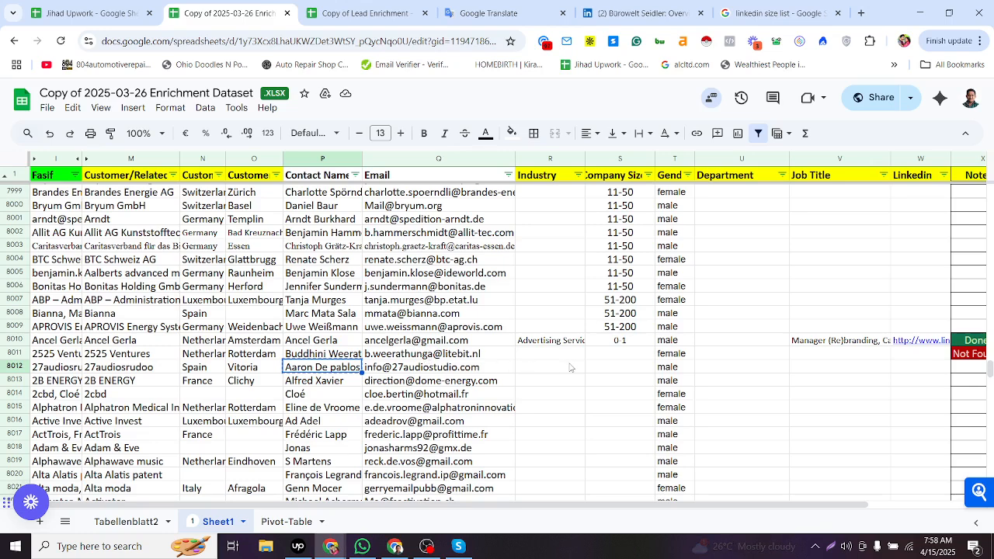
pyautogui.click(572, 367)
pyautogui.click(920, 367)
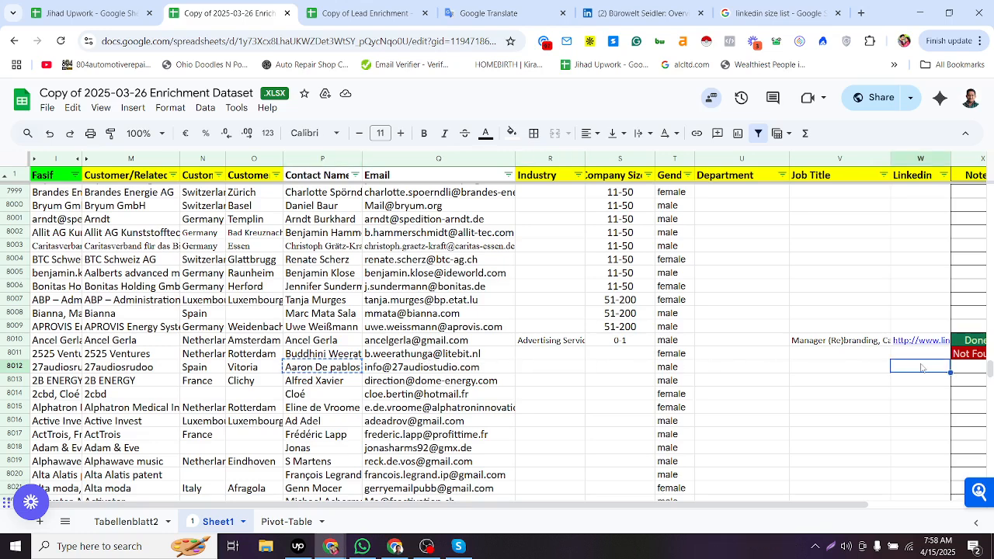
pyautogui.click(962, 357)
pyautogui.hotkey('ctrl', 'c')
pyautogui.click(962, 366)
pyautogui.hotkey('ctrl', 'v')
pyautogui.click(944, 371)
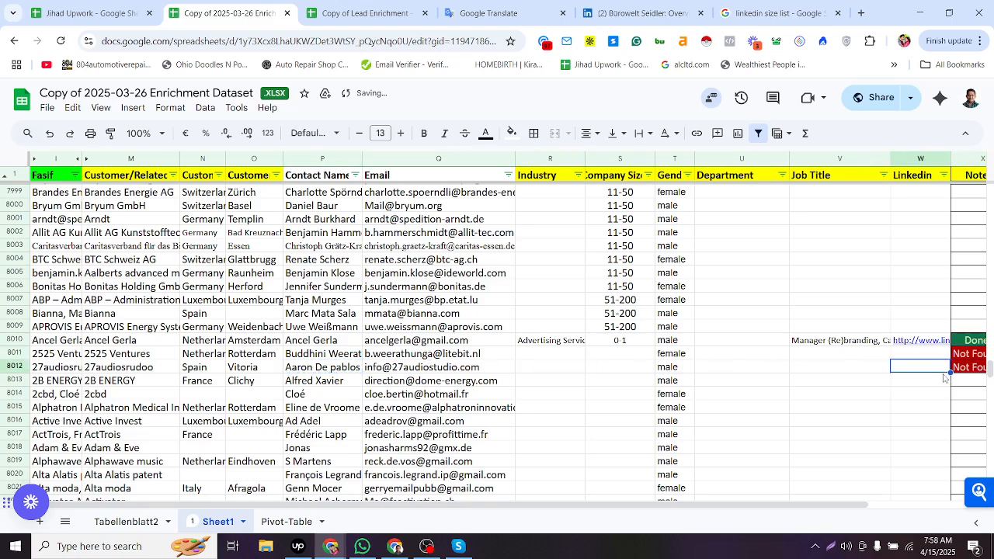
pyautogui.press('Down')
# - Copy row 8013's company name and contact name from the sheet
pyautogui.press('Left')
pyautogui.press('Left')
pyautogui.press('Left')
pyautogui.press('Left')
pyautogui.press('Left')
pyautogui.press('Left')
pyautogui.press('Left')
pyautogui.press('Left')
pyautogui.press('Left')
pyautogui.press('Left')
pyautogui.press('Left')
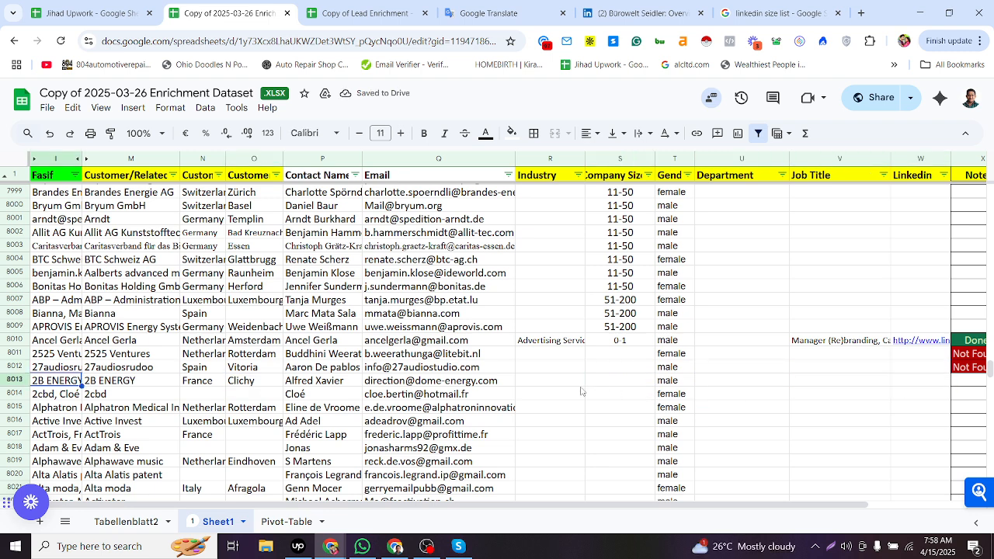
pyautogui.click(165, 387)
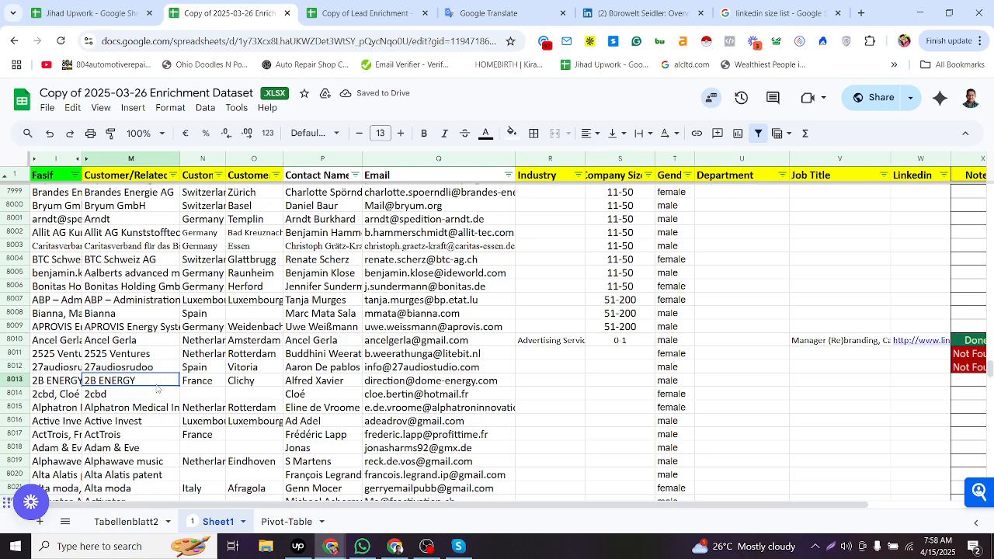
pyautogui.click(305, 385)
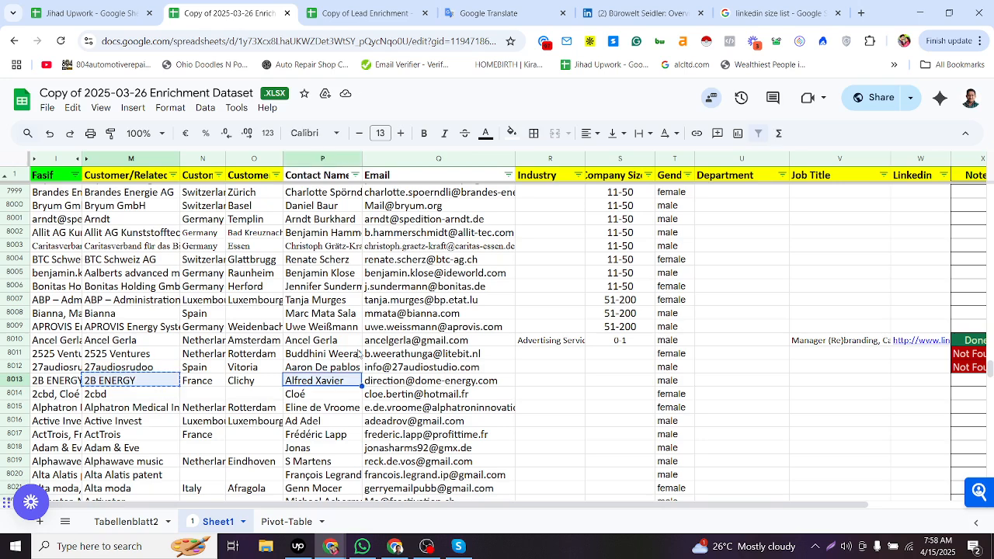
# - Search Google for row 8013's company and contact name plus linkedin in the second results tab
pyautogui.hotkey('alt', 'Tab')
pyautogui.click(428, 13)
pyautogui.moveTo(321, 110); pyautogui.dragTo(3, 326)
pyautogui.hotkey('ctrl', 'v')
pyautogui.press('Return')
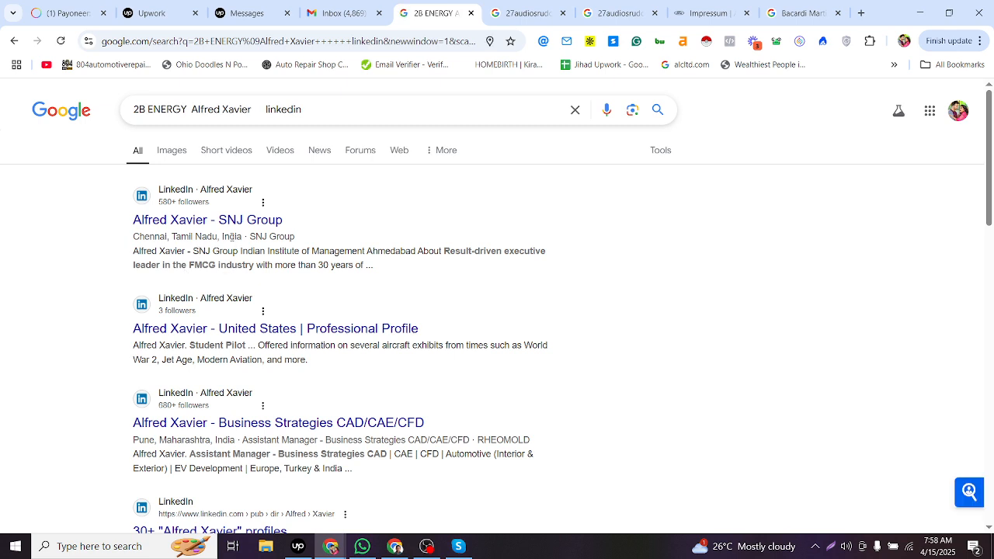
# - Search Google for row 8013's company, country, city and contact name plus linkedin
pyautogui.hotkey('alt', 'Tab')
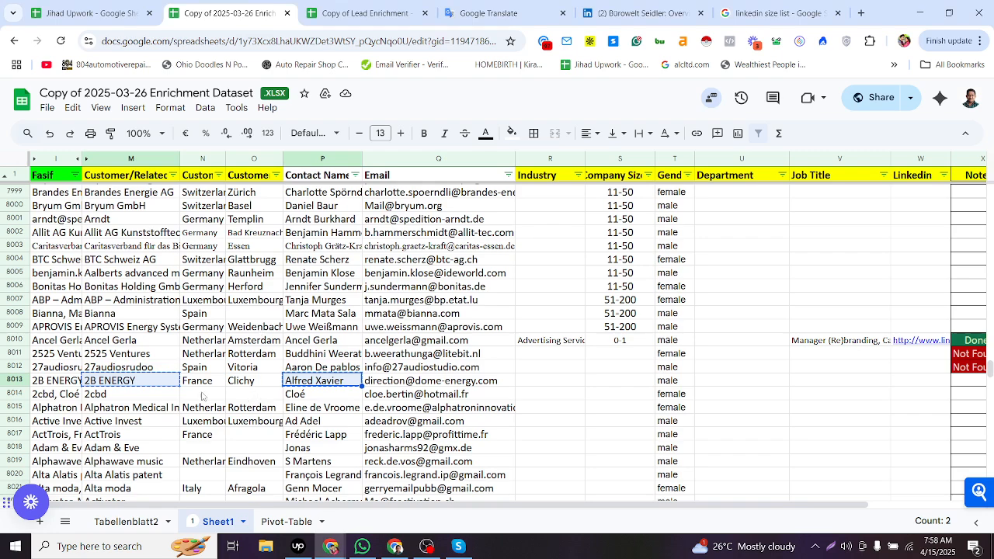
pyautogui.hotkey('alt', 'Tab')
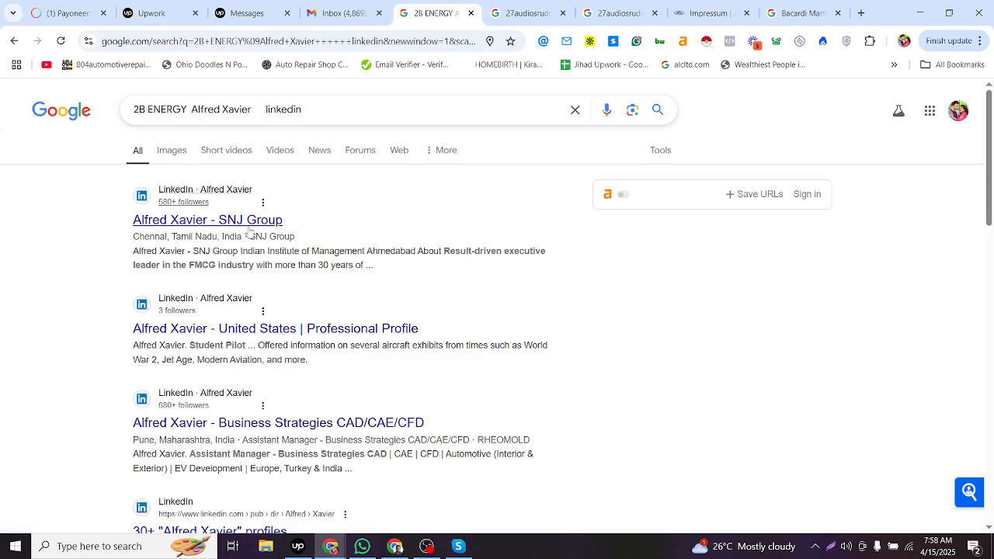
pyautogui.hotkey('alt', 'Tab')
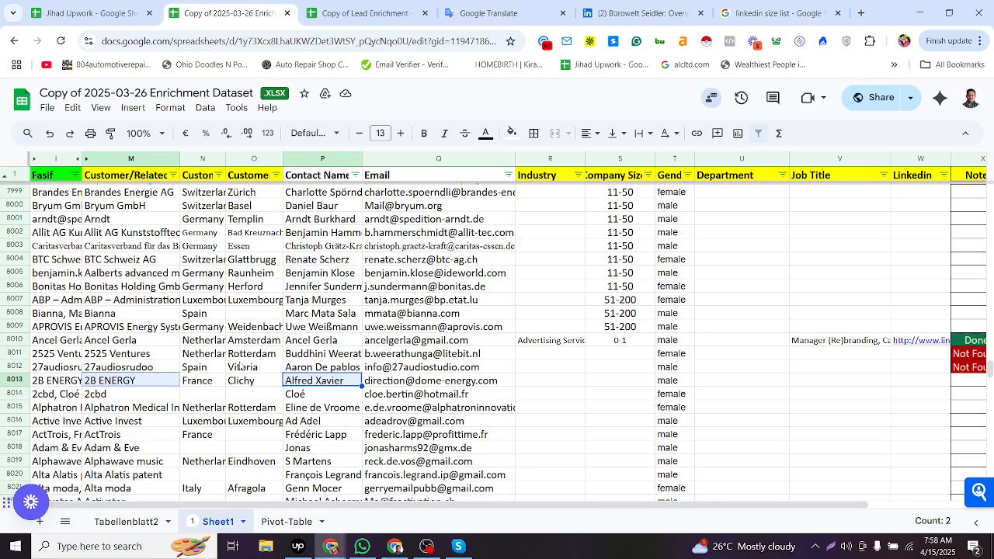
pyautogui.keyDown('ctrl'); pyautogui.click(302, 384); pyautogui.keyUp('ctrl')
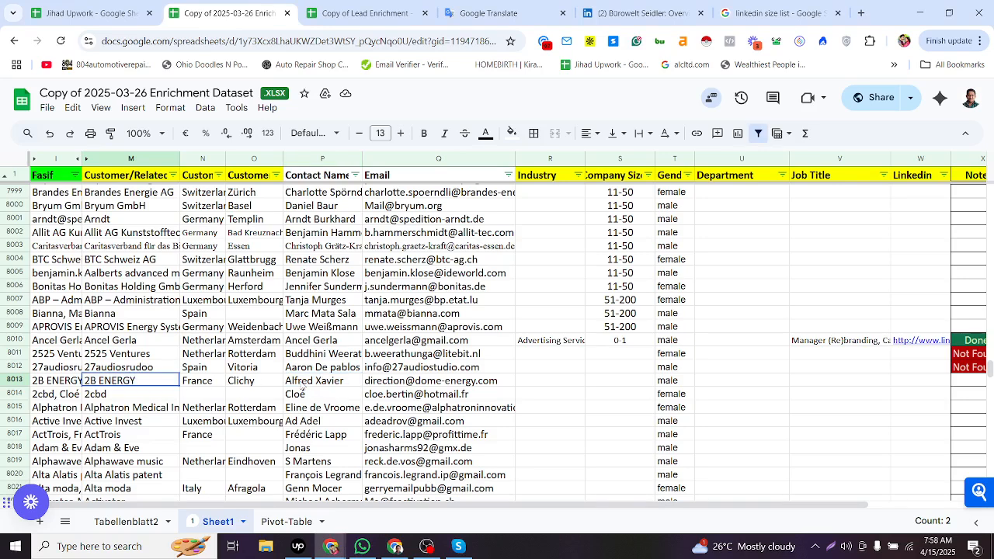
pyautogui.keyDown('shift'); pyautogui.click(306, 383); pyautogui.keyUp('shift')
pyautogui.hotkey('alt', 'Tab')
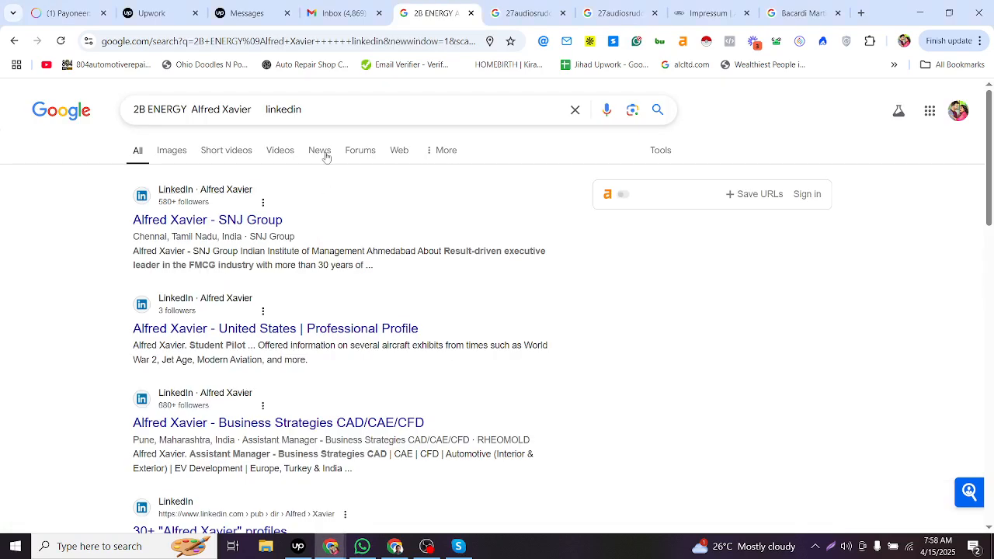
pyautogui.moveTo(270, 108); pyautogui.dragTo(3, 264)
pyautogui.hotkey('ctrl', 'v')
pyautogui.press('Return')
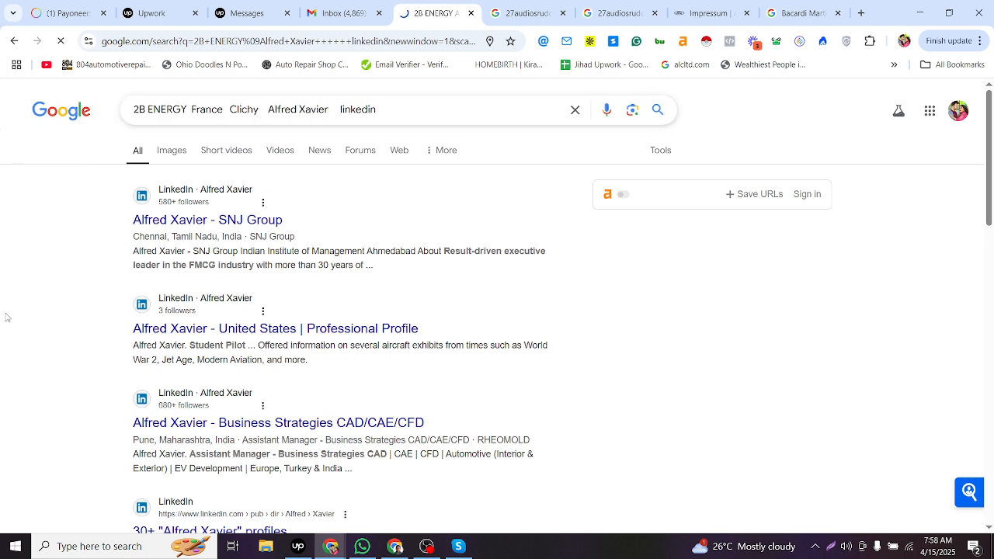
# - Search row 8013's company, country, city and contact name without linkedin in the next browser tab
pyautogui.scroll(-4, 6, 326)
pyautogui.click(528, 13)
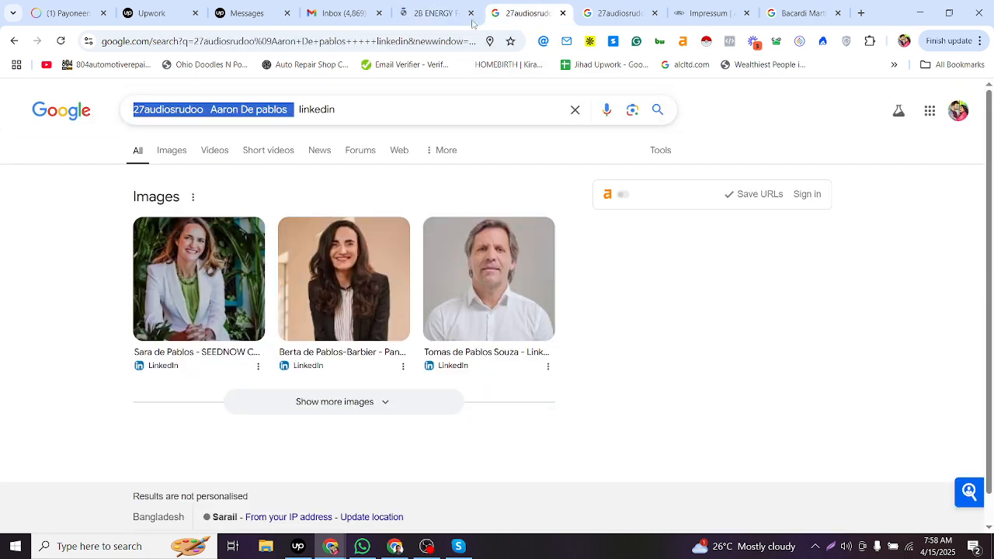
pyautogui.click(426, 49)
pyautogui.hotkey('ctrl', 'v')
pyautogui.press('Return')
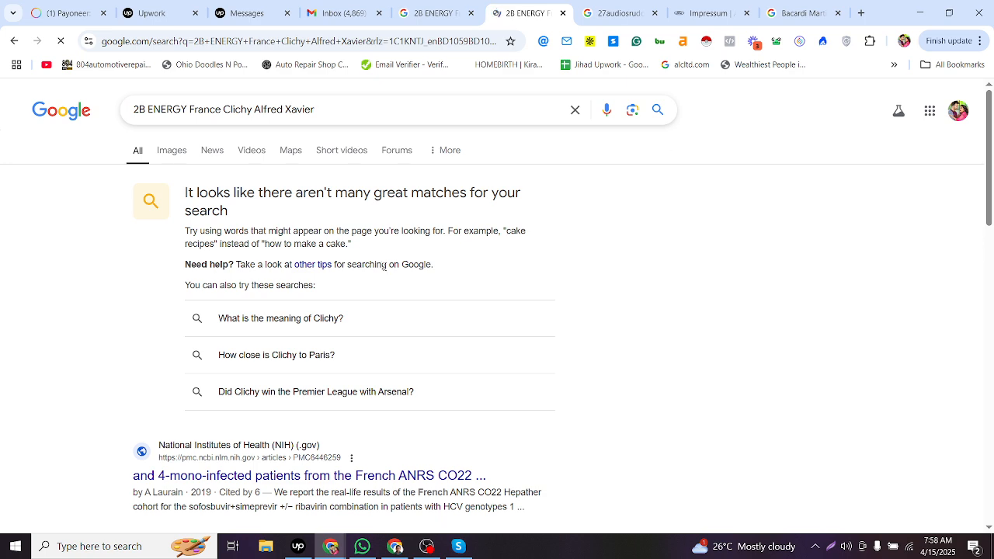
# - Remove France Clichy from the query, search again and scroll through the results
pyautogui.scroll(-3, 413, 317)
pyautogui.scroll(3, 414, 318)
pyautogui.moveTo(192, 108); pyautogui.dragTo(245, 110)
pyautogui.press('BackSpace')
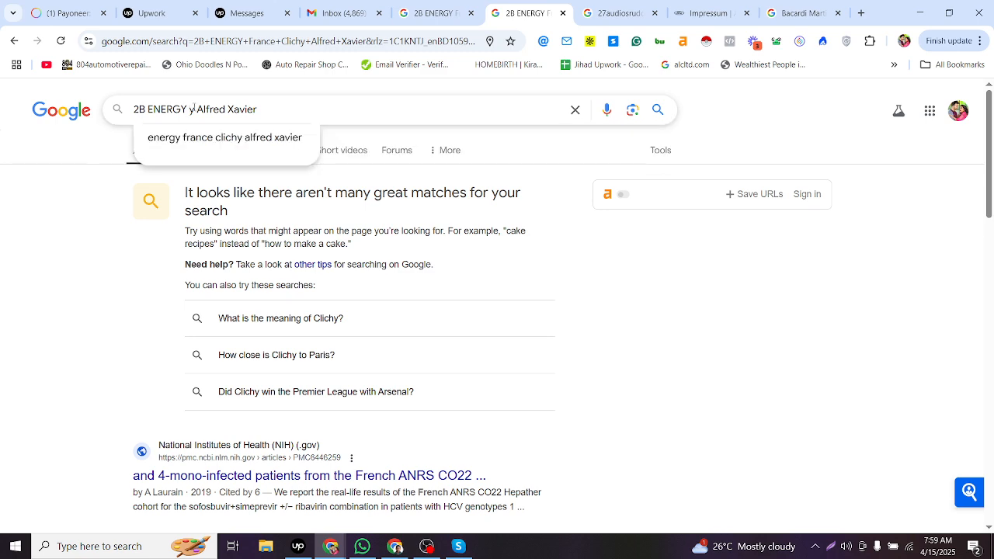
pyautogui.press('BackSpace')
pyautogui.press('Return')
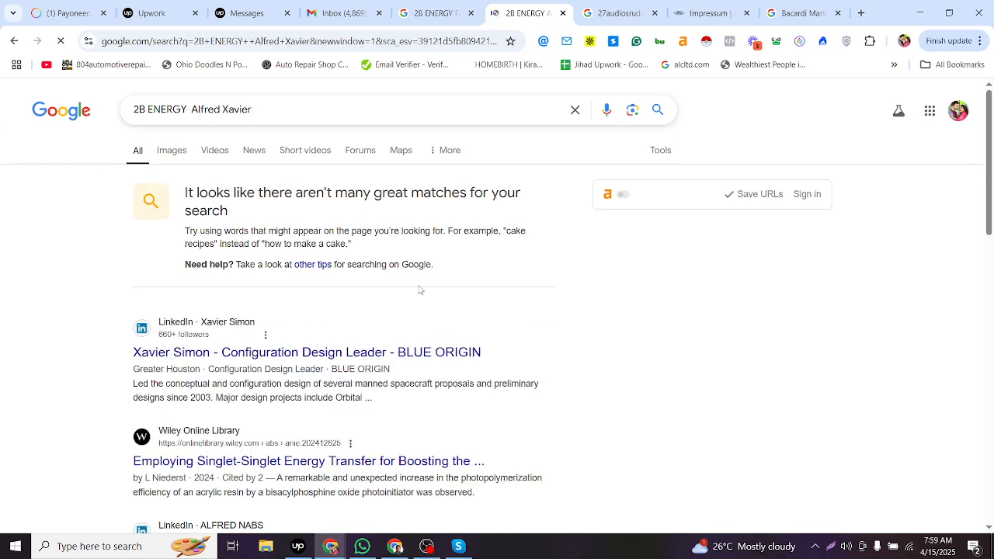
pyautogui.scroll(-2, 423, 295)
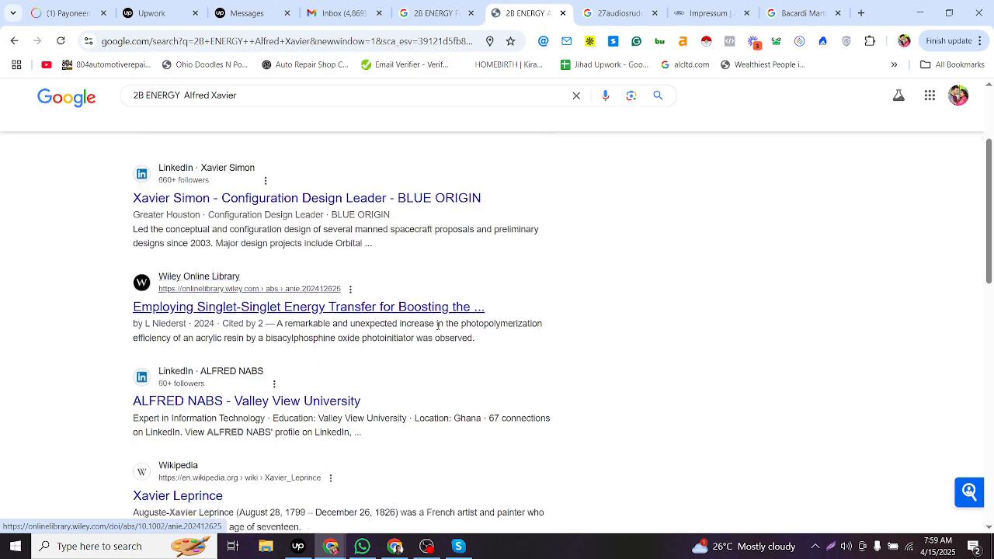
pyautogui.scroll(-10, 439, 310)
# - Set row 8013's Note status to Not Found
pyautogui.hotkey('alt', 'Tab')
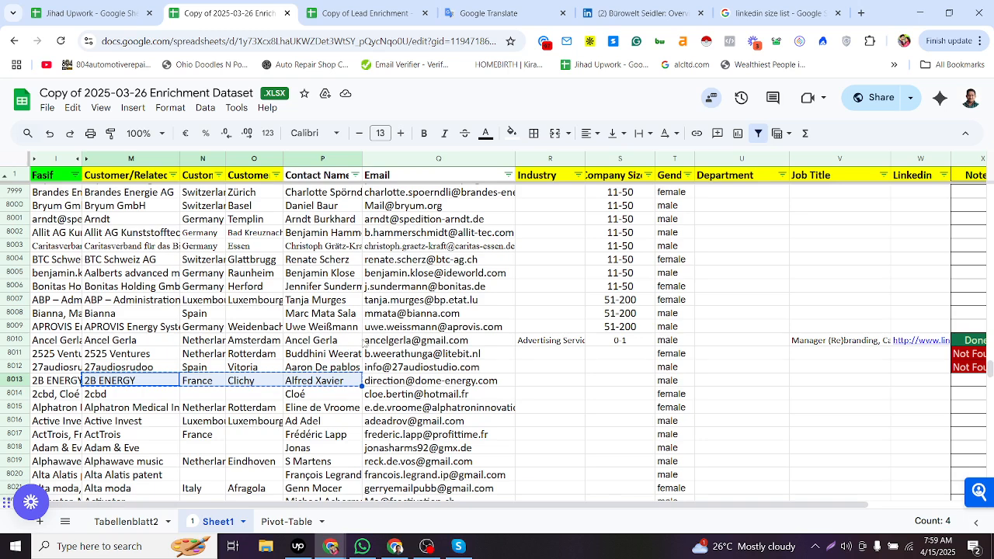
pyautogui.click(676, 379)
pyautogui.click(960, 382)
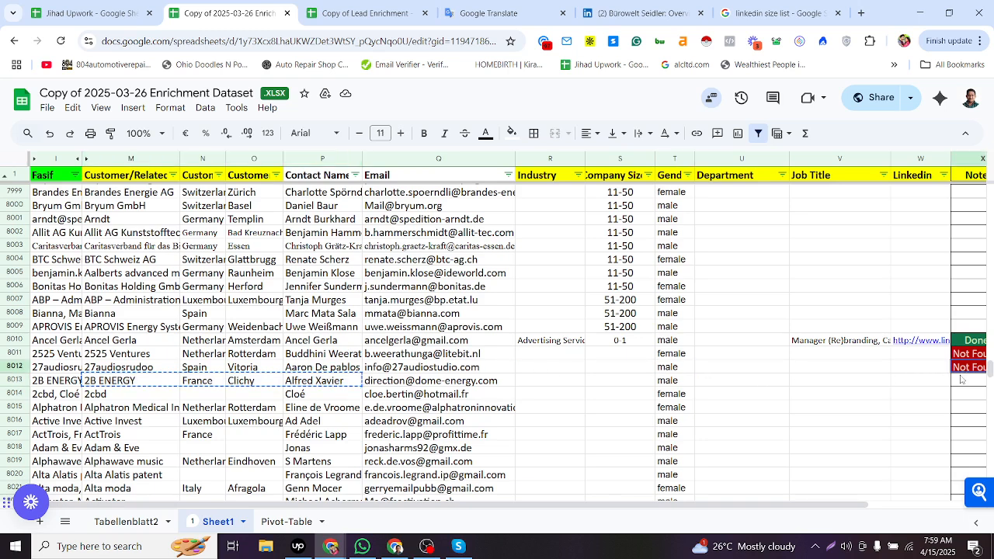
pyautogui.hotkey('ctrl', 'v')
pyautogui.click(943, 396)
# - Copy row 8014's contact email address from the sheet
pyautogui.press('Left')
pyautogui.press('Left')
pyautogui.press('Left')
pyautogui.press('Left')
pyautogui.press('Left')
pyautogui.press('Left')
pyautogui.press('Left')
pyautogui.press('Left')
pyautogui.press('Left')
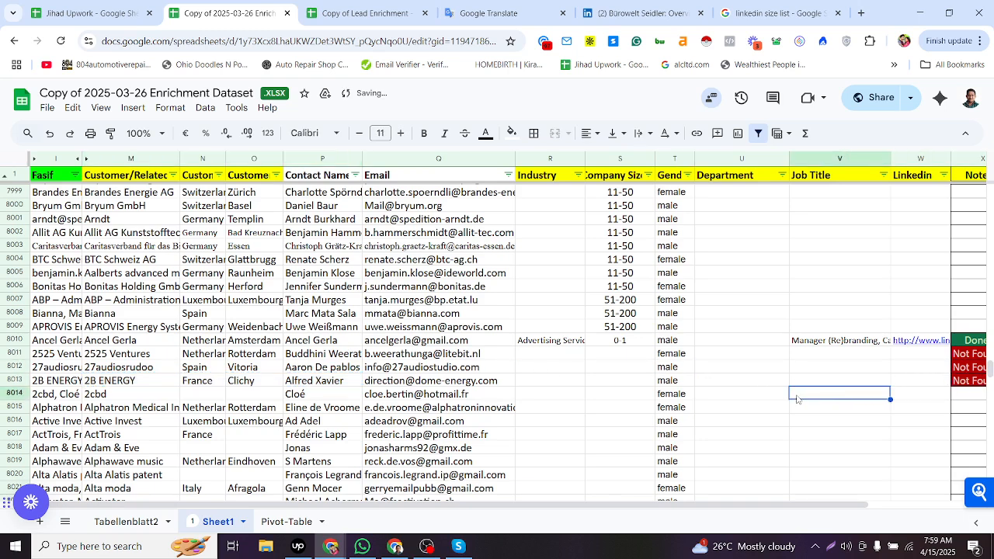
pyautogui.press('Left')
pyautogui.press('Left')
pyautogui.click(268, 395)
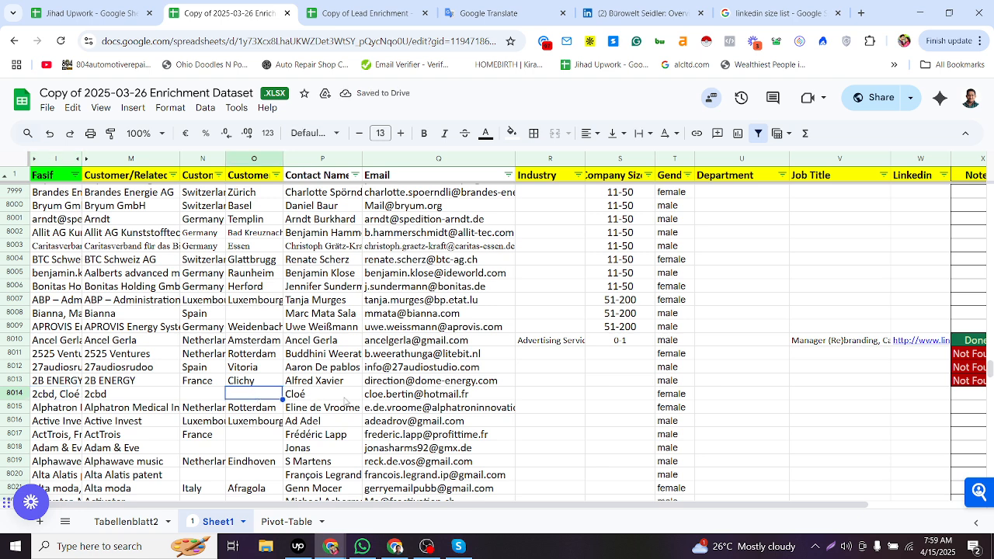
pyautogui.click(347, 397)
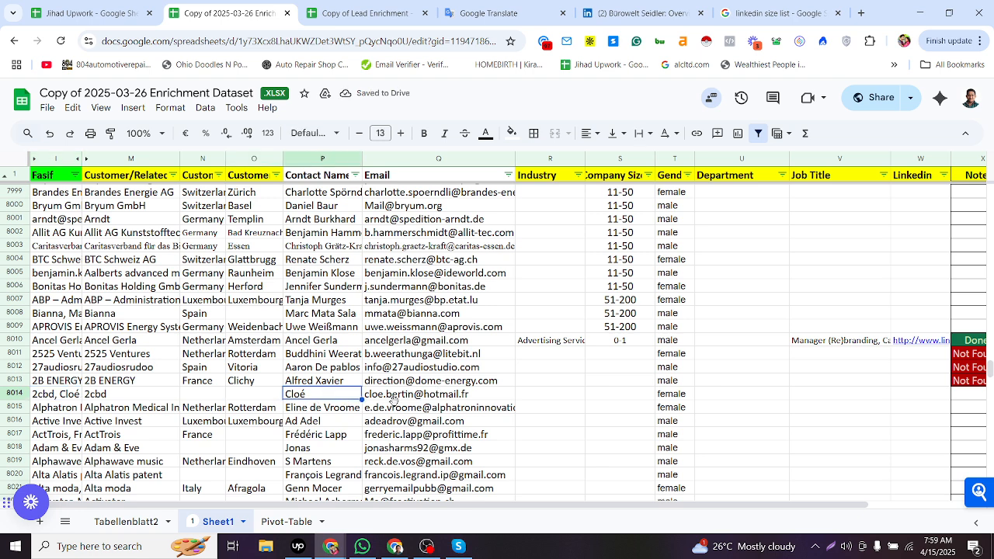
pyautogui.click(392, 398)
pyautogui.hotkey('ctrl', 'c')
# - Search Google for row 8014's contact email address
pyautogui.hotkey('alt', 'Tab')
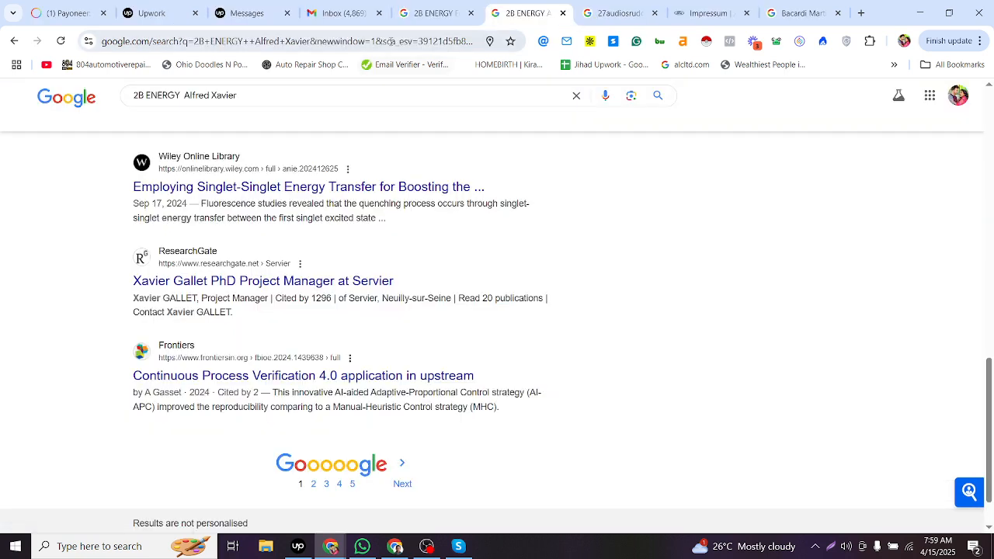
pyautogui.hotkey('ctrl', 'l')
pyautogui.hotkey('ctrl', 'v')
pyautogui.press('Return')
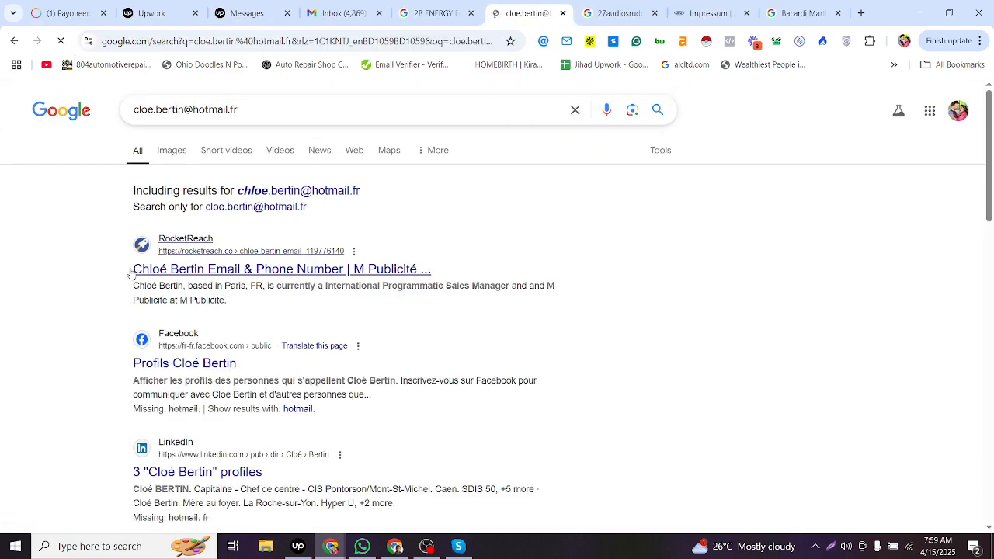
# - Replace row 8014's contact name with the full name shown in the first search result
pyautogui.moveTo(133, 269); pyautogui.dragTo(205, 268)
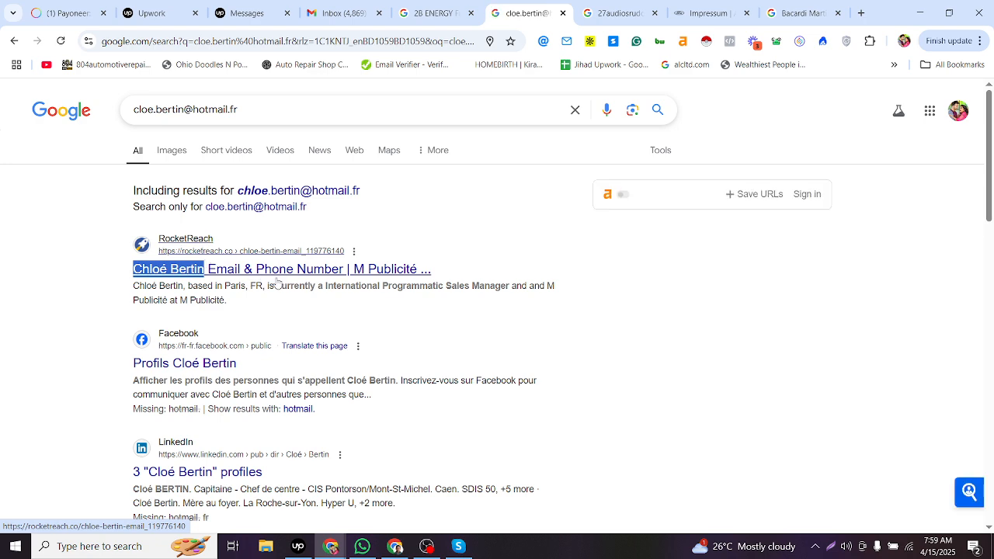
pyautogui.hotkey('alt', 'Tab')
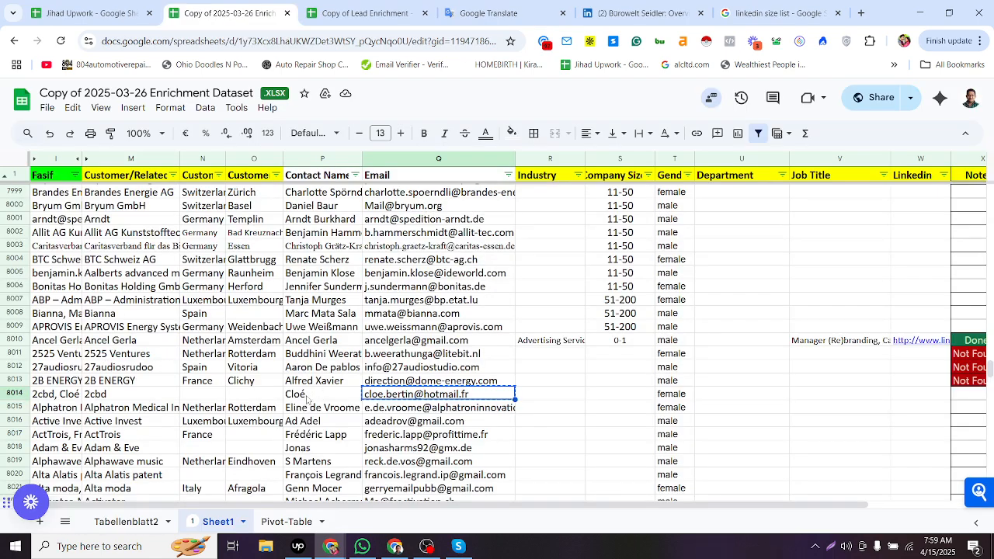
pyautogui.click(305, 396)
pyautogui.hotkey('ctrl', 'v')
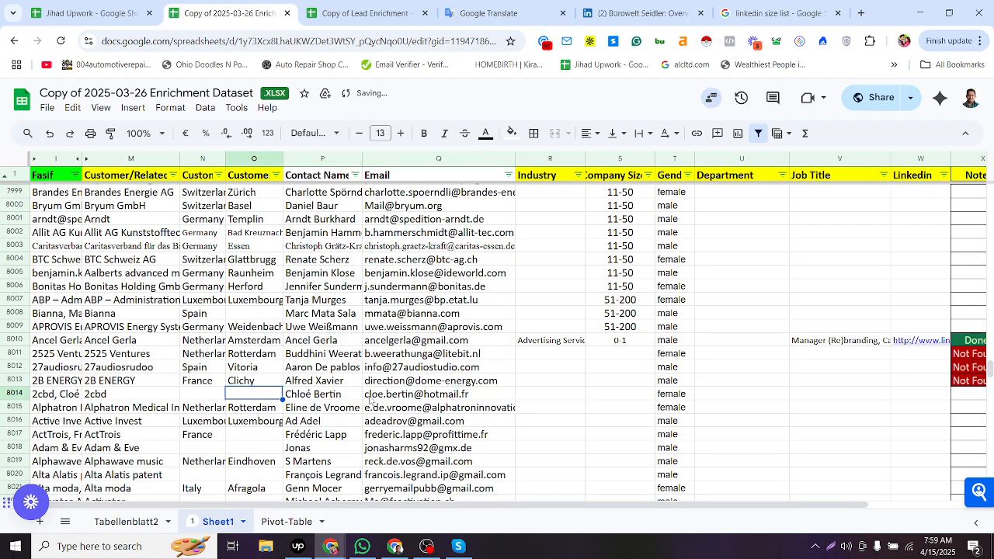
# - Copy row 8014's company name and contact name from the sheet
pyautogui.click(400, 399)
pyautogui.hotkey('alt', 'Tab')
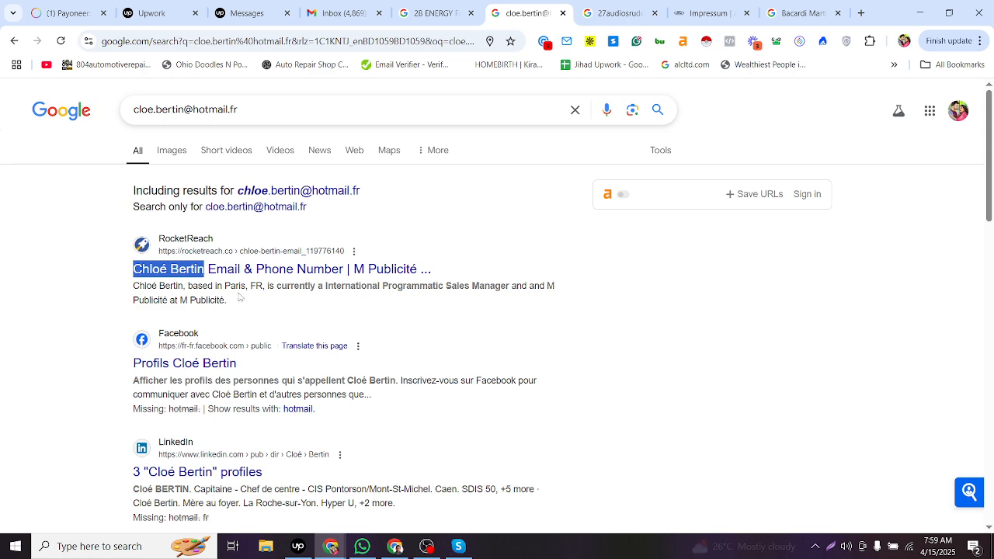
pyautogui.hotkey('alt', 'Tab')
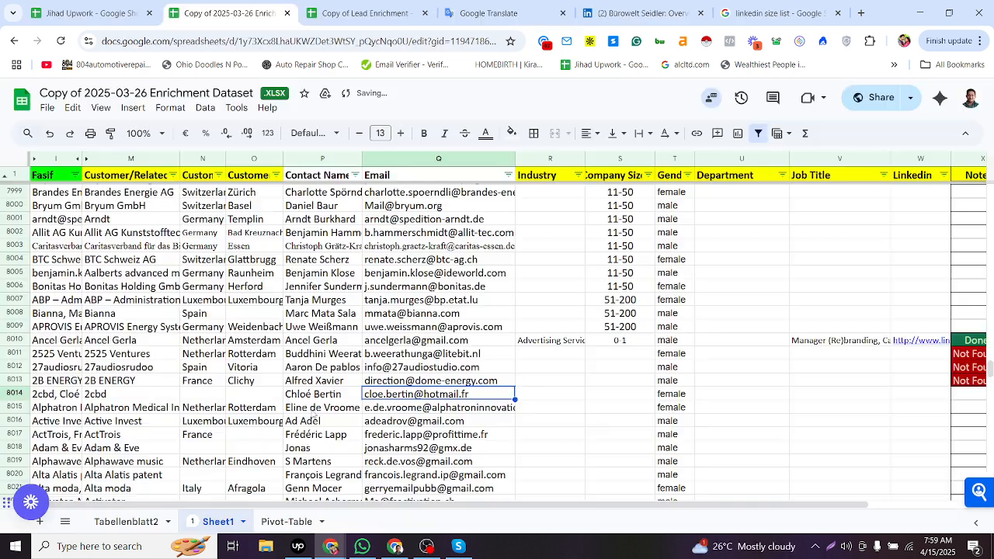
pyautogui.click(150, 394)
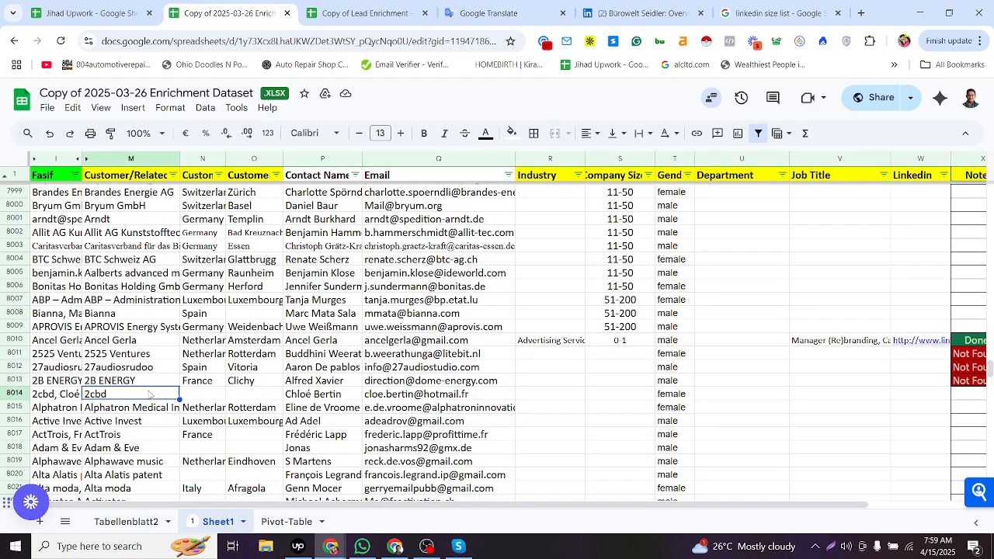
pyautogui.click(313, 393)
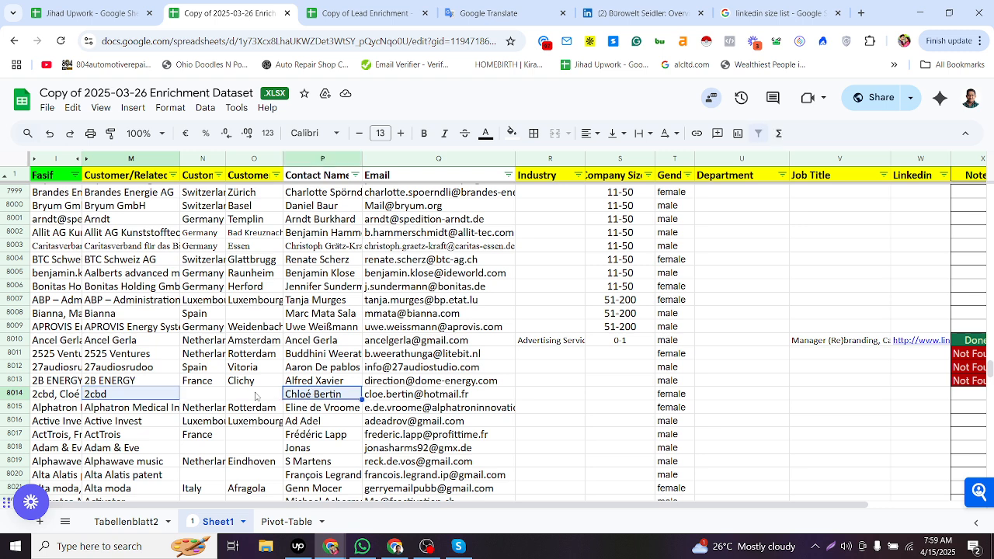
# - Search Google for row 8014's company and contact name together with linkedin
pyautogui.hotkey('alt', 'Tab')
pyautogui.click(435, 13)
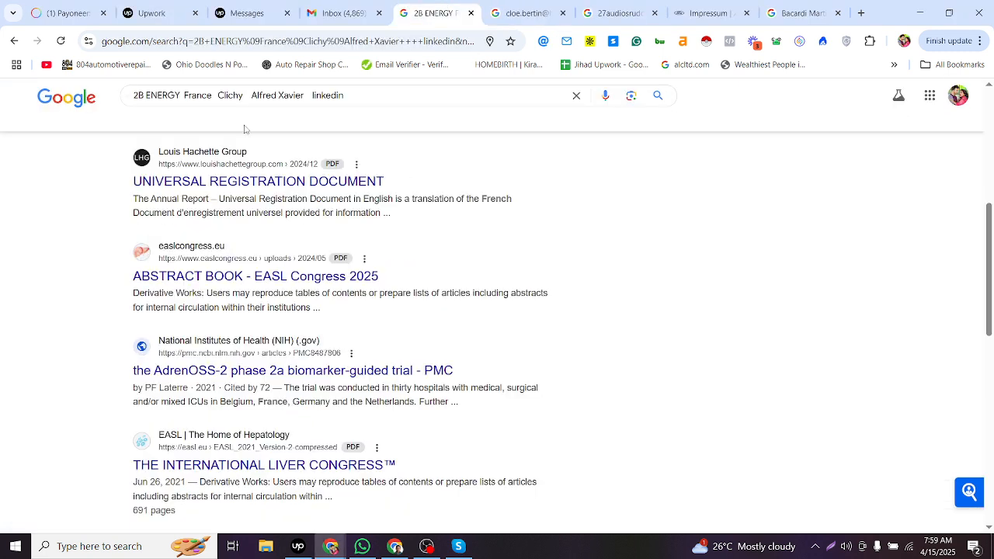
pyautogui.hotkey('ctrl', 'v')
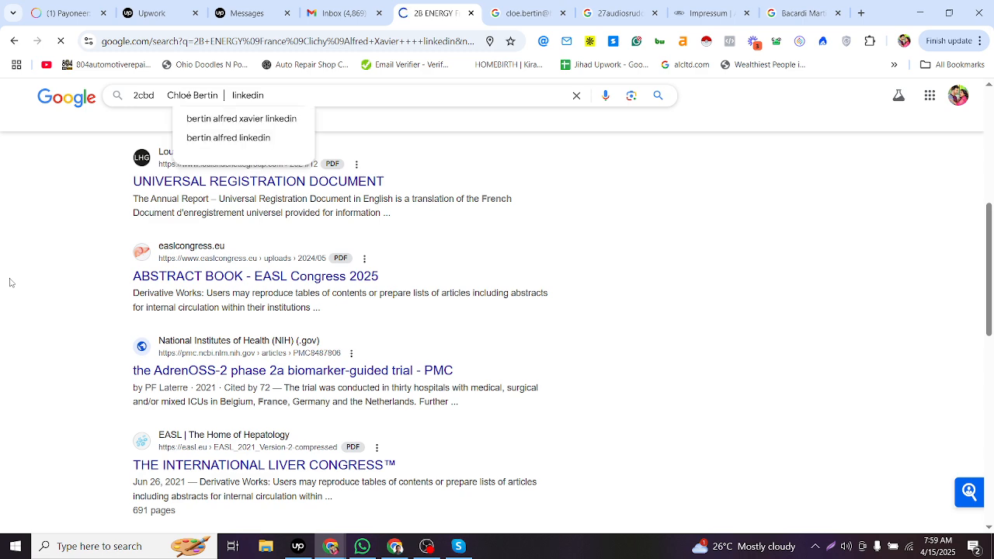
pyautogui.press('Return')
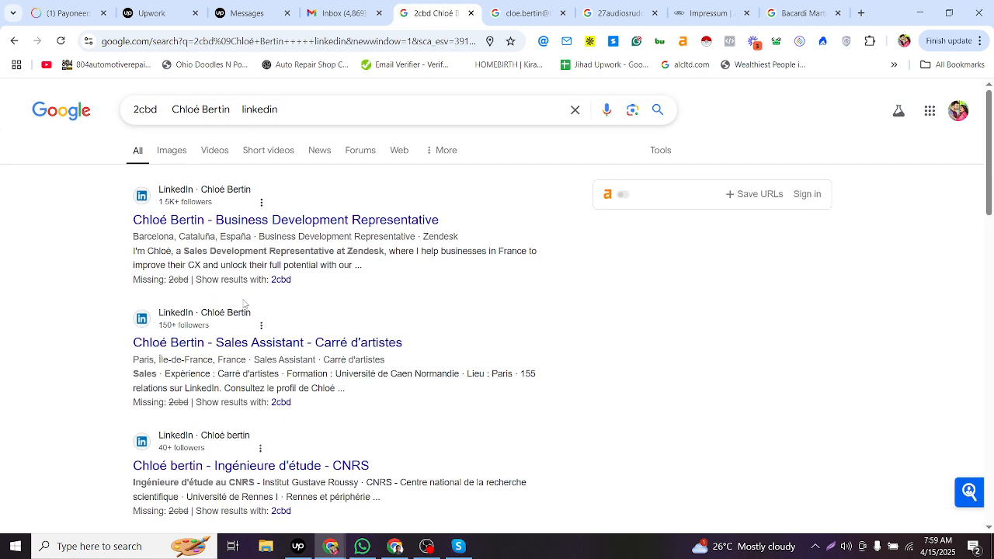
# - Enter Paris from the contact's email search result as row 8014's city
pyautogui.click(540, 4)
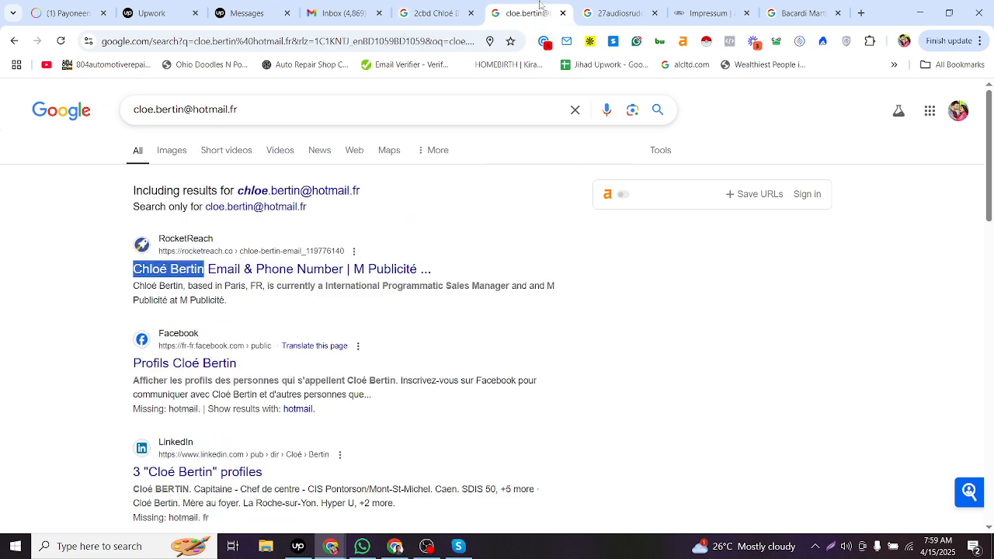
pyautogui.click(254, 287)
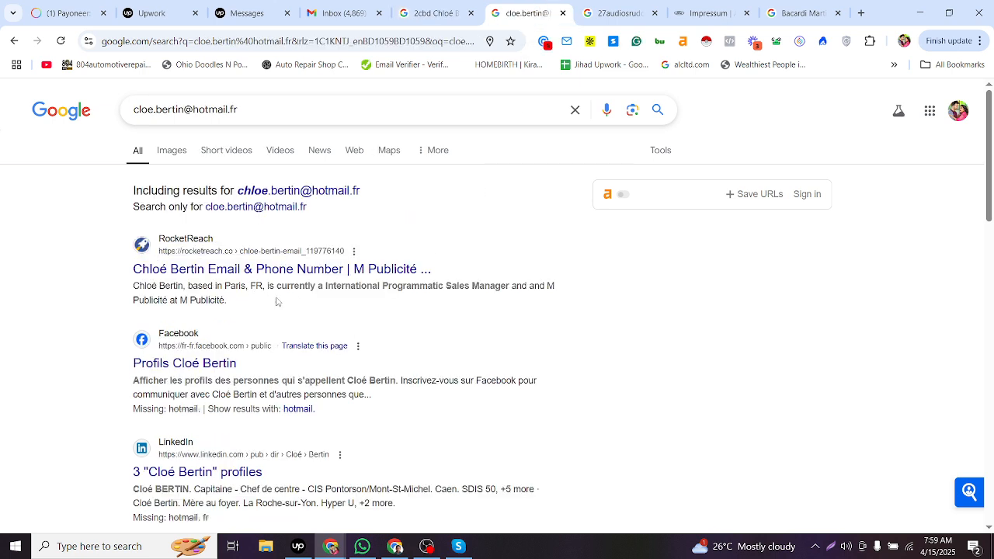
pyautogui.doubleClick(232, 285)
pyautogui.hotkey('alt', 'Tab')
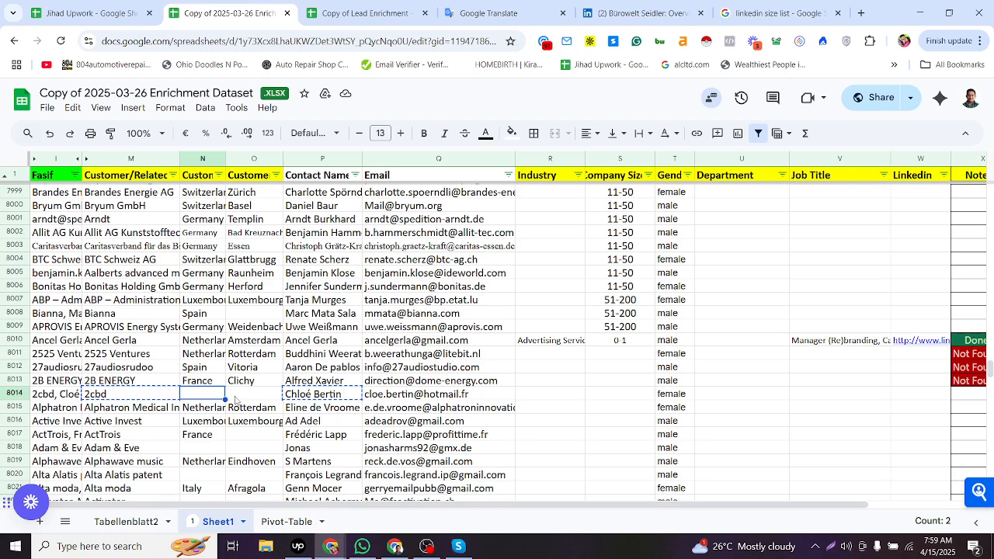
pyautogui.click(237, 399)
pyautogui.hotkey('ctrl', 'v')
# - Copy France from the row above into row 8014's country cell
pyautogui.press('Left')
pyautogui.press('Up')
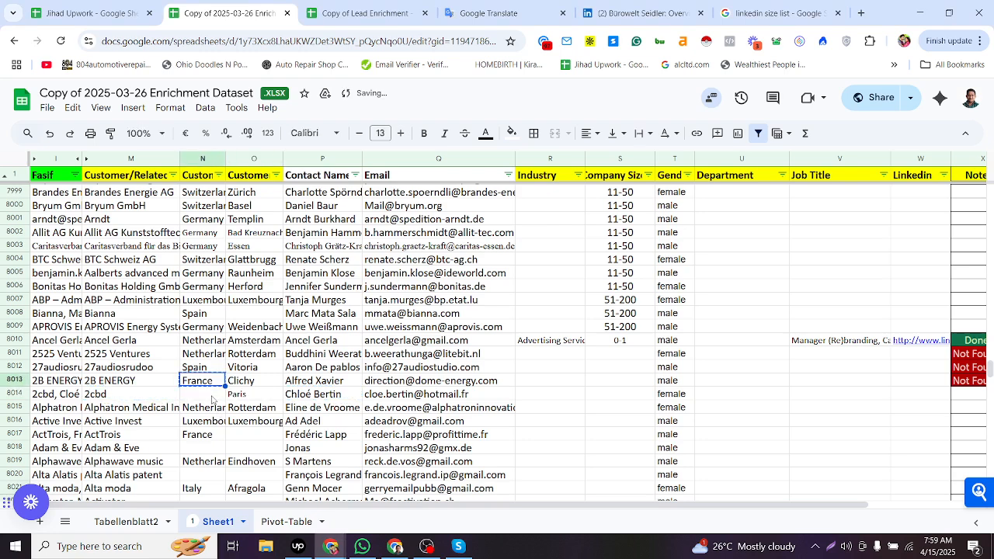
pyautogui.hotkey('ctrl', 'c')
pyautogui.press('Down')
pyautogui.hotkey('ctrl', 'v')
# - Open the contact's RocketReach profile from the email search results in a new tab
pyautogui.click(559, 396)
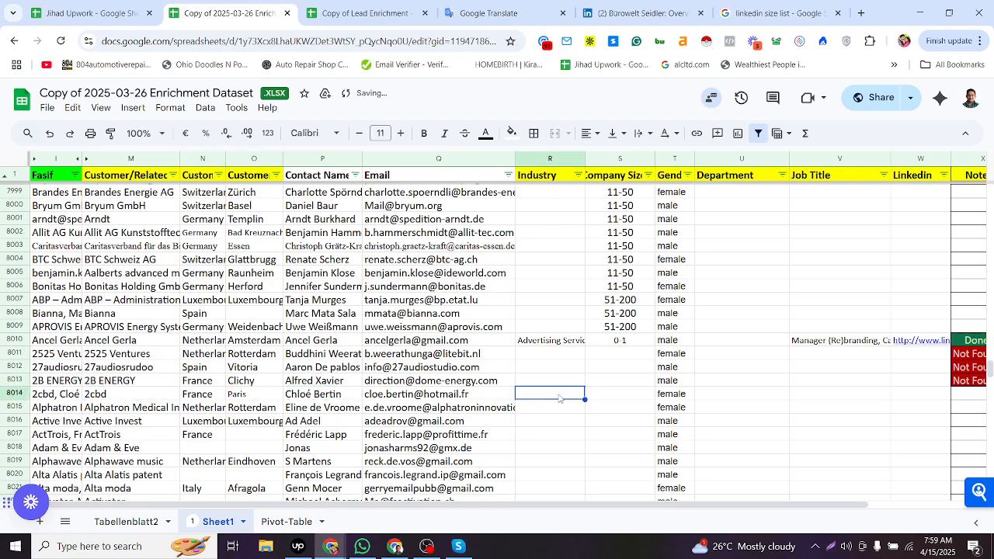
pyautogui.hotkey('alt', 'Tab')
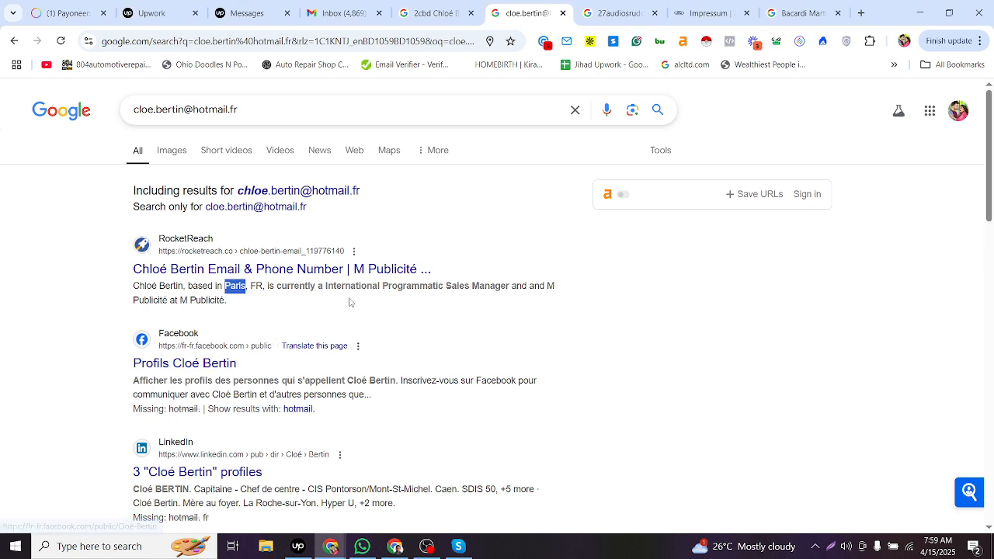
pyautogui.middleClick(251, 269)
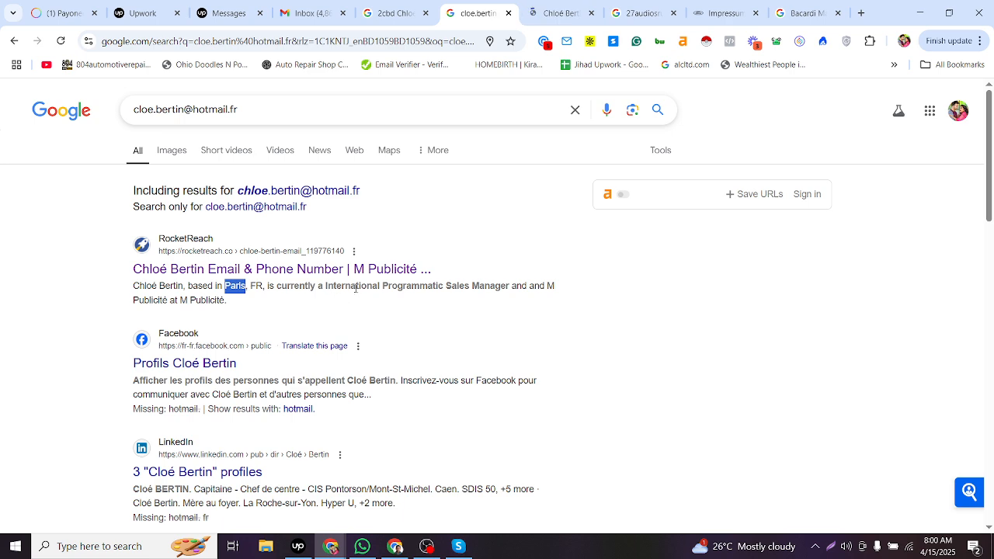
pyautogui.moveTo(446, 285); pyautogui.dragTo(509, 286)
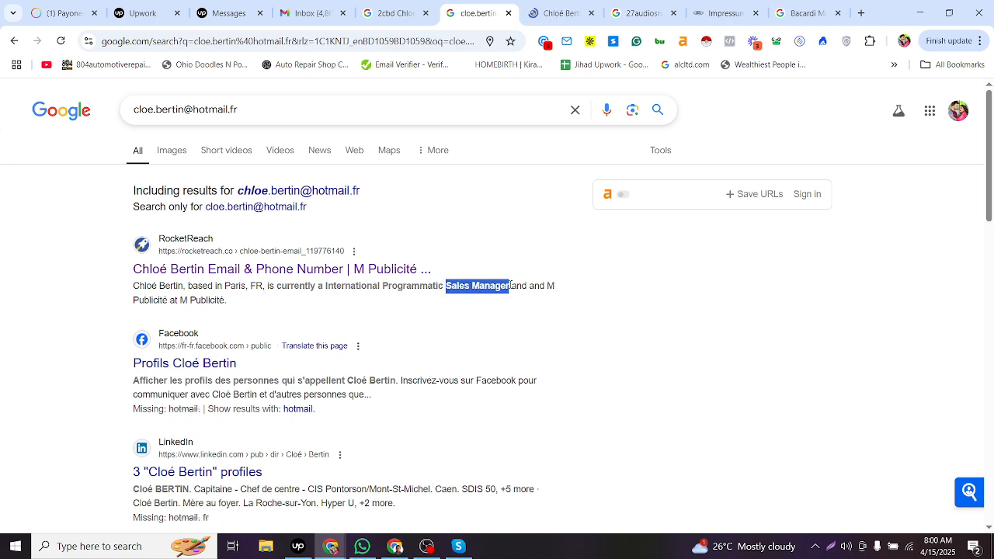
pyautogui.click(564, 7)
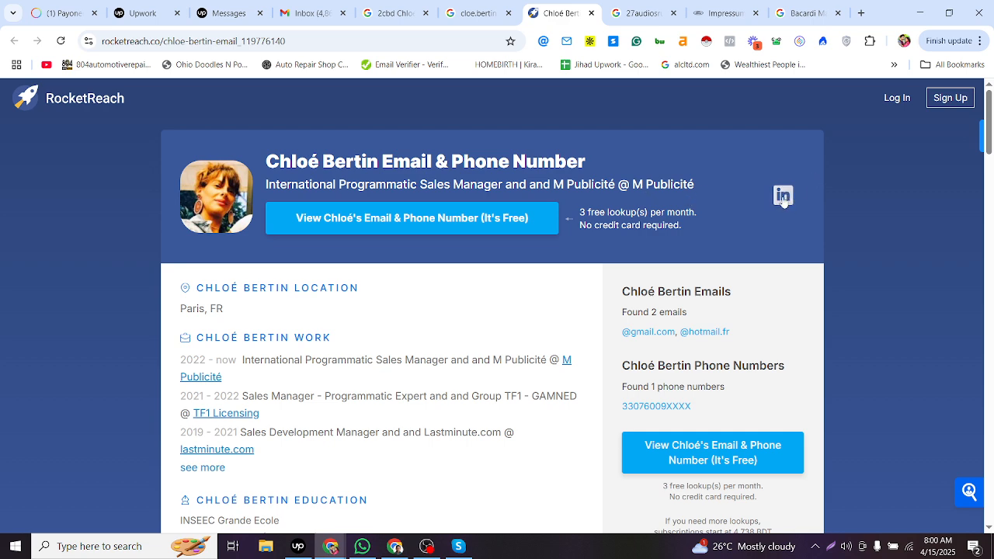
pyautogui.click(613, 6)
pyautogui.click(582, 9)
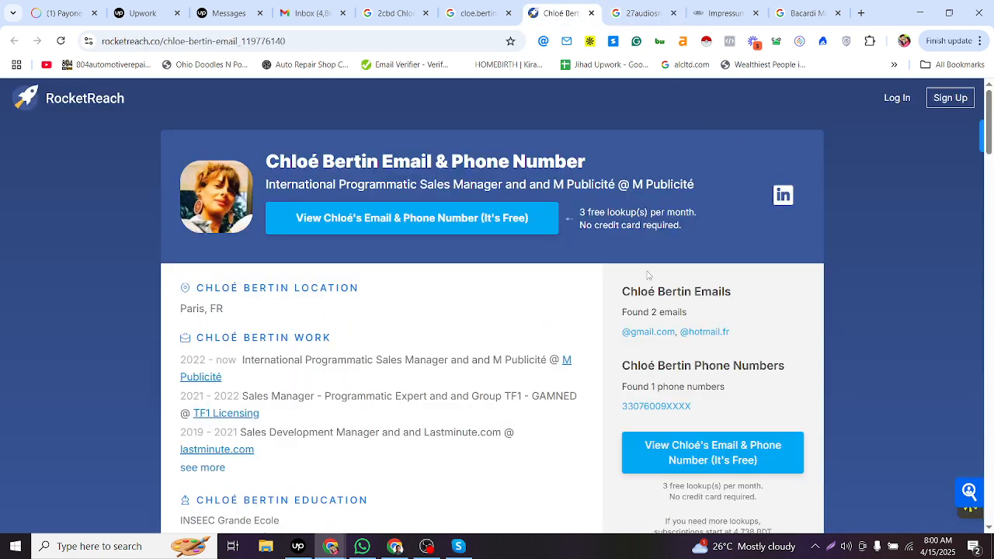
# - Fill row 8014's Job Title with "International Programmatic Sales Manager and and M Publicité" from the profile
pyautogui.moveTo(244, 359); pyautogui.dragTo(546, 361)
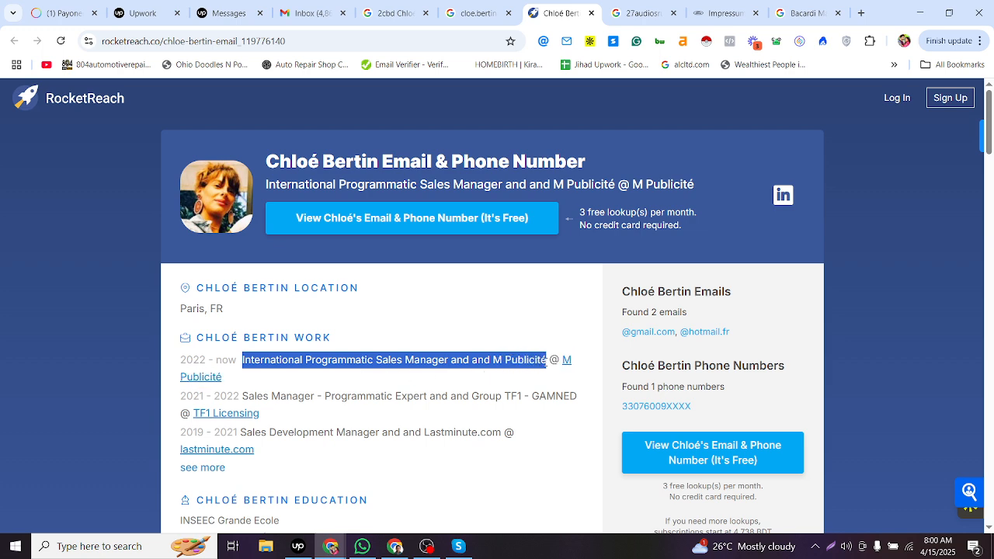
pyautogui.hotkey('alt', 'Tab')
pyautogui.click(770, 399)
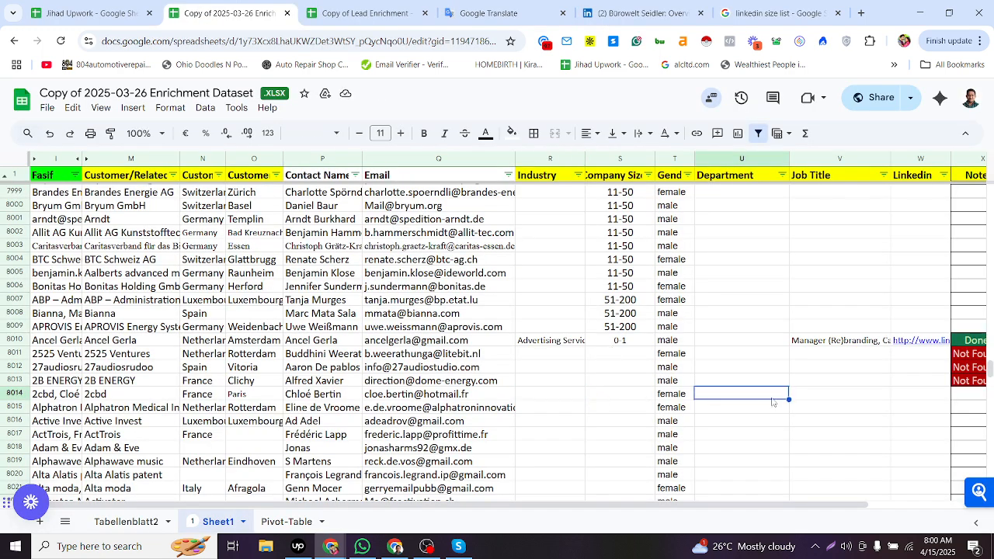
pyautogui.doubleClick(801, 396)
pyautogui.hotkey('ctrl', 'v')
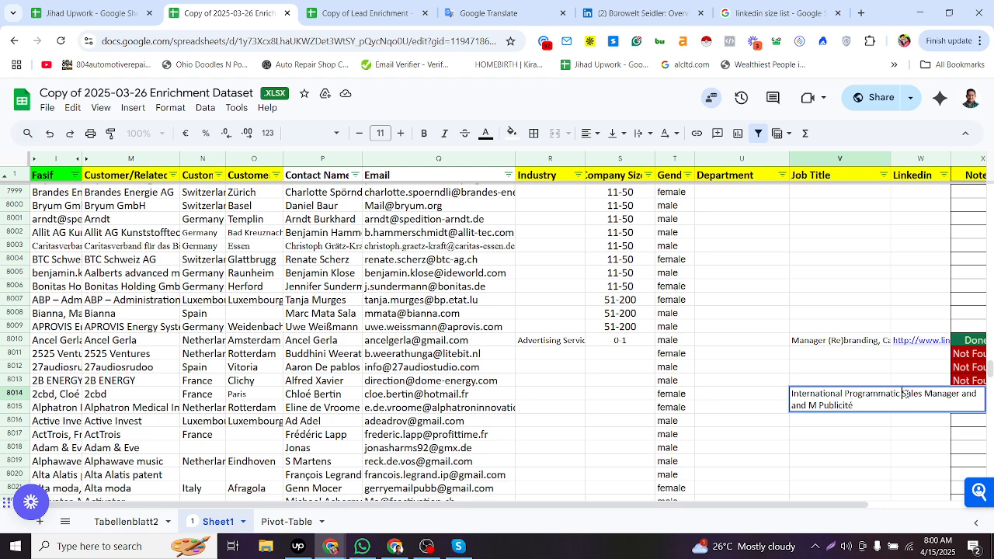
# - Set row 8014's Department to Sales
pyautogui.doubleClick(903, 394)
pyautogui.click(762, 396)
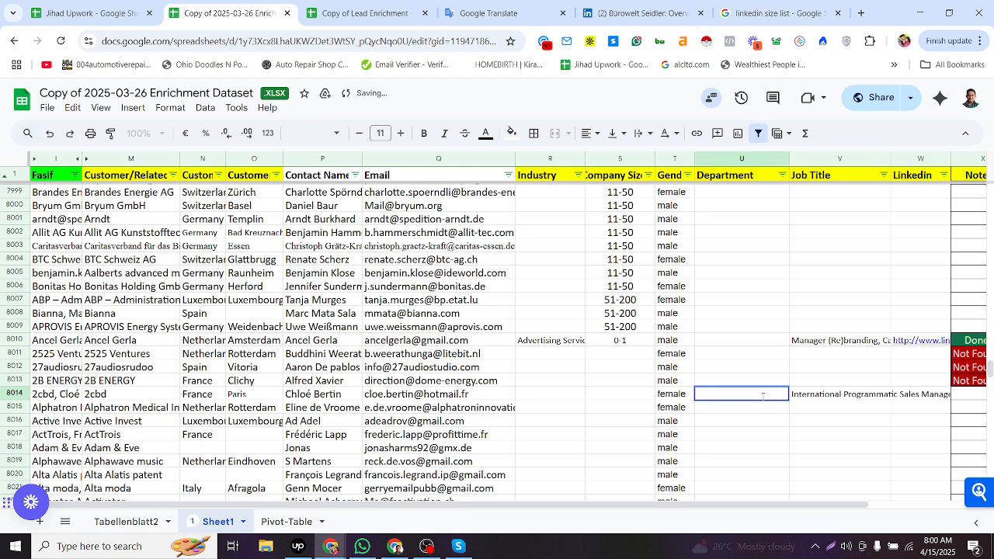
pyautogui.hotkey('ctrl', 'v')
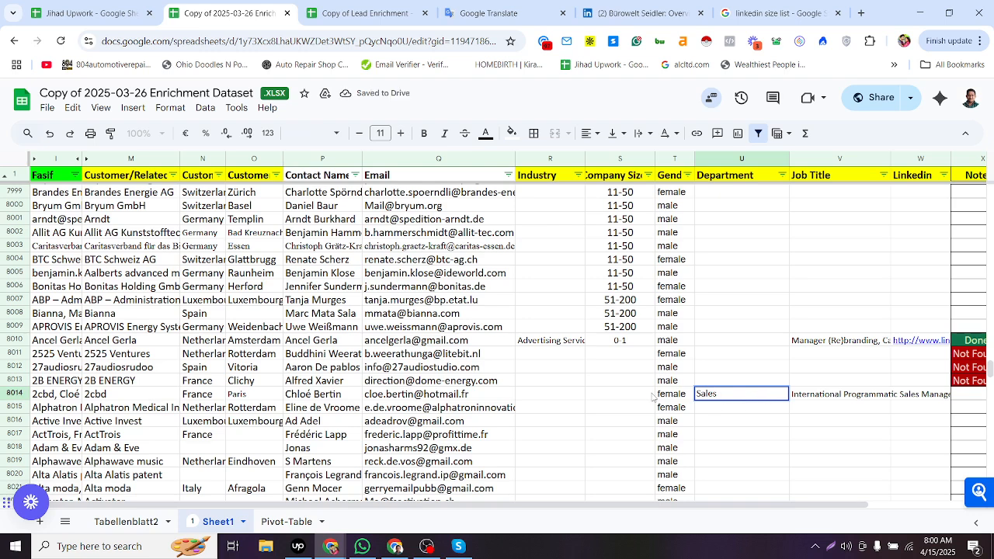
# - Examine the contact's RocketReach profile for current employer, work history and education
pyautogui.doubleClick(646, 392)
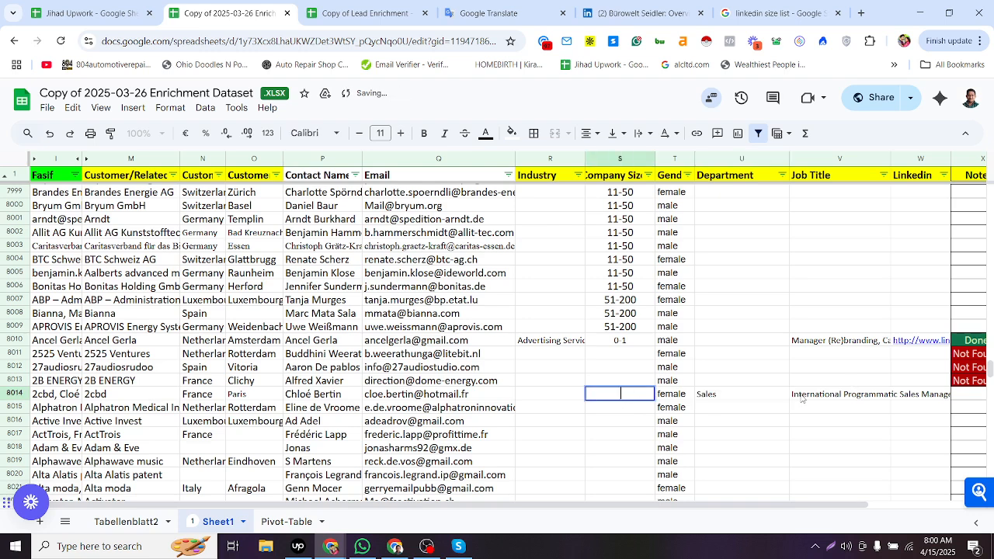
pyautogui.hotkey('alt', 'Tab')
pyautogui.click(781, 204)
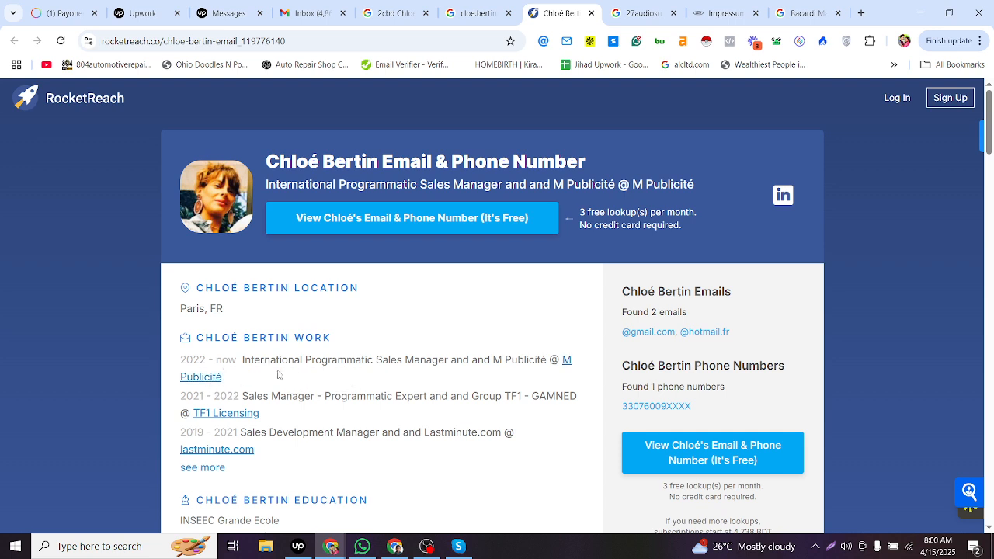
pyautogui.moveTo(279, 376); pyautogui.dragTo(563, 361)
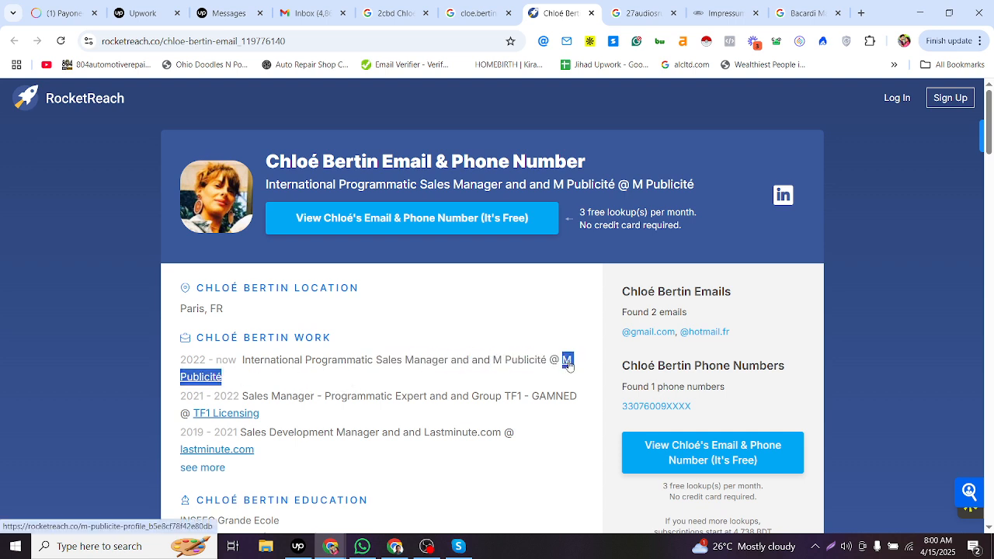
pyautogui.hotkey('alt', 'Tab')
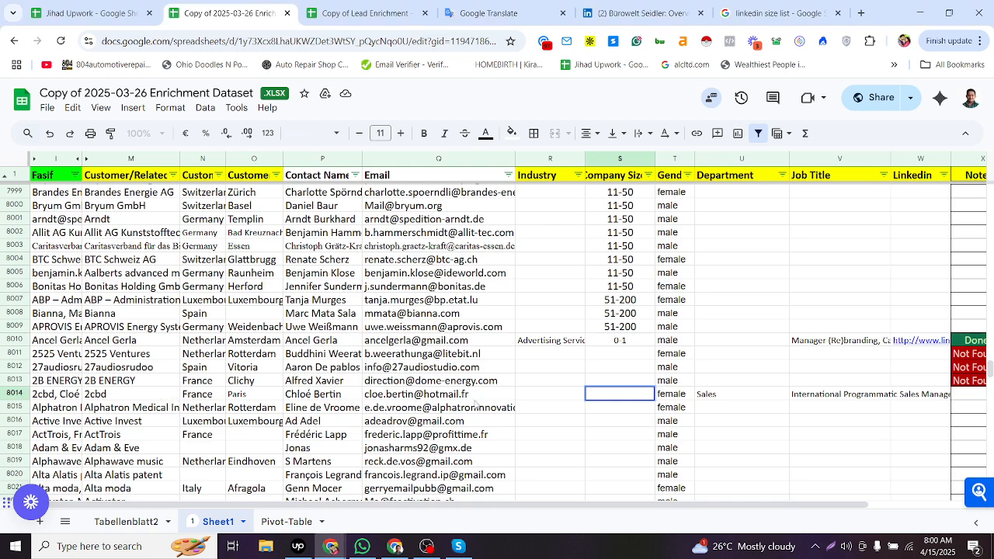
pyautogui.hotkey('alt', 'Tab')
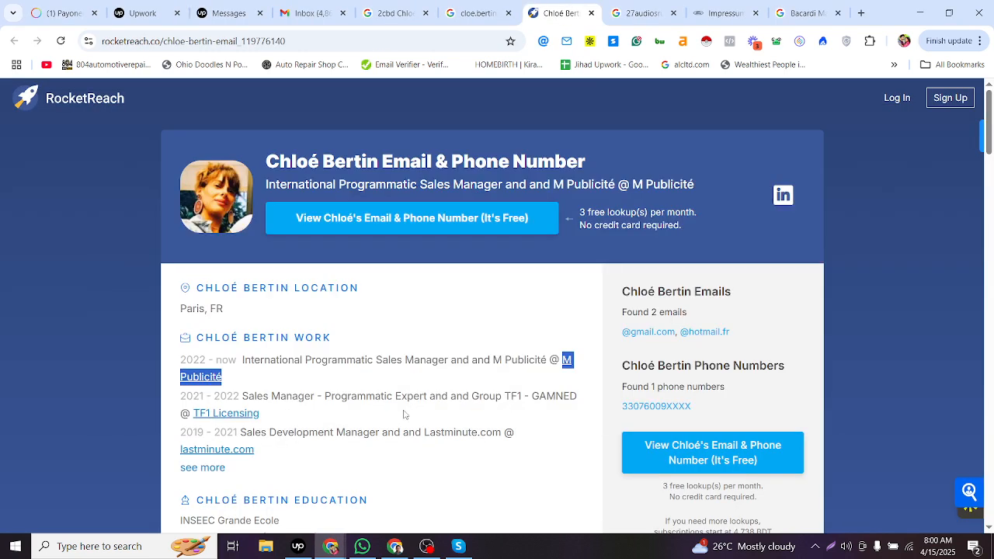
pyautogui.hotkey('alt', 'Tab')
pyautogui.hotkey('alt', 'Tab')
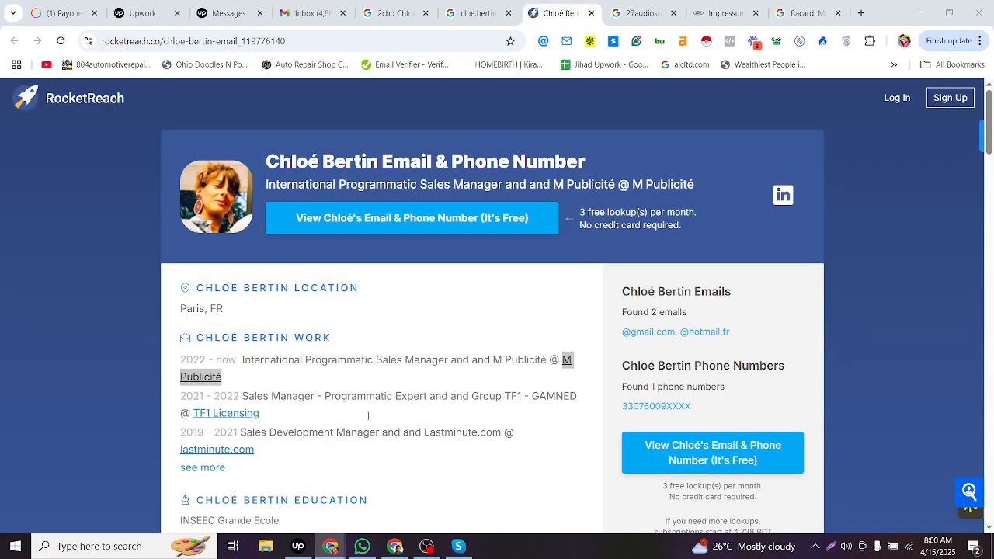
pyautogui.scroll(-2, 368, 400)
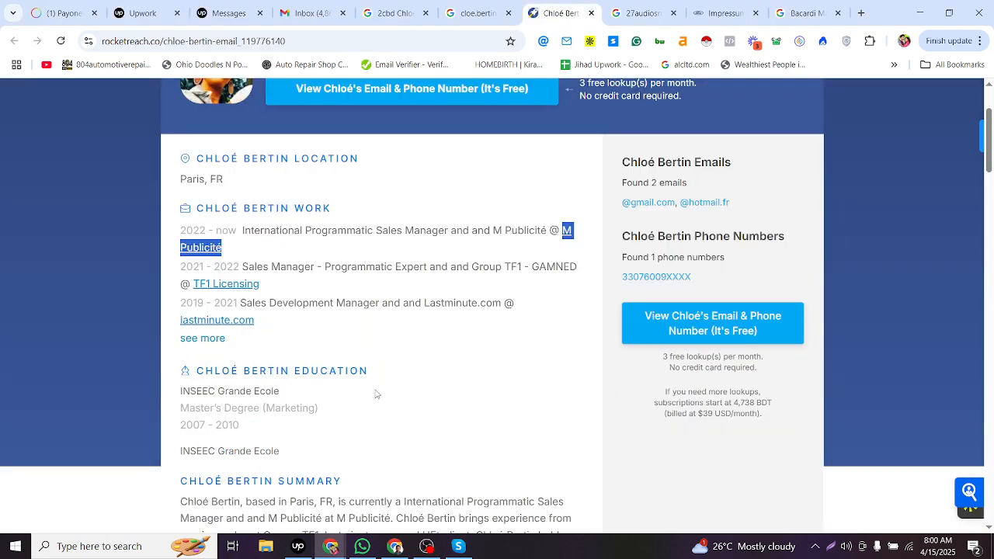
pyautogui.scroll(-2, 378, 393)
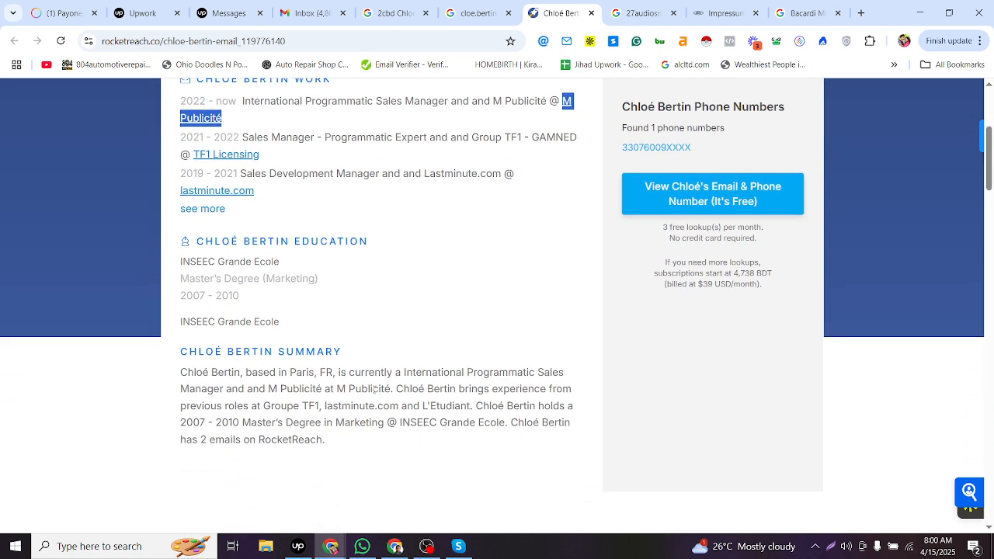
pyautogui.scroll(4, 363, 385)
pyautogui.hotkey('alt', 'Tab')
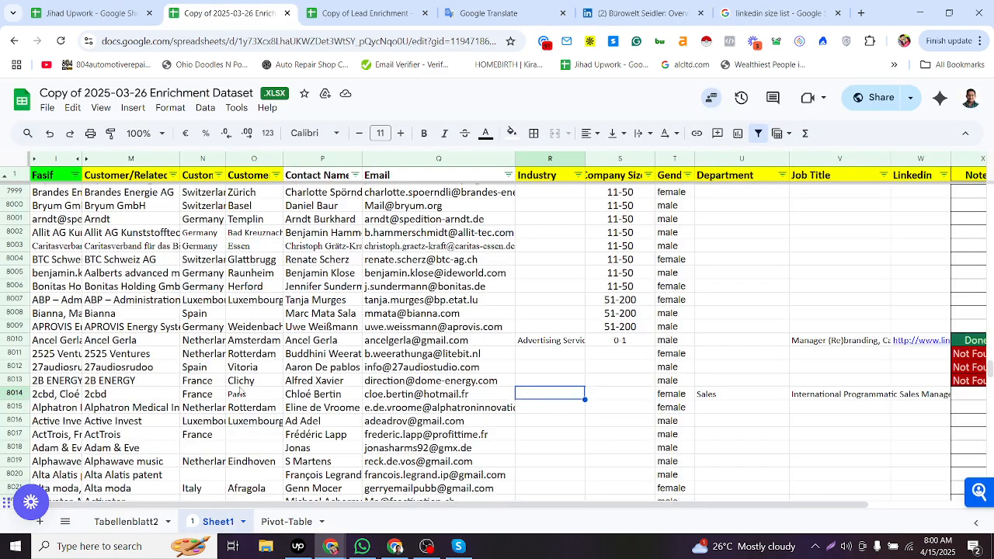
pyautogui.press('Right')
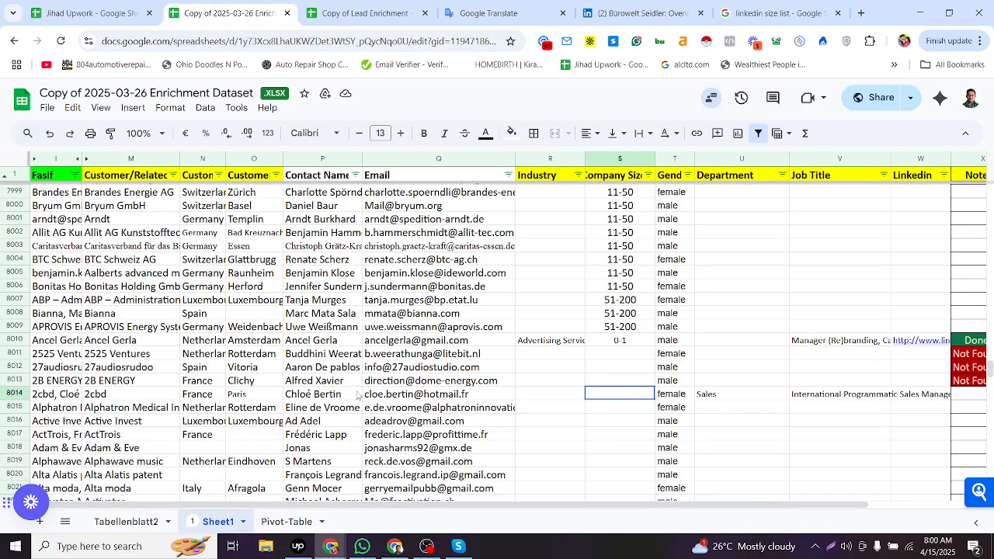
pyautogui.moveTo(206, 396); pyautogui.dragTo(167, 398)
pyautogui.hotkey('alt', 'Tab')
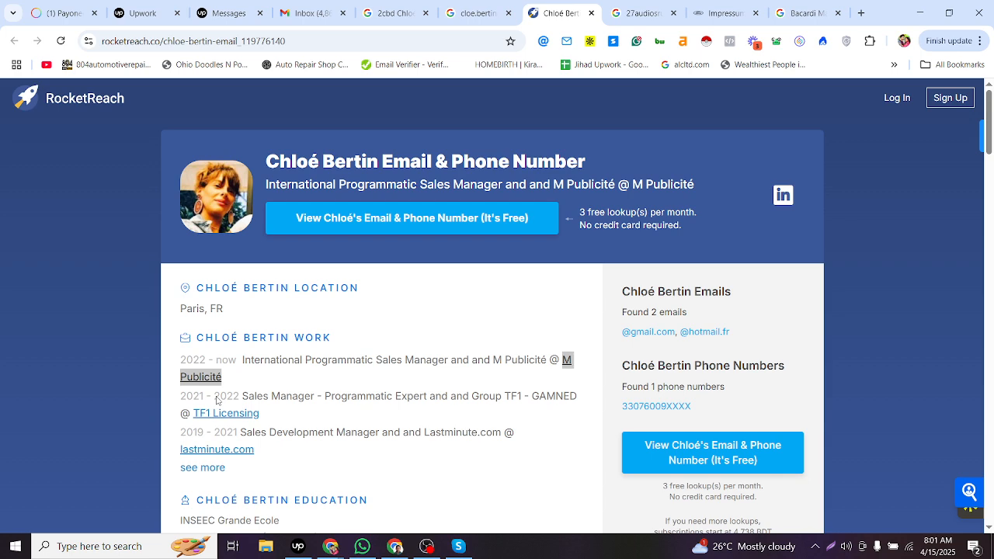
# - Search Google for "2cbd linkedin"
pyautogui.click(493, 9)
pyautogui.click(363, 40)
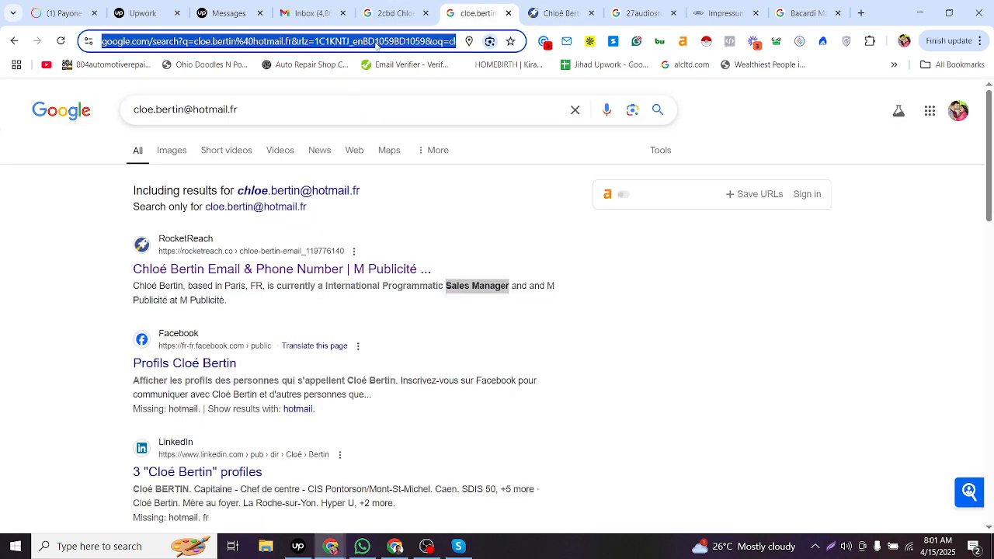
pyautogui.write('2cbd  linkedin')
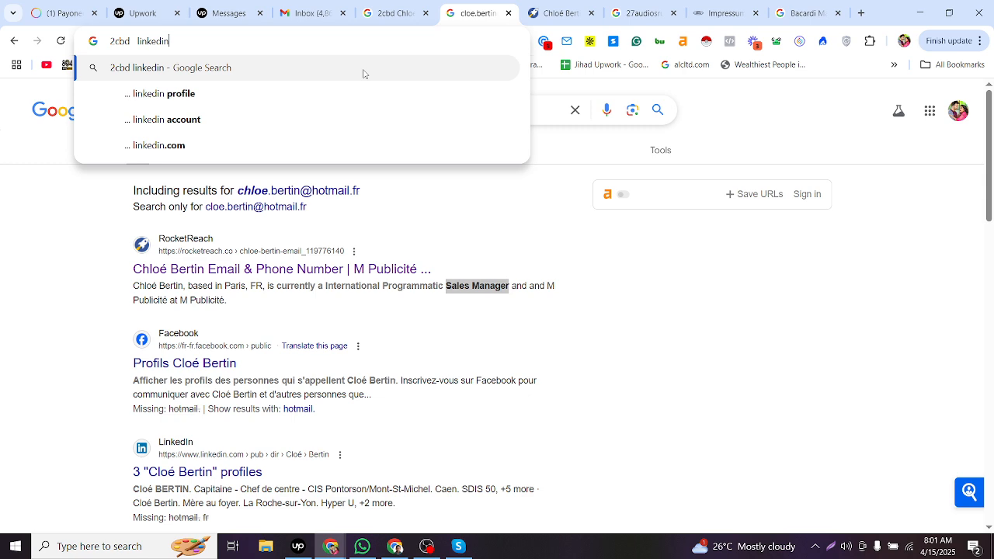
pyautogui.press('Return')
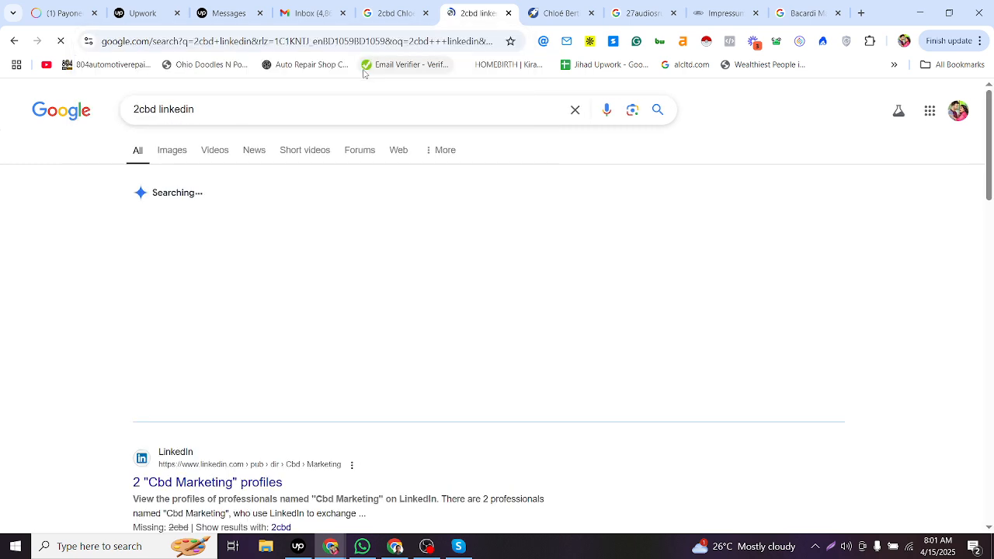
# - Search Google for row 8014's company, country and city copied from the sheet
pyautogui.hotkey('alt', 'Tab')
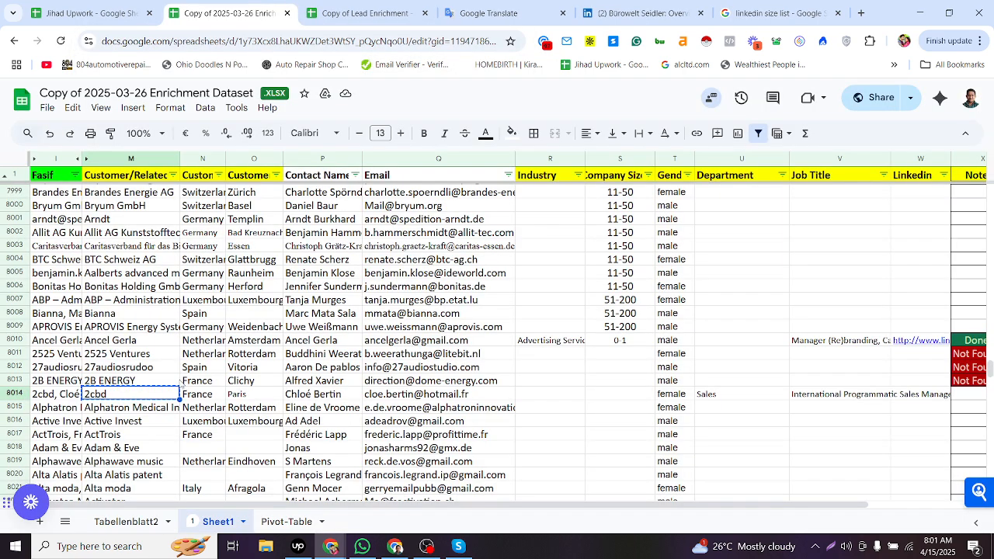
pyautogui.keyDown('shift'); pyautogui.click(260, 398); pyautogui.keyUp('shift')
pyautogui.hotkey('ctrl', 'c')
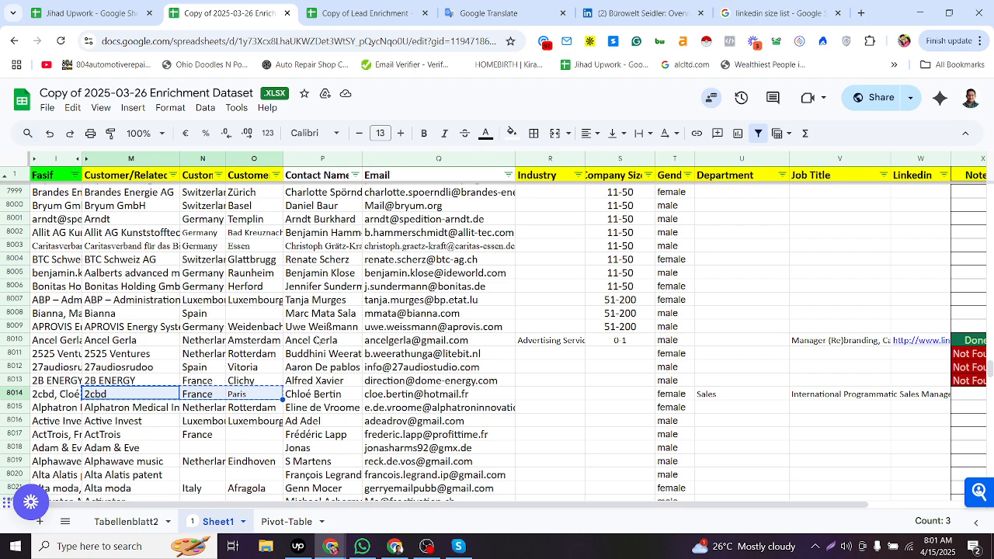
pyautogui.hotkey('alt', 'Tab')
pyautogui.hotkey('ctrl', 'l')
pyautogui.hotkey('ctrl', 'v')
pyautogui.press('Return')
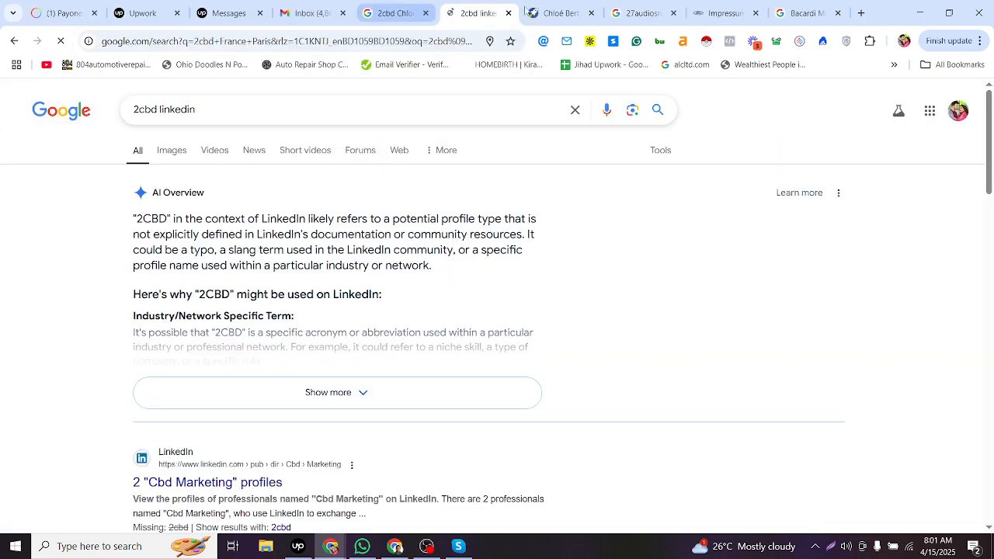
# - Copy the business category "Cannabis store" from the CBD Original Paris 2 listing into row 8014's Industry cell
pyautogui.middleClick(549, 6)
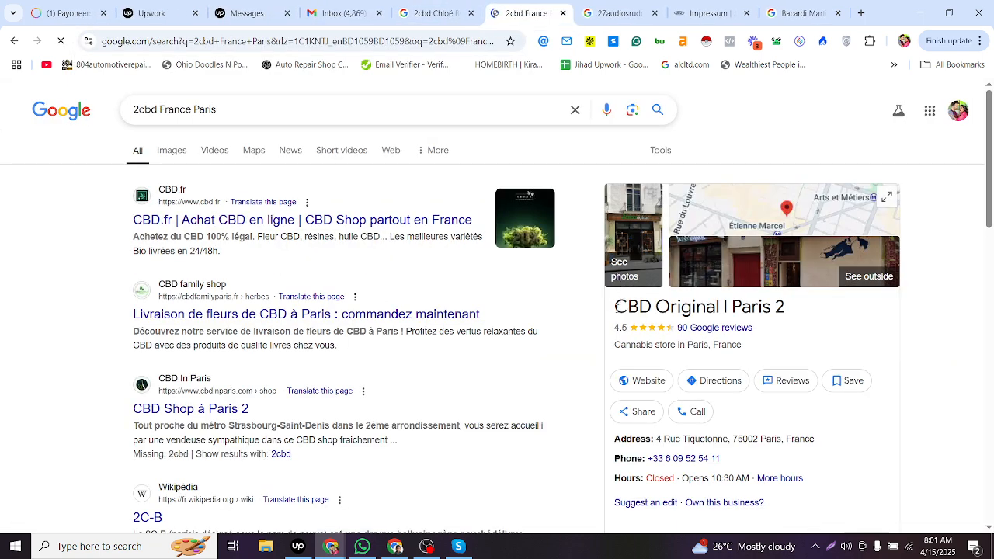
pyautogui.scroll(-1, 661, 338)
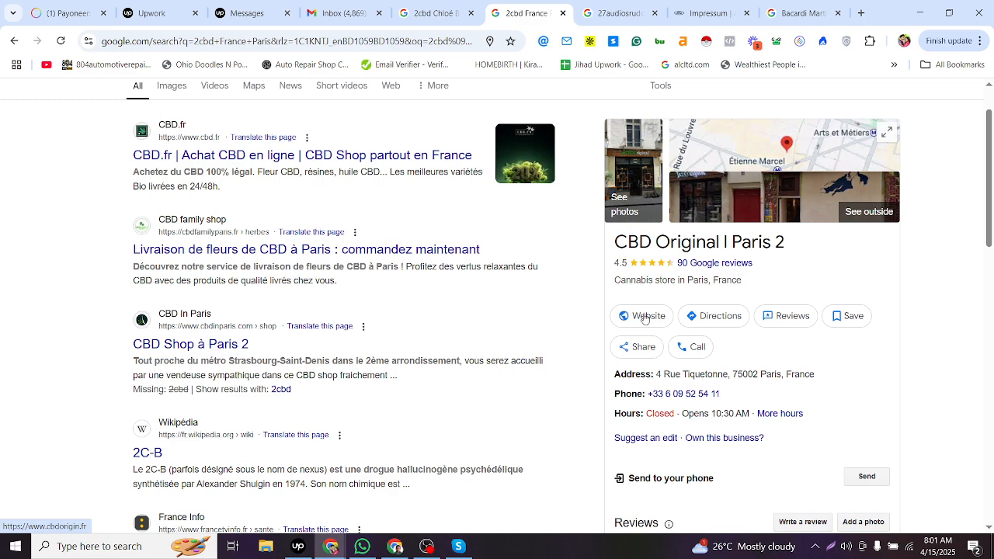
pyautogui.scroll(1, 637, 329)
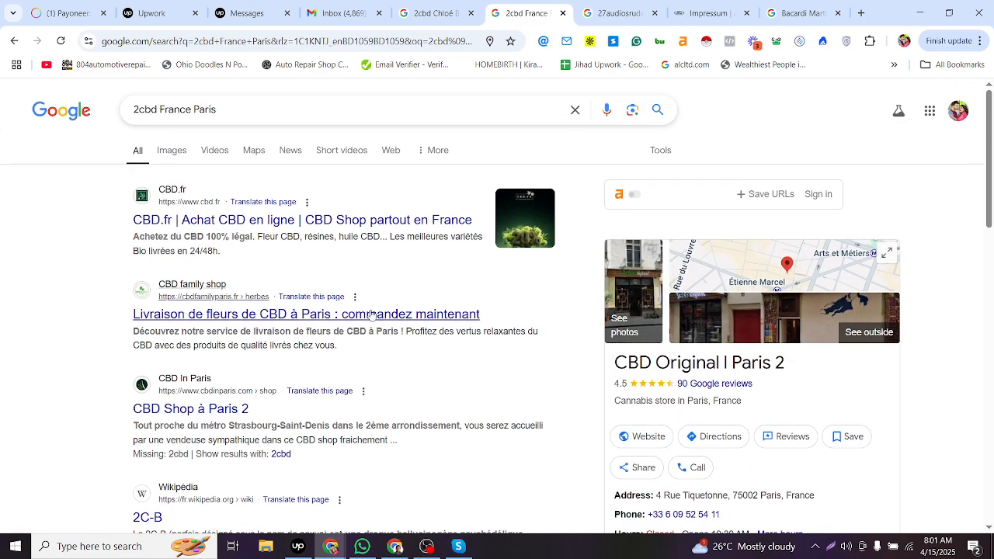
pyautogui.hotkey('alt', 'Tab')
pyautogui.hotkey('alt', 'Tab')
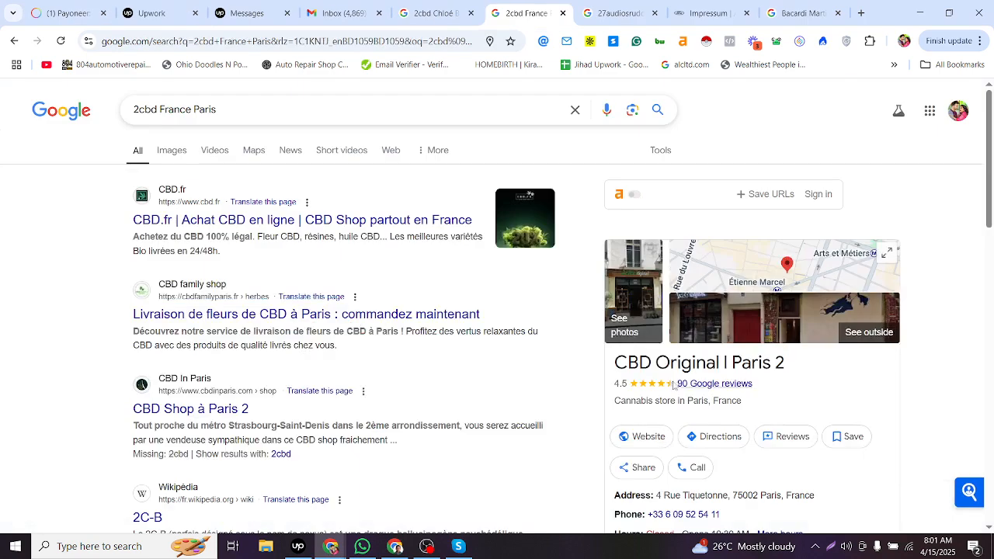
pyautogui.moveTo(615, 401); pyautogui.dragTo(674, 411)
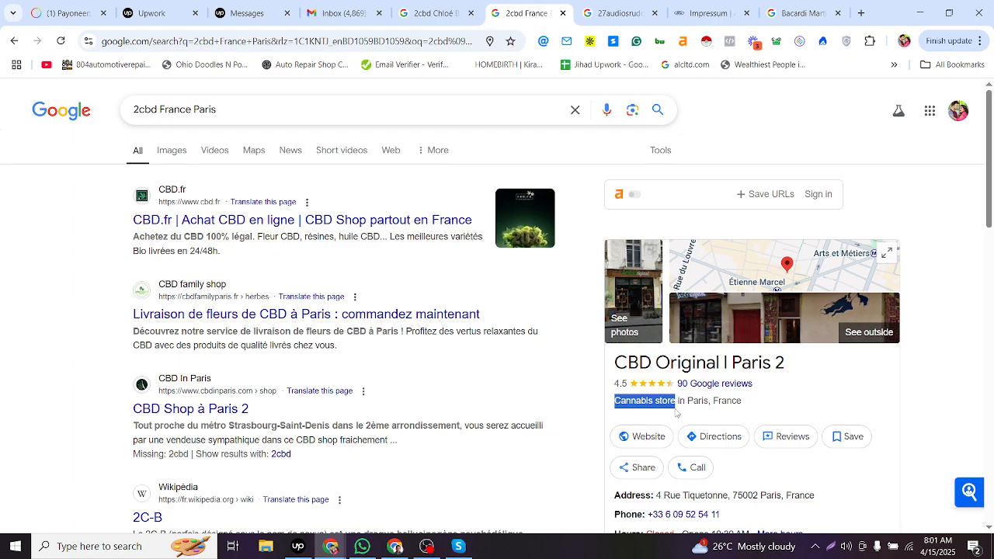
pyautogui.scroll(-7, 676, 413)
pyautogui.scroll(6, 676, 283)
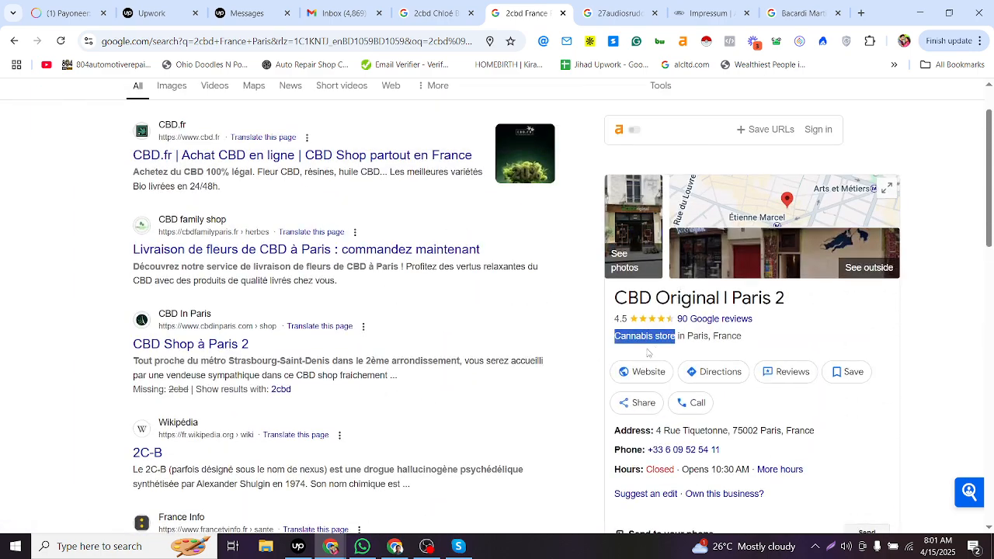
pyautogui.hotkey('alt', 'Tab')
pyautogui.click(544, 399)
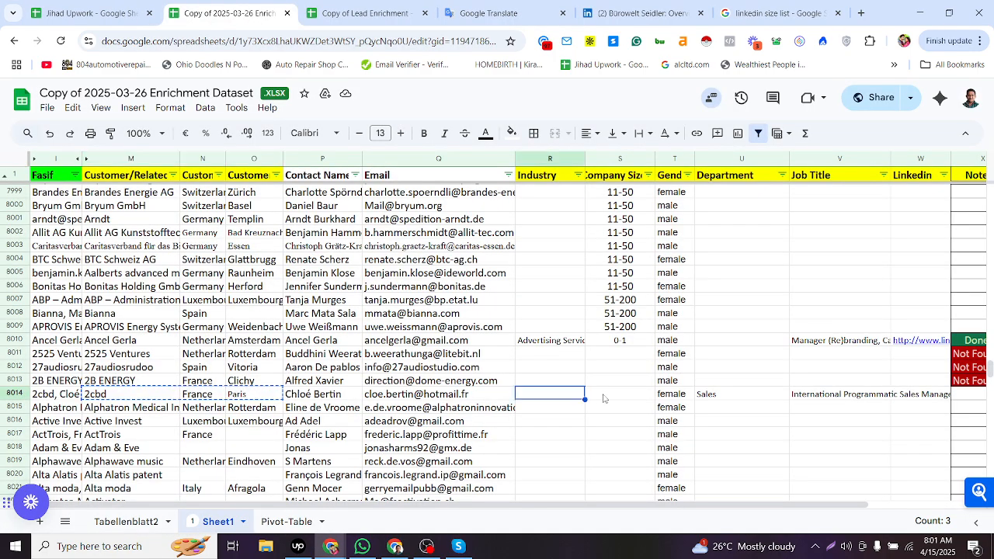
pyautogui.hotkey('ctrl', 'v')
# - Copy the company size 0-1 from row 8010 into row 8014's Company Size cell
pyautogui.click(620, 394)
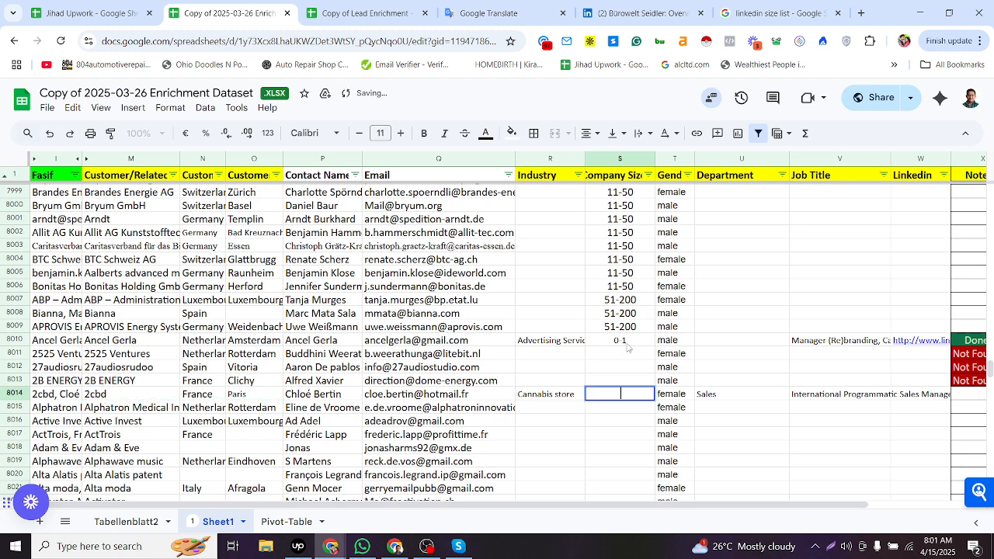
pyautogui.click(626, 347)
pyautogui.hotkey('ctrl', 'c')
pyautogui.click(623, 405)
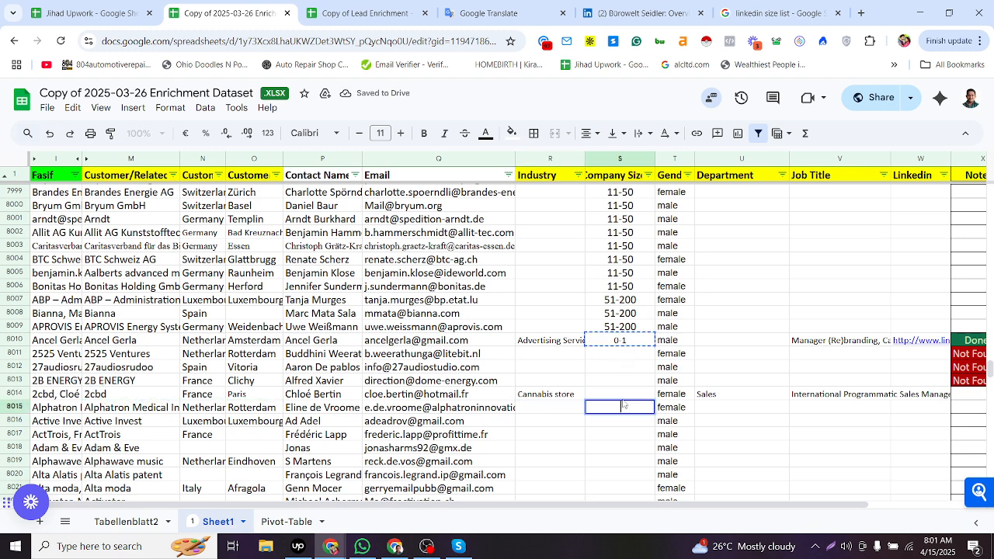
pyautogui.click(621, 395)
pyautogui.hotkey('ctrl', 'v')
pyautogui.click(630, 409)
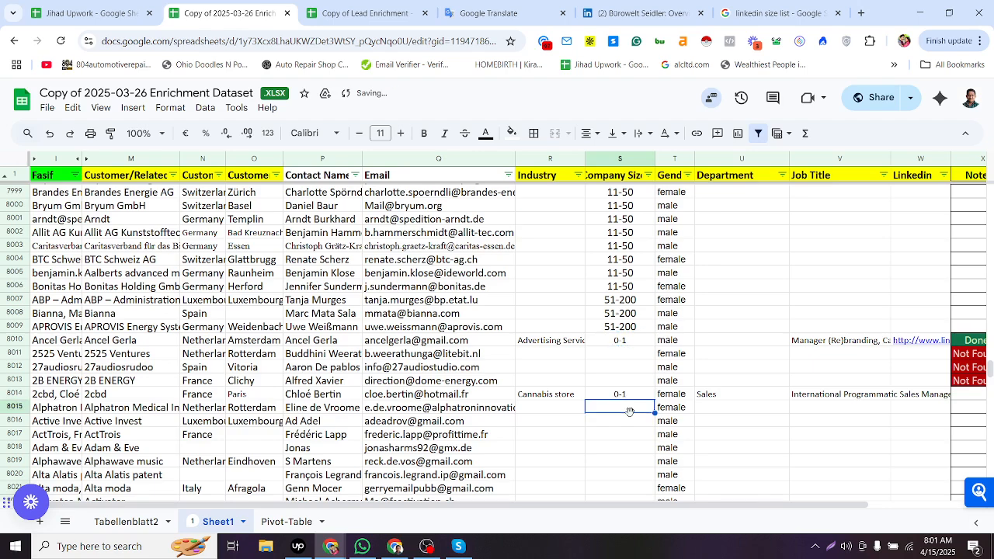
# - Set row 8014's Company Size to 2-10
pyautogui.scroll(2, 630, 296)
pyautogui.click(627, 254)
pyautogui.scroll(-3, 627, 254)
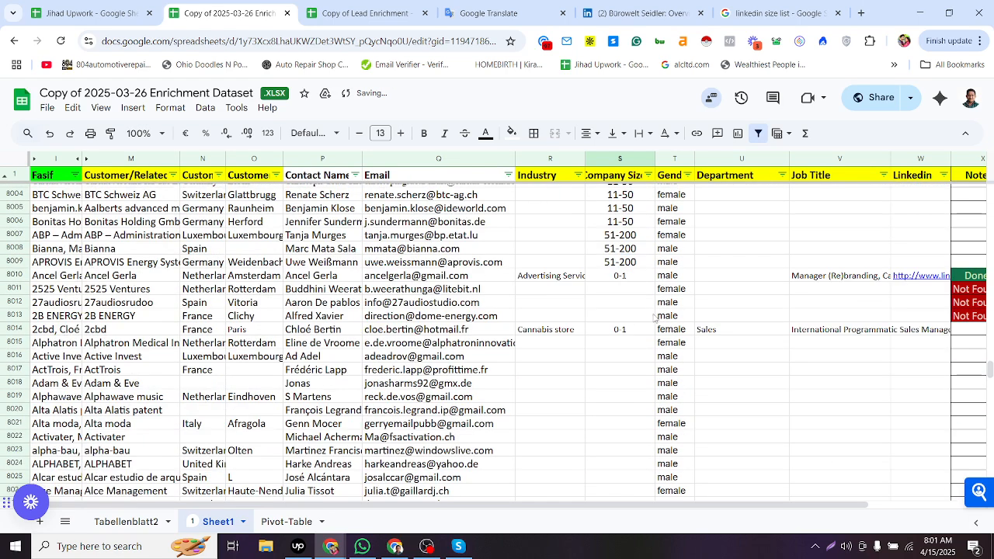
pyautogui.click(624, 333)
pyautogui.write('2-10')
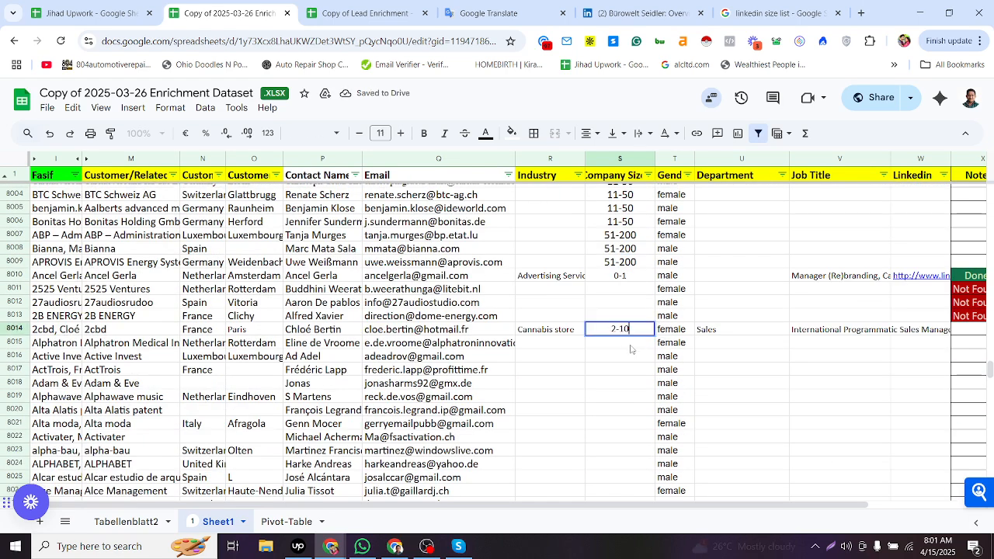
pyautogui.click(630, 350)
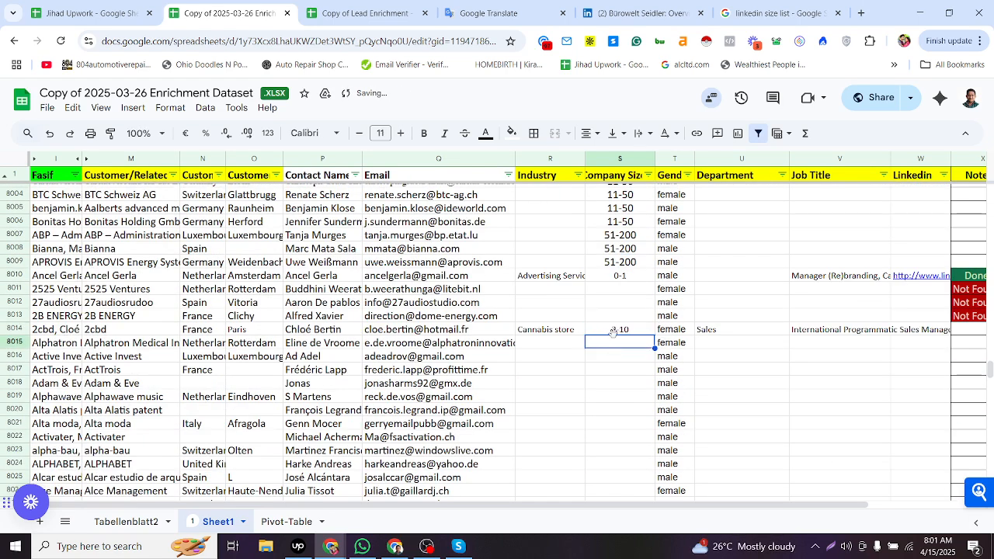
pyautogui.hotkey('alt', 'Tab')
pyautogui.hotkey('alt', 'Tab')
pyautogui.hotkey('alt', 'Tab')
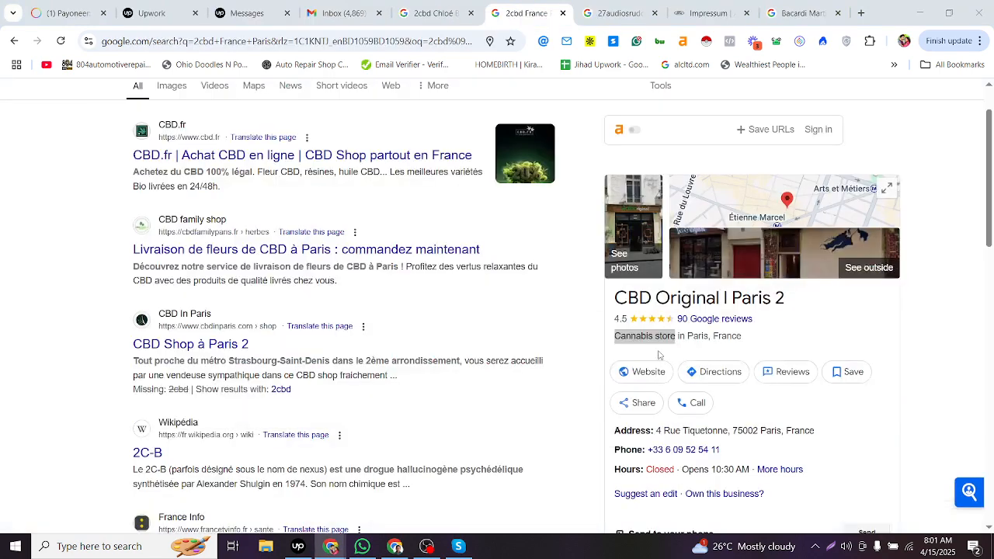
pyautogui.moveTo(615, 336); pyautogui.dragTo(676, 341)
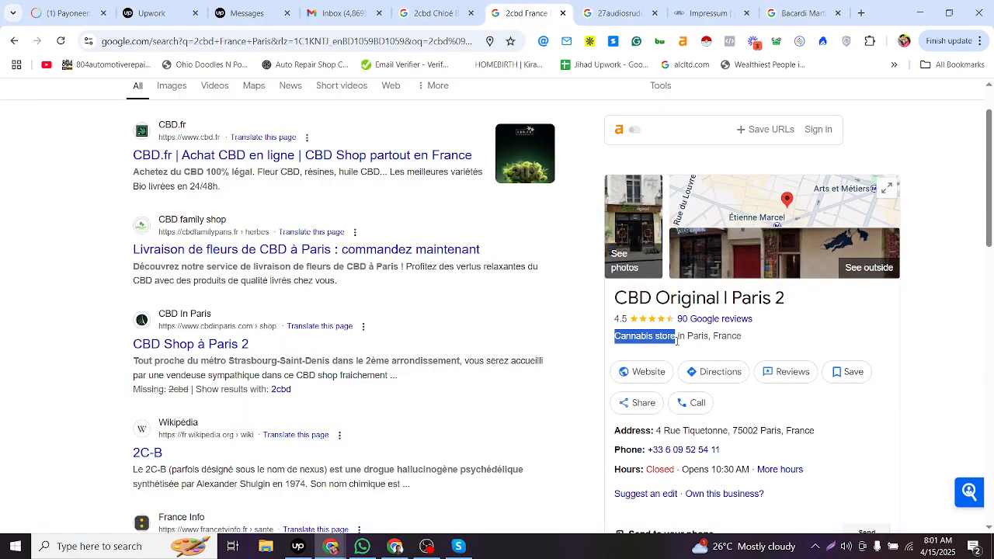
pyautogui.hotkey('alt', 'Tab')
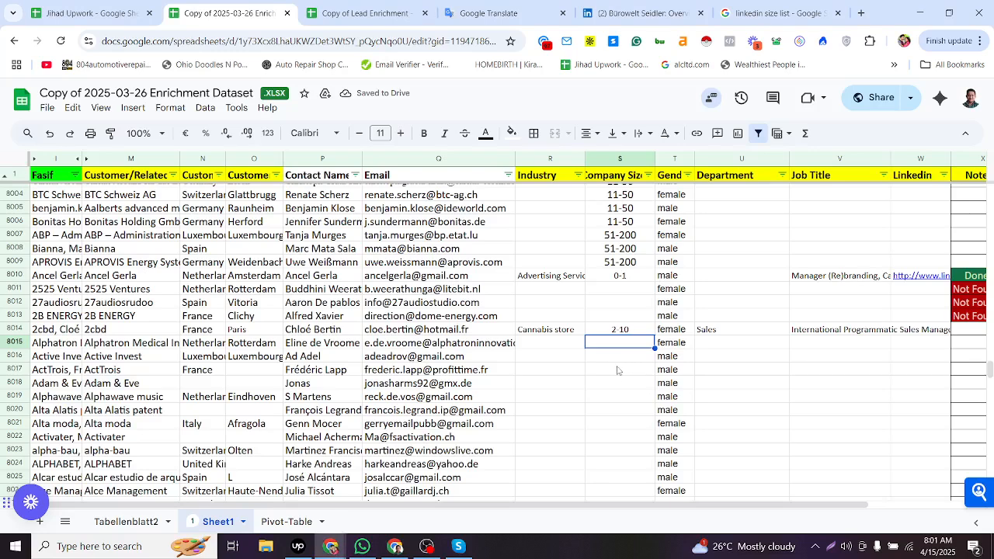
pyautogui.click(582, 333)
pyautogui.click(613, 336)
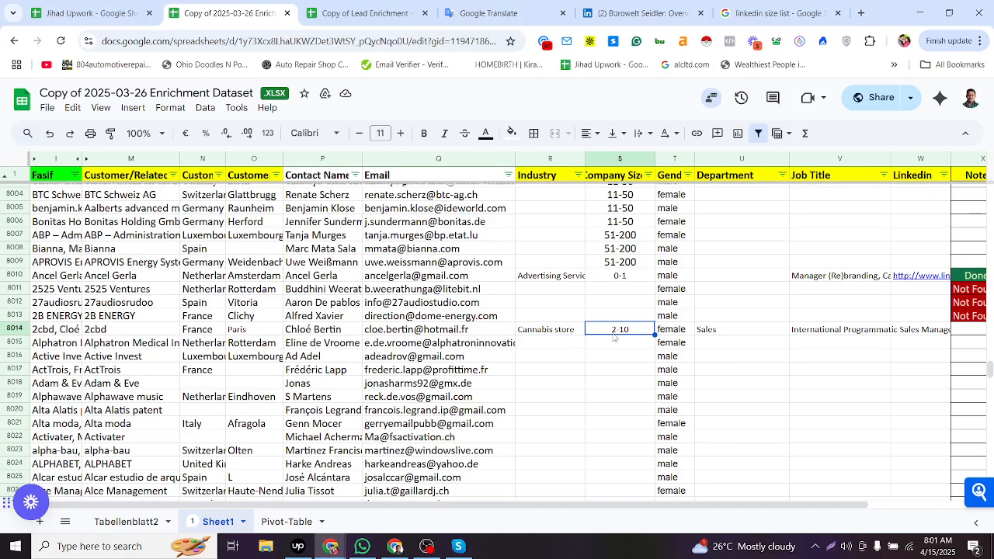
pyautogui.click(571, 345)
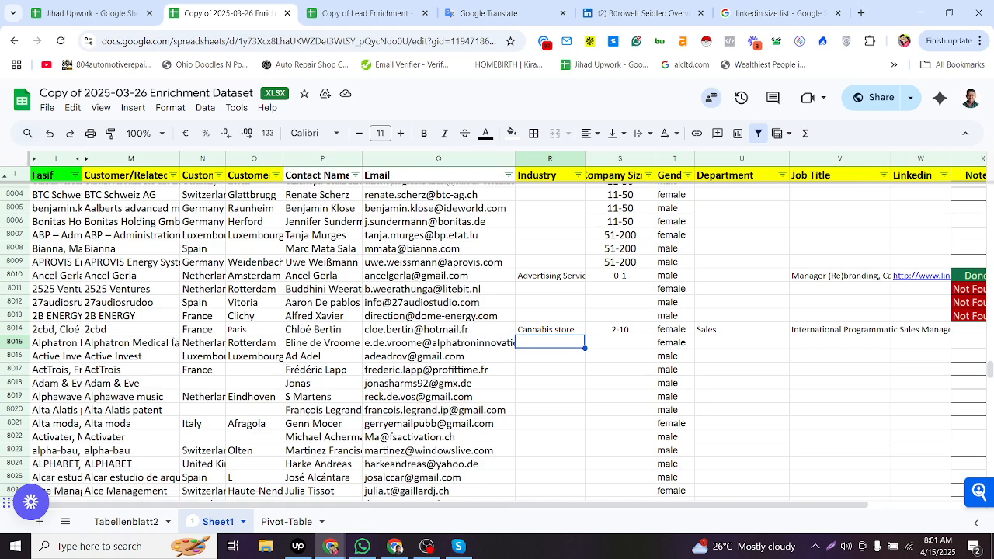
# - Search Google for row 8015's company and contact name copied from the sheet, followed by linkedin
pyautogui.click(174, 343)
pyautogui.hotkey('ctrl', 'c')
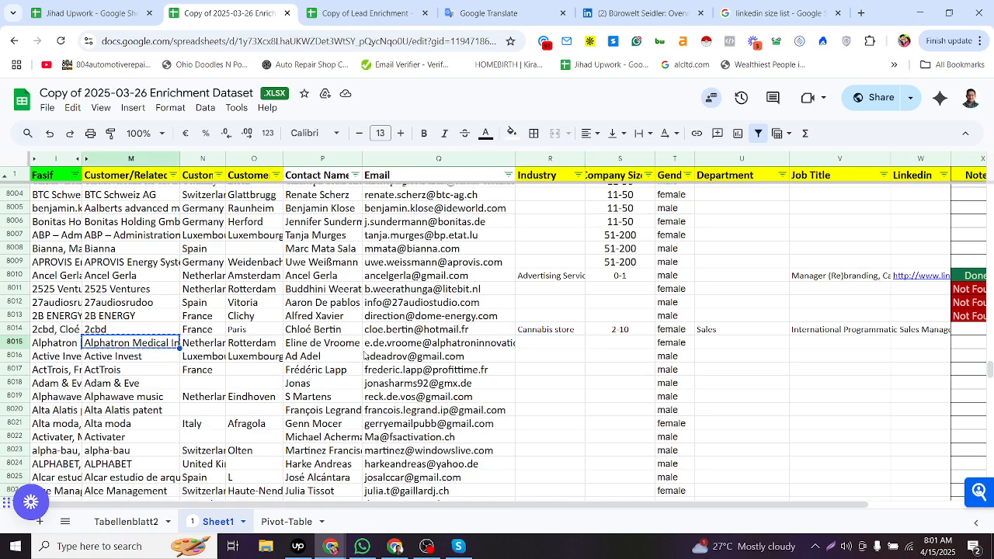
pyautogui.keyDown('ctrl'); pyautogui.click(326, 346); pyautogui.keyUp('ctrl')
pyautogui.hotkey('ctrl', 'c')
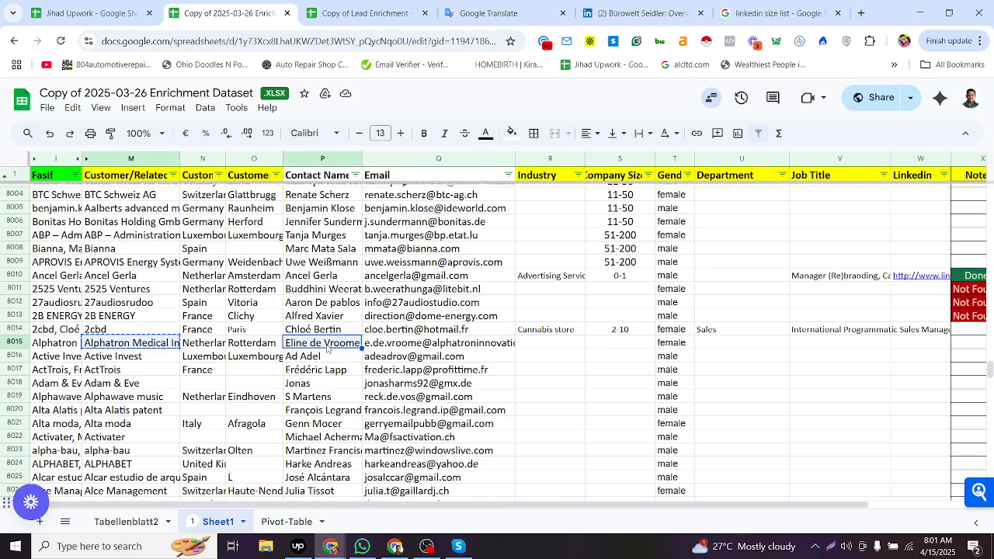
pyautogui.hotkey('alt', 'Tab')
pyautogui.hotkey('alt', 'Tab')
pyautogui.hotkey('alt', 'Tab')
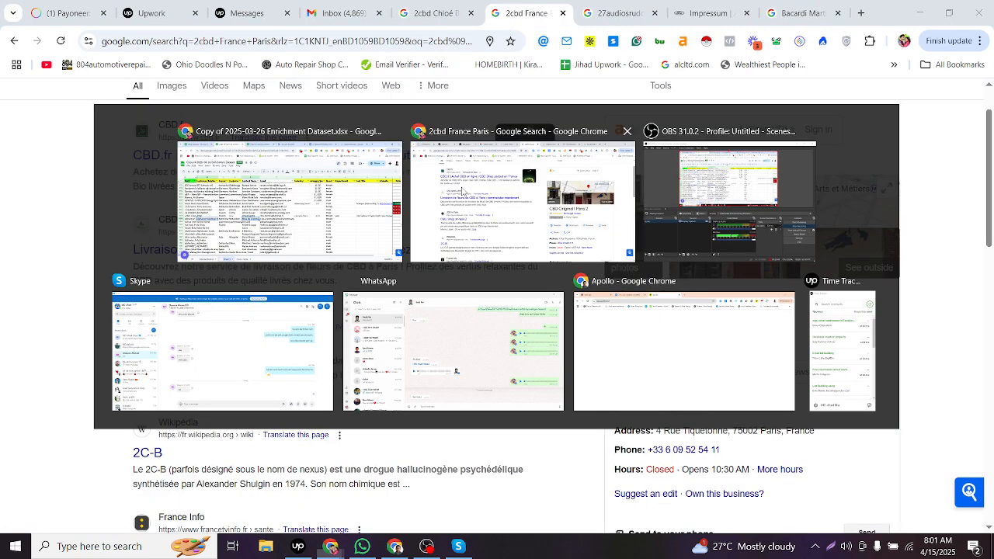
pyautogui.click(445, 9)
pyautogui.click(224, 108)
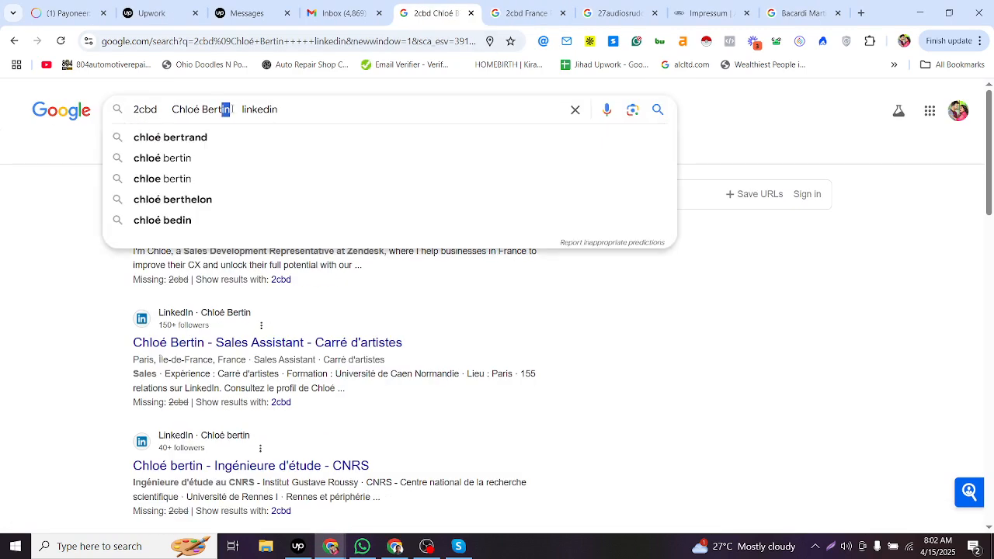
pyautogui.hotkey('shift', 'Home')
pyautogui.hotkey('ctrl', 'v')
pyautogui.press('Return')
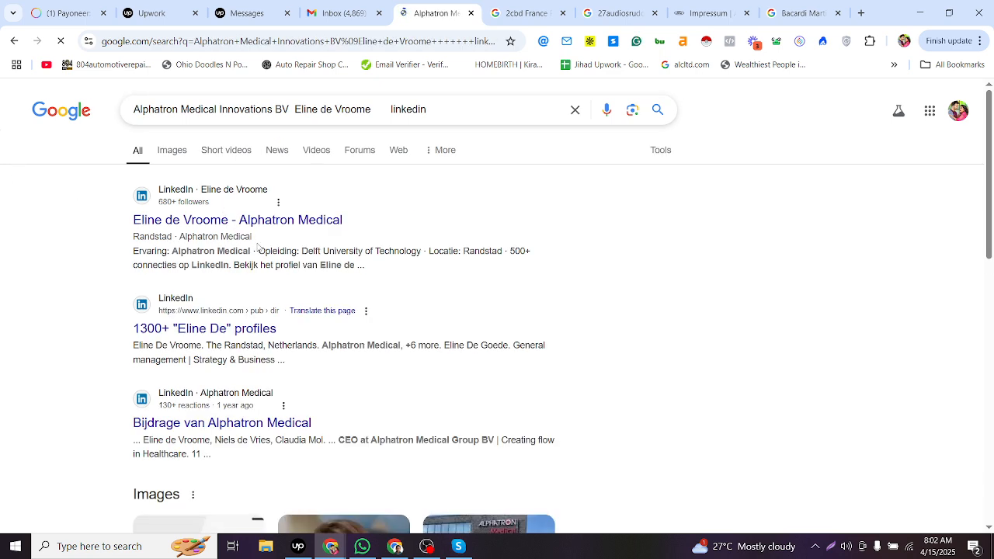
# - Examine the top LinkedIn search result for the contact's employer, education and location
pyautogui.hotkey('alt', 'Tab')
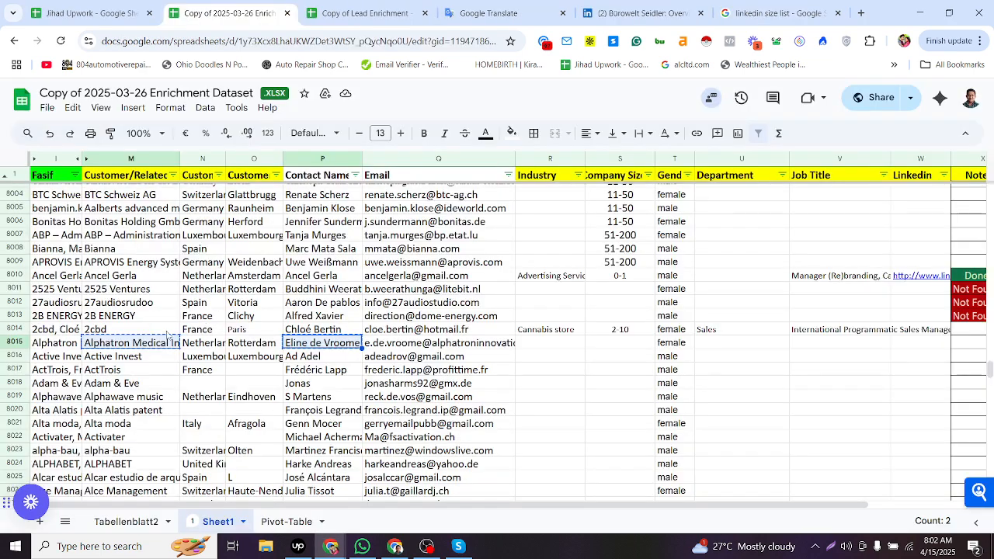
pyautogui.hotkey('alt', 'Tab')
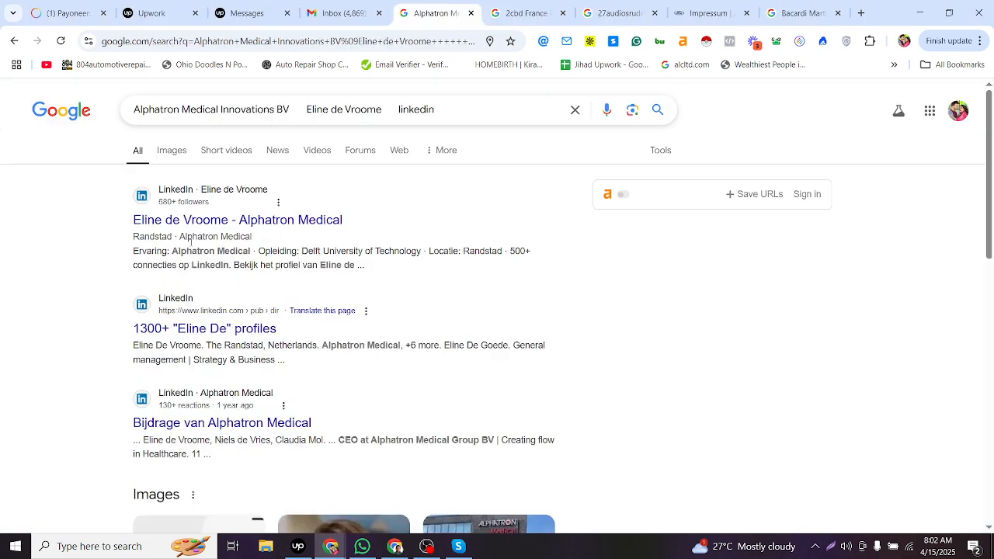
pyautogui.moveTo(179, 237); pyautogui.dragTo(252, 237)
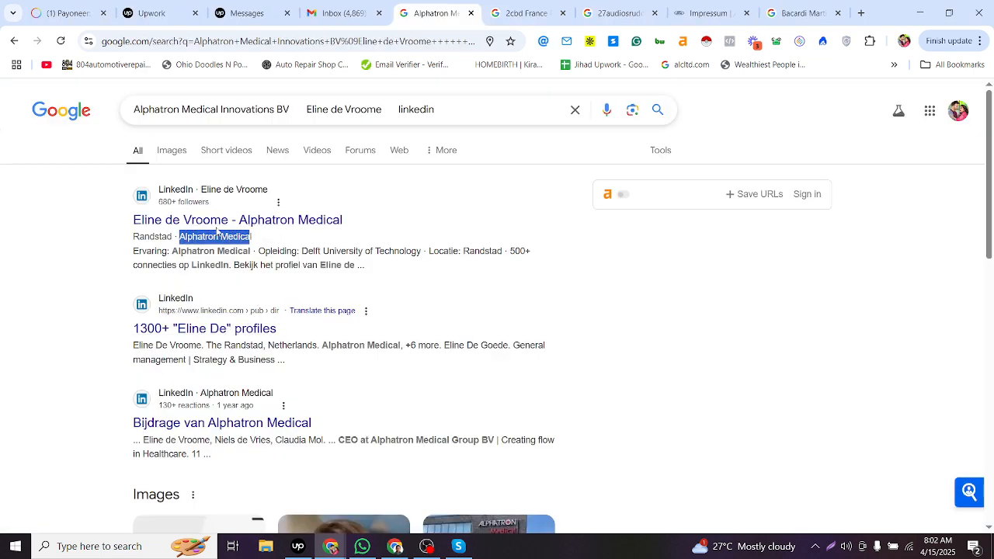
pyautogui.moveTo(121, 224); pyautogui.dragTo(210, 222)
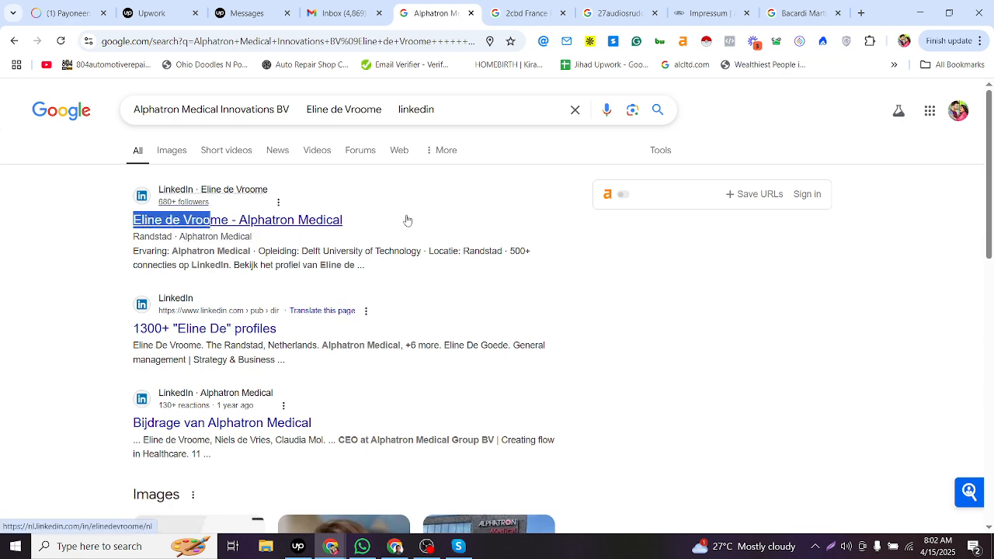
pyautogui.moveTo(405, 220); pyautogui.dragTo(284, 222)
pyautogui.hotkey('alt', 'Tab')
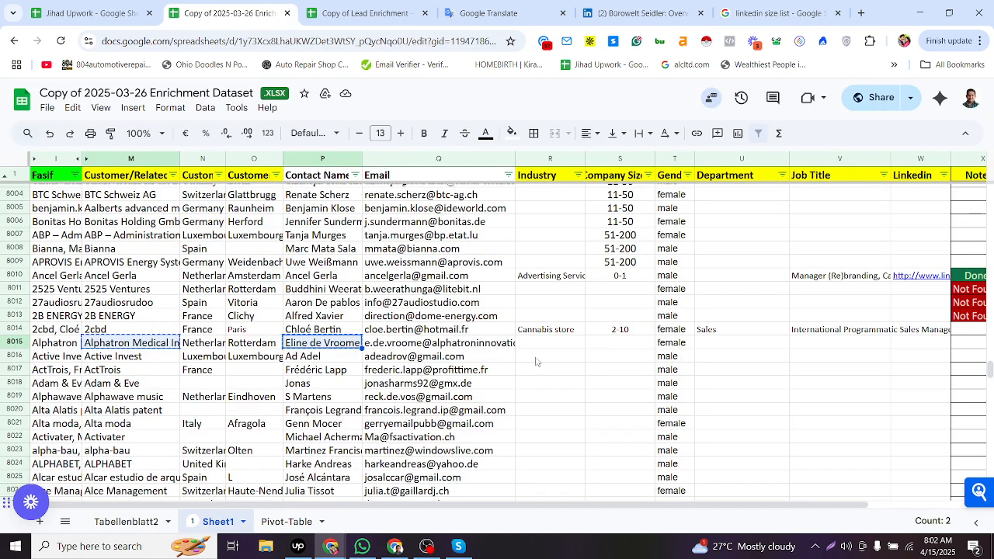
pyautogui.click(546, 357)
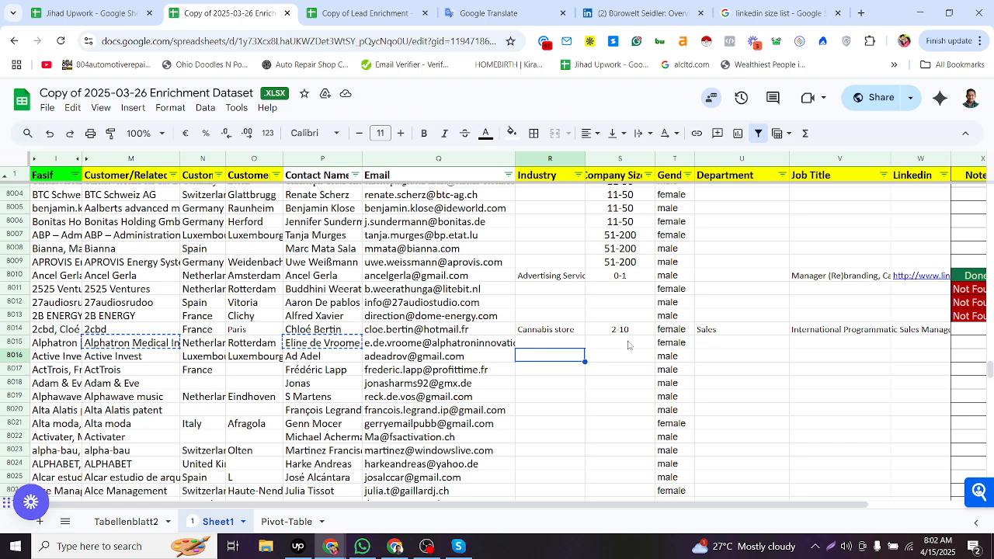
pyautogui.hotkey('alt', 'Tab')
pyautogui.moveTo(299, 264); pyautogui.dragTo(226, 249)
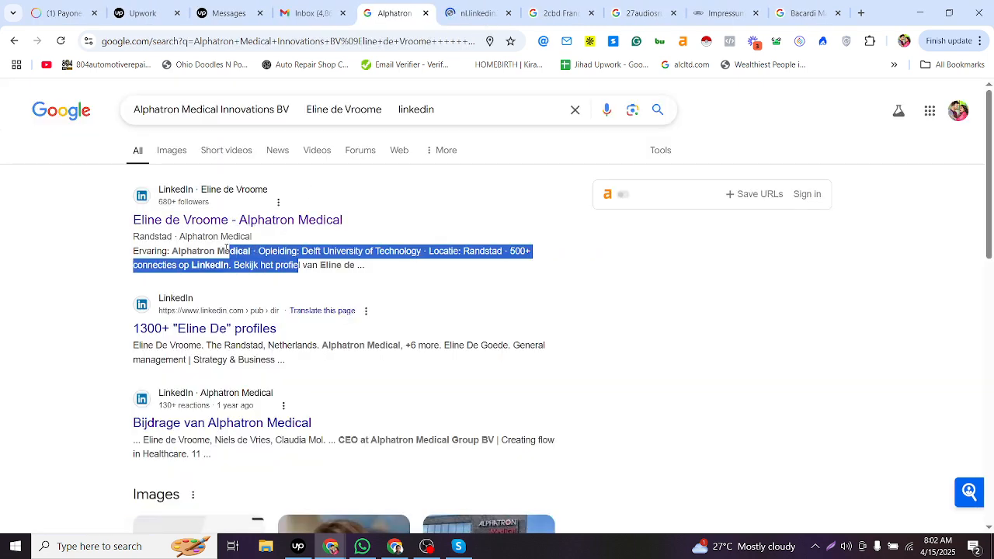
pyautogui.hotkey('alt', 'Tab')
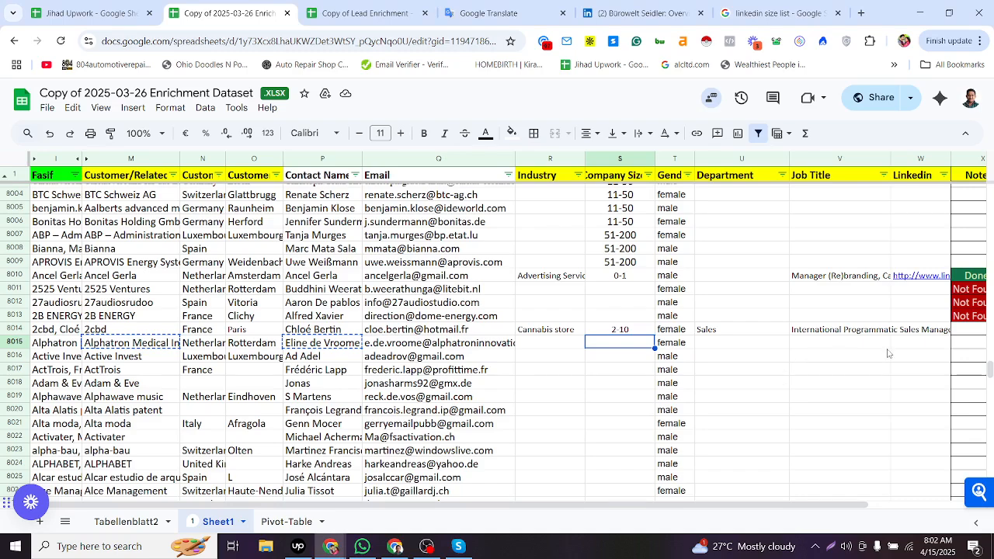
# - Paste the contact's LinkedIn profile URL into row 8015's Linkedin cell
pyautogui.press('Right')
pyautogui.press('Right')
pyautogui.press('Right')
pyautogui.press('Right')
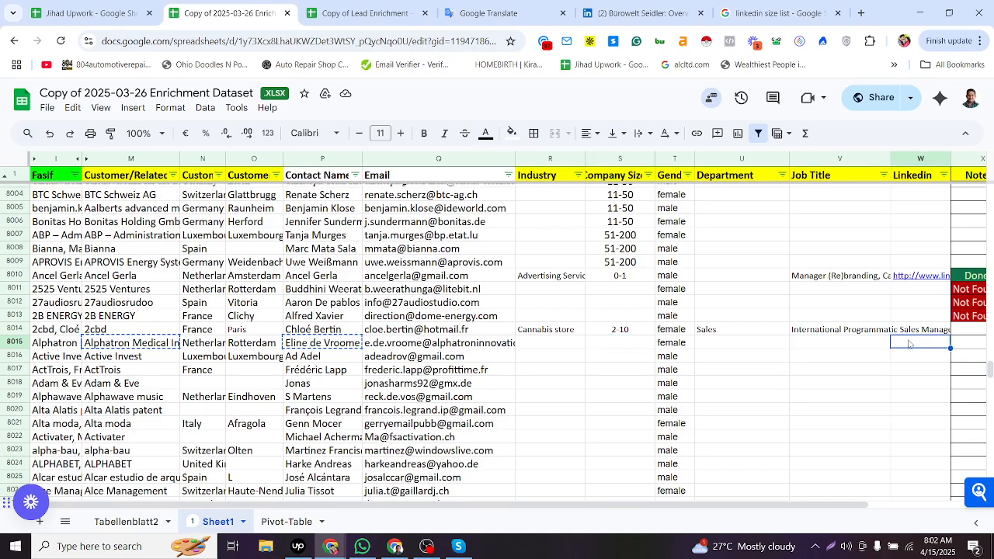
pyautogui.hotkey('alt', 'Tab')
pyautogui.click(476, 15)
pyautogui.click(275, 40)
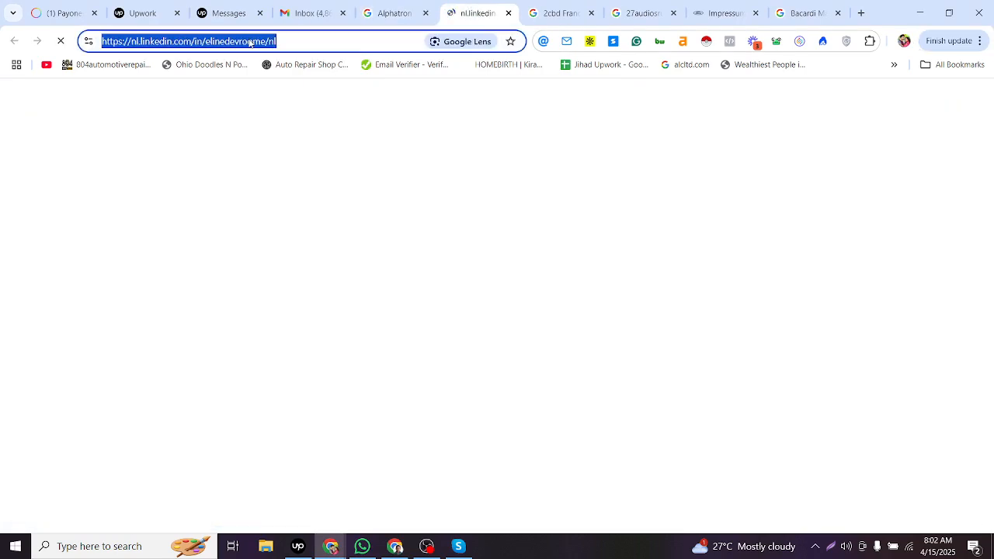
pyautogui.hotkey('alt', 'Tab')
pyautogui.hotkey('ctrl', 'v')
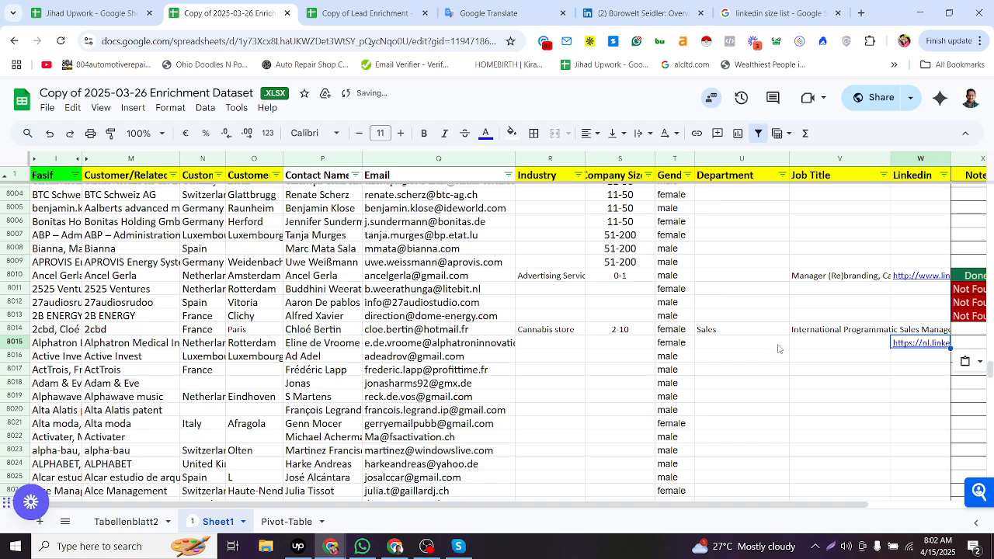
# - Copy the contact's job title Product Manager from the LinkedIn profile into row 8015's Job Title cell
pyautogui.click(779, 348)
pyautogui.click(577, 347)
pyautogui.hotkey('alt', 'Tab')
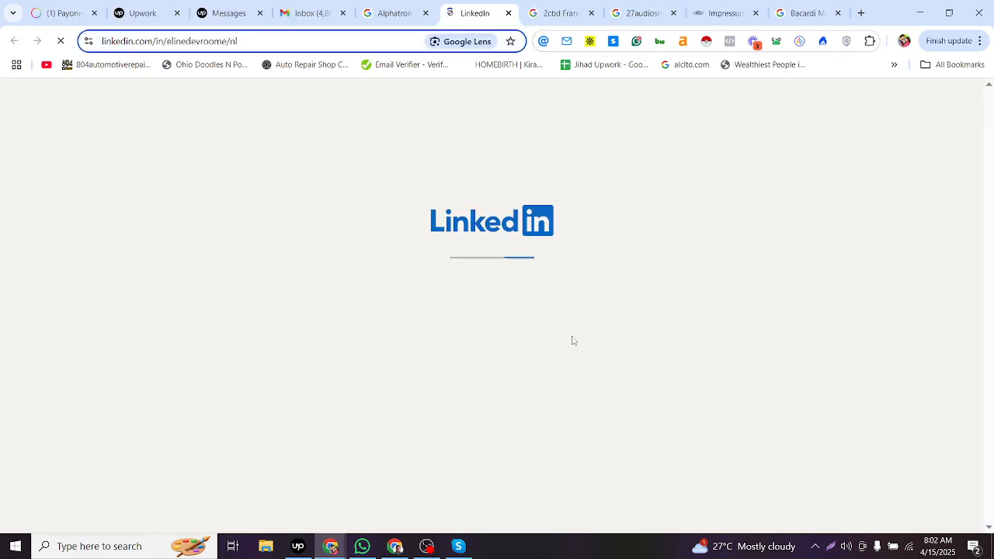
pyautogui.hotkey('ctrl', 'l')
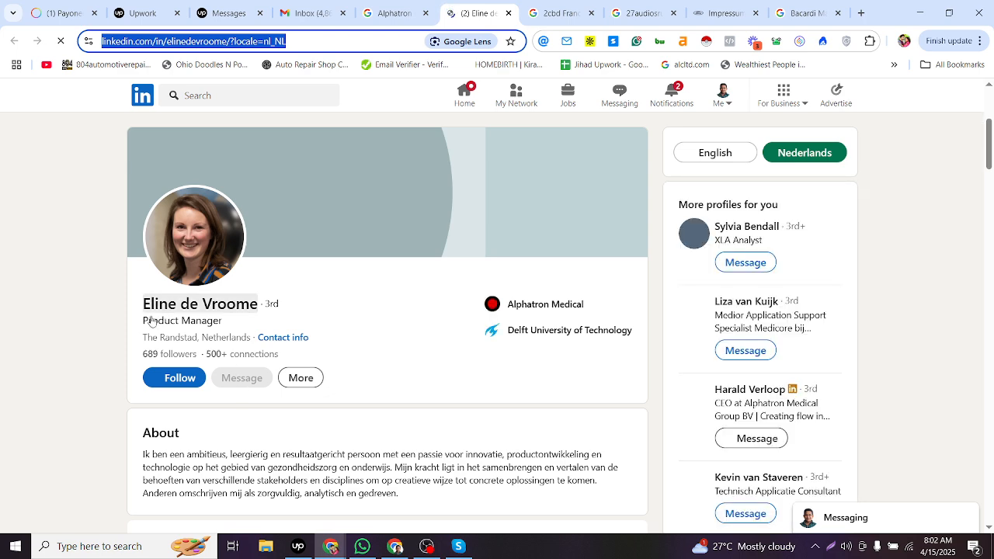
pyautogui.scroll(-4, 148, 326)
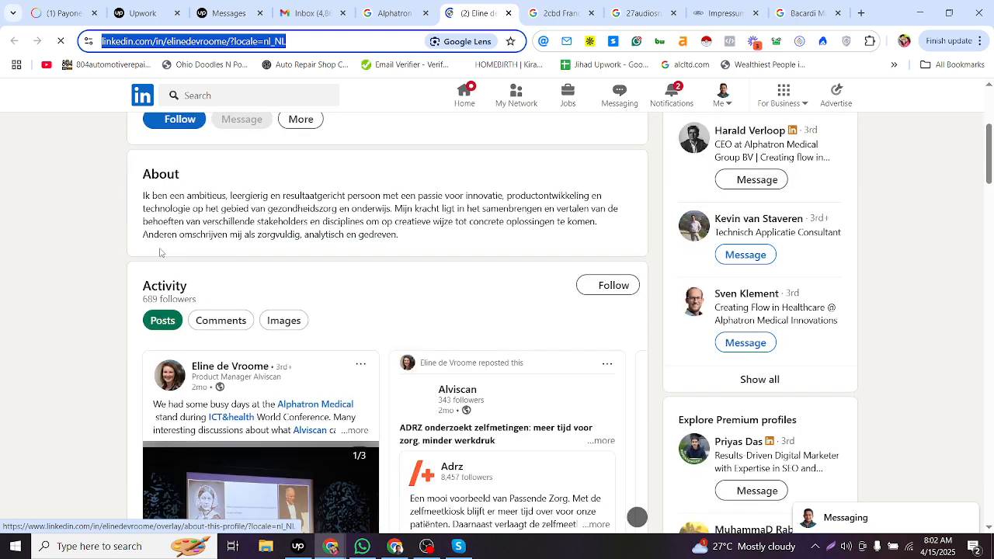
pyautogui.scroll(4, 147, 325)
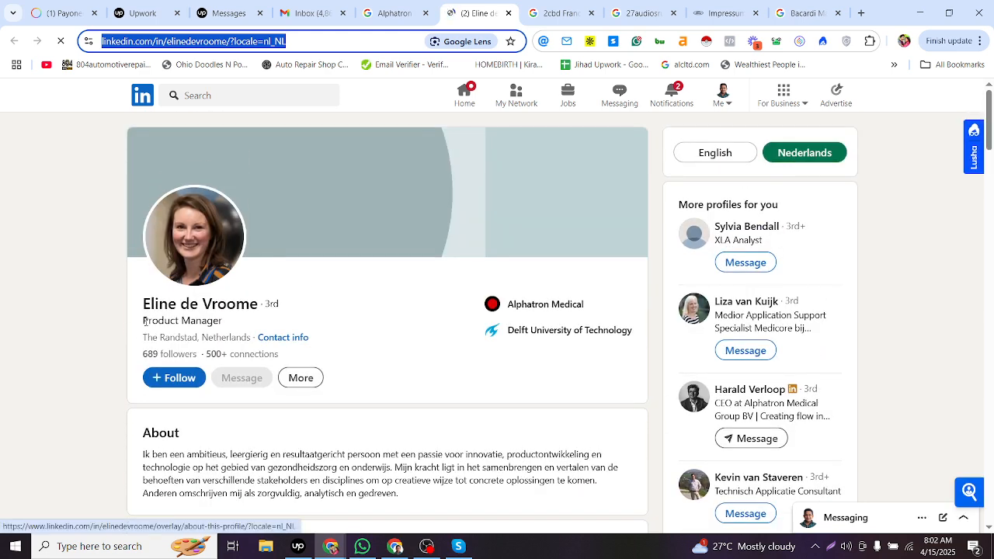
pyautogui.moveTo(143, 320); pyautogui.dragTo(229, 321)
pyautogui.hotkey('alt', 'Tab')
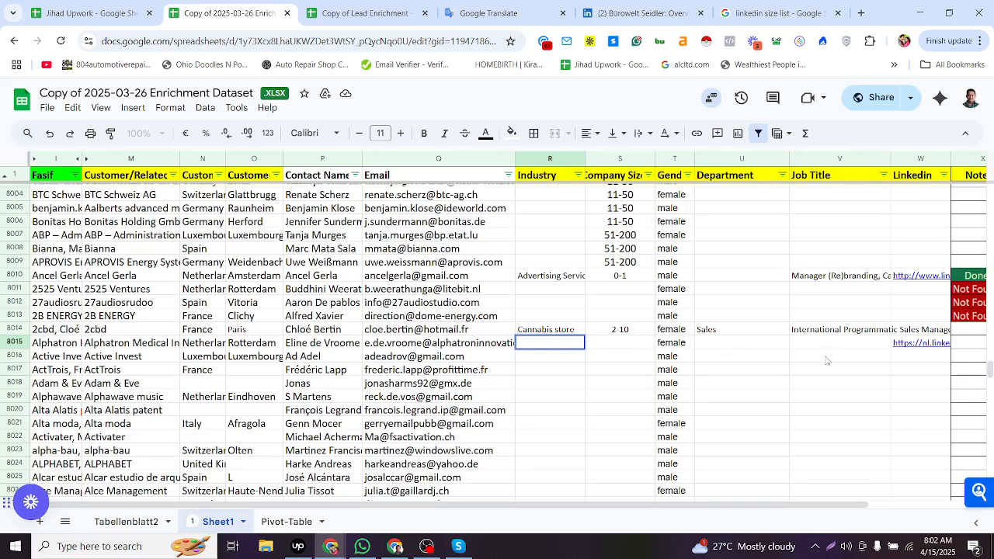
pyautogui.doubleClick(835, 344)
pyautogui.hotkey('ctrl', 'v')
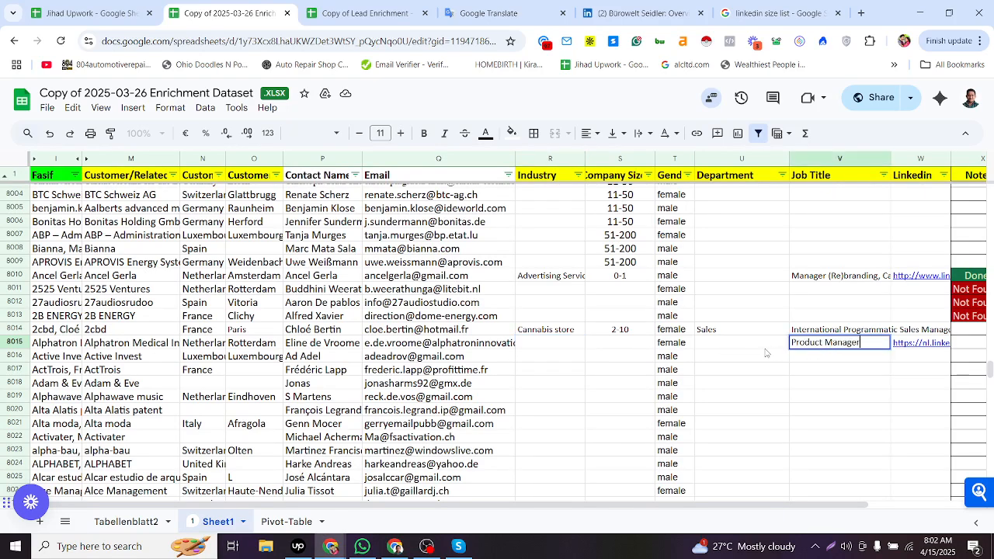
# - Open the Alphatron Medical company page from the contact's LinkedIn experience section
pyautogui.click(611, 330)
pyautogui.click(609, 347)
pyautogui.hotkey('alt', 'Tab')
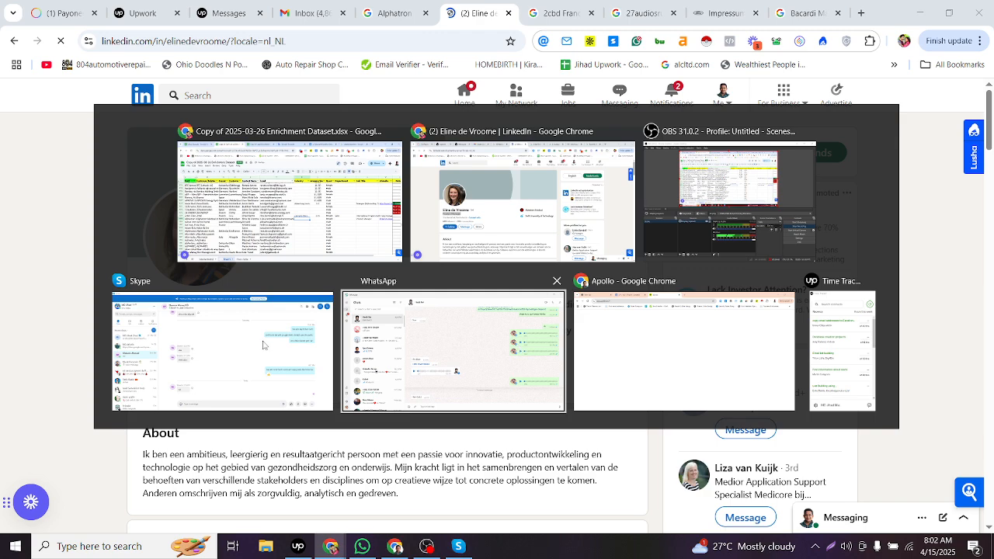
pyautogui.scroll(-4, 231, 358)
pyautogui.scroll(-6, 231, 359)
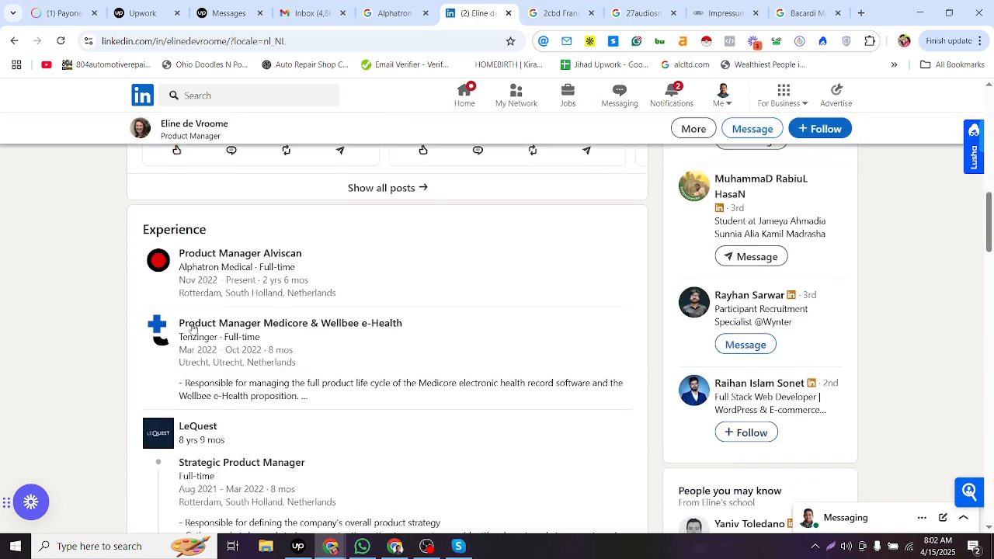
pyautogui.middleClick(159, 266)
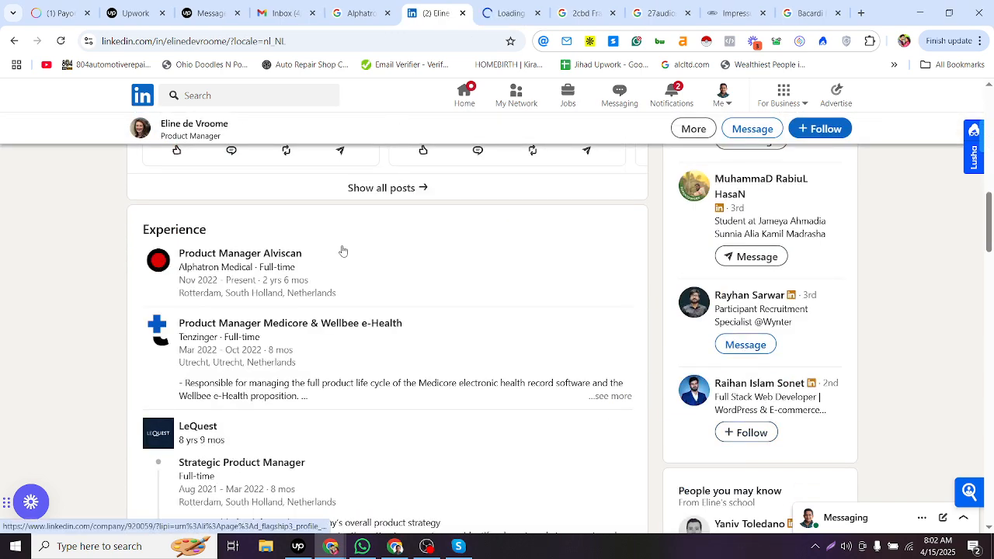
pyautogui.scroll(10, 339, 250)
pyautogui.hotkey('alt', 'Tab')
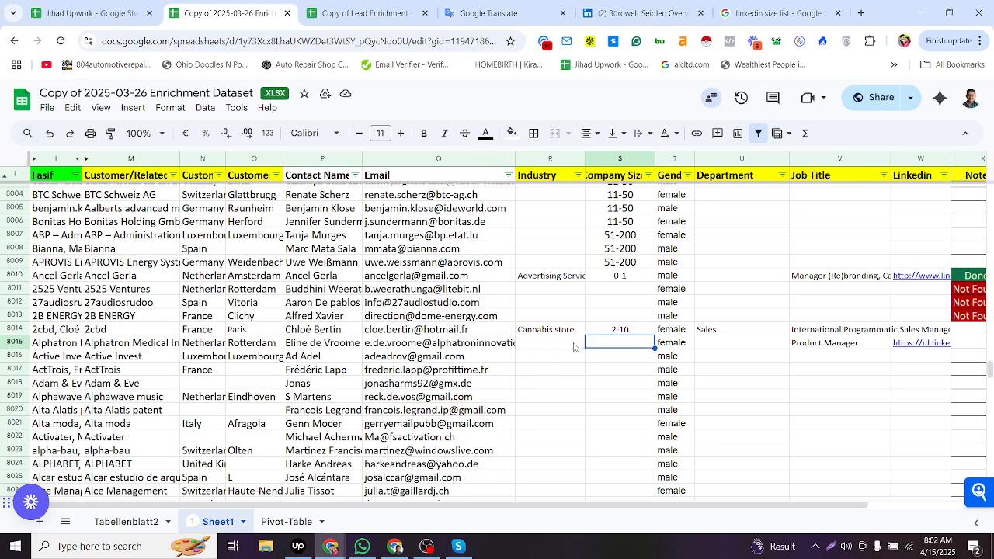
pyautogui.hotkey('alt', 'Tab')
pyautogui.click(529, 4)
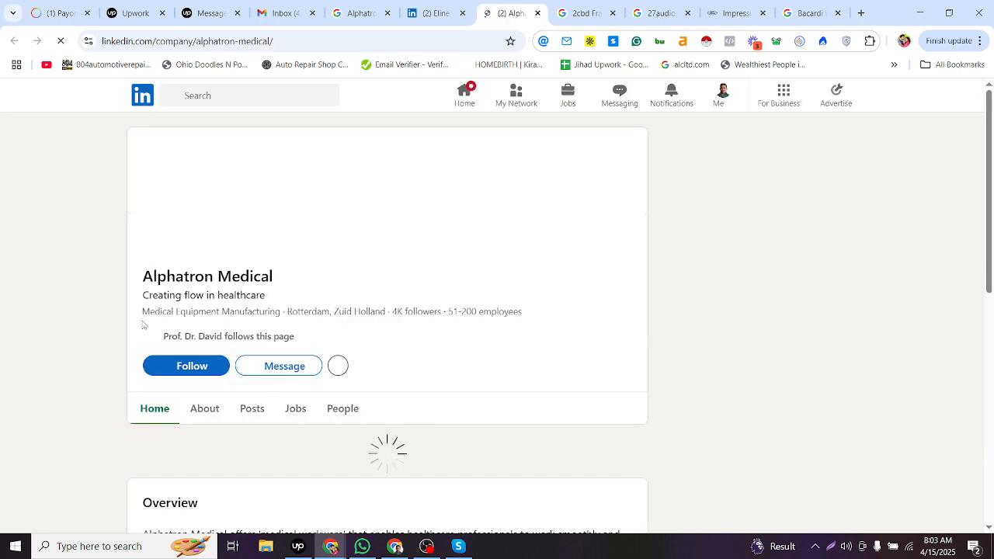
# - Copy the company's industry Medical Equipment Manufacturing into row 8015's Industry cell
pyautogui.moveTo(143, 311); pyautogui.dragTo(279, 314)
pyautogui.hotkey('ctrl', 'c')
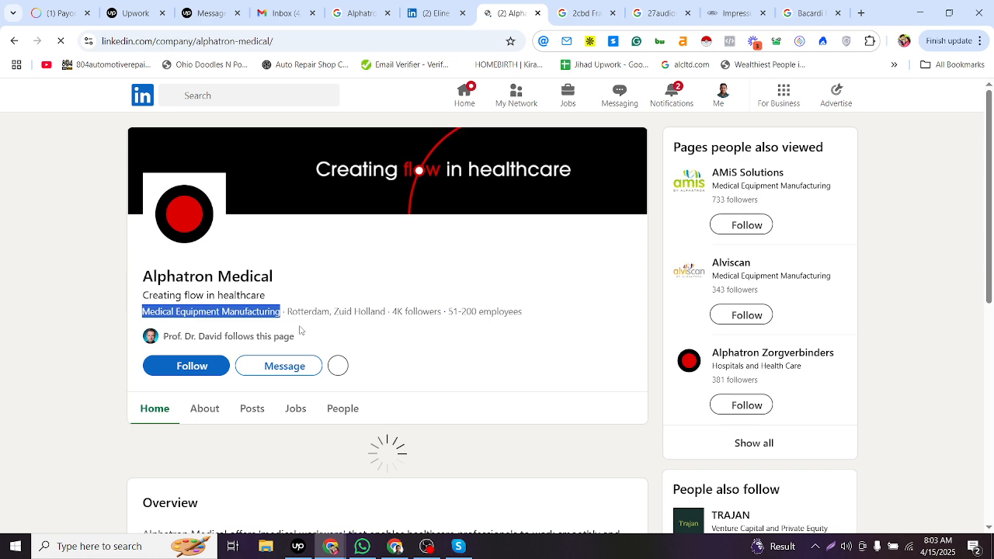
pyautogui.hotkey('alt', 'Tab')
pyautogui.doubleClick(550, 345)
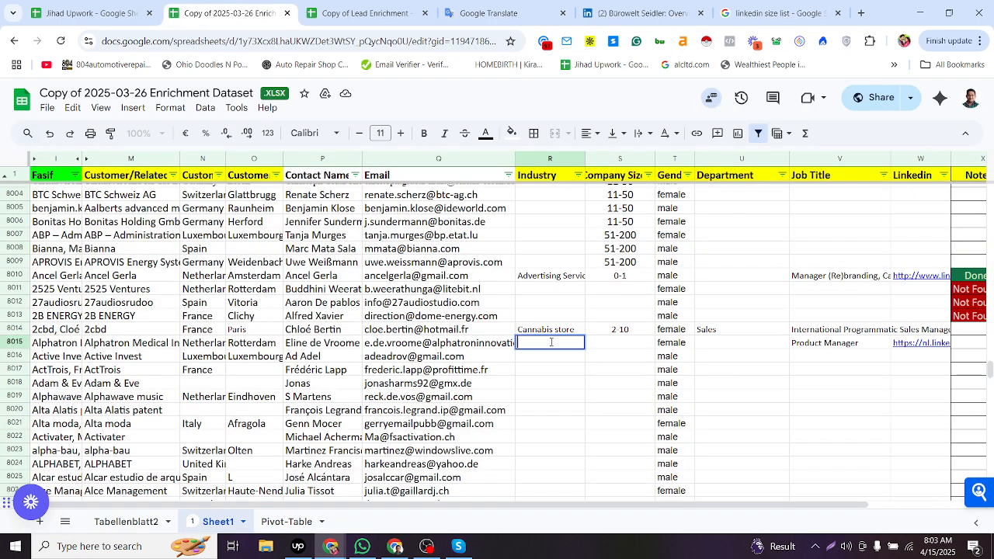
pyautogui.hotkey('ctrl', 'v')
pyautogui.click(608, 355)
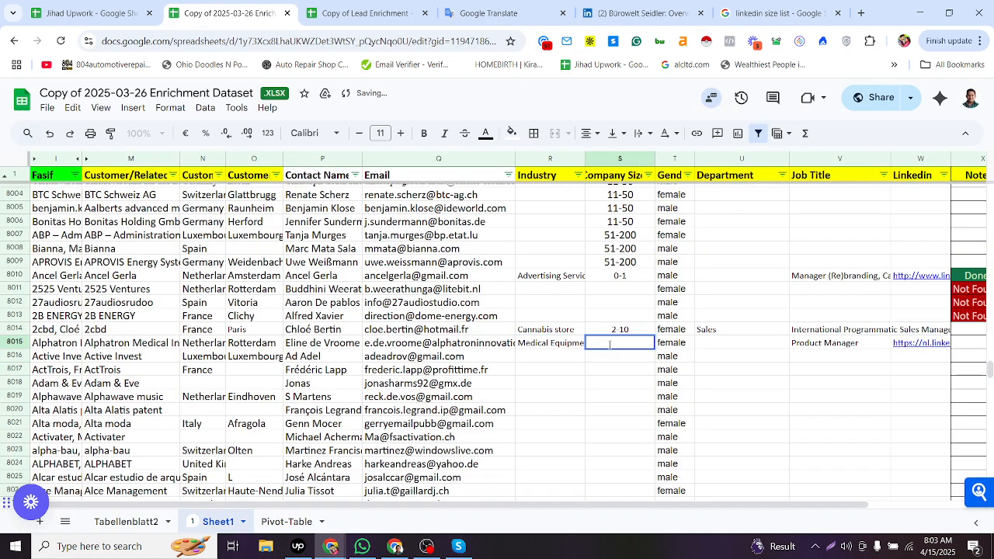
# - Copy the company size into row 8015's Company Size cell, trimming it to 51-200
pyautogui.hotkey('alt', 'Tab')
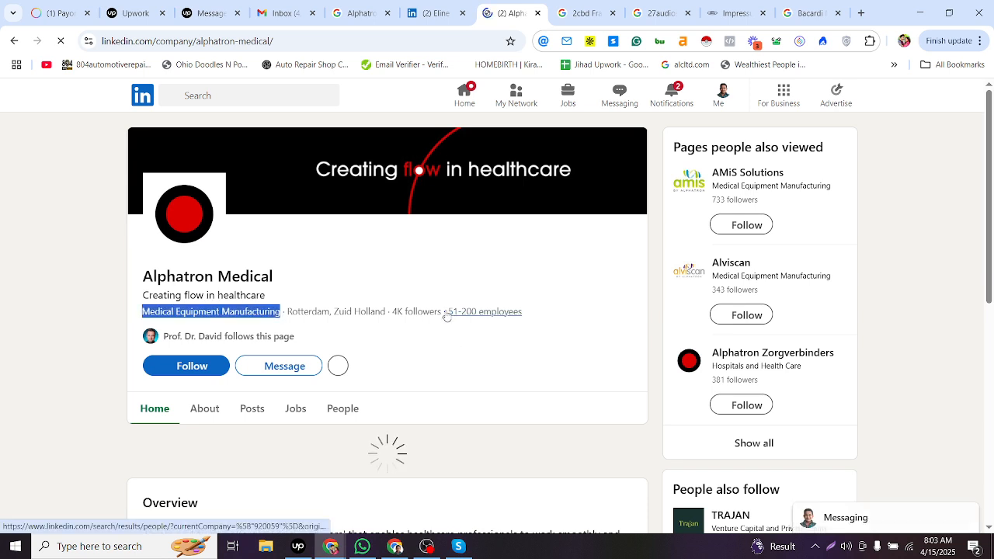
pyautogui.moveTo(530, 313); pyautogui.dragTo(448, 312)
pyautogui.hotkey('ctrl', 'c')
pyautogui.hotkey('alt', 'Tab')
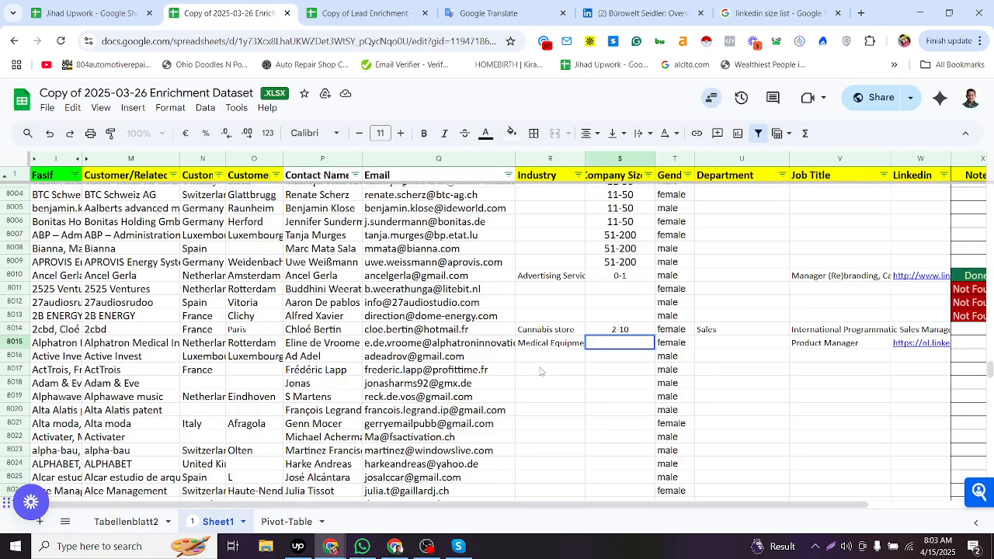
pyautogui.doubleClick(616, 343)
pyautogui.hotkey('ctrl', 'v')
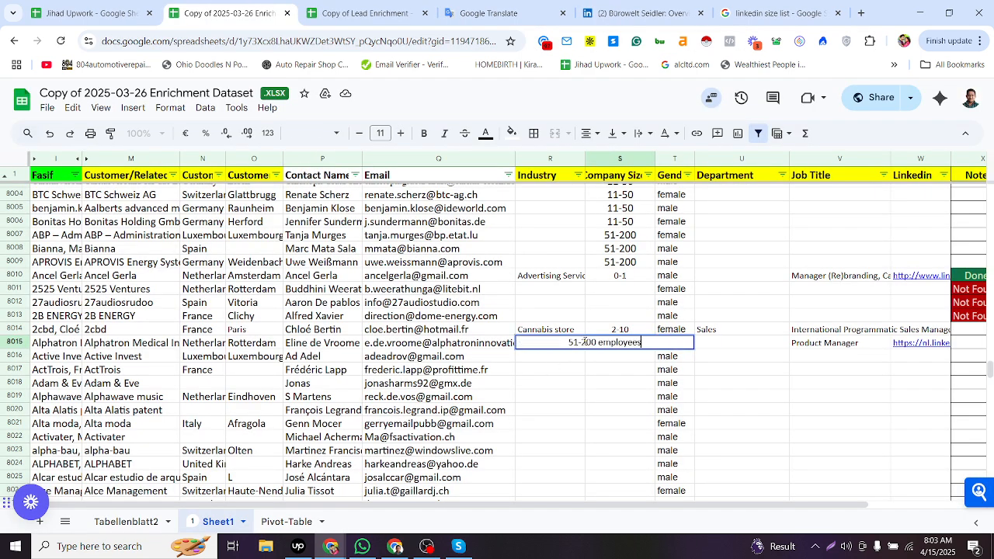
pyautogui.moveTo(598, 343); pyautogui.dragTo(680, 359)
pyautogui.press('BackSpace')
pyautogui.press('Return')
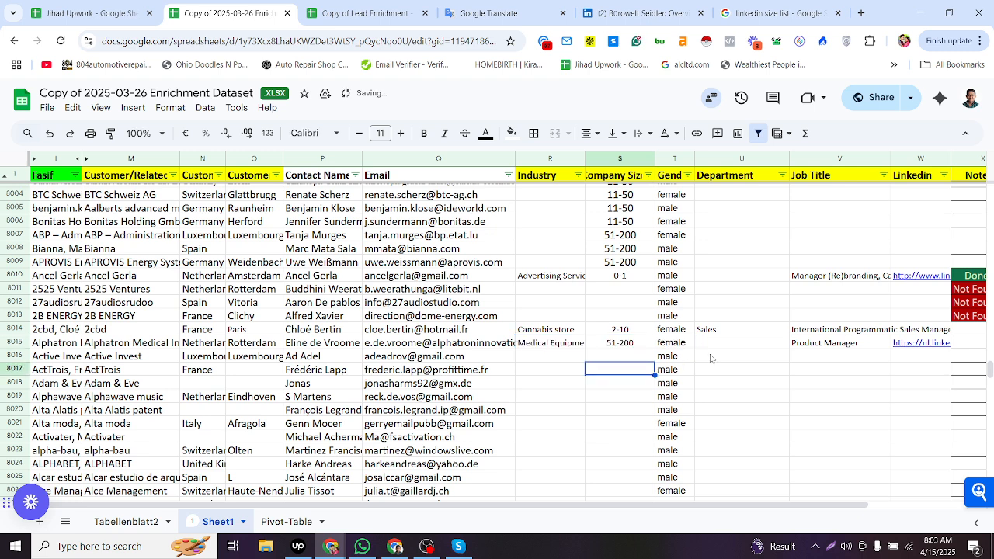
# - Search the Tabellenblatt2 lookup sheet for Product and pick the Marketing / Product Management category
pyautogui.click(796, 356)
pyautogui.click(820, 342)
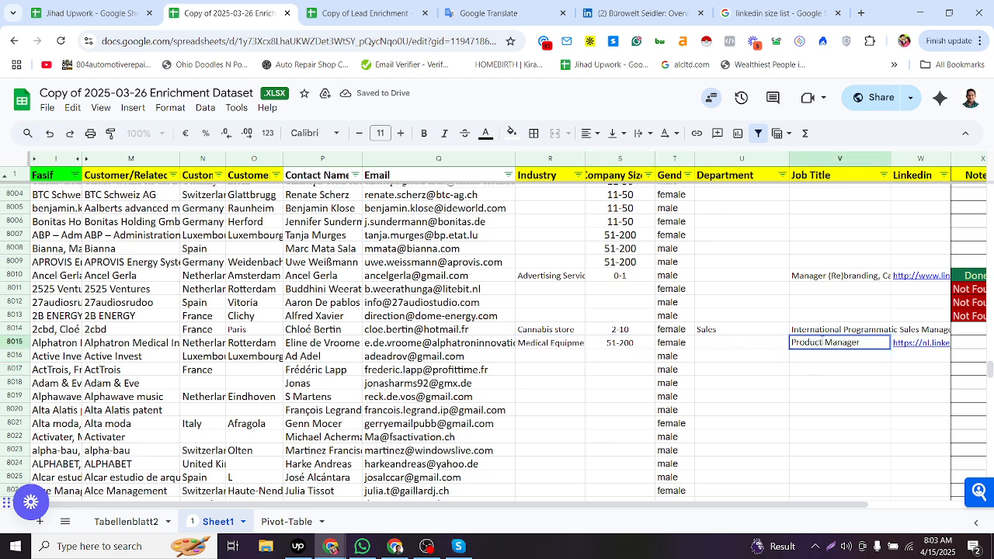
pyautogui.click(767, 349)
pyautogui.doubleClick(767, 349)
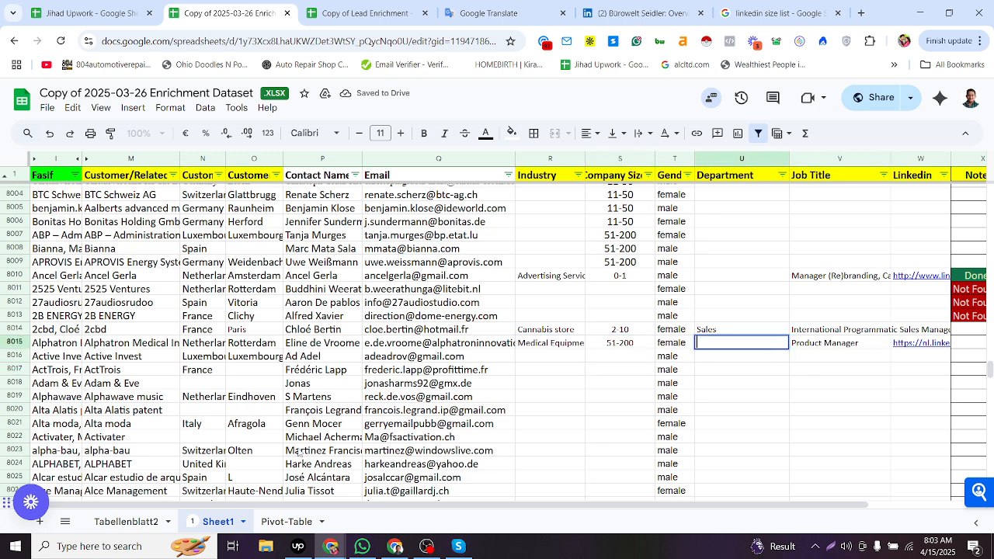
pyautogui.click(143, 524)
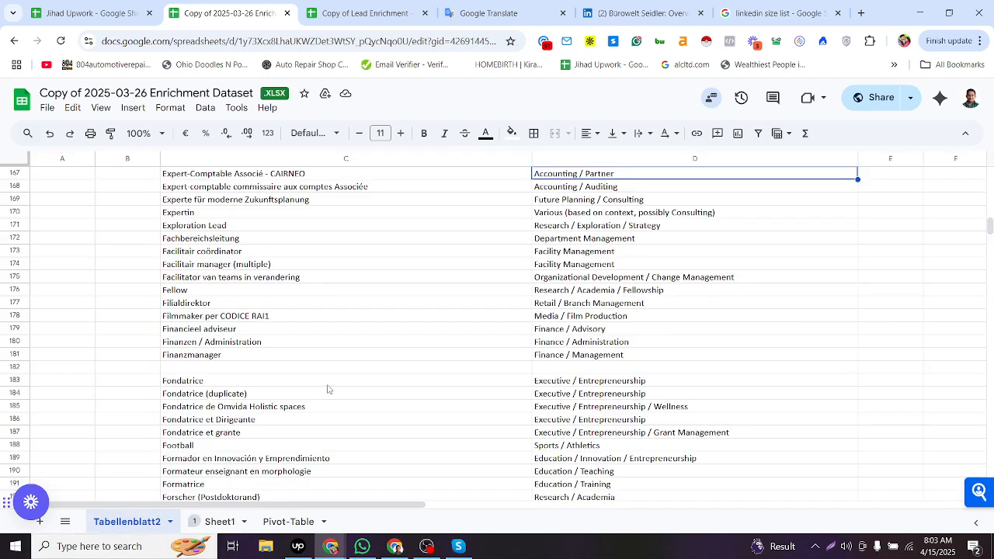
pyautogui.click(371, 382)
pyautogui.hotkey('ctrl', 'f')
pyautogui.moveTo(614, 188); pyautogui.dragTo(638, 423)
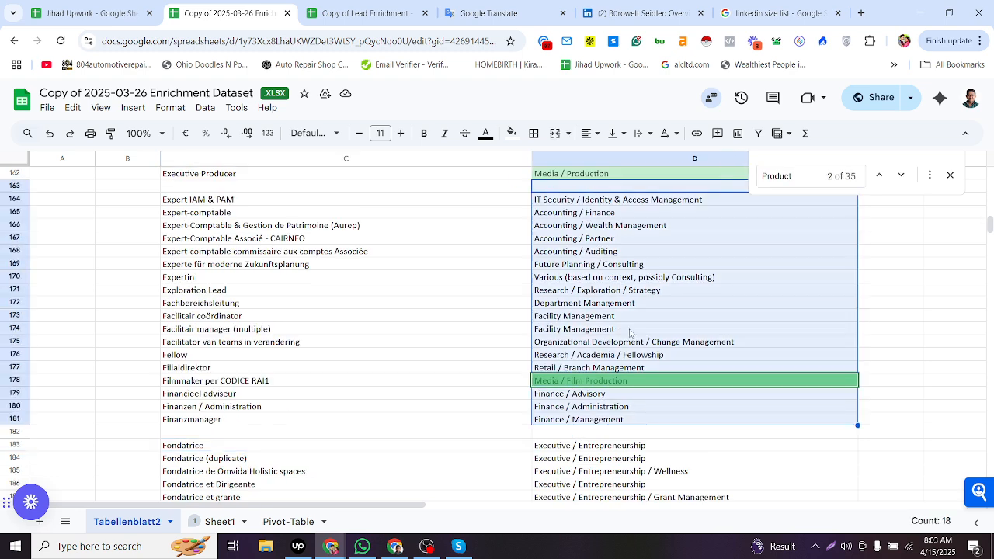
pyautogui.moveTo(612, 291); pyautogui.dragTo(614, 389)
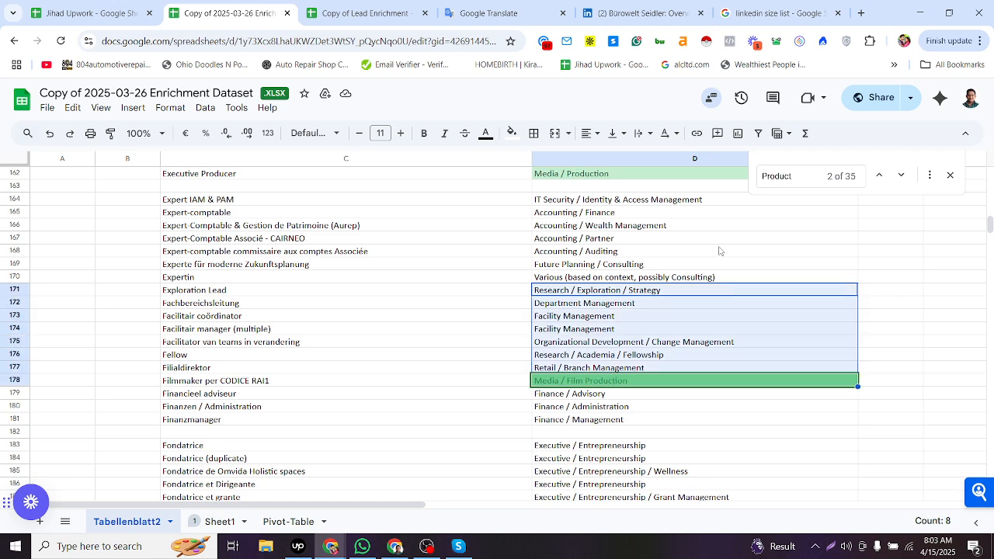
pyautogui.click(878, 178)
pyautogui.click(877, 180)
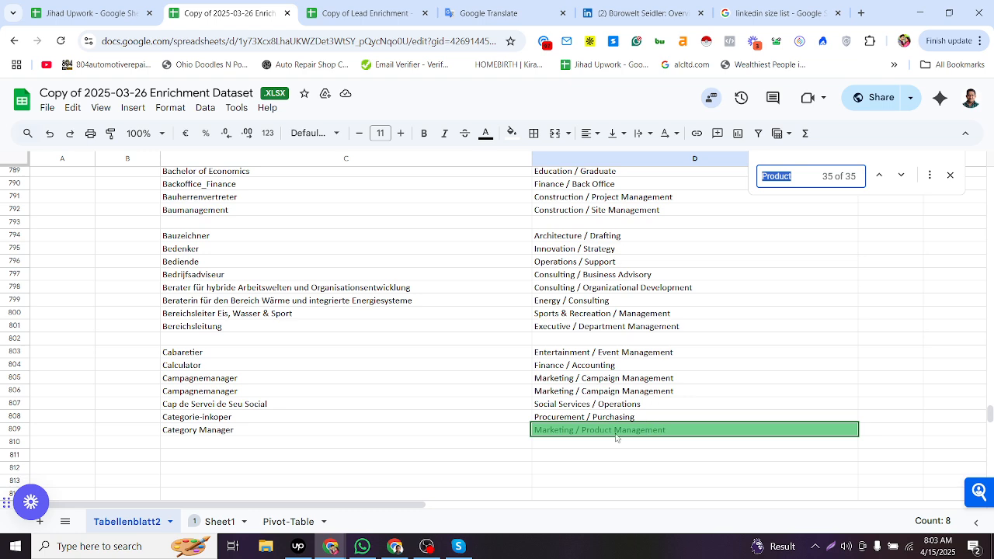
pyautogui.click(566, 434)
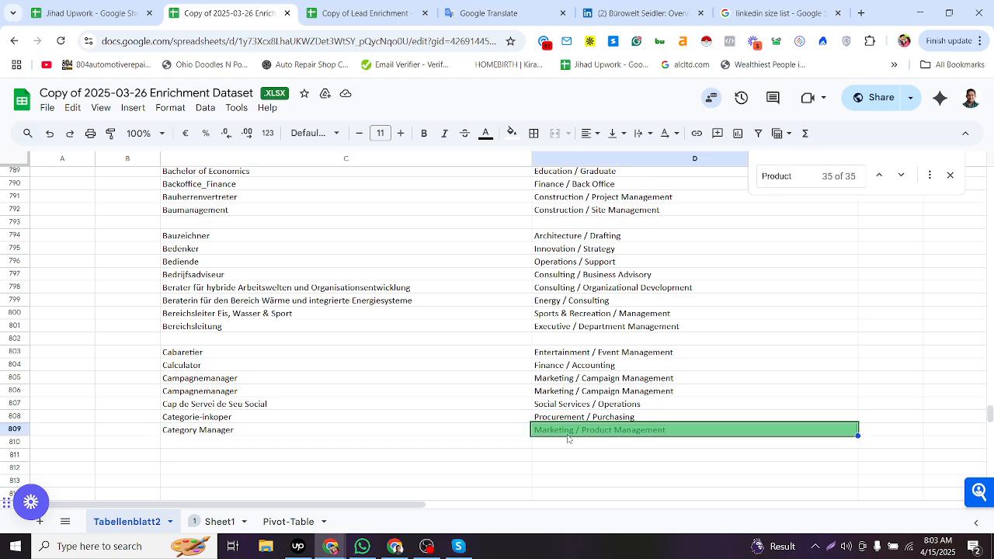
# - Paste the category into row 8015's Department cell on Sheet1
pyautogui.click(236, 525)
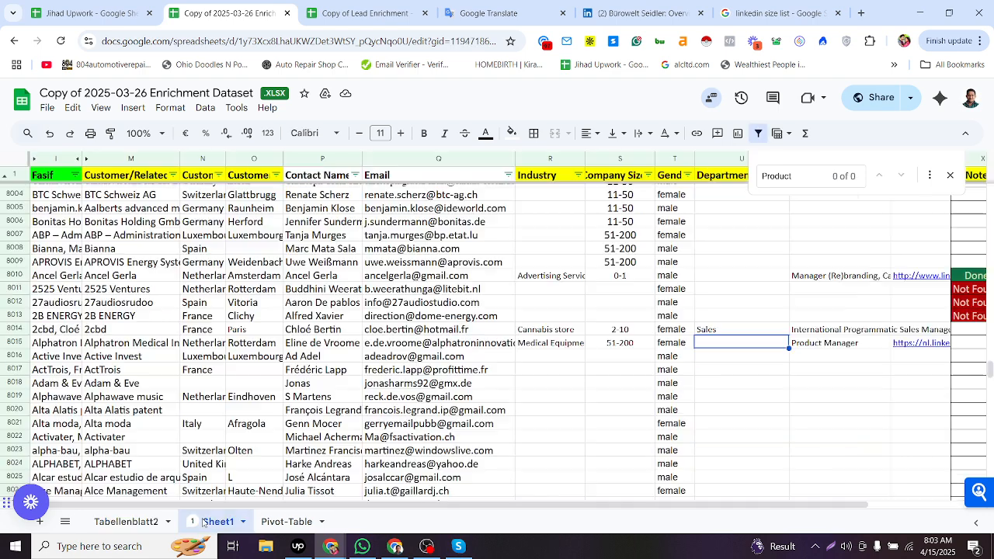
pyautogui.doubleClick(720, 343)
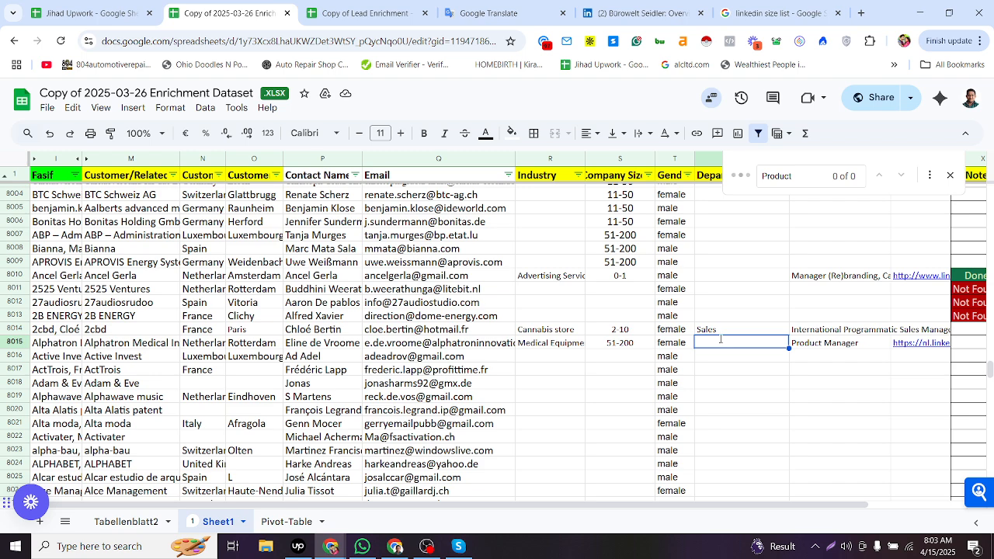
pyautogui.write('Marketing / Product Management')
pyautogui.press('Return')
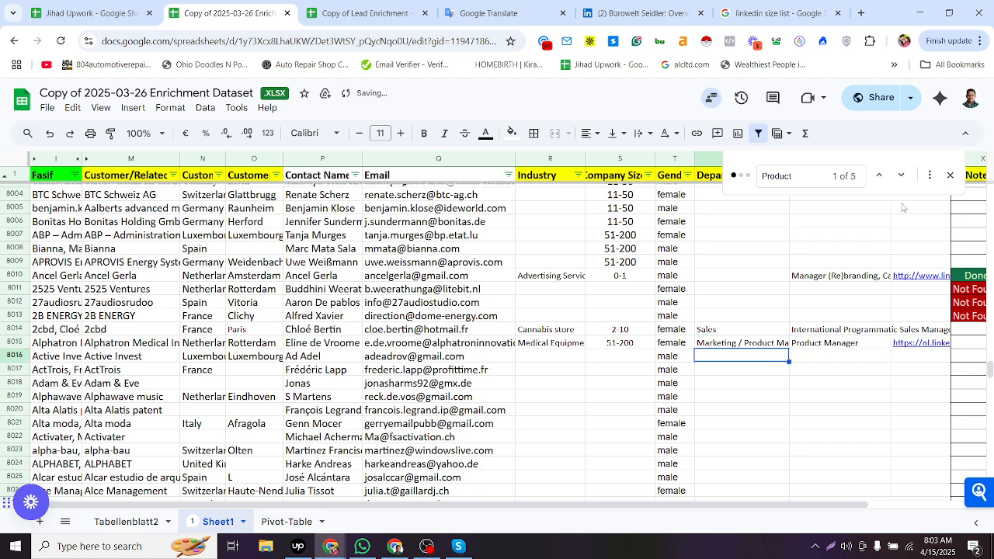
# - Close the search bar and undo the Department paste
pyautogui.click(949, 177)
pyautogui.click(823, 270)
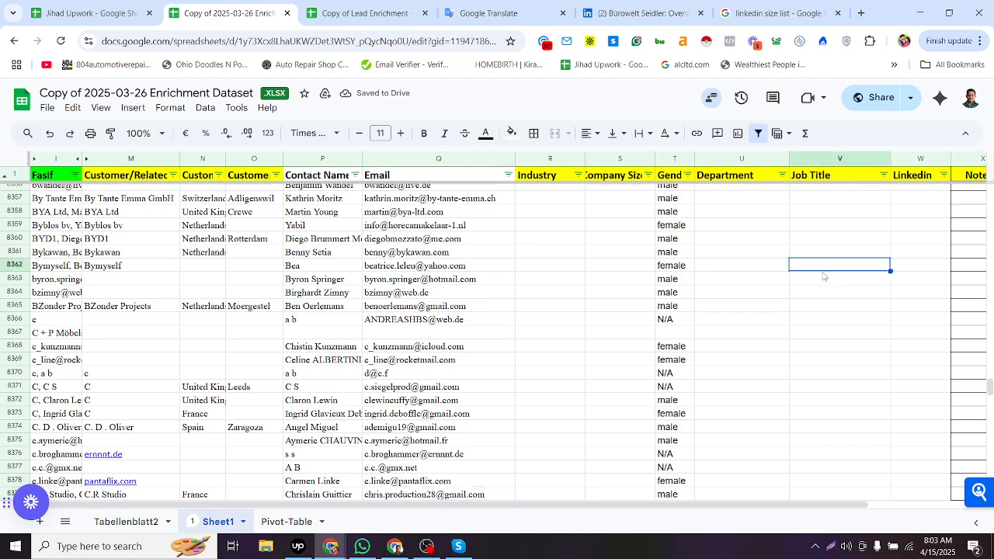
pyautogui.hotkey('ctrl', 'z')
pyautogui.scroll(5, 808, 303)
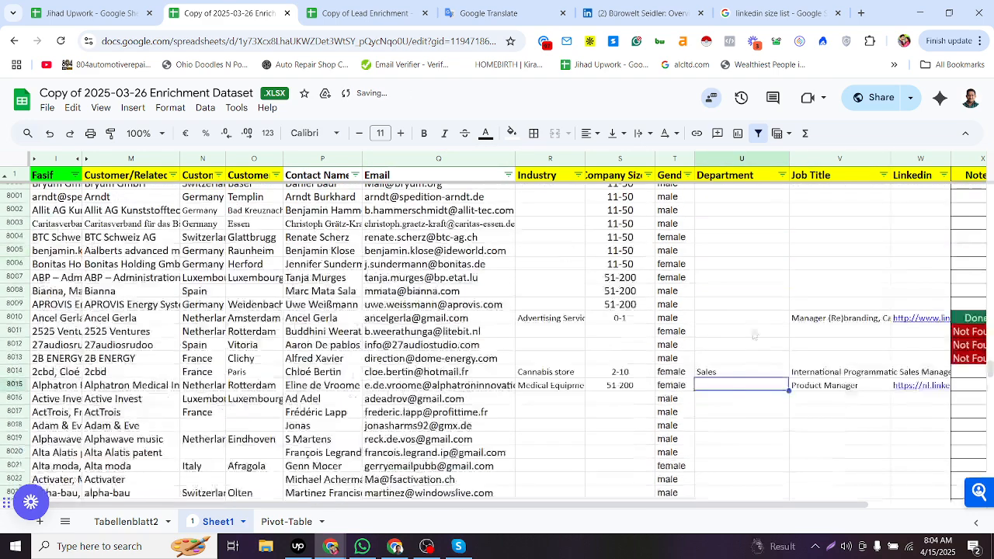
# - Paste Marketing / Product Management into row 8015's Department cell again
pyautogui.doubleClick(730, 385)
pyautogui.write('Marketing / Product Management')
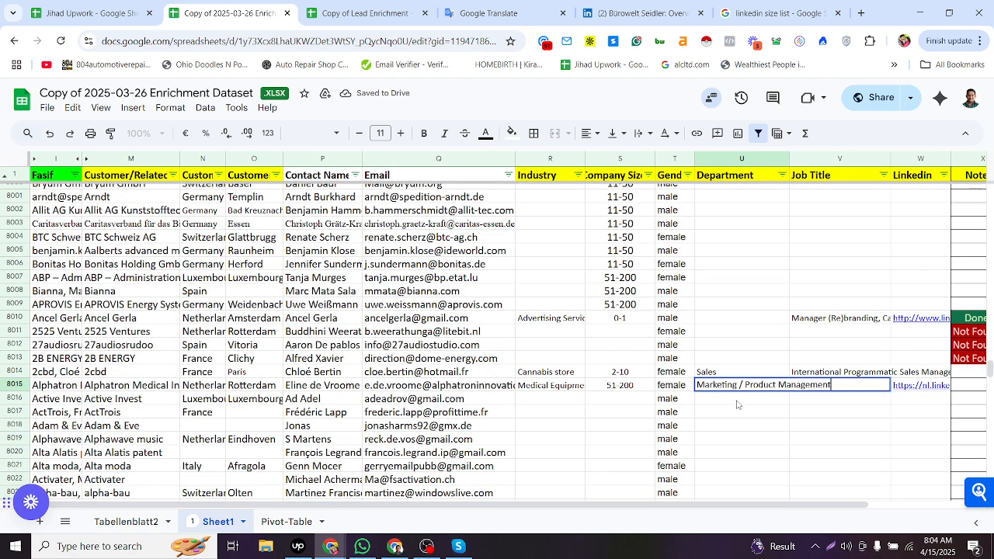
pyautogui.press('Return')
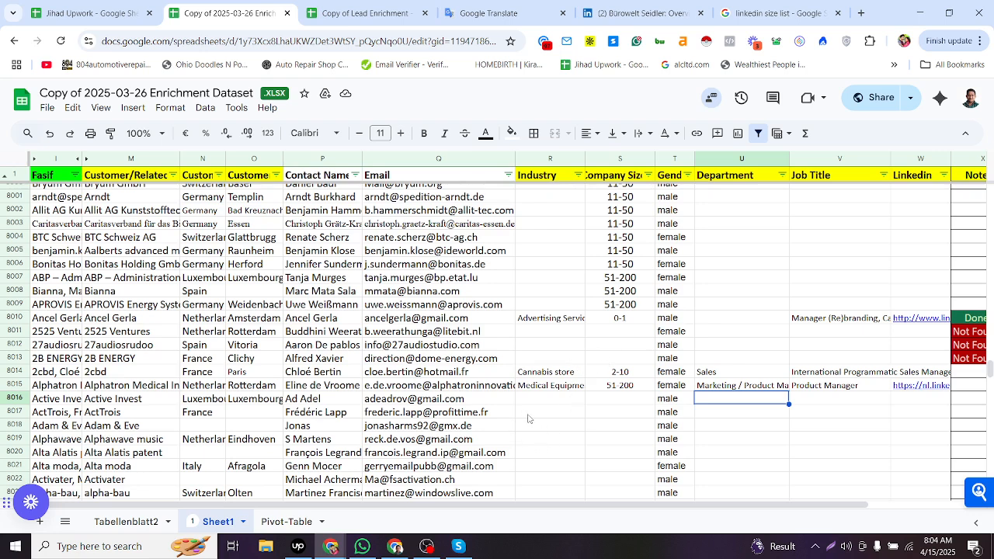
pyautogui.click(427, 546)
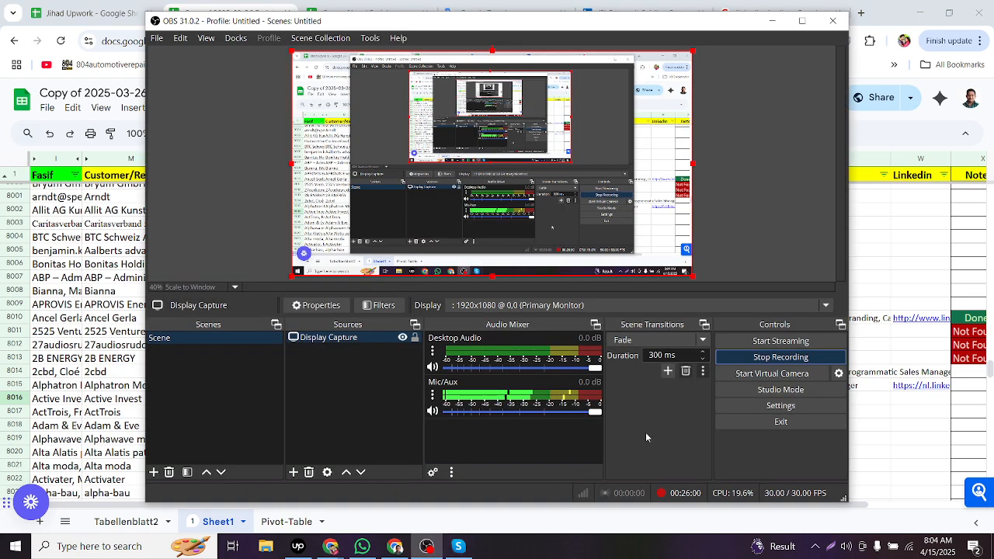